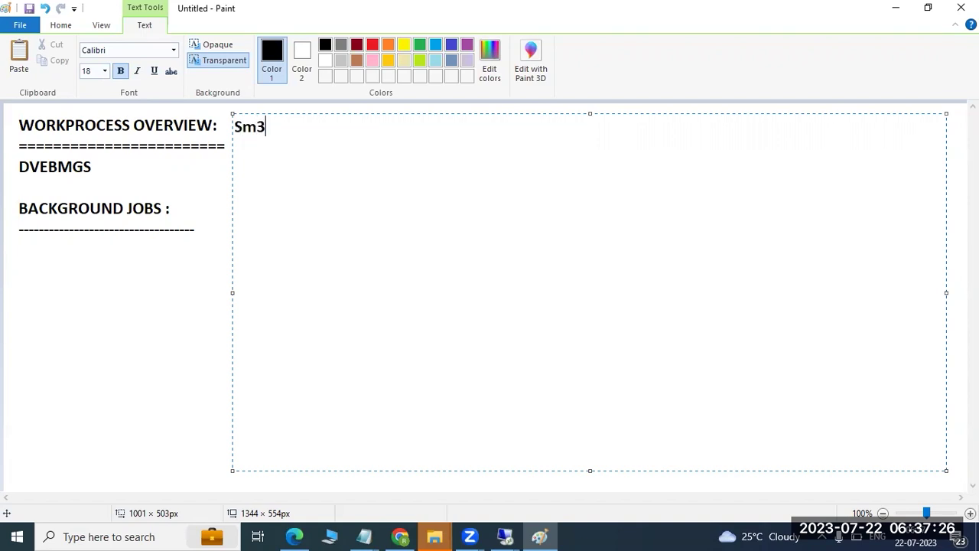
- Enter "Sm36" and "Sm37 -" on separate lines in the open text box
{"action": "key", "text": "Return"}
{"action": "type", "text": "Sm3"}
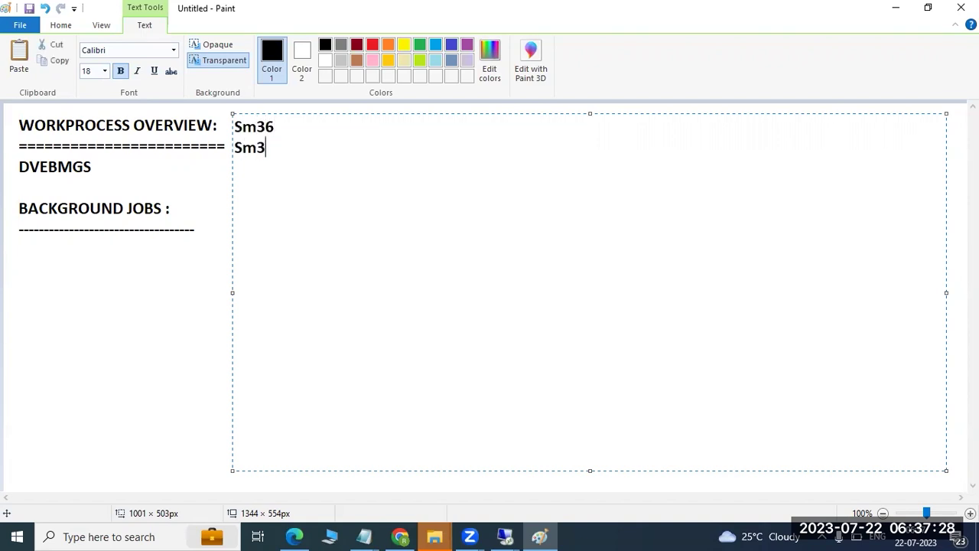
{"action": "type", "text": "7 -"}
- Switch to the SAP session in the remote desktop and open transaction SM37 for job selection
{"action": "left_click", "coordinate": [504, 535]}
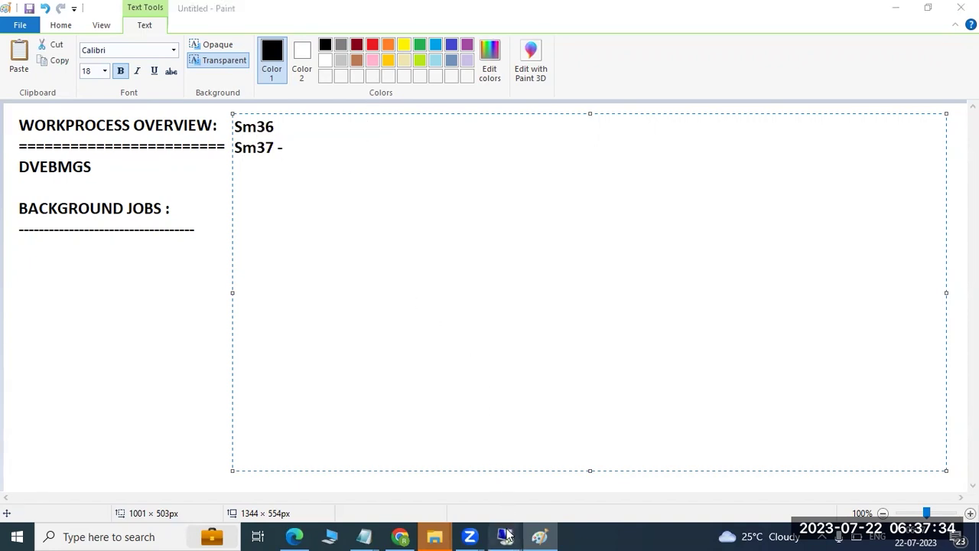
{"action": "left_click", "coordinate": [579, 467]}
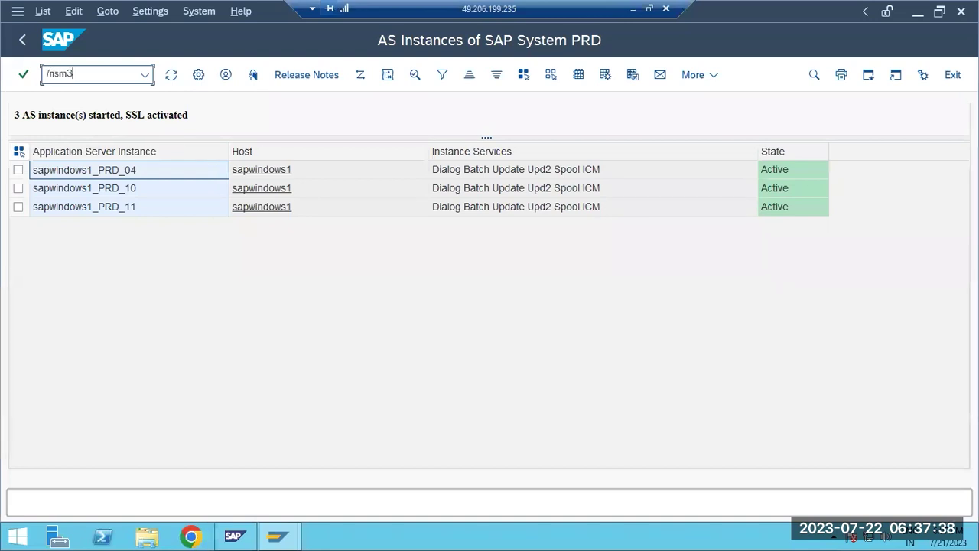
{"action": "key", "text": "Return"}
- Set the user name filter to * so the job selection covers jobs of all users
{"action": "left_click", "coordinate": [176, 137]}
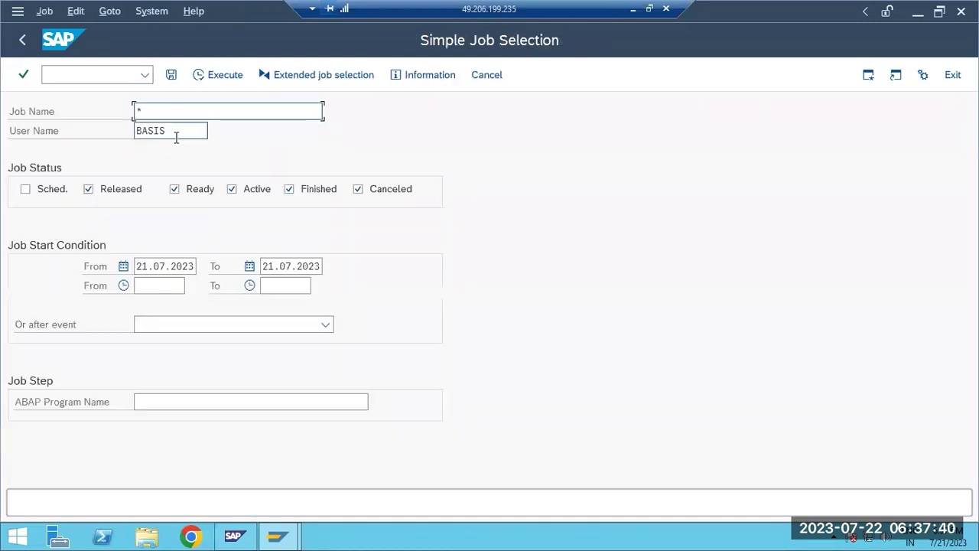
{"action": "double_click", "coordinate": [176, 137]}
{"action": "type", "text": "*"}
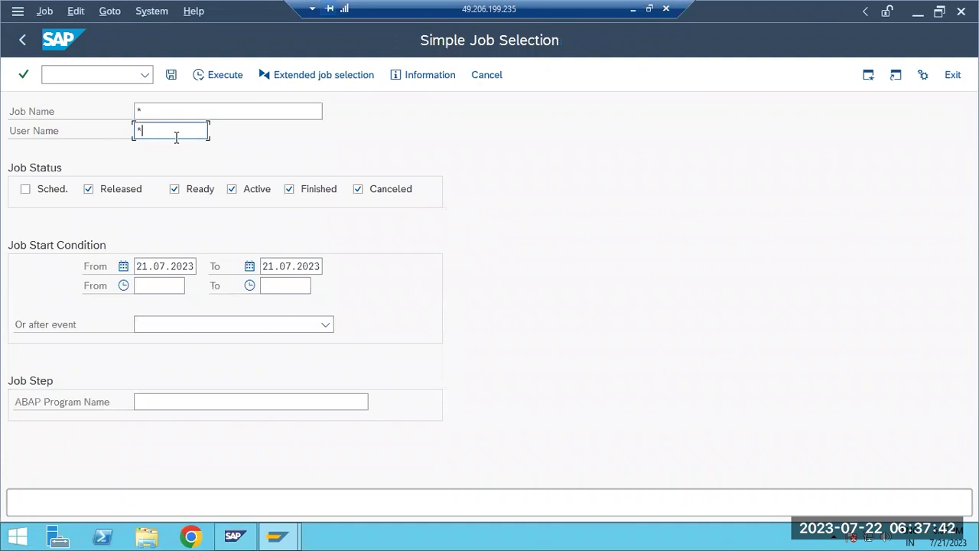
{"action": "left_click", "coordinate": [165, 107]}
{"action": "left_click", "coordinate": [162, 127]}
{"action": "left_click", "coordinate": [159, 111]}
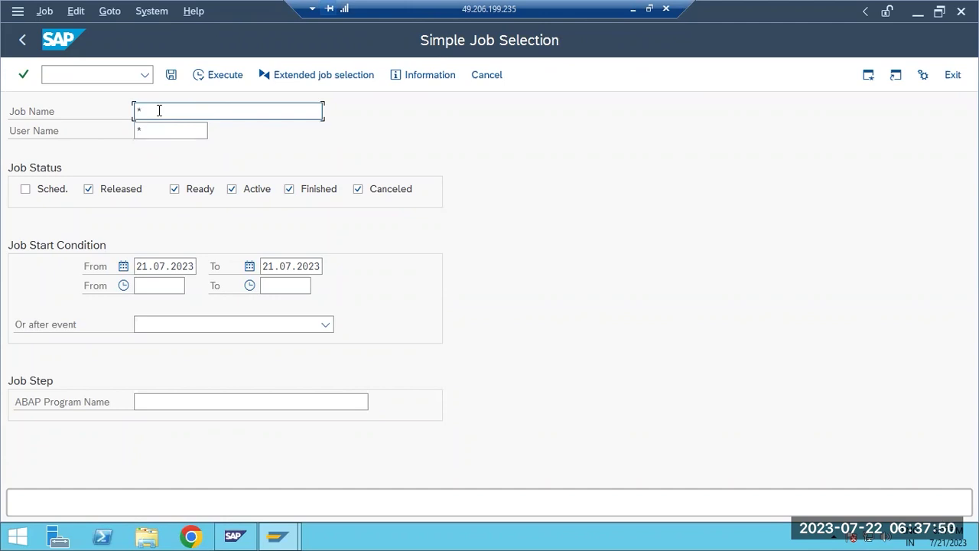
{"action": "left_click", "coordinate": [166, 130]}
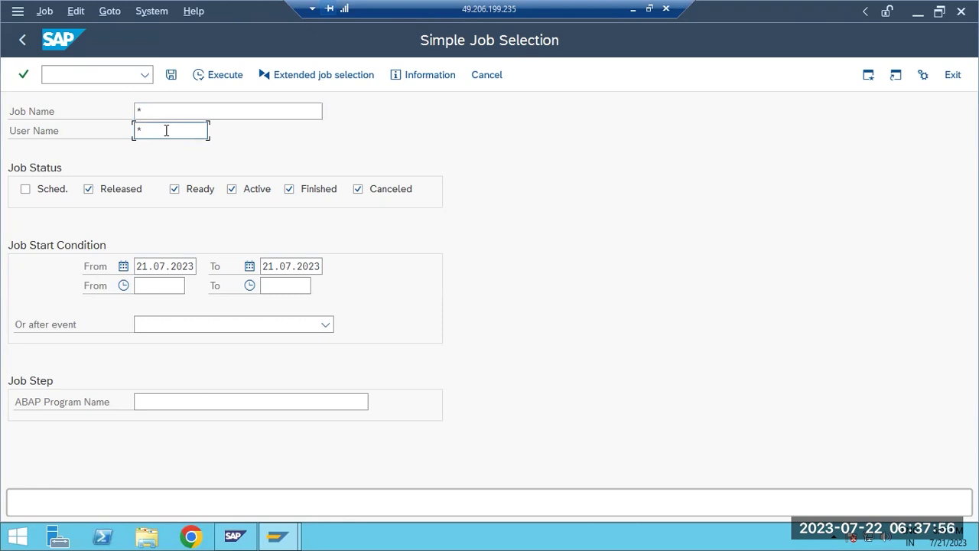
{"action": "left_click", "coordinate": [172, 114]}
{"action": "left_click", "coordinate": [172, 130]}
- Set the start date of the job start condition to 20.07.2023 and execute the job selection
{"action": "left_click", "coordinate": [149, 269]}
{"action": "left_click", "coordinate": [208, 265]}
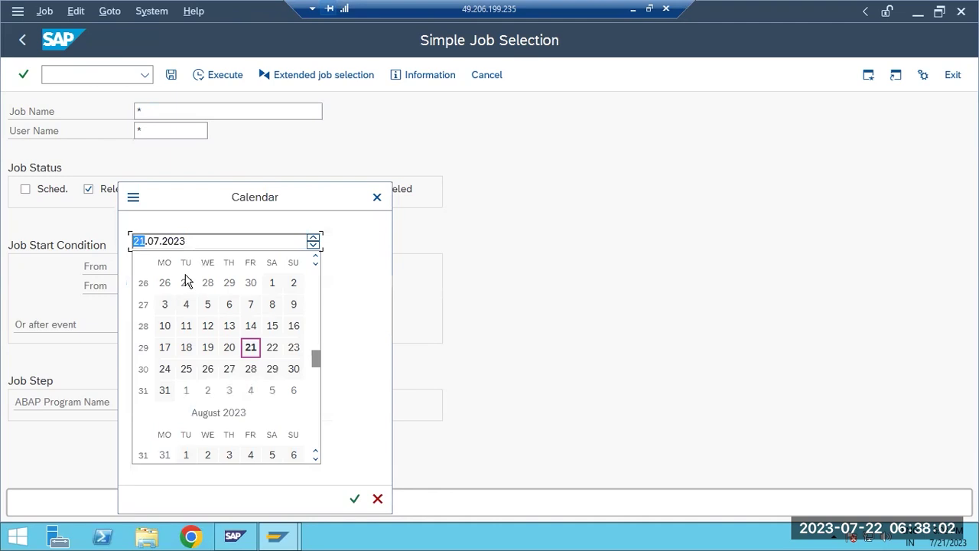
{"action": "double_click", "coordinate": [229, 347]}
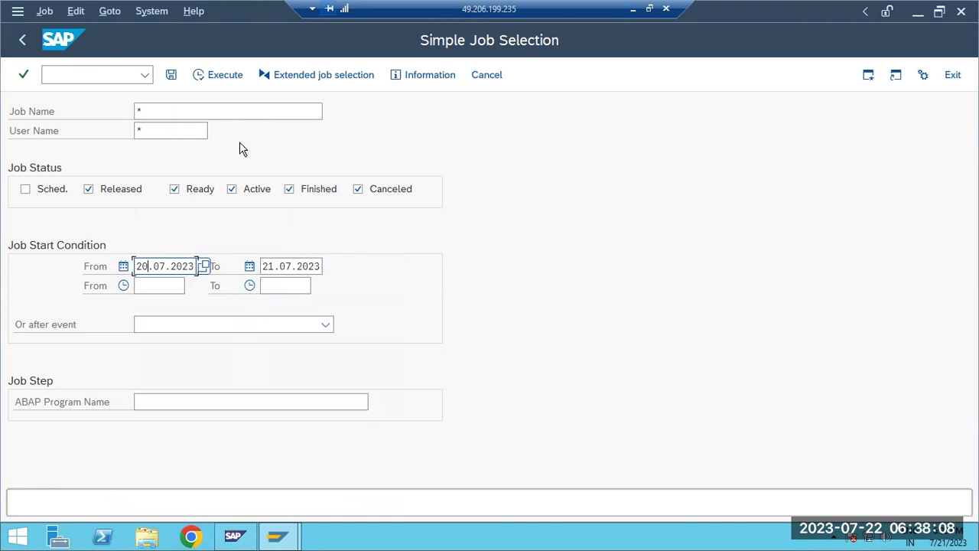
{"action": "left_click", "coordinate": [212, 75]}
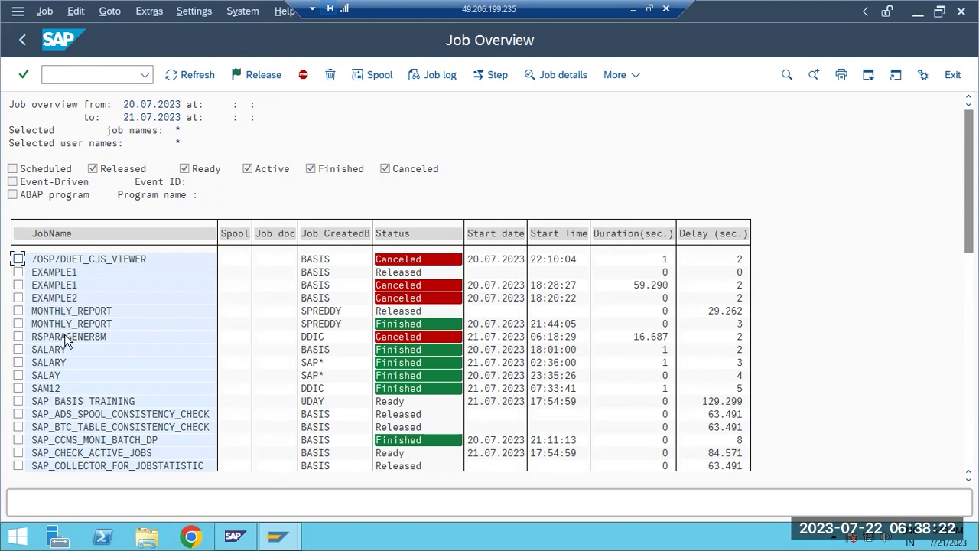
- Open the SAP BASIS TRAINING job from the list, view its general data, and return to the job overview
{"action": "scroll", "coordinate": [65, 409], "scroll_direction": "down", "scroll_amount": 5}
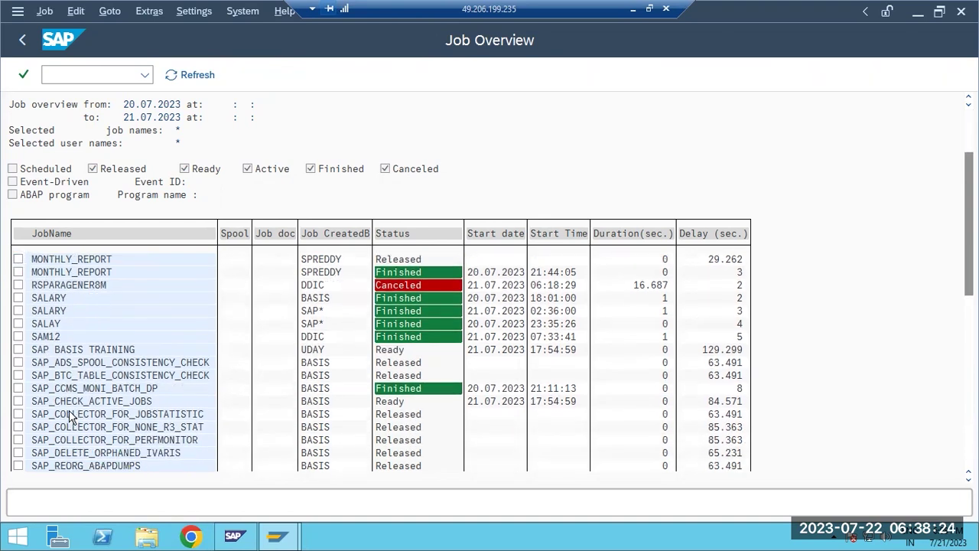
{"action": "scroll", "coordinate": [84, 390], "scroll_direction": "down", "scroll_amount": 5}
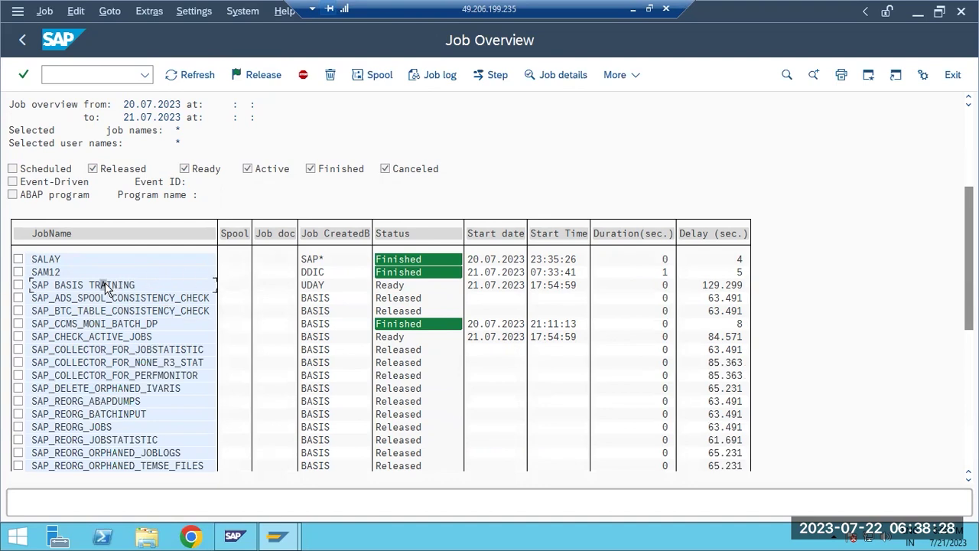
{"action": "double_click", "coordinate": [103, 284]}
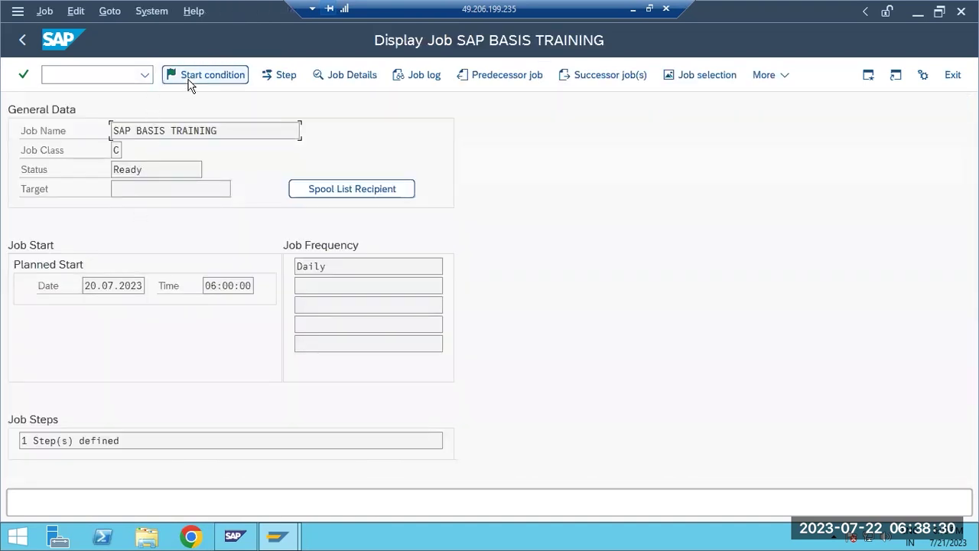
{"action": "left_click", "coordinate": [22, 40]}
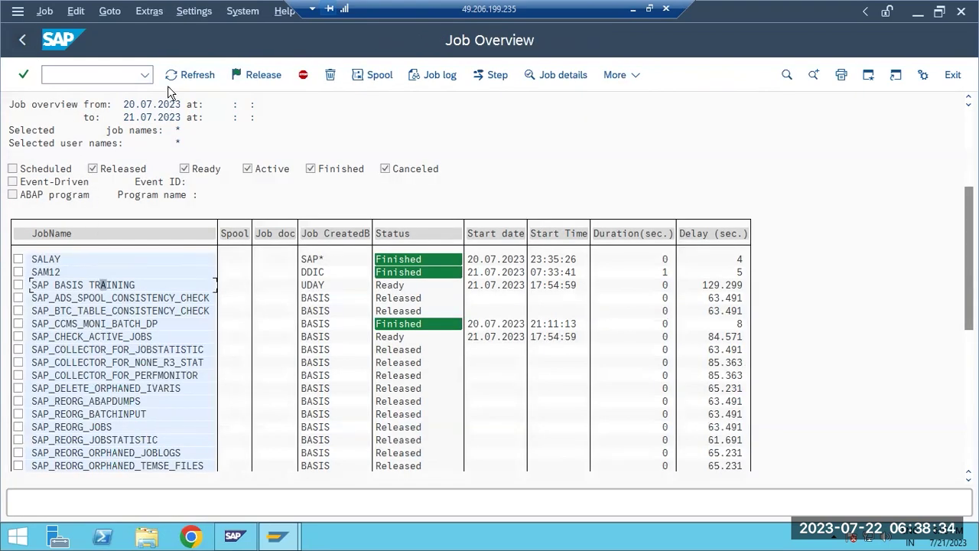
- Refresh the job overview and request the job log of the SAP BASIS TRAINING job
{"action": "left_click", "coordinate": [184, 75]}
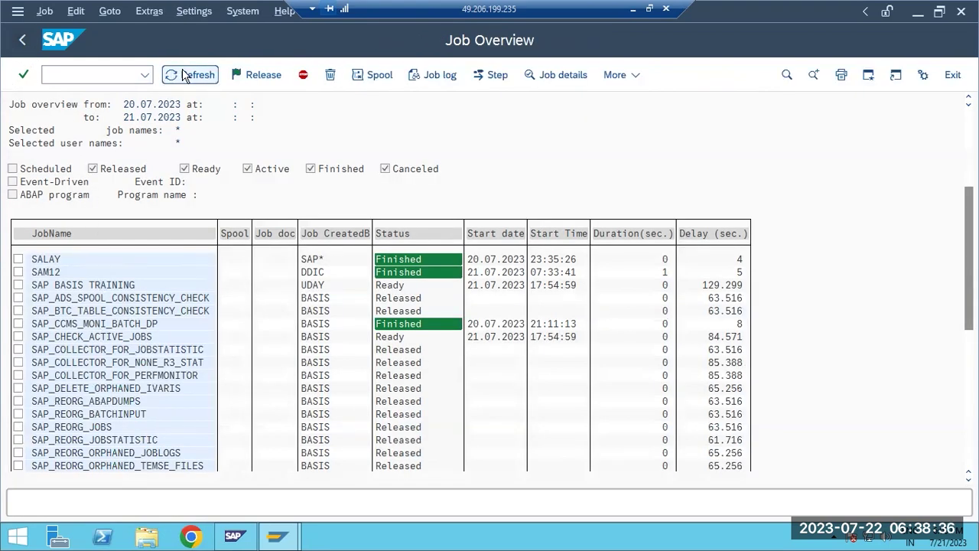
{"action": "left_click", "coordinate": [184, 75]}
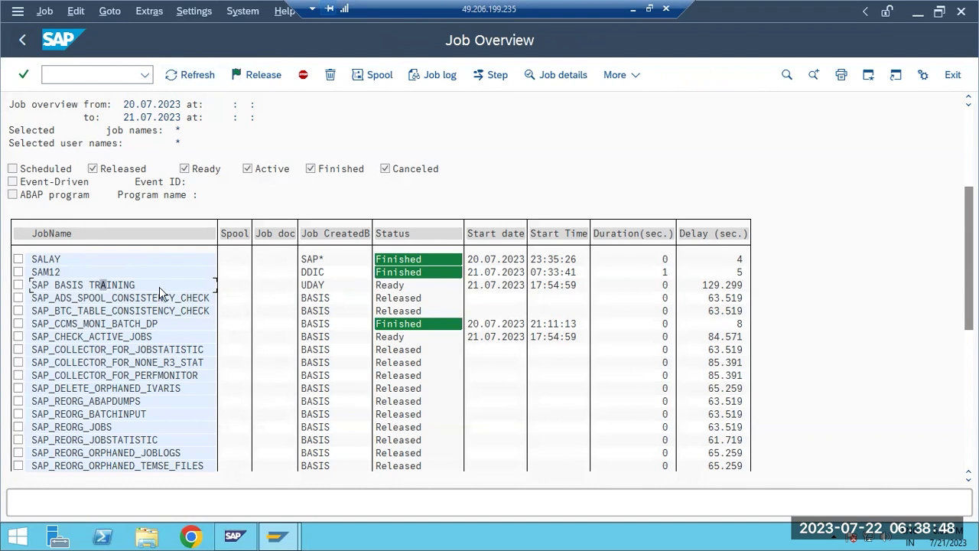
{"action": "left_click", "coordinate": [435, 77]}
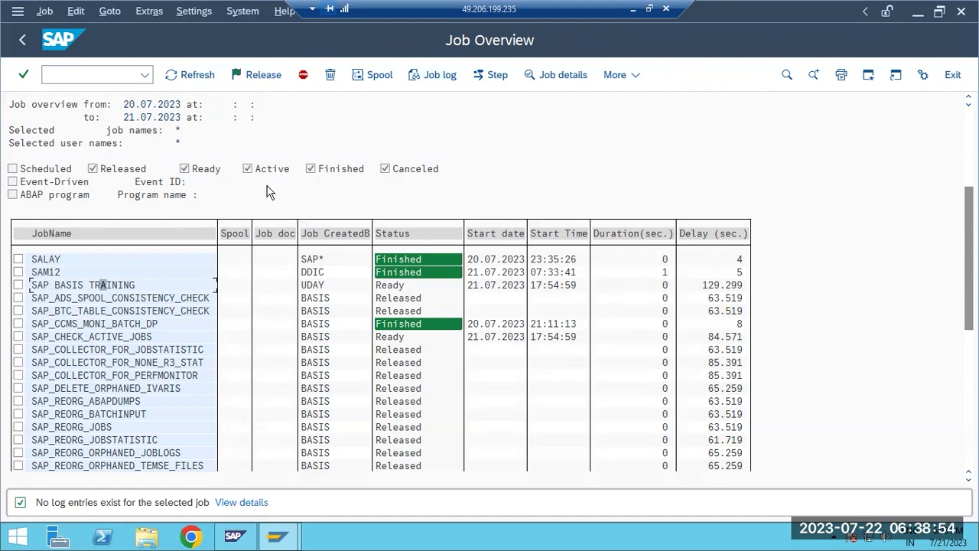
- Check the planned start time of the SAP BASIS TRAINING job and go back to the overview
{"action": "double_click", "coordinate": [84, 288]}
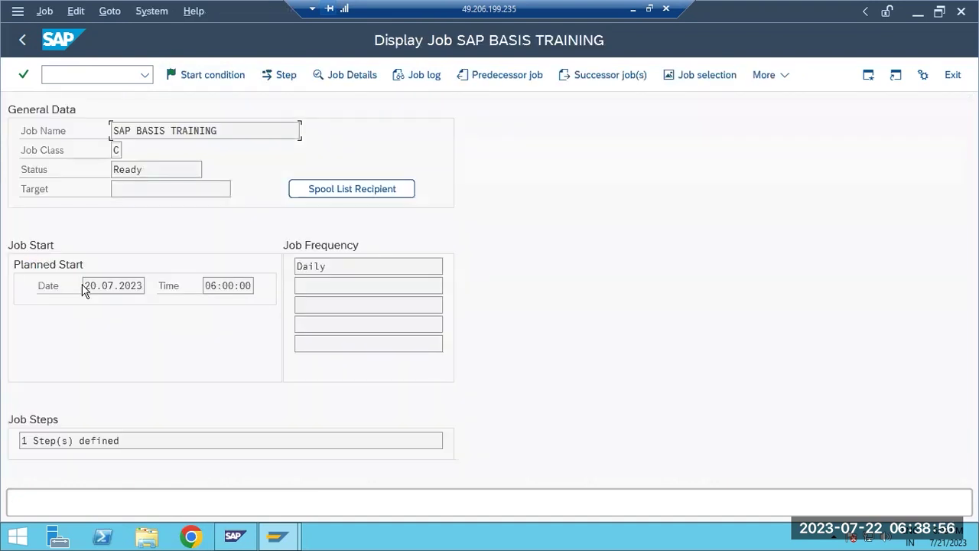
{"action": "left_click_drag", "start_coordinate": [208, 287], "coordinate": [250, 288]}
{"action": "left_click", "coordinate": [18, 47]}
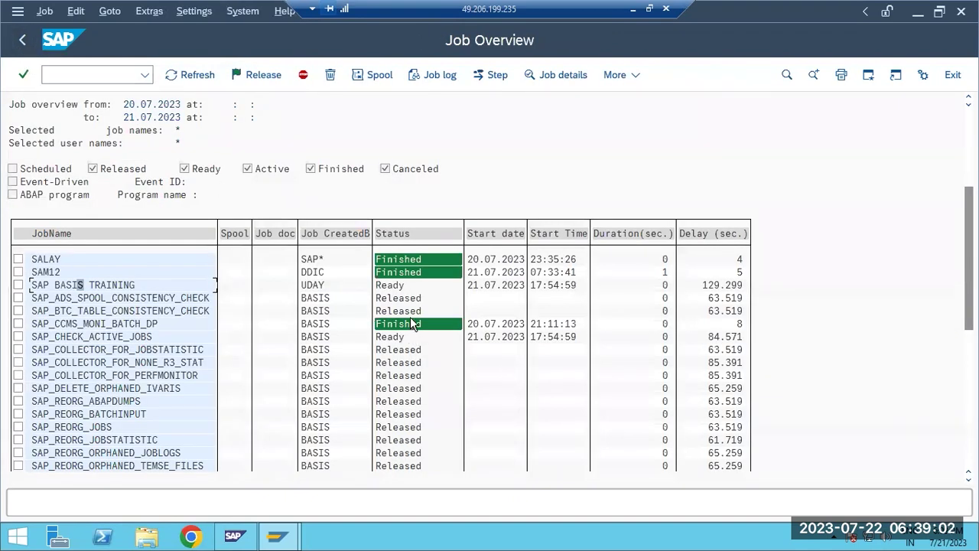
- Look through the released jobs in the overview and reopen the SAP BASIS TRAINING job
{"action": "scroll", "coordinate": [404, 448], "scroll_direction": "down", "scroll_amount": 5}
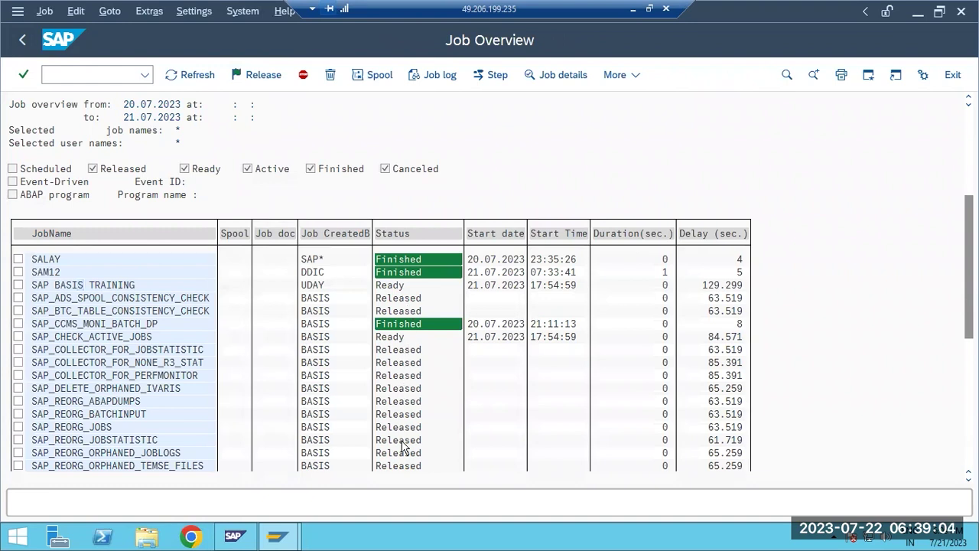
{"action": "scroll", "coordinate": [404, 451], "scroll_direction": "down", "scroll_amount": 4}
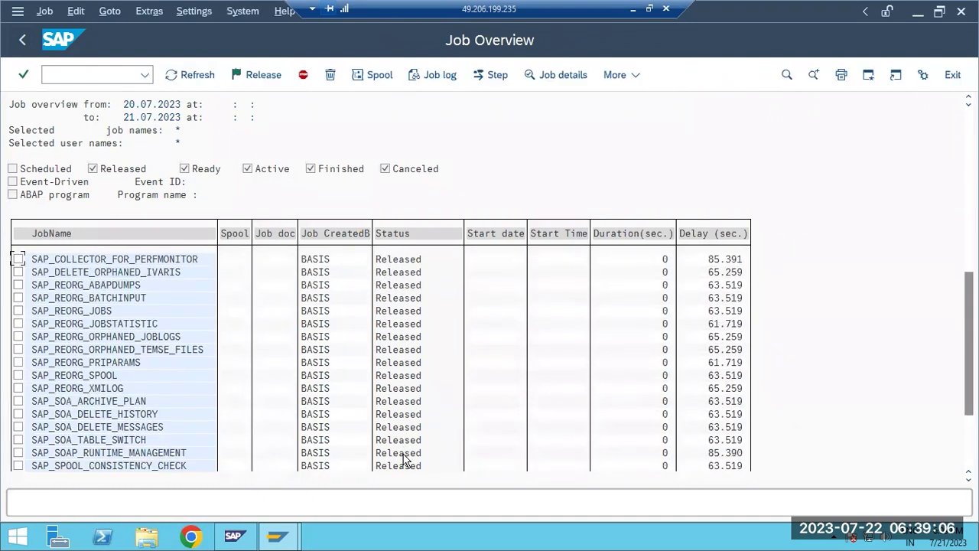
{"action": "scroll", "coordinate": [406, 459], "scroll_direction": "up", "scroll_amount": 1}
{"action": "scroll", "coordinate": [405, 458], "scroll_direction": "up", "scroll_amount": 8}
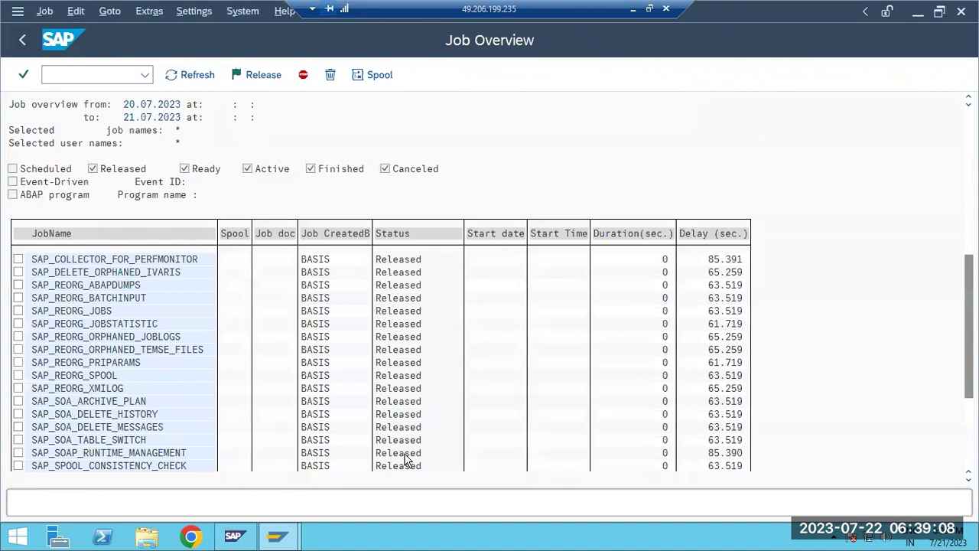
{"action": "scroll", "coordinate": [404, 457], "scroll_direction": "up", "scroll_amount": 3}
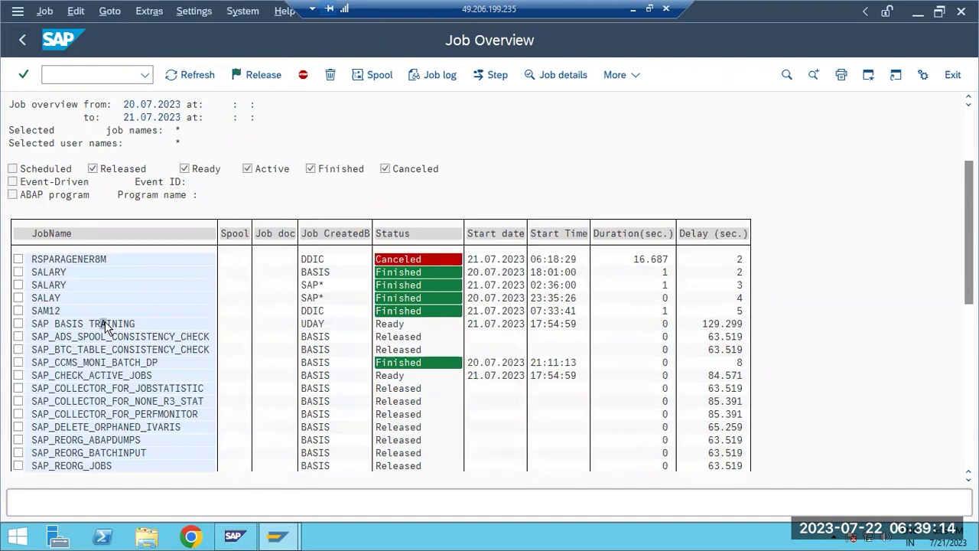
{"action": "double_click", "coordinate": [107, 324]}
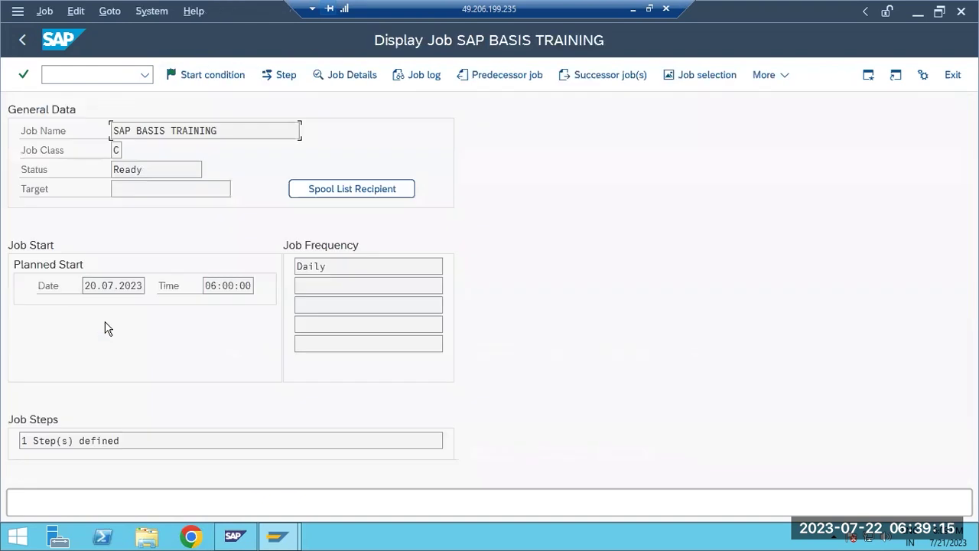
- Examine the executing server, scheduling user and job ID in the detailed job information, and close it
{"action": "left_click", "coordinate": [330, 75]}
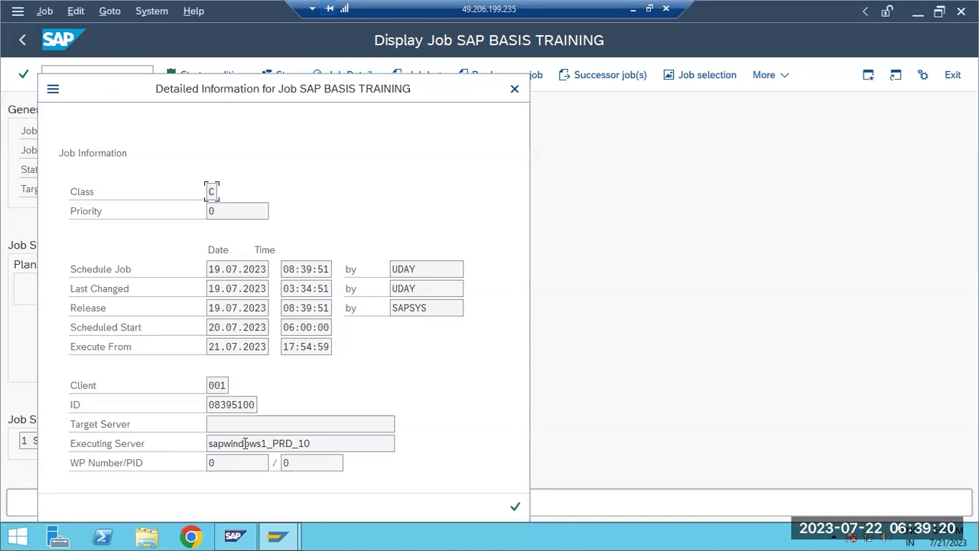
{"action": "left_click_drag", "start_coordinate": [258, 443], "coordinate": [313, 443]}
{"action": "left_click", "coordinate": [271, 443]}
{"action": "left_click_drag", "start_coordinate": [418, 262], "coordinate": [390, 267]}
{"action": "left_click_drag", "start_coordinate": [222, 412], "coordinate": [251, 412]}
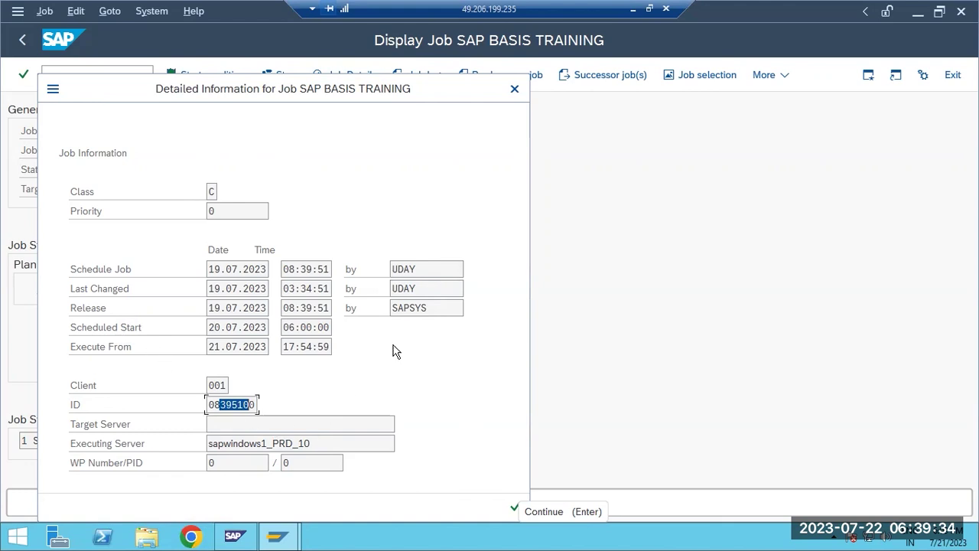
{"action": "left_click", "coordinate": [513, 509]}
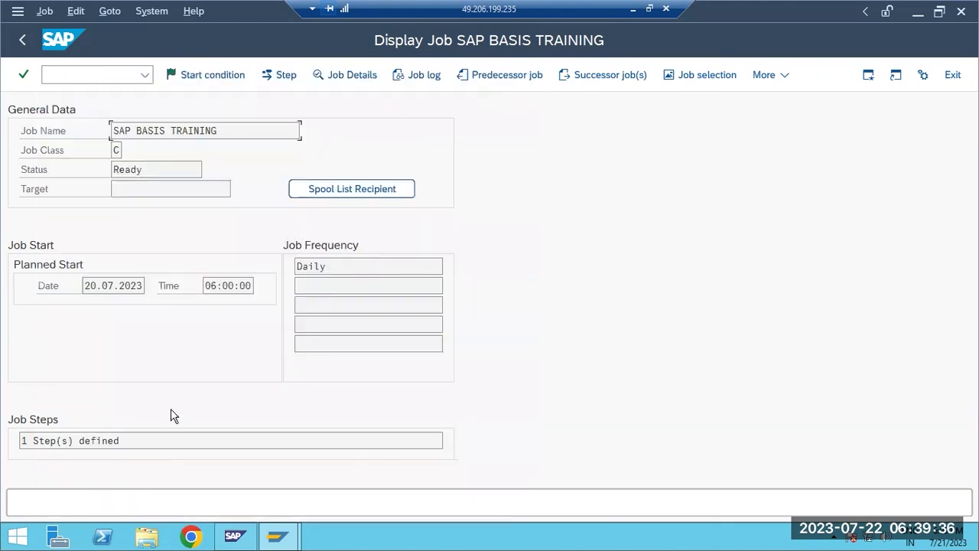
- Check the program in the job's step list, request the job log, and return to the job overview
{"action": "left_click", "coordinate": [274, 75]}
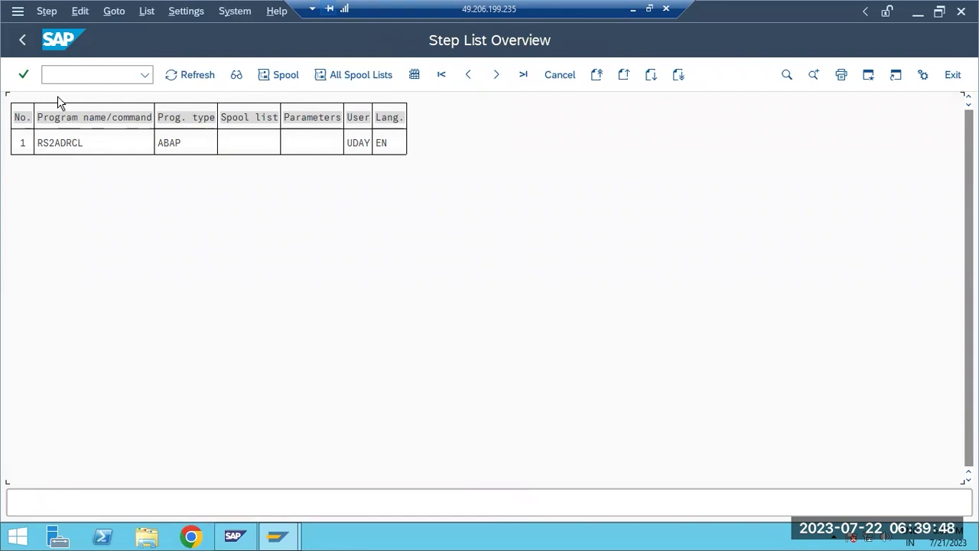
{"action": "left_click", "coordinate": [23, 42]}
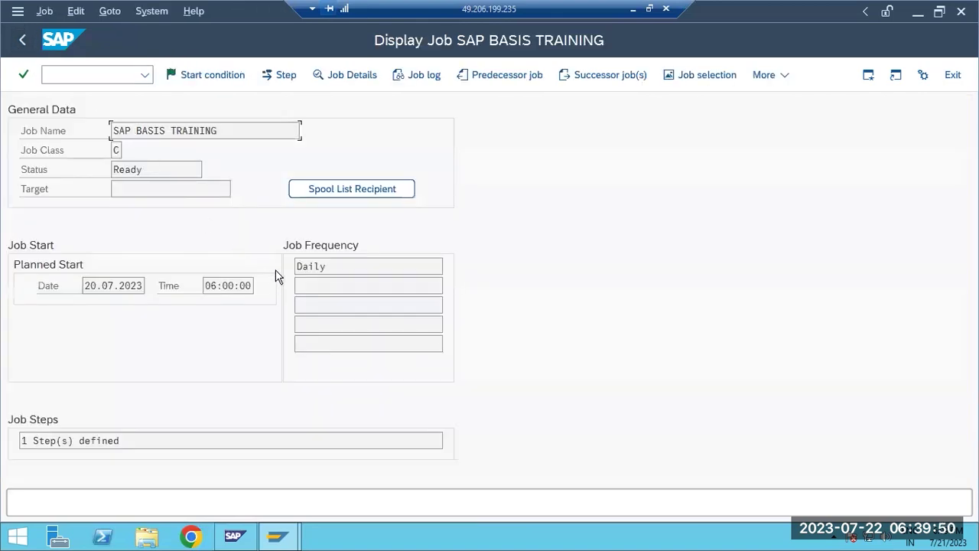
{"action": "left_click", "coordinate": [289, 75]}
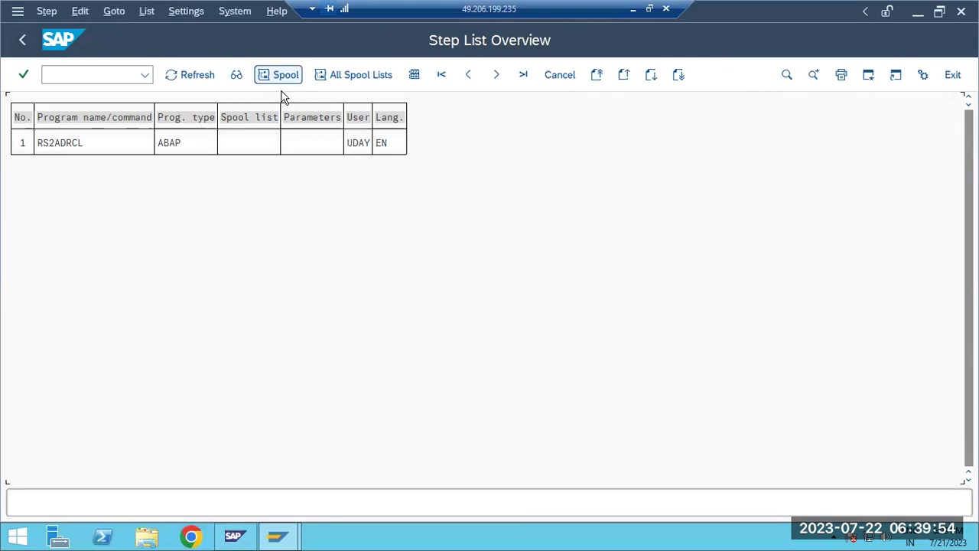
{"action": "left_click", "coordinate": [22, 39]}
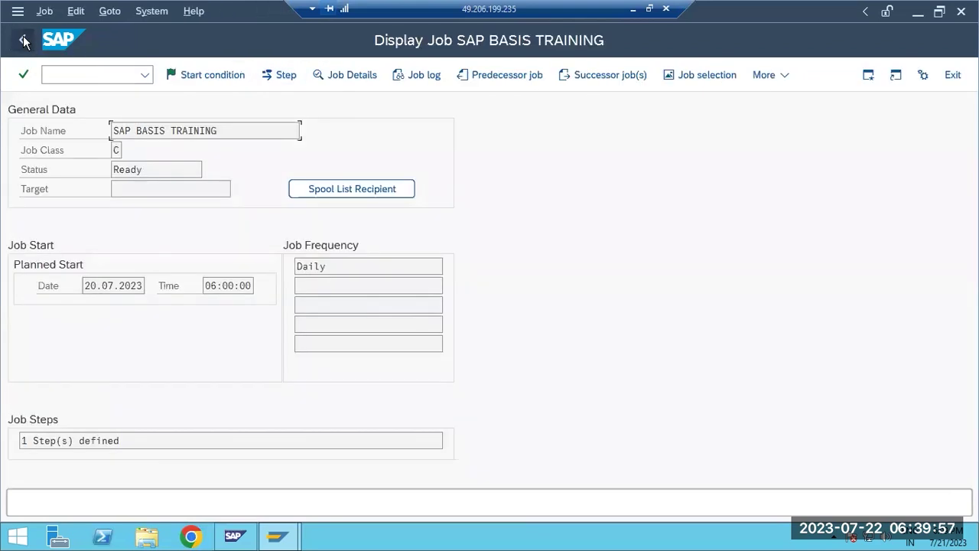
{"action": "left_click", "coordinate": [277, 74]}
{"action": "left_click", "coordinate": [65, 143]}
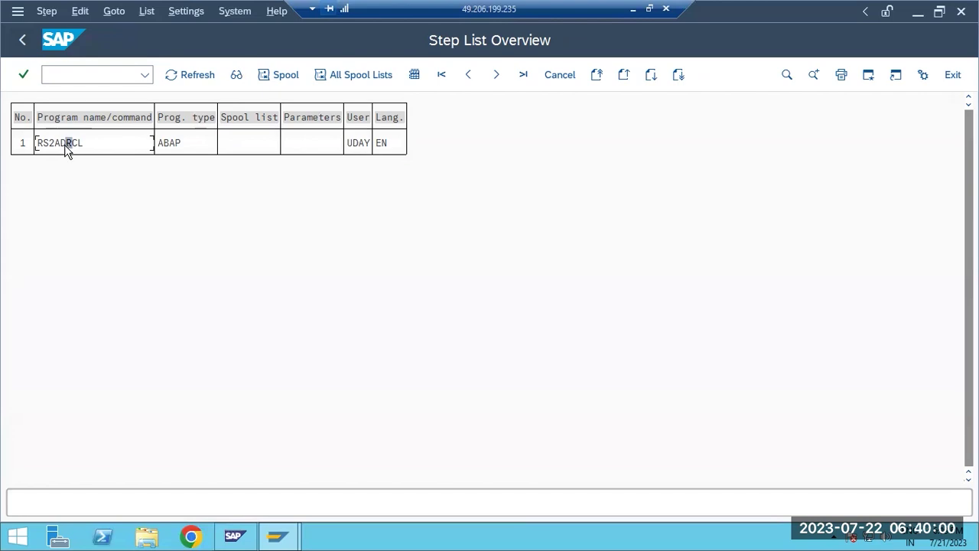
{"action": "left_click", "coordinate": [23, 40]}
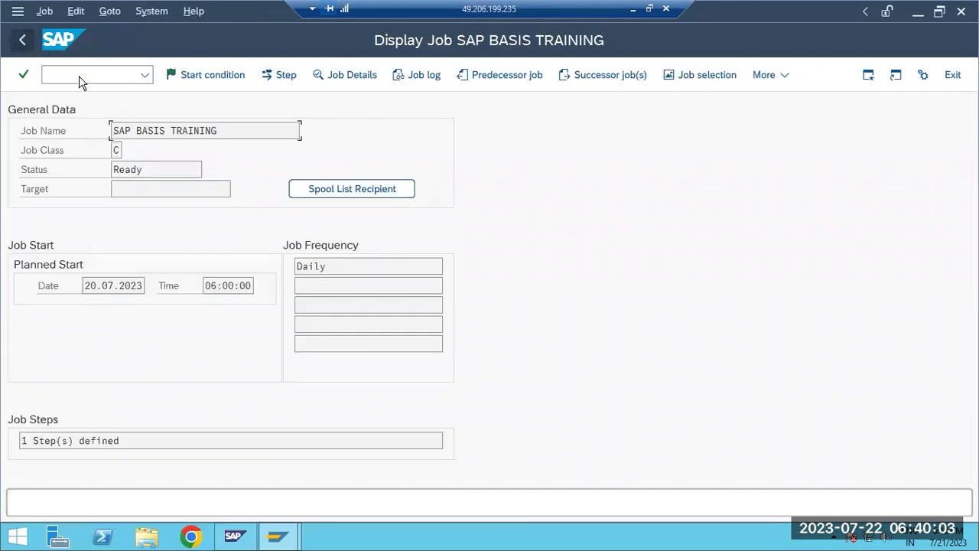
{"action": "left_click", "coordinate": [413, 77]}
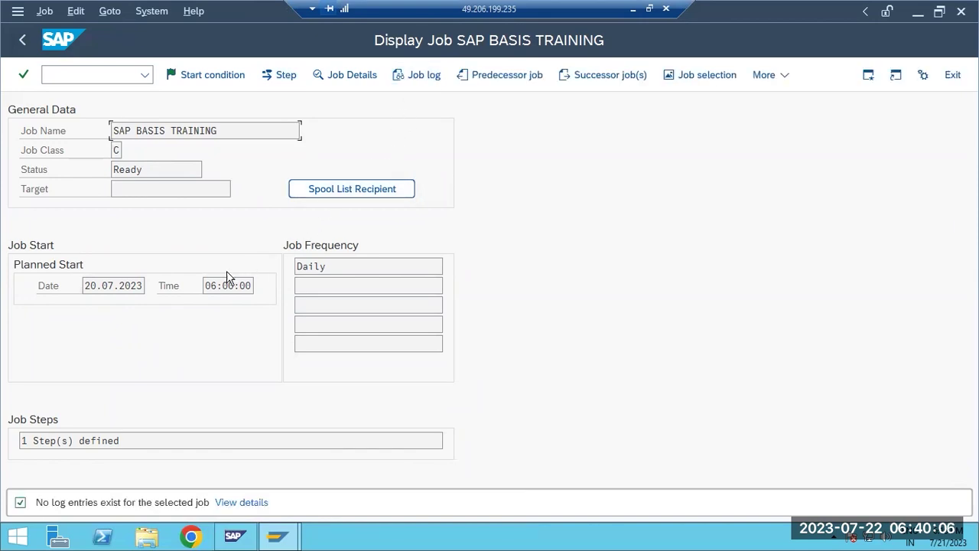
{"action": "left_click", "coordinate": [24, 40]}
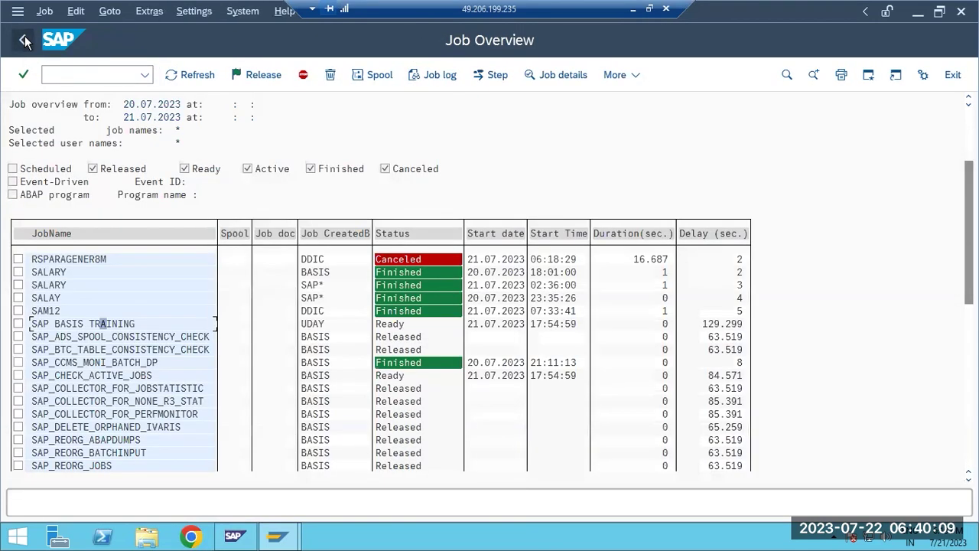
- Check the final entries in the job log of the canceled RSPARAGENER8M job and return to the job overview
{"action": "left_click", "coordinate": [17, 259]}
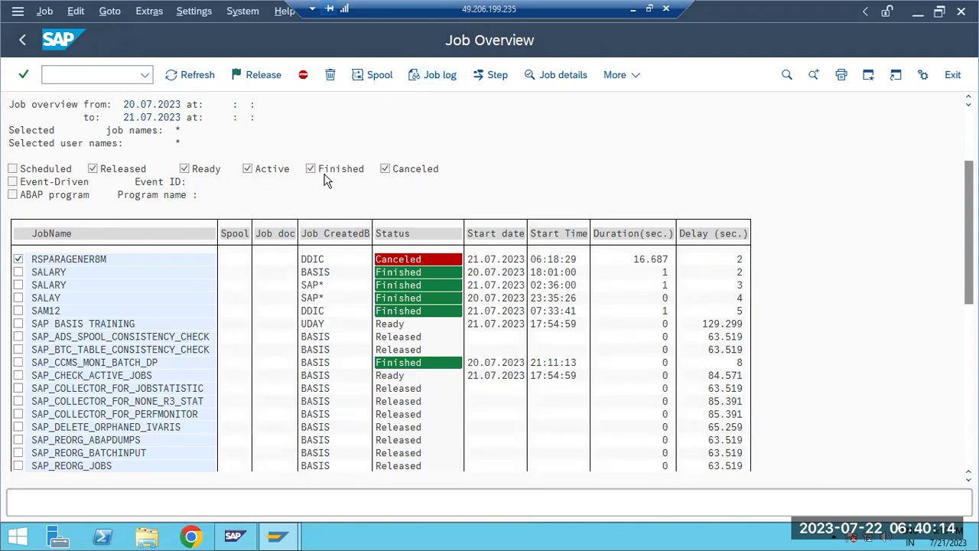
{"action": "scroll", "coordinate": [325, 405], "scroll_direction": "down", "scroll_amount": 1}
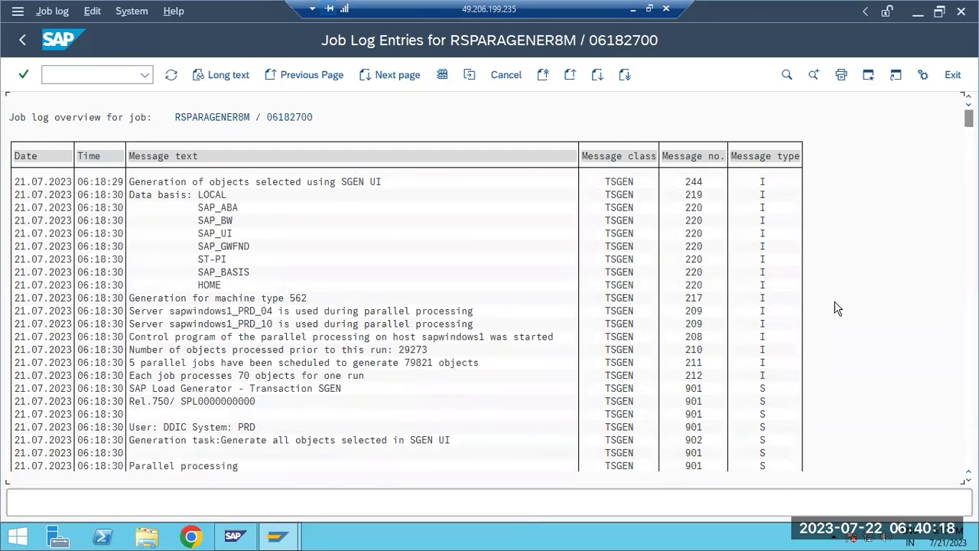
{"action": "left_click_drag", "start_coordinate": [970, 117], "coordinate": [969, 457]}
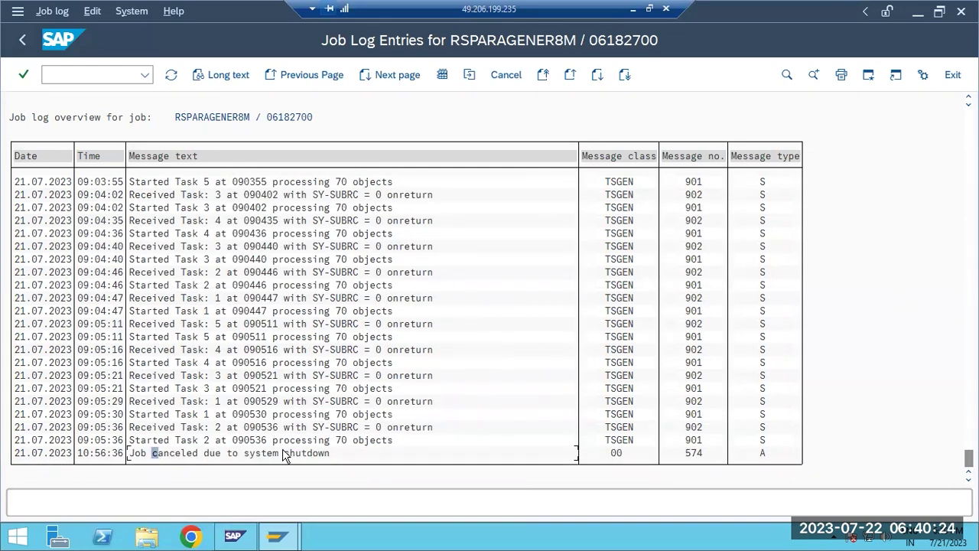
{"action": "left_click", "coordinate": [23, 40]}
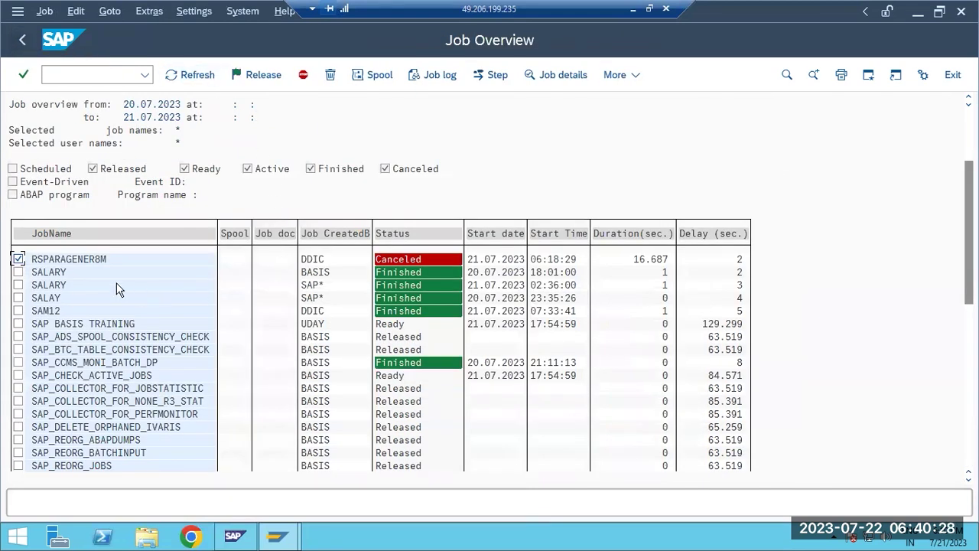
- Read the job log of the SALARY job created by BASIS and return to the job overview
{"action": "left_click", "coordinate": [18, 272]}
{"action": "left_click", "coordinate": [430, 74]}
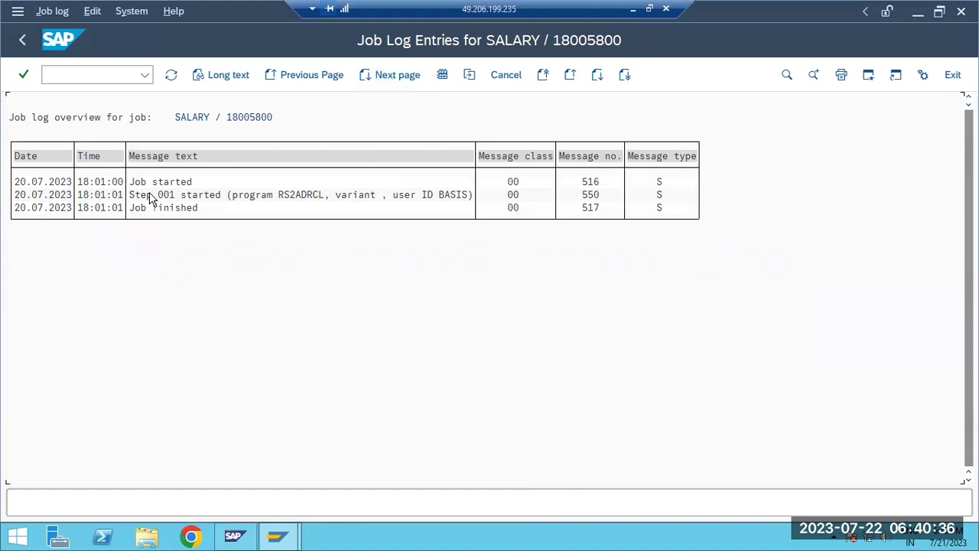
{"action": "left_click", "coordinate": [21, 42]}
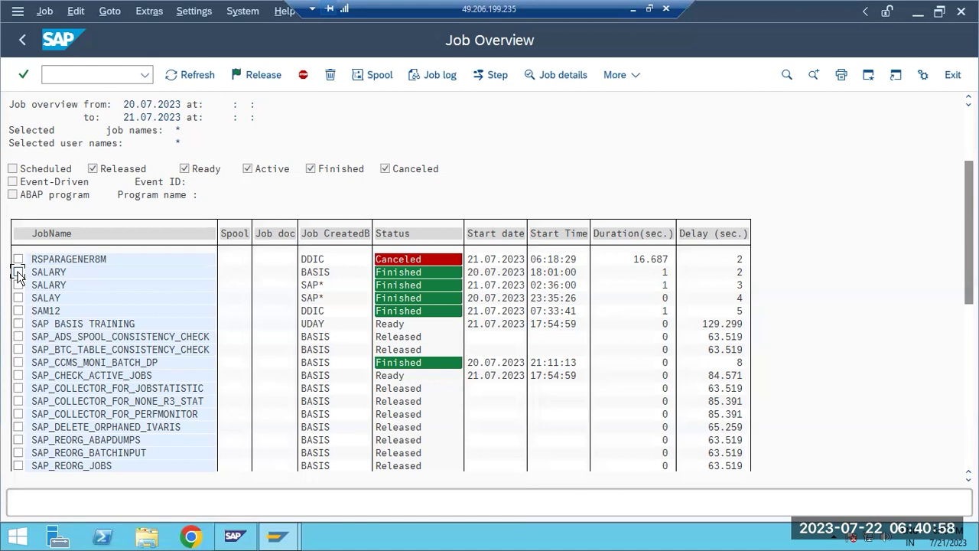
- Open the canceled RSPARAGENER8M job and view the last entries of its job log
{"action": "left_click", "coordinate": [75, 260]}
{"action": "double_click", "coordinate": [74, 260]}
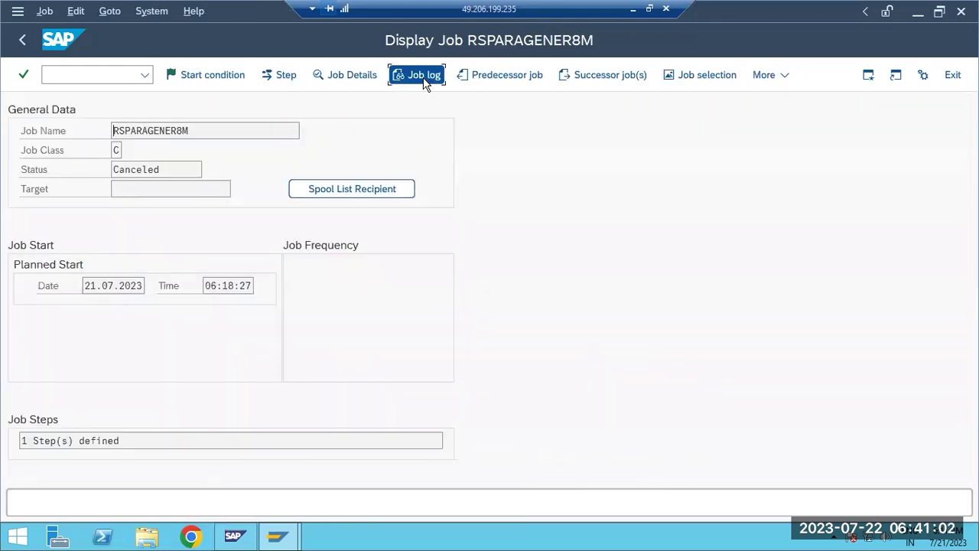
{"action": "scroll", "coordinate": [306, 313], "scroll_direction": "down", "scroll_amount": 3}
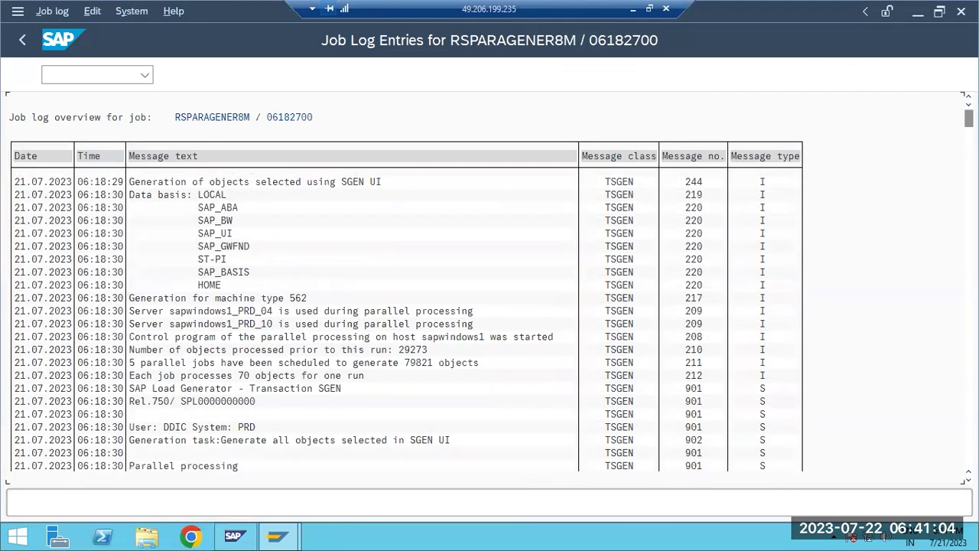
{"action": "left_click_drag", "start_coordinate": [968, 118], "coordinate": [968, 461]}
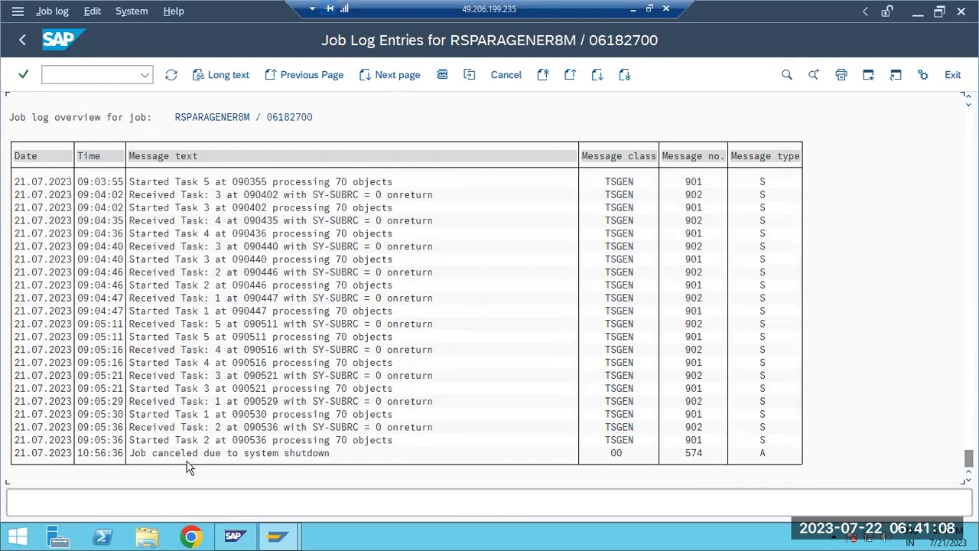
- Try to display the long text of the log's last message, and close the resulting dialogs and help window
{"action": "double_click", "coordinate": [216, 452]}
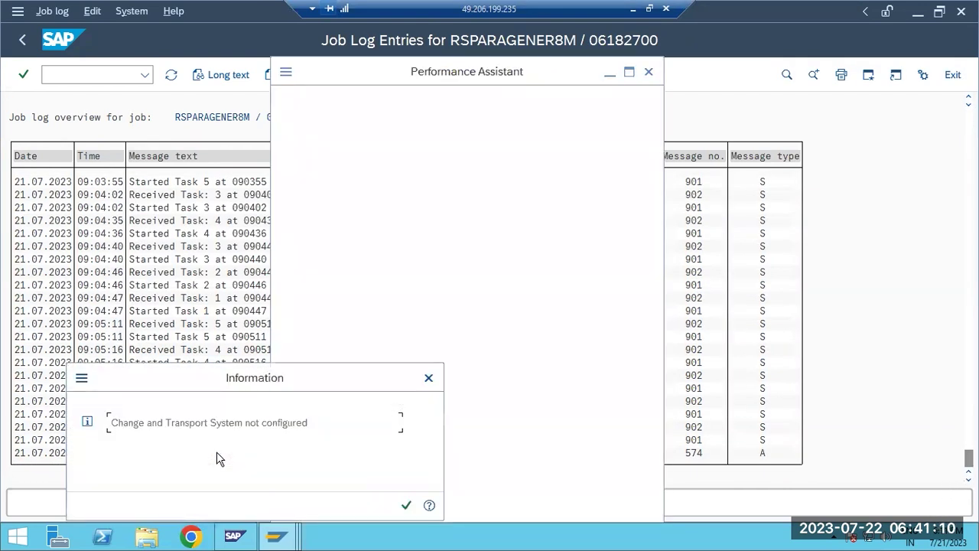
{"action": "left_click", "coordinate": [406, 505]}
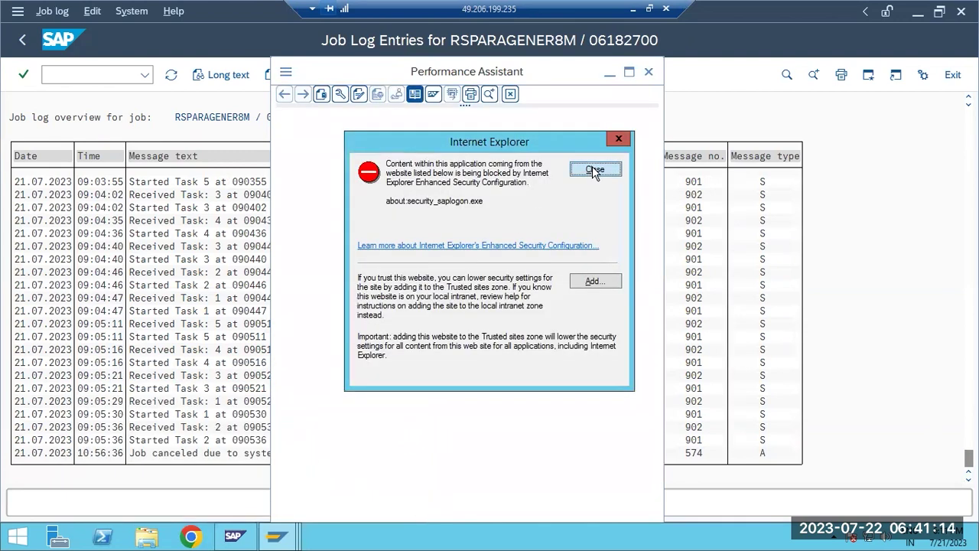
{"action": "left_click", "coordinate": [594, 171]}
{"action": "left_click", "coordinate": [649, 72]}
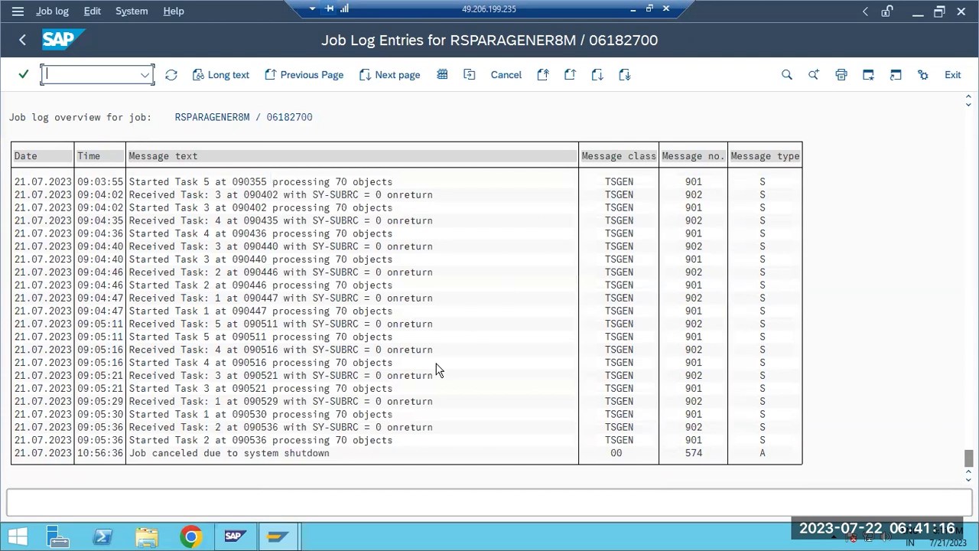
{"action": "left_click", "coordinate": [40, 454]}
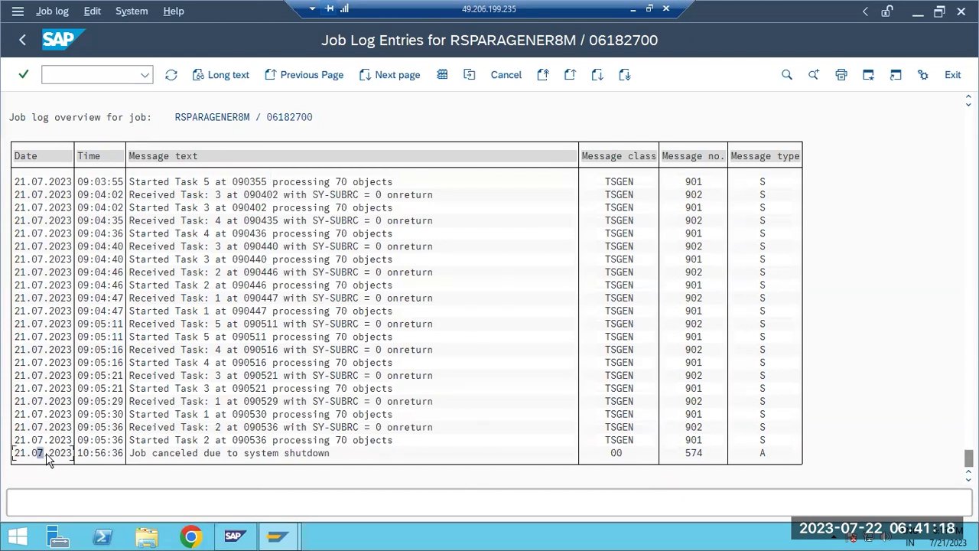
- Switch to transaction SM21 and display the system log with the default selection
{"action": "left_click", "coordinate": [60, 74]}
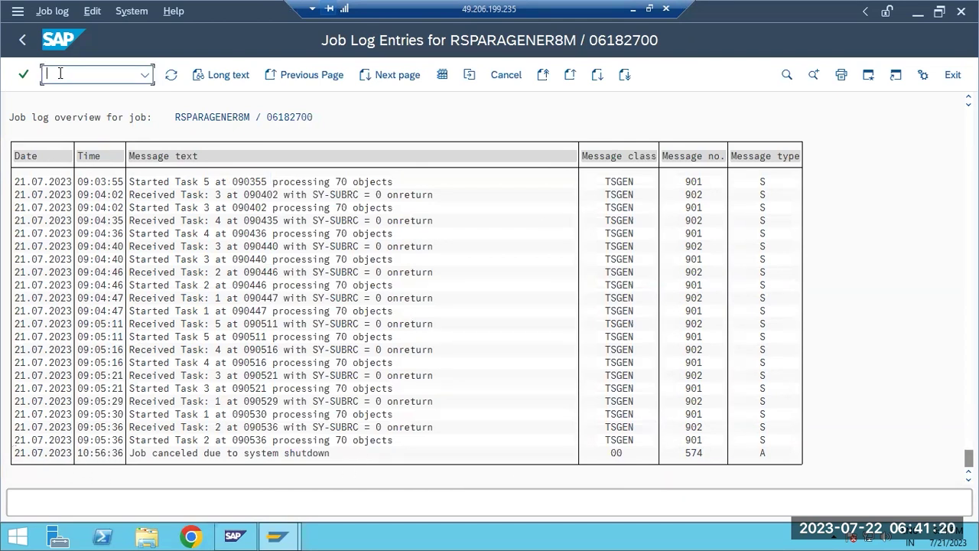
{"action": "type", "text": "/nsm21"}
{"action": "key", "text": "Return"}
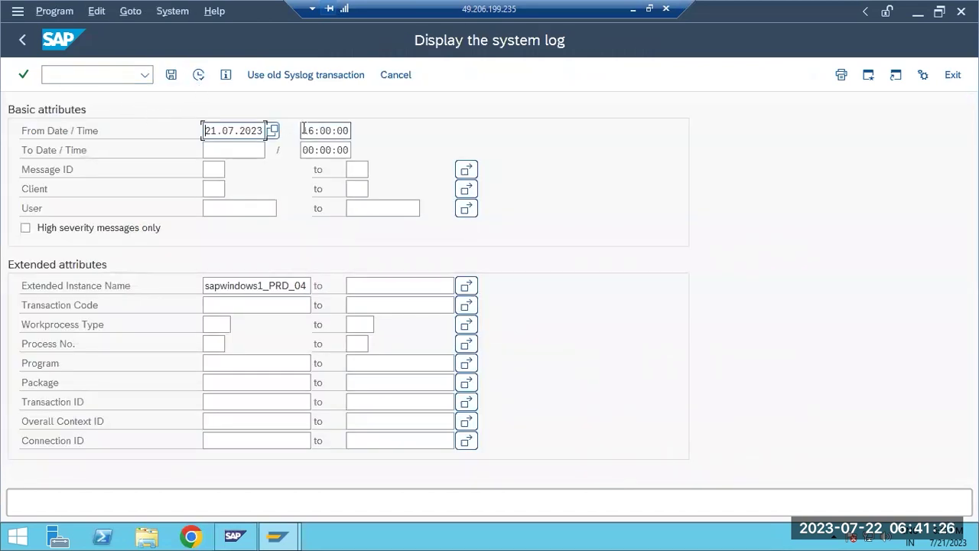
{"action": "left_click", "coordinate": [198, 74]}
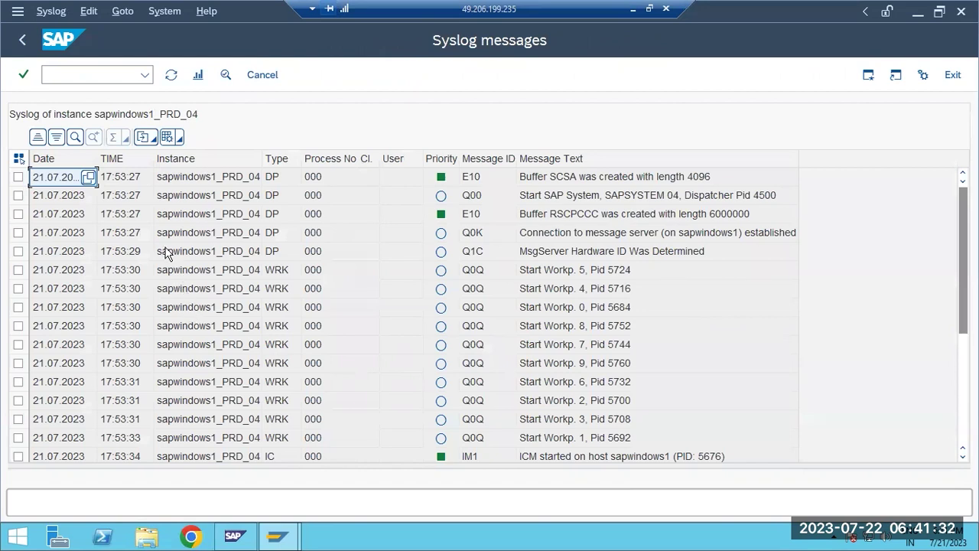
- Set the system log's start time to 10:00:00 on 21.07.2023 and display the messages again
{"action": "left_click", "coordinate": [22, 40]}
{"action": "left_click", "coordinate": [312, 130]}
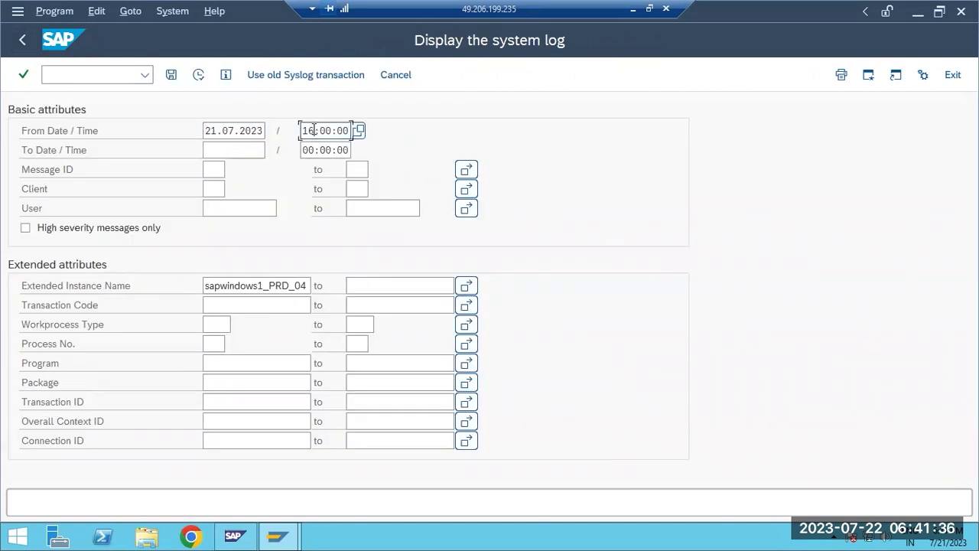
{"action": "key", "text": "BackSpace"}
{"action": "type", "text": "0:00:0"}
{"action": "left_click", "coordinate": [199, 75]}
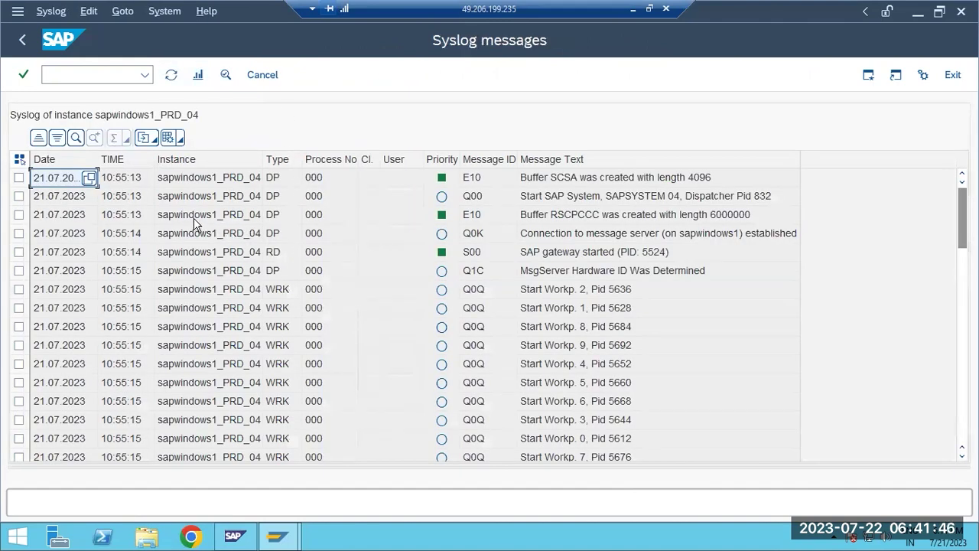
- Examine the system log messages around the shutdown and restart times, including the high-priority entries
{"action": "scroll", "coordinate": [222, 268], "scroll_direction": "down", "scroll_amount": 5}
{"action": "scroll", "coordinate": [237, 290], "scroll_direction": "down", "scroll_amount": 3}
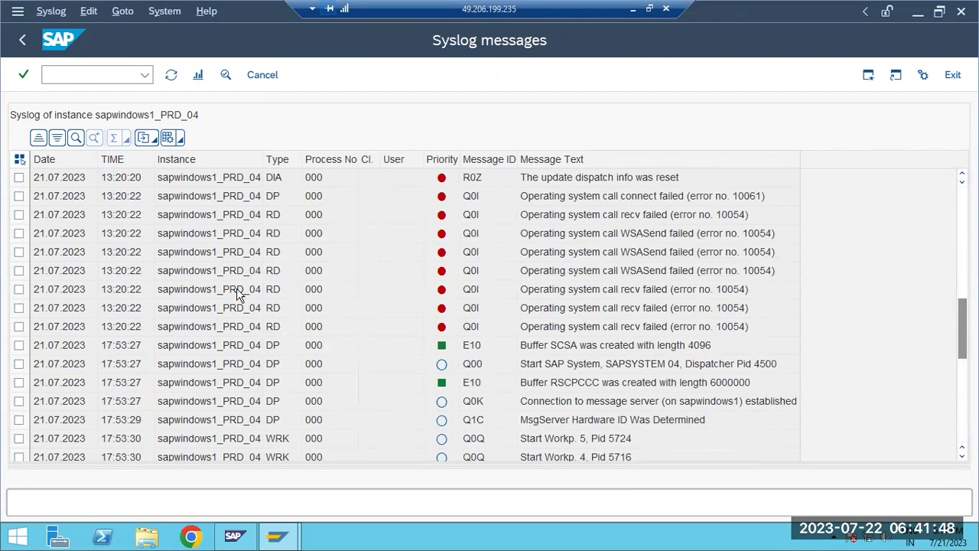
{"action": "scroll", "coordinate": [237, 293], "scroll_direction": "up", "scroll_amount": 10}
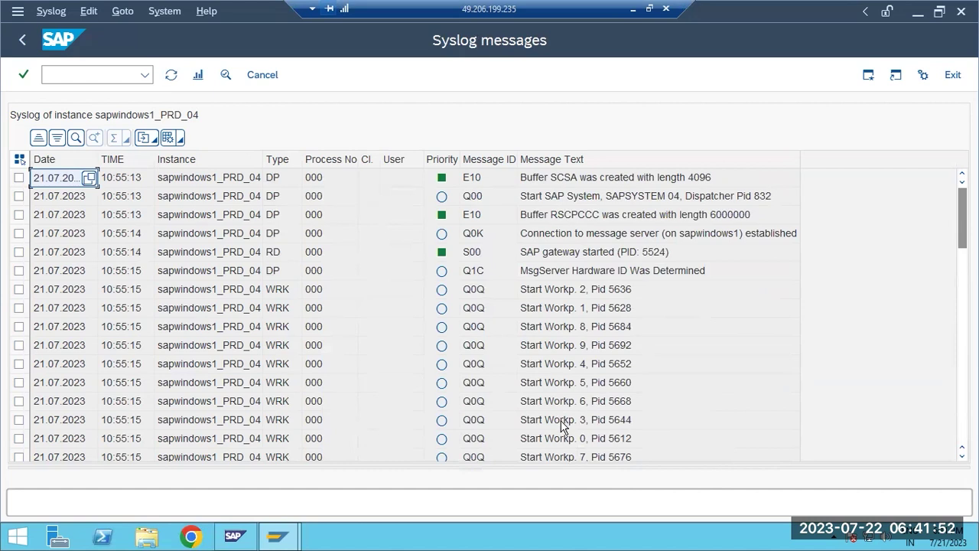
{"action": "scroll", "coordinate": [562, 425], "scroll_direction": "down", "scroll_amount": 7}
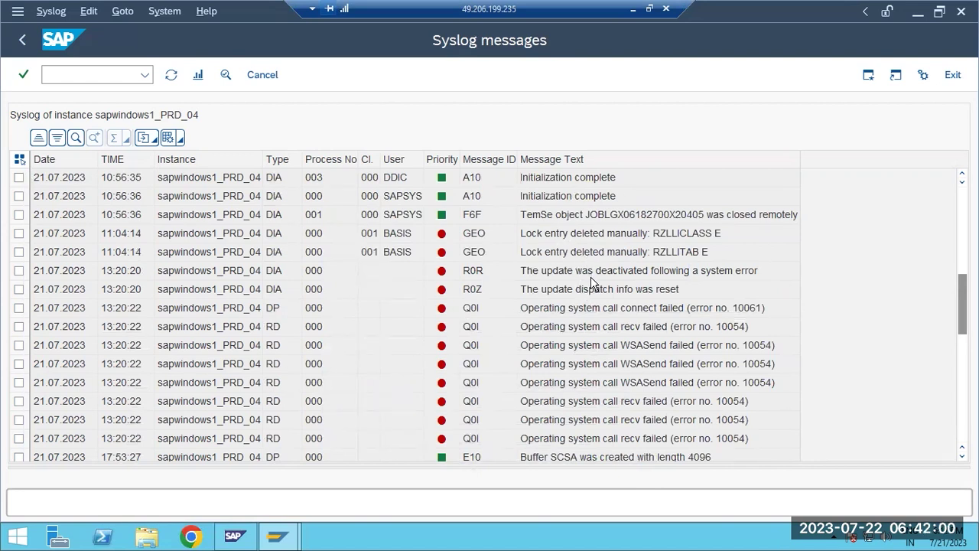
{"action": "scroll", "coordinate": [592, 283], "scroll_direction": "down", "scroll_amount": 8}
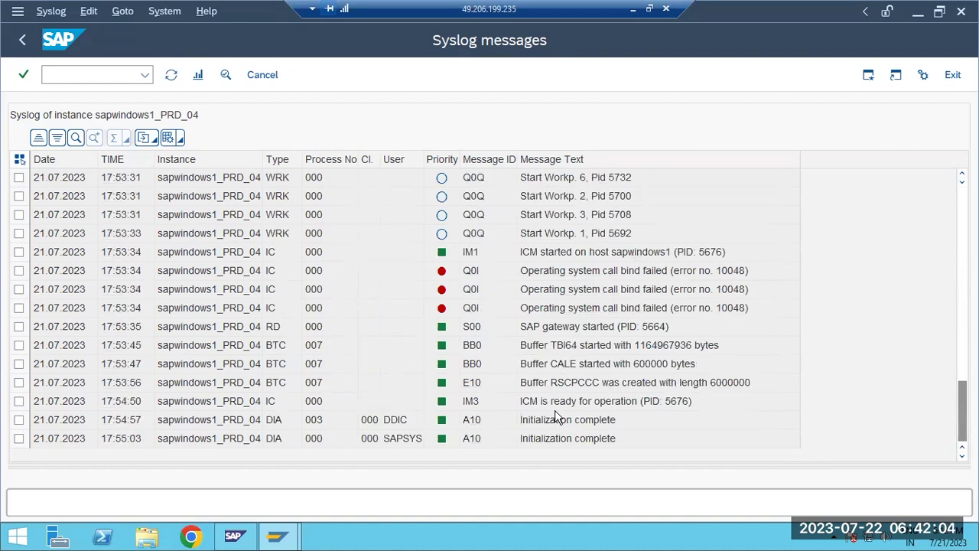
{"action": "scroll", "coordinate": [557, 414], "scroll_direction": "up", "scroll_amount": 4}
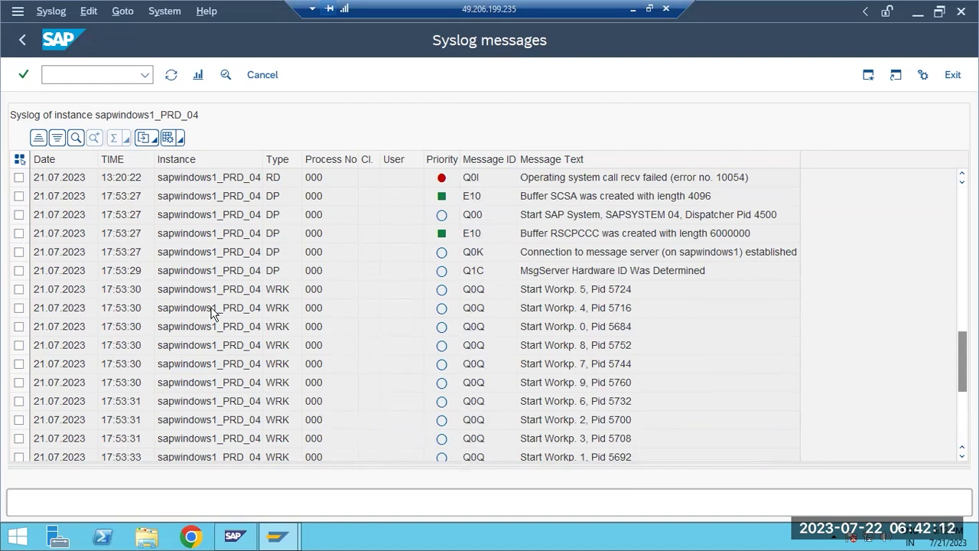
{"action": "scroll", "coordinate": [520, 337], "scroll_direction": "down", "scroll_amount": 4}
{"action": "scroll", "coordinate": [509, 356], "scroll_direction": "up", "scroll_amount": 10}
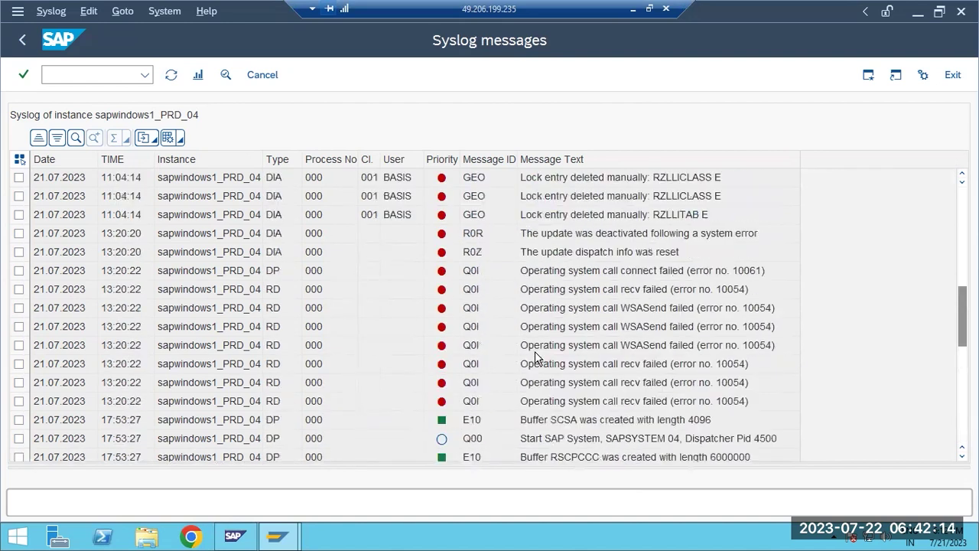
- Leave the system log, run the SM37 job selection for user BASIS, and look through the listed jobs
{"action": "left_click", "coordinate": [33, 40]}
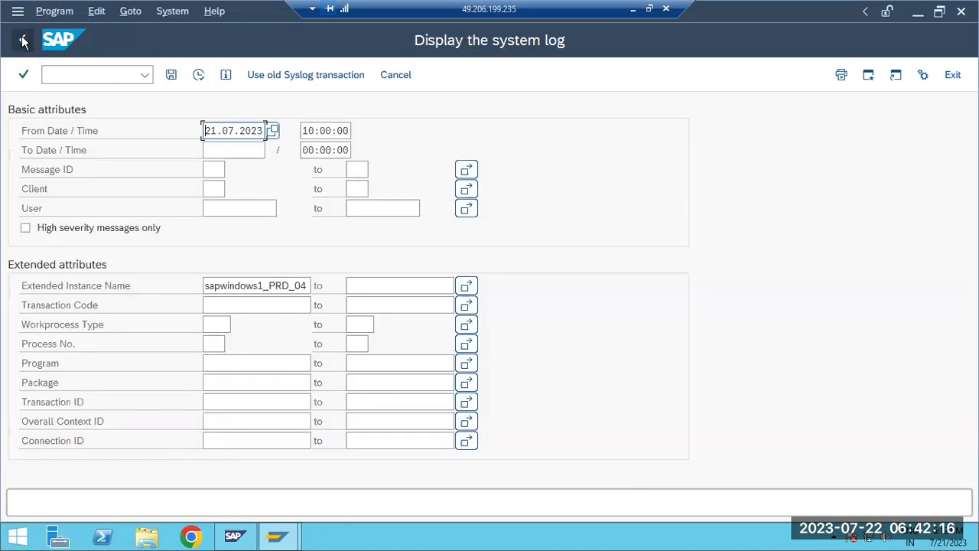
{"action": "left_click", "coordinate": [33, 40]}
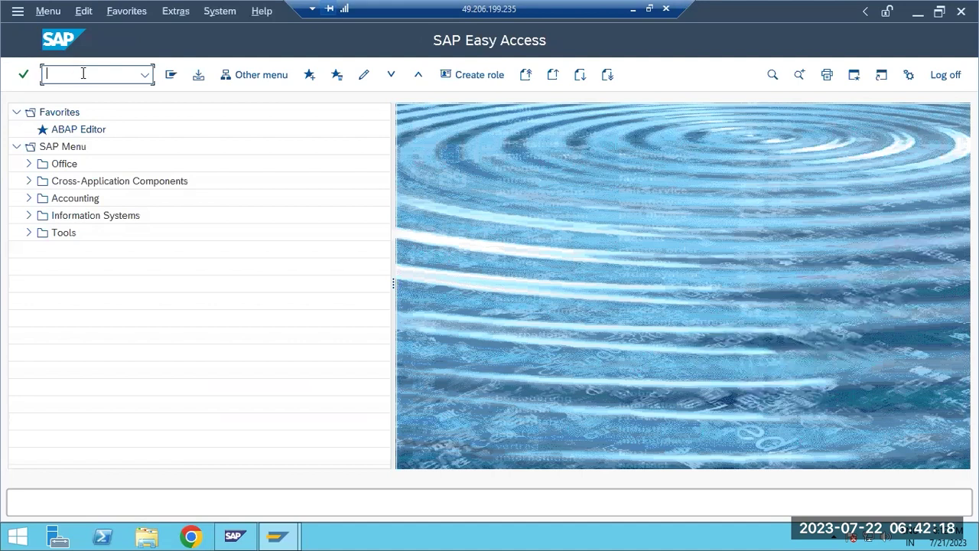
{"action": "type", "text": "sm37"}
{"action": "key", "text": "Return"}
{"action": "left_click", "coordinate": [221, 76]}
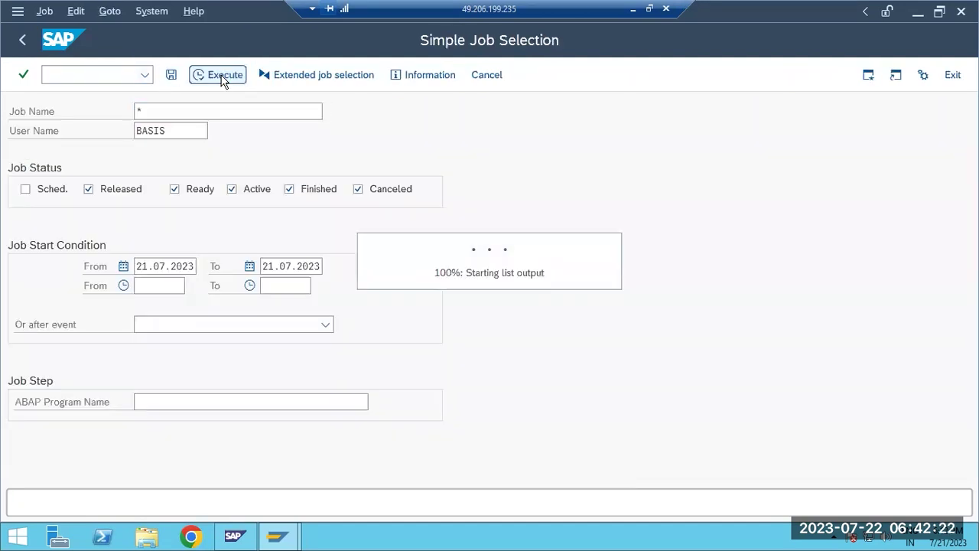
{"action": "scroll", "coordinate": [186, 387], "scroll_direction": "down", "scroll_amount": 5}
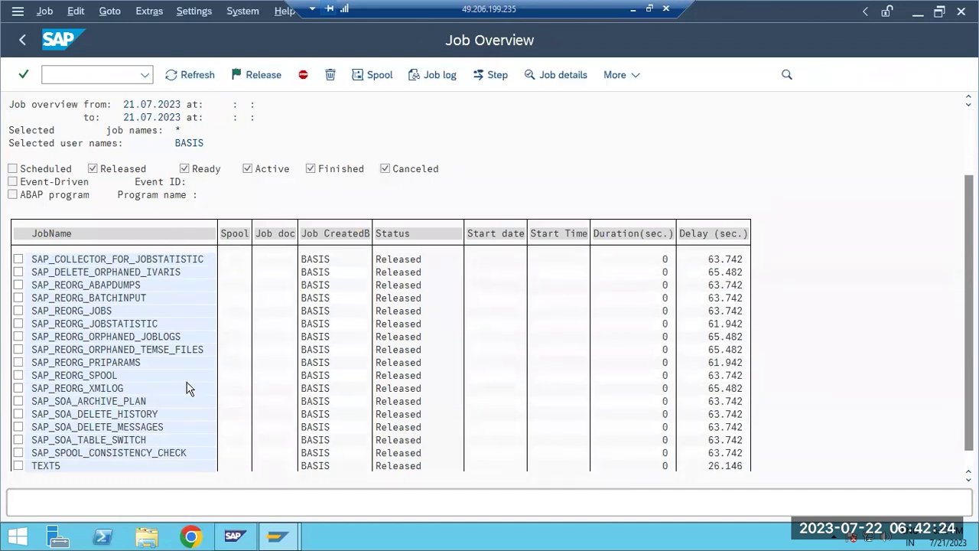
{"action": "scroll", "coordinate": [189, 390], "scroll_direction": "up", "scroll_amount": 5}
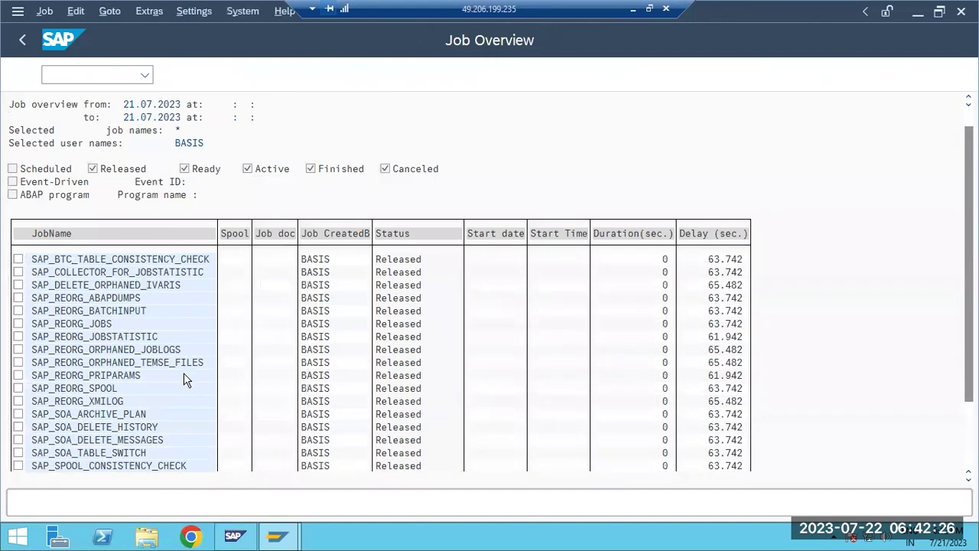
- Open transaction SM50, dismiss the security warning, and check the total and free background work processes
{"action": "left_click", "coordinate": [89, 75]}
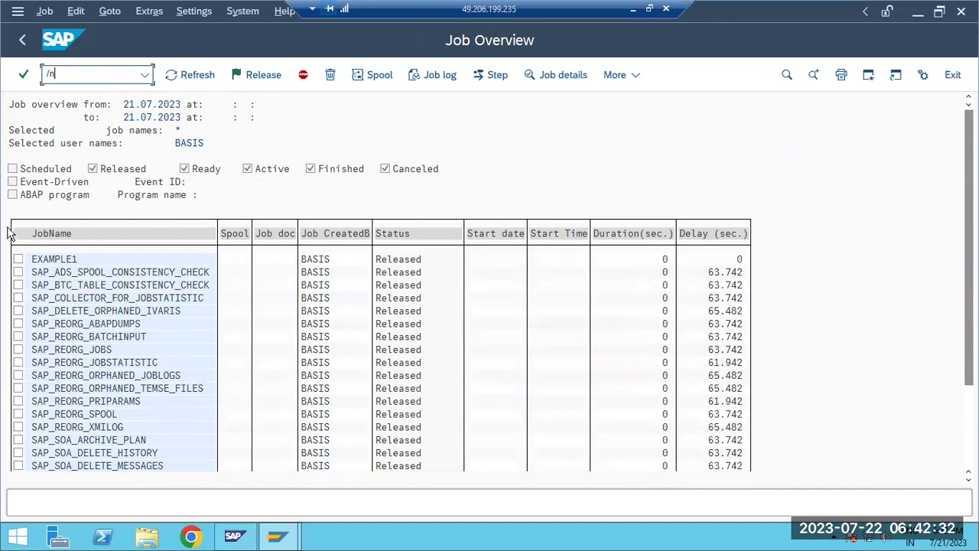
{"action": "type", "text": "/nsm50"}
{"action": "key", "text": "Return"}
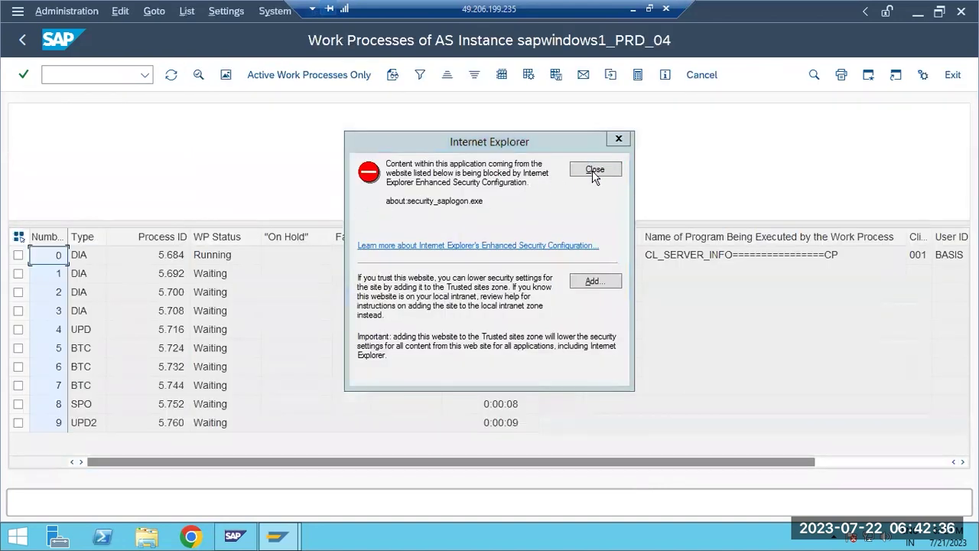
{"action": "left_click", "coordinate": [595, 170]}
{"action": "left_click_drag", "start_coordinate": [181, 163], "coordinate": [248, 170]}
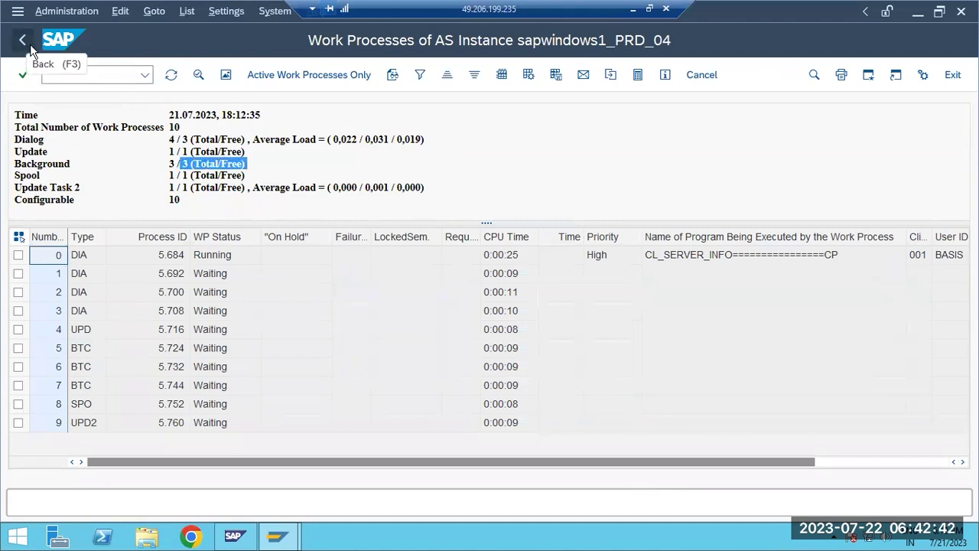
{"action": "left_click_drag", "start_coordinate": [60, 164], "coordinate": [263, 161]}
{"action": "left_click", "coordinate": [97, 77]}
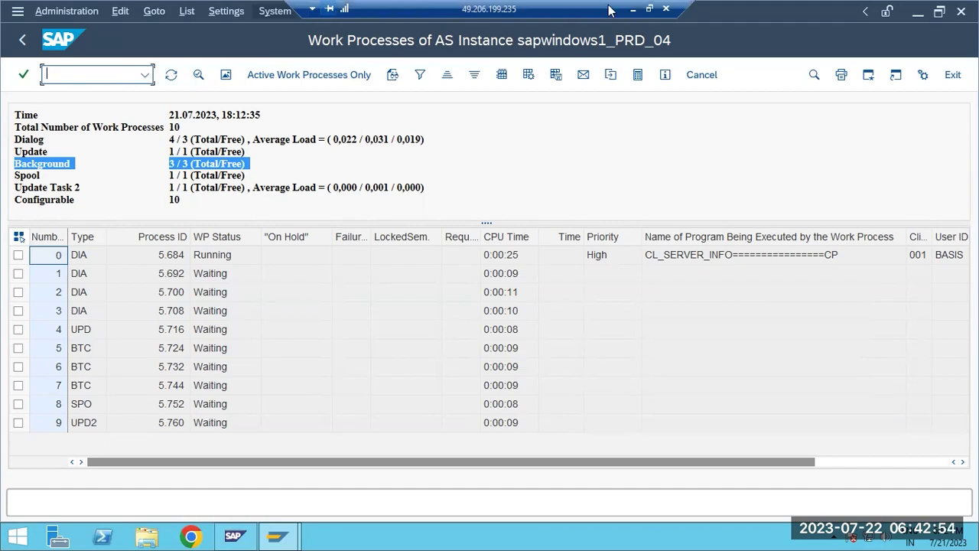
- Switch to the Paint notes and list the job statuses SCHEDUELD and REASED below the Sm37 line
{"action": "left_click", "coordinate": [633, 9]}
{"action": "key", "text": "Return"}
{"action": "key", "text": "Return"}
{"action": "type", "text": "SCHEDUELD"}
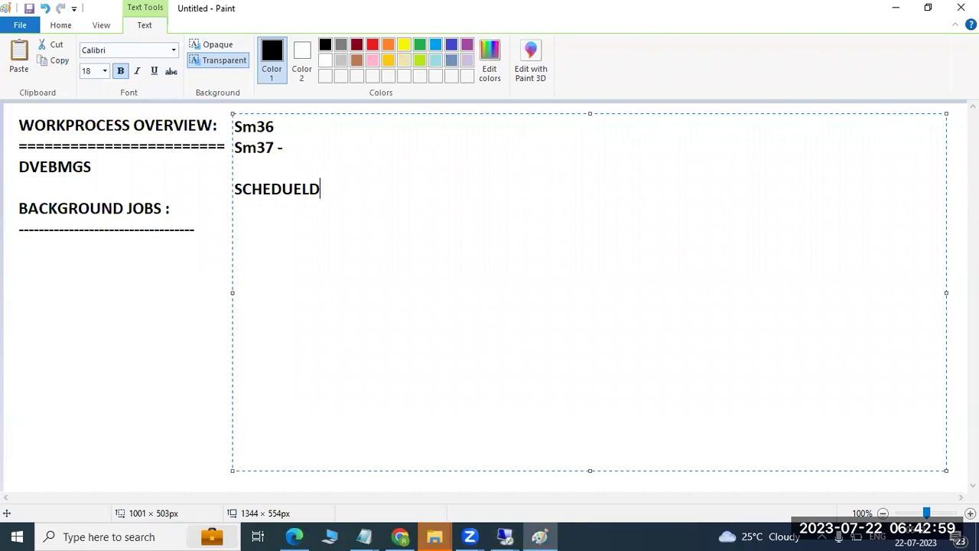
{"action": "key", "text": "Return"}
{"action": "type", "text": "READY"}
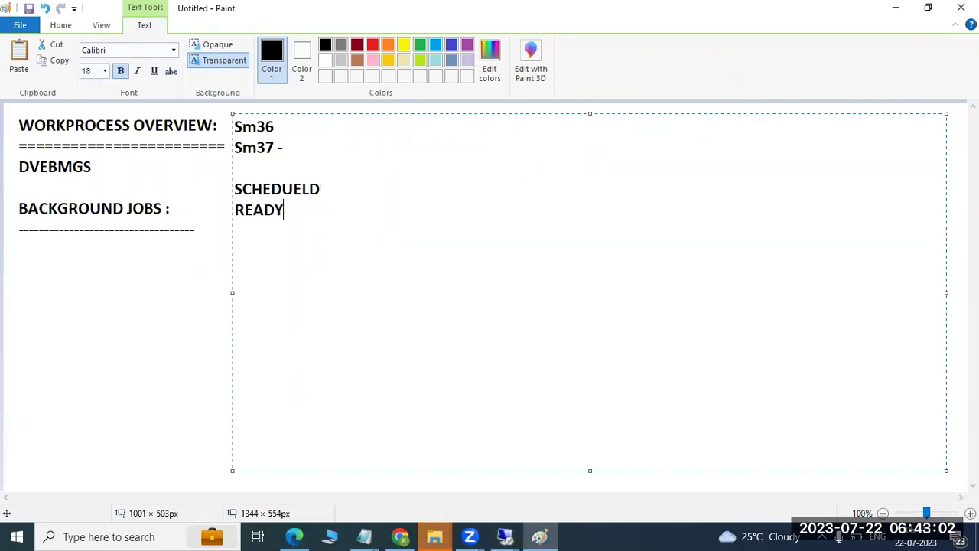
{"action": "key", "text": "BackSpace"}
{"action": "key", "text": "BackSpace"}
{"action": "key", "text": "BackSpace"}
{"action": "type", "text": "ADY"}
{"action": "key", "text": "BackSpace"}
{"action": "key", "text": "BackSpace"}
{"action": "key", "text": "BackSpace"}
{"action": "type", "text": "ASED"}
- Add the statuses READY, ACTIVE, FINISHED and CANCELLED on separate lines below REASED
{"action": "key", "text": "Return"}
{"action": "type", "text": "READY"}
{"action": "key", "text": "Return"}
{"action": "type", "text": "ACTIVE"}
{"action": "key", "text": "Return"}
{"action": "type", "text": "FINISHED ot"}
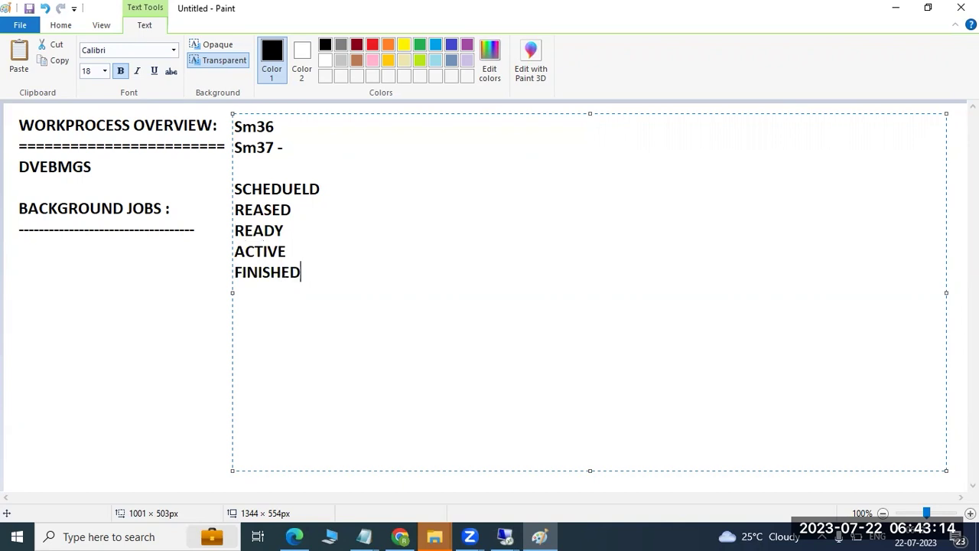
{"action": "key", "text": "BackSpace"}
{"action": "key", "text": "BackSpace"}
{"action": "type", "text": "CANCE"}
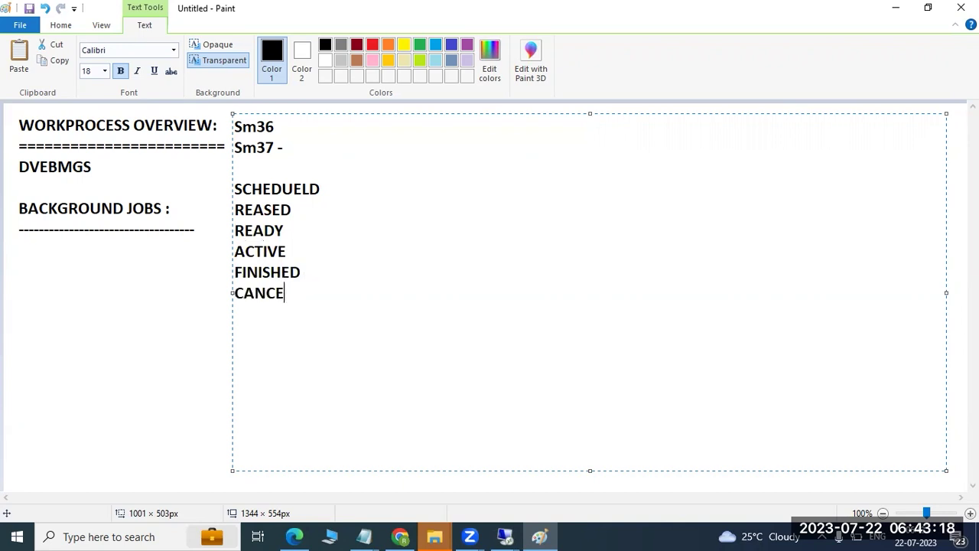
{"action": "type", "text": "LLED"}
- Switch to the SAP remote session, leave the work process overview, and return to the Paint notes
{"action": "left_click", "coordinate": [333, 188]}
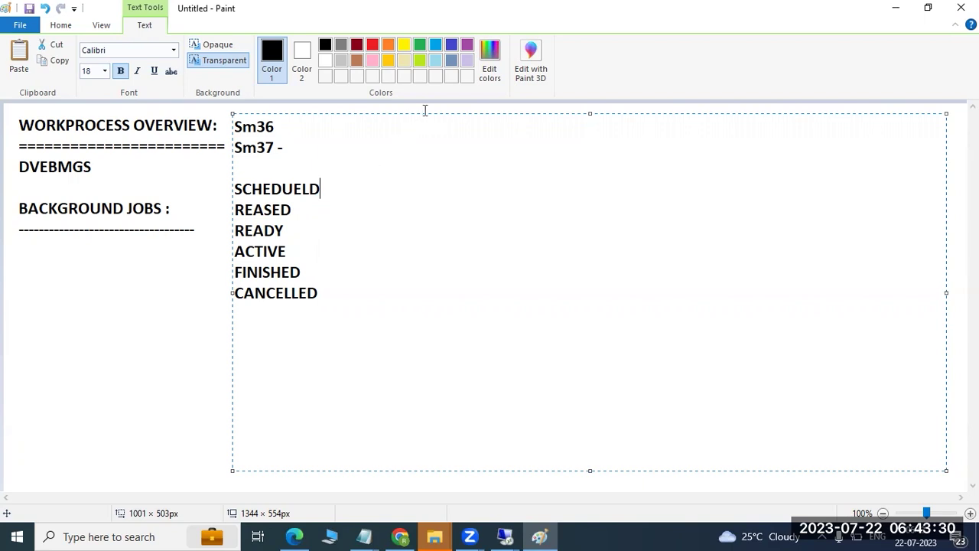
{"action": "left_click", "coordinate": [459, 76]}
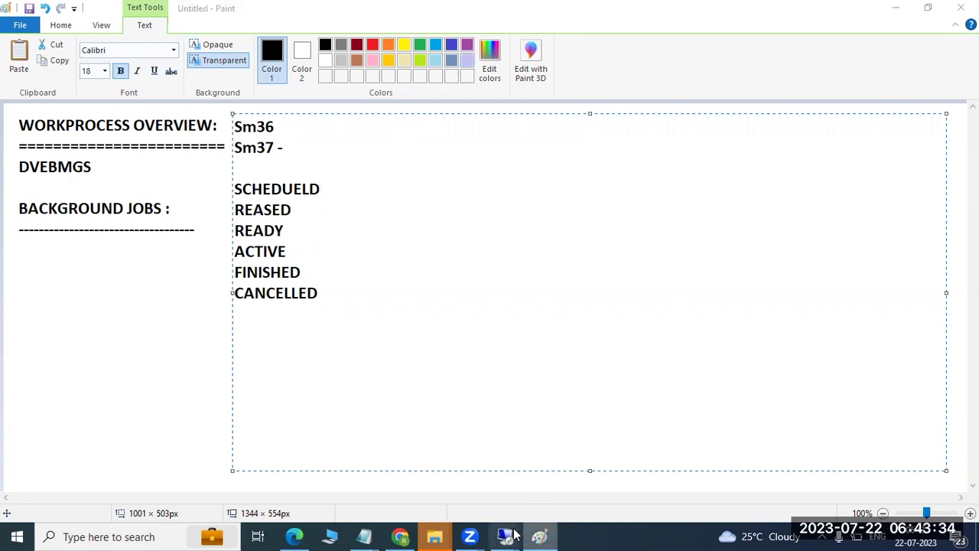
{"action": "mouse_move", "coordinate": [505, 536]}
{"action": "left_click", "coordinate": [531, 492]}
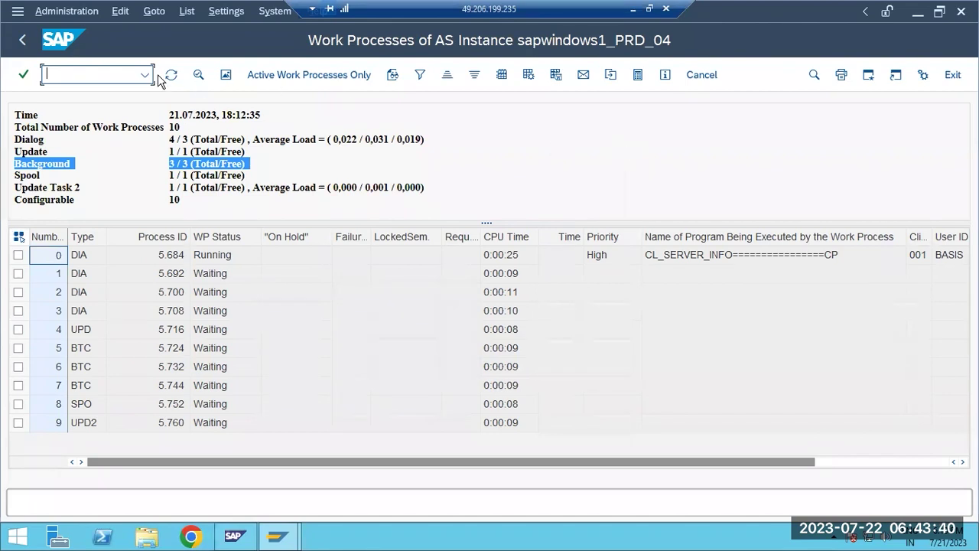
{"action": "left_click", "coordinate": [23, 40]}
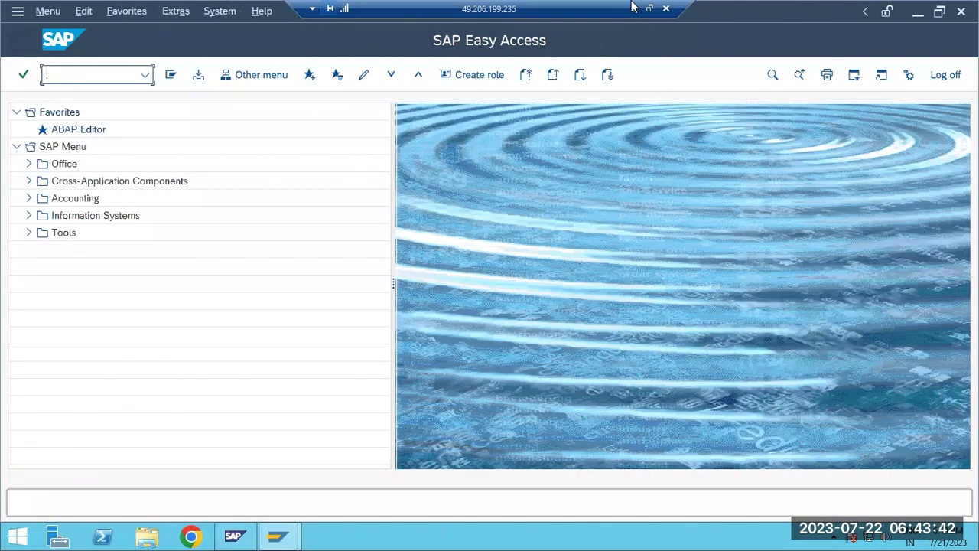
{"action": "left_click", "coordinate": [631, 10]}
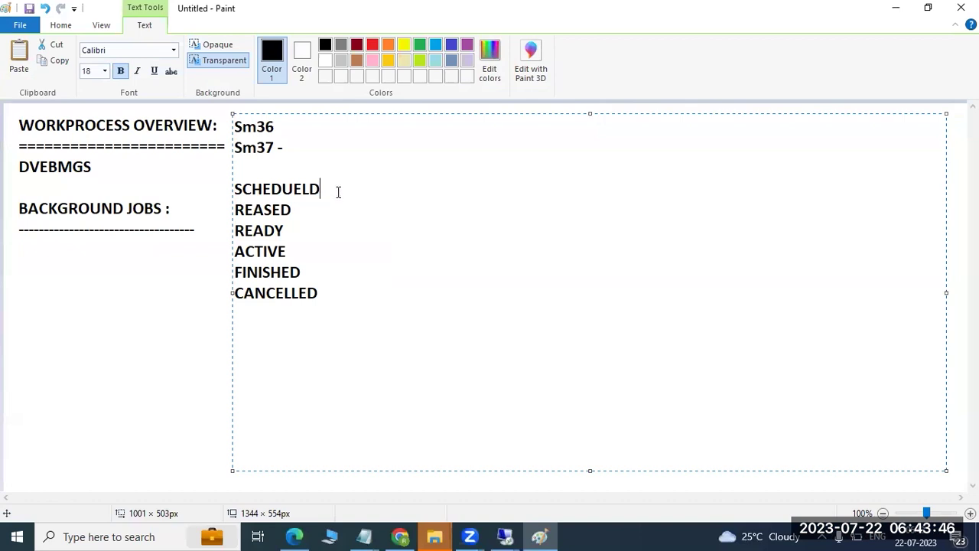
{"action": "left_click_drag", "start_coordinate": [321, 189], "coordinate": [233, 194]}
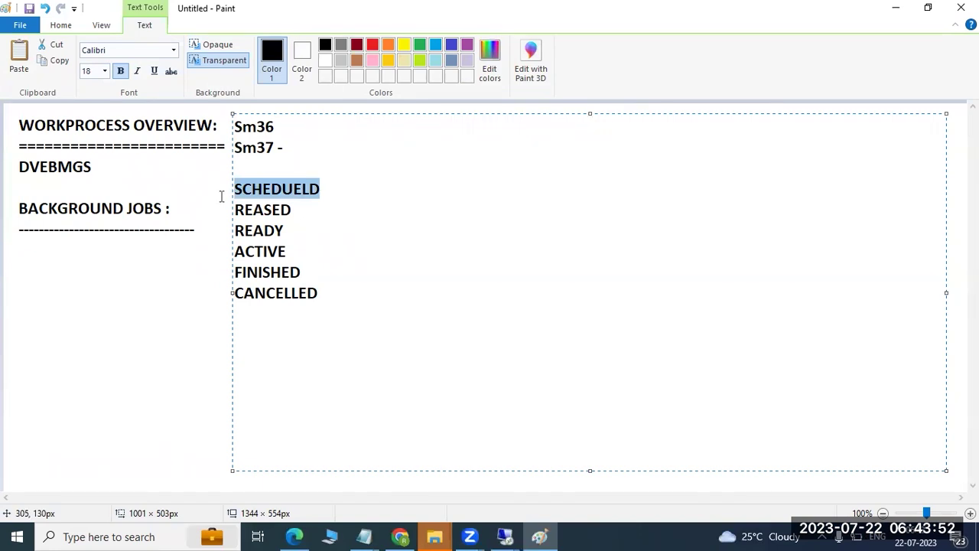
{"action": "left_click", "coordinate": [355, 290]}
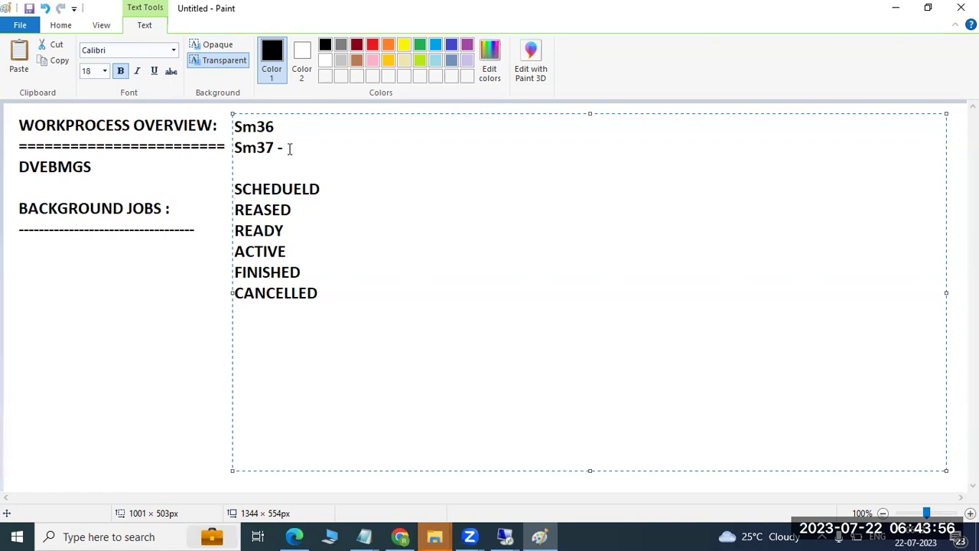
{"action": "left_click_drag", "start_coordinate": [296, 209], "coordinate": [326, 192]}
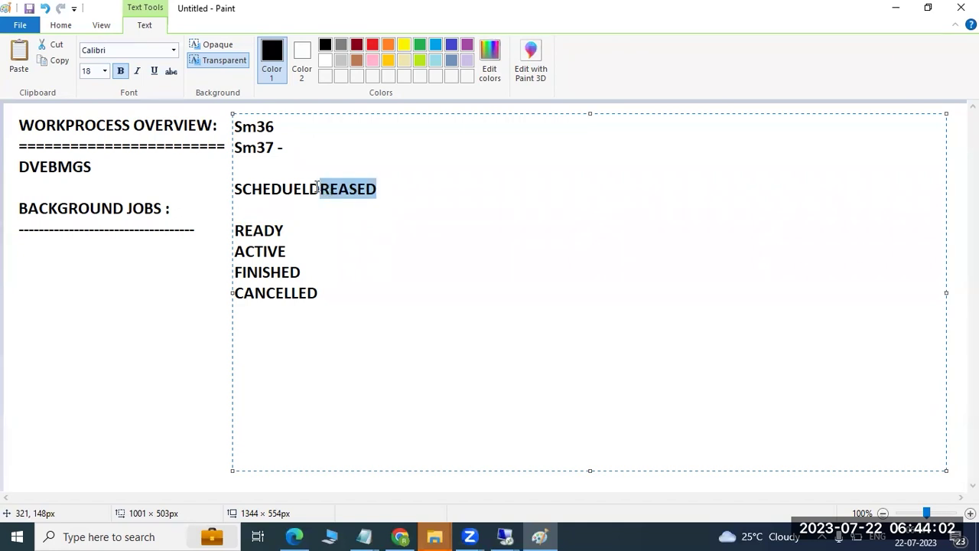
{"action": "left_click", "coordinate": [320, 188]}
{"action": "key", "text": "Return"}
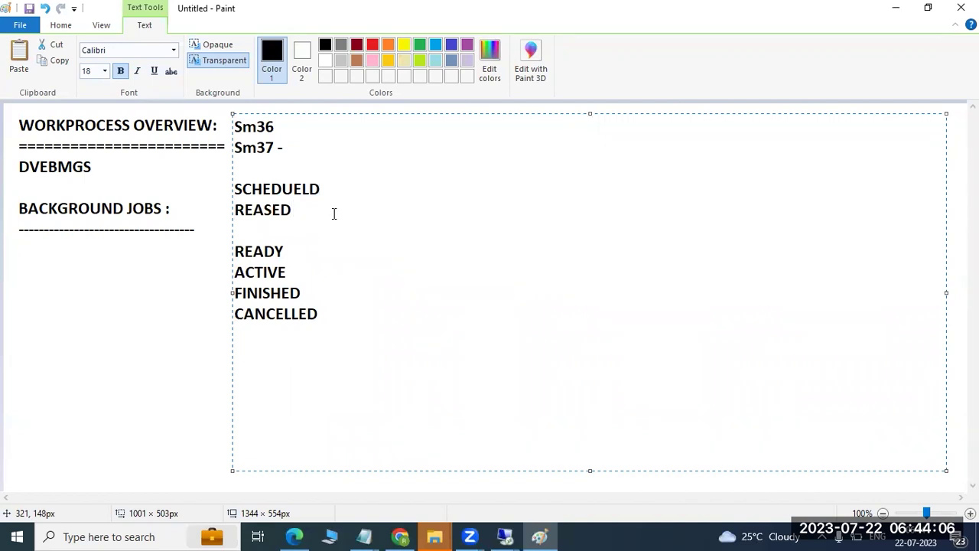
{"action": "key", "text": "BackSpace"}
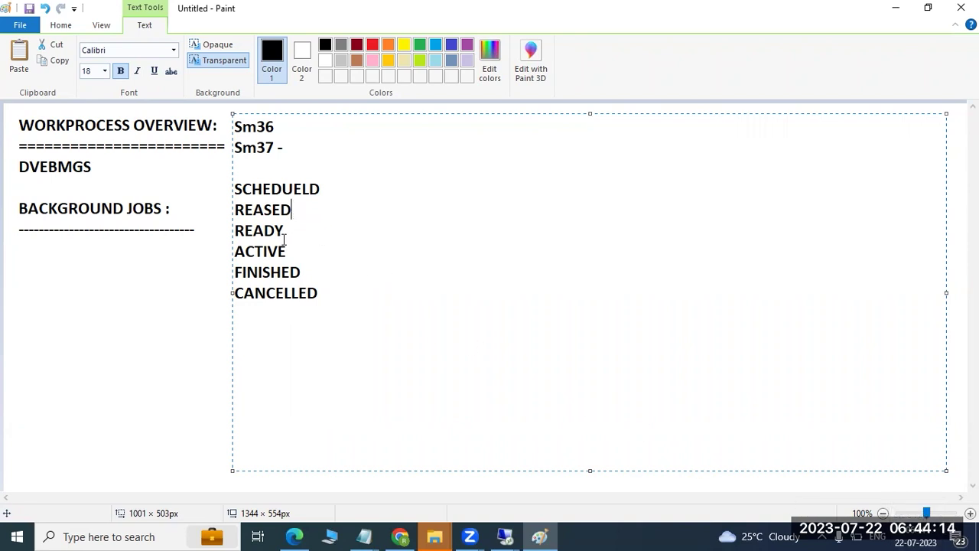
- Highlight the ACTIVE entry and the READY entry in the status list one after the other
{"action": "left_click_drag", "start_coordinate": [289, 251], "coordinate": [234, 251]}
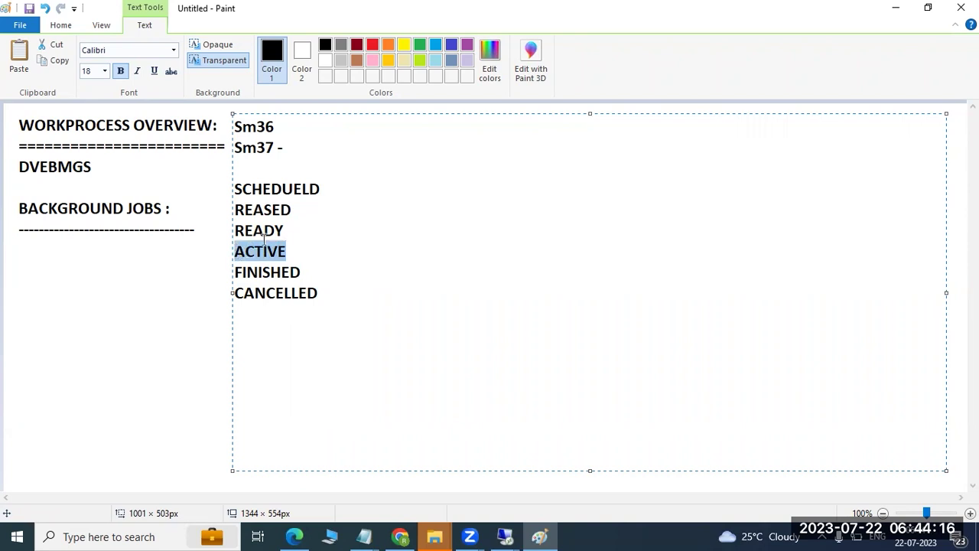
{"action": "left_click", "coordinate": [290, 237]}
{"action": "left_click_drag", "start_coordinate": [293, 231], "coordinate": [239, 231]}
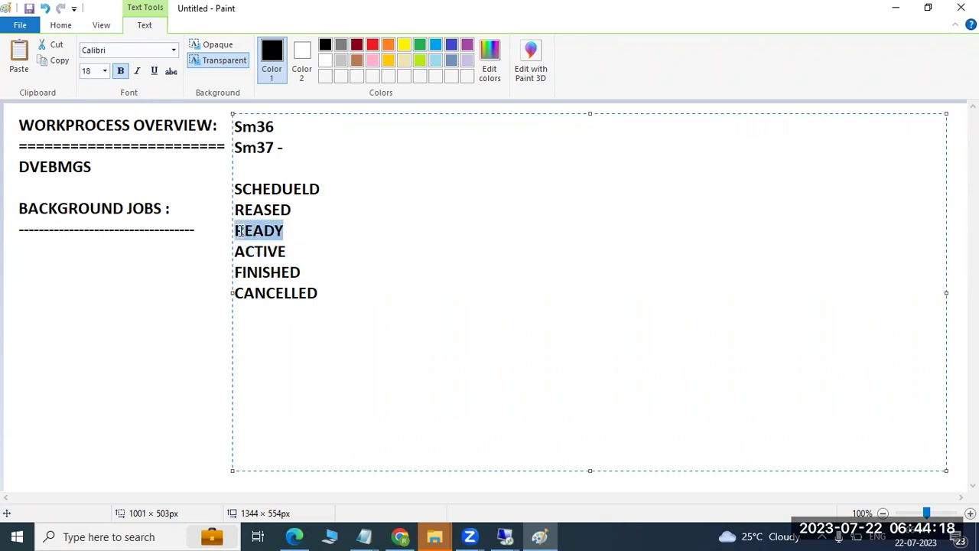
{"action": "left_click", "coordinate": [291, 236]}
- Append "----running" to the ACTIVE entry in the status list
{"action": "left_click", "coordinate": [300, 255]}
{"action": "type", "text": "----"}
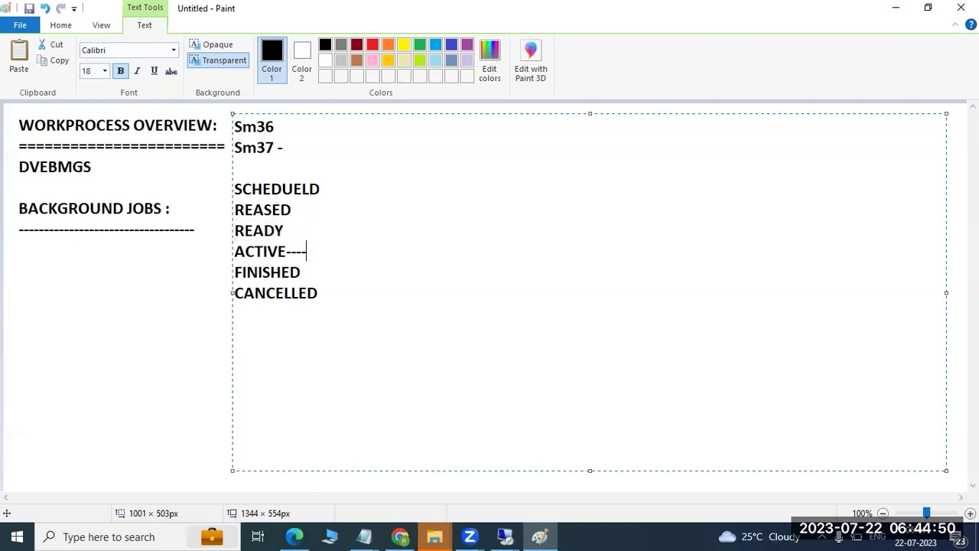
{"action": "type", "text": "running"}
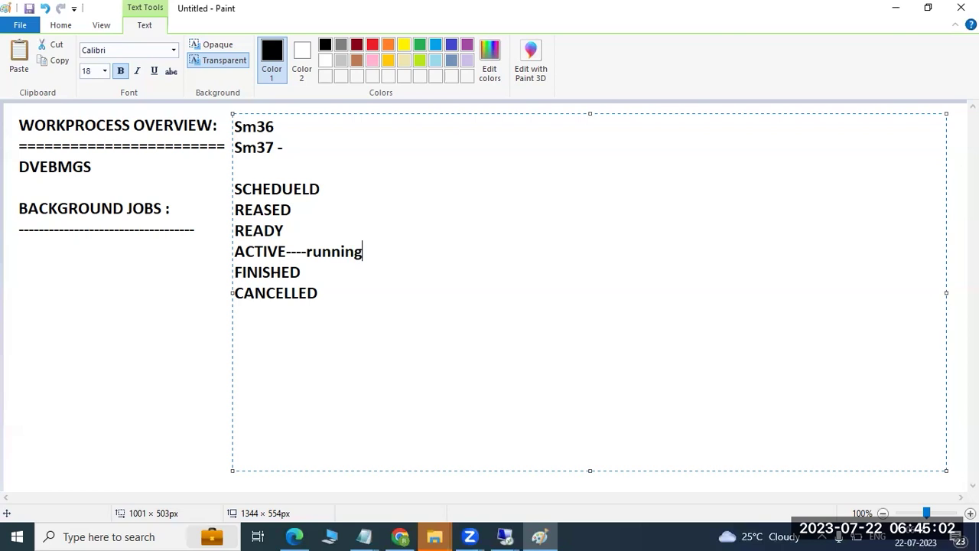
- Clear all text from the notes text box, including the status list and the Sm36 and Sm37 lines
{"action": "key", "text": "Down"}
{"action": "key", "text": "Down"}
{"action": "key", "text": "BackSpace"}
{"action": "key", "text": "BackSpace"}
{"action": "key", "text": "BackSpace"}
{"action": "key", "text": "BackSpace"}
{"action": "key", "text": "BackSpace"}
{"action": "key", "text": "BackSpace"}
{"action": "key", "text": "BackSpace"}
{"action": "key", "text": "BackSpace"}
{"action": "key", "text": "BackSpace"}
{"action": "key", "text": "BackSpace"}
{"action": "key", "text": "BackSpace"}
{"action": "key", "text": "BackSpace"}
{"action": "key", "text": "BackSpace"}
{"action": "key", "text": "BackSpace"}
{"action": "key", "text": "BackSpace"}
{"action": "key", "text": "BackSpace"}
{"action": "key", "text": "BackSpace"}
{"action": "key", "text": "BackSpace"}
{"action": "key", "text": "BackSpace"}
{"action": "key", "text": "BackSpace"}
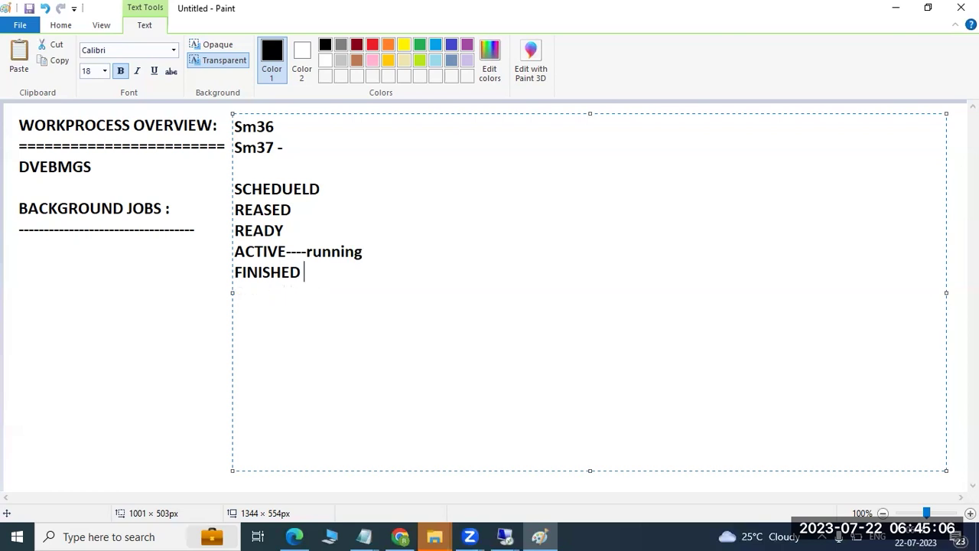
{"action": "key", "text": "BackSpace"}
{"action": "key", "text": "BackSpace"}
{"action": "key", "text": "BackSpace"}
{"action": "key", "text": "BackSpace"}
{"action": "key", "text": "BackSpace"}
{"action": "key", "text": "BackSpace"}
{"action": "key", "text": "BackSpace"}
{"action": "key", "text": "BackSpace"}
{"action": "key", "text": "BackSpace"}
{"action": "key", "text": "BackSpace"}
{"action": "key", "text": "BackSpace"}
{"action": "key", "text": "BackSpace"}
{"action": "key", "text": "BackSpace"}
{"action": "key", "text": "BackSpace"}
{"action": "key", "text": "BackSpace"}
{"action": "key", "text": "BackSpace"}
{"action": "key", "text": "BackSpace"}
{"action": "key", "text": "BackSpace"}
{"action": "key", "text": "BackSpace"}
{"action": "key", "text": "BackSpace"}
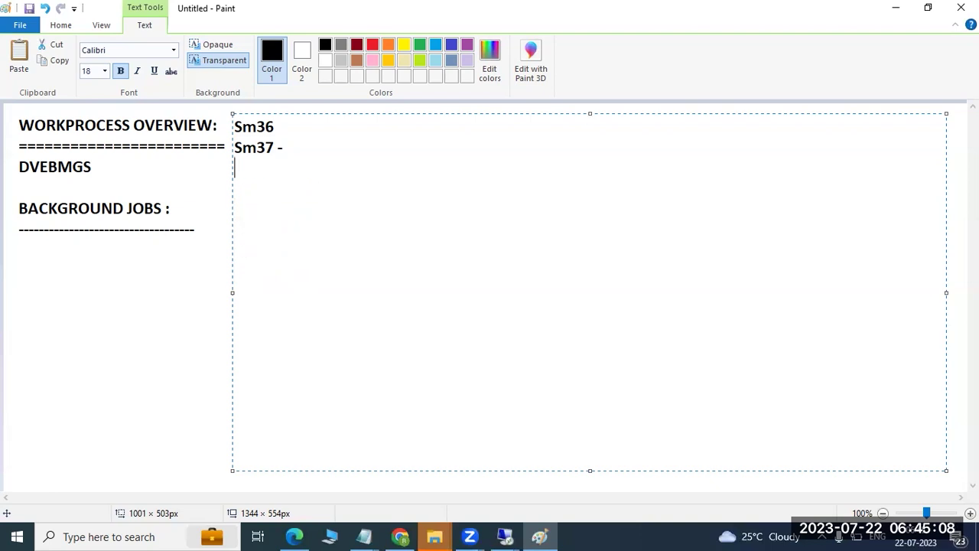
{"action": "key", "text": "BackSpace"}
{"action": "key", "text": "BackSpace"}
{"action": "key", "text": "BackSpace"}
{"action": "key", "text": "BackSpace"}
{"action": "key", "text": "BackSpace"}
{"action": "key", "text": "BackSpace"}
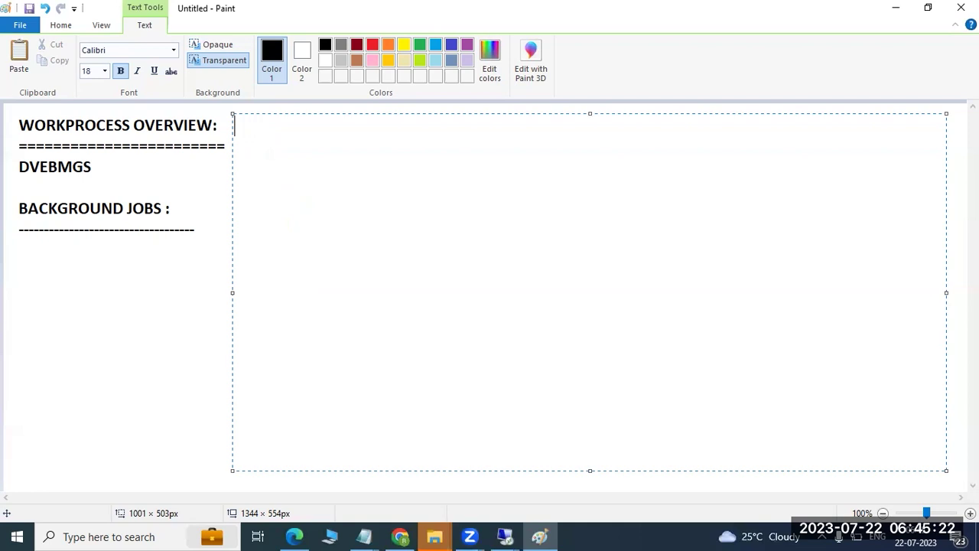
- Write the heading "Remeber:" and, after a blank line, "Eat the some amount of memeoy ,CPU"
{"action": "type", "text": "Remeber:"}
{"action": "key", "text": "Return"}
{"action": "key", "text": "Return"}
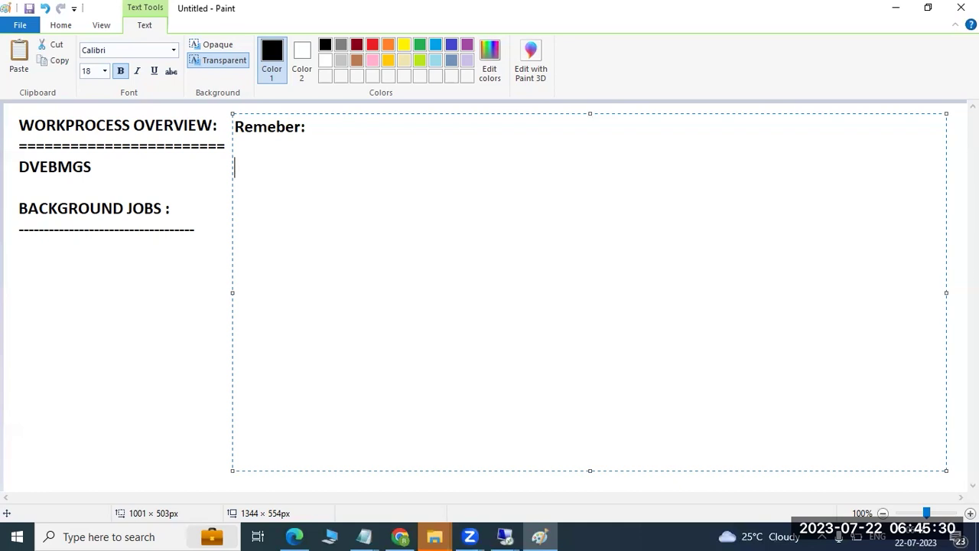
{"action": "type", "text": "Eat the some an="}
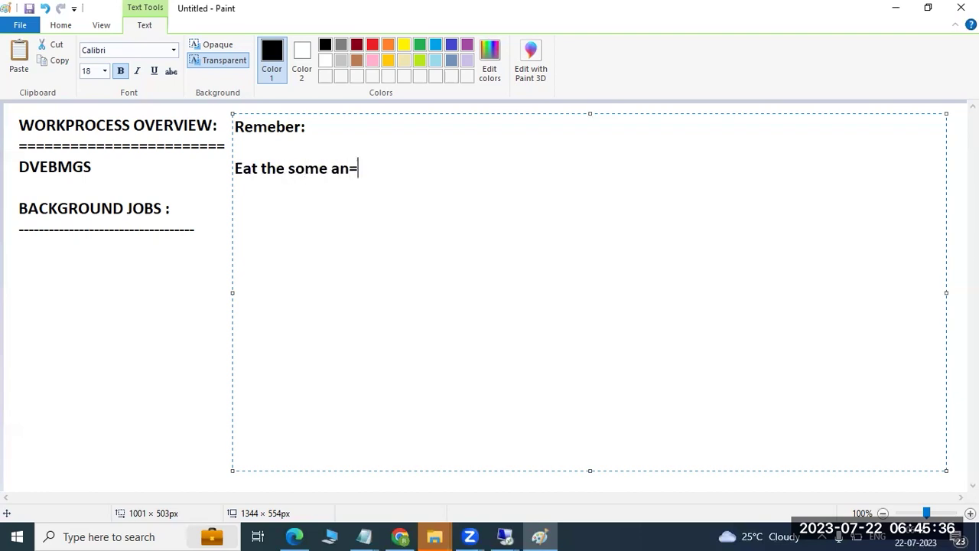
{"action": "key", "text": "BackSpace"}
{"action": "type", "text": "mount of memeoy "}
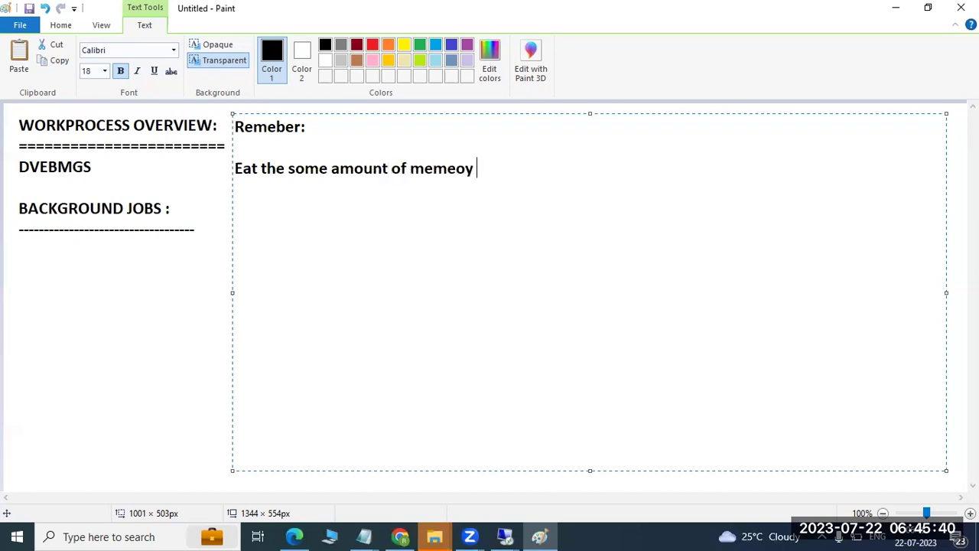
{"action": "type", "text": ",CPU"}
- Correct the misspelled "memeoy" in the note to "memory"
{"action": "key", "text": "Left"}
{"action": "key", "text": "Left"}
{"action": "key", "text": "Left"}
{"action": "key", "text": "Left"}
{"action": "key", "text": "Left"}
{"action": "key", "text": "BackSpace"}
{"action": "key", "text": "BackSpace"}
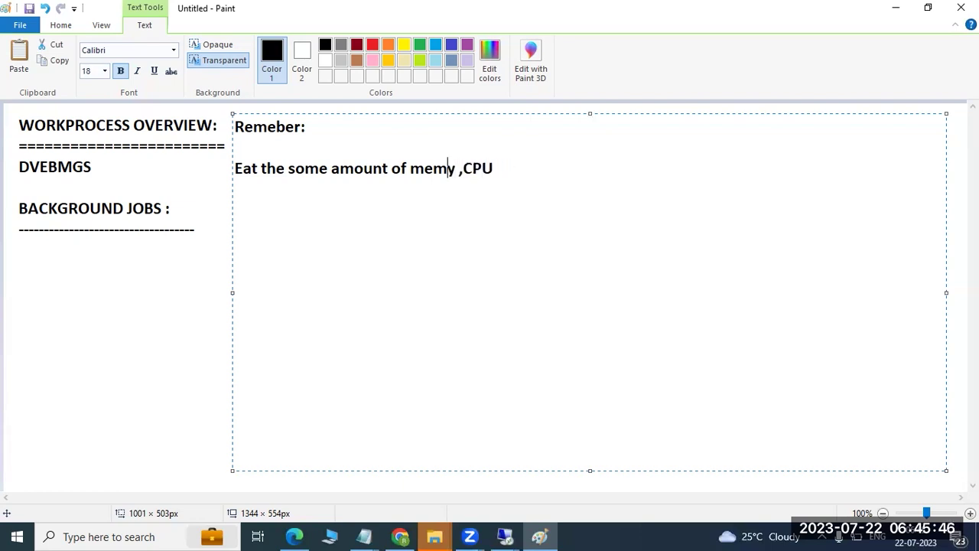
{"action": "type", "text": "pry"}
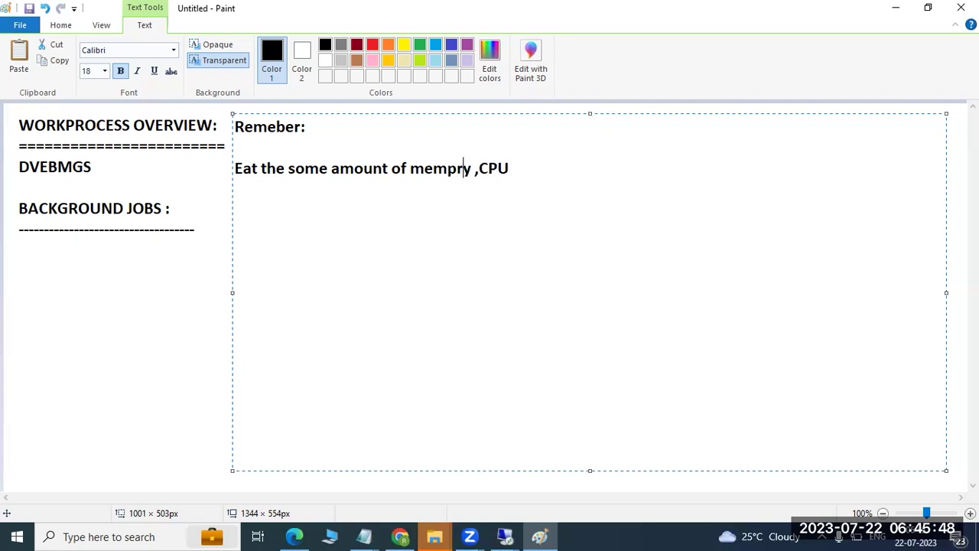
{"action": "key", "text": "BackSpace"}
{"action": "key", "text": "BackSpace"}
{"action": "key", "text": "BackSpace"}
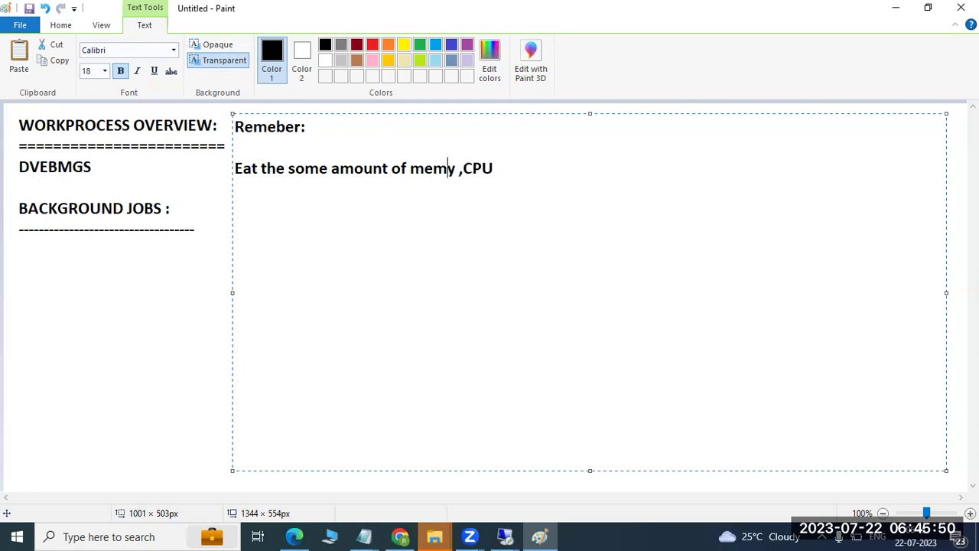
{"action": "type", "text": "ory"}
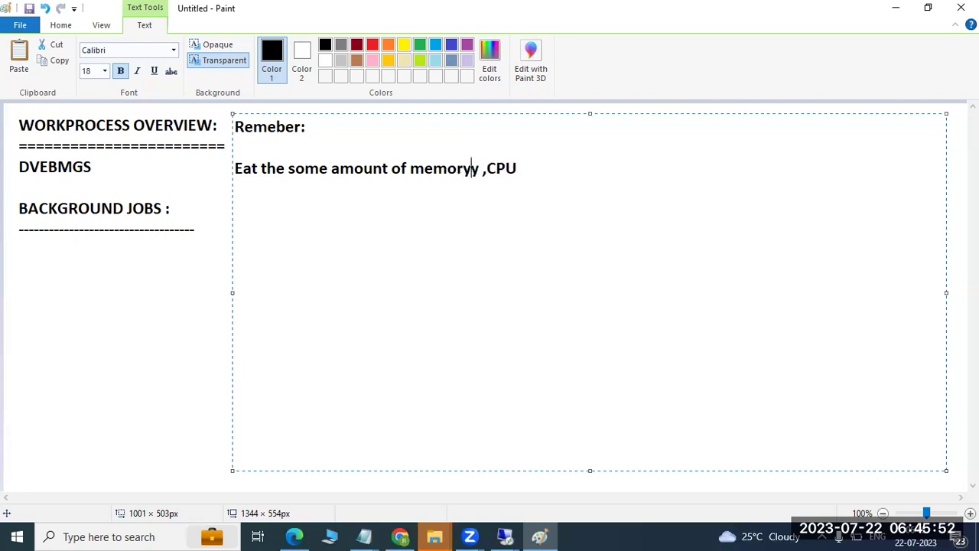
{"action": "key", "text": "Delete"}
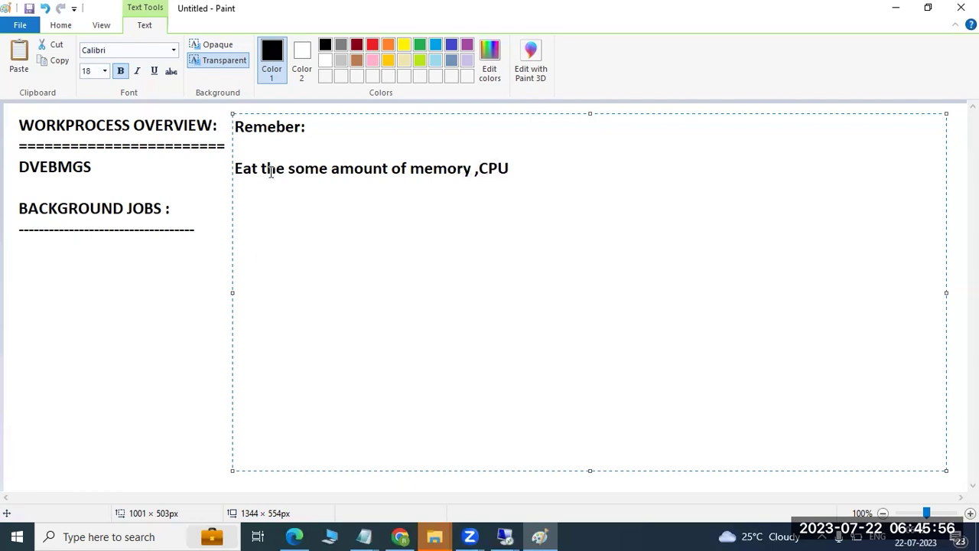
- Switch to the SAP remote session, check the work processes in SM50 after dismissing the security warning, and return to SAP Easy Access
{"action": "mouse_move", "coordinate": [505, 536]}
{"action": "left_click", "coordinate": [546, 490]}
{"action": "left_click", "coordinate": [92, 73]}
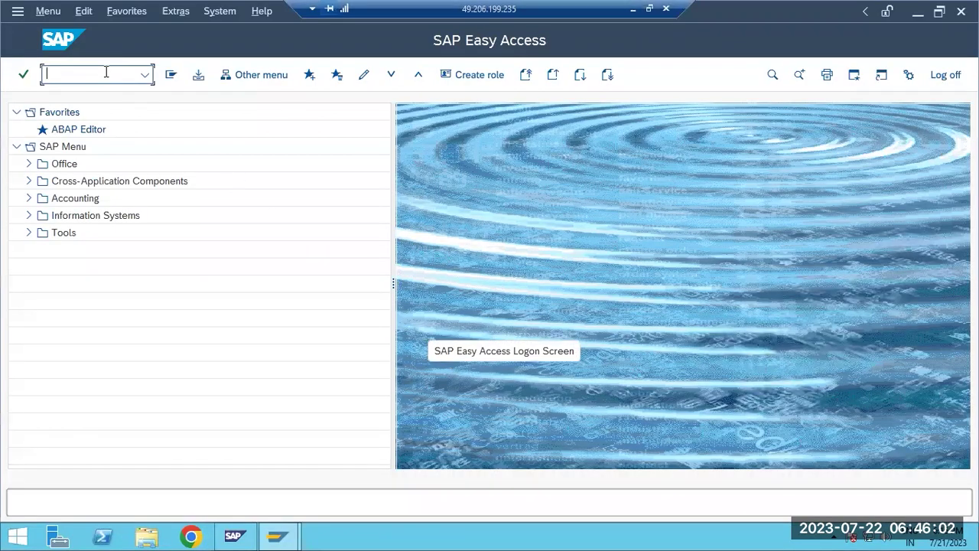
{"action": "type", "text": "sm50"}
{"action": "key", "text": "Return"}
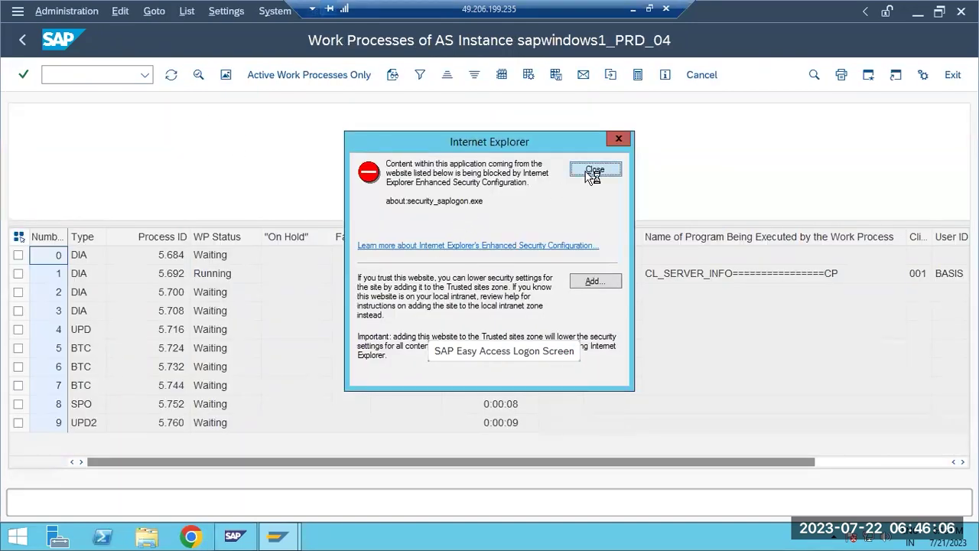
{"action": "left_click", "coordinate": [595, 169]}
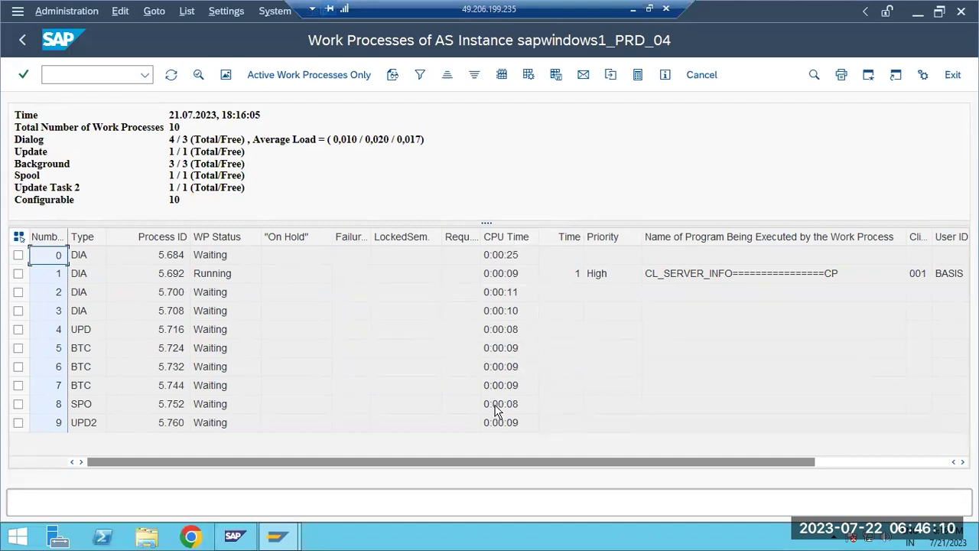
{"action": "left_click", "coordinate": [22, 41]}
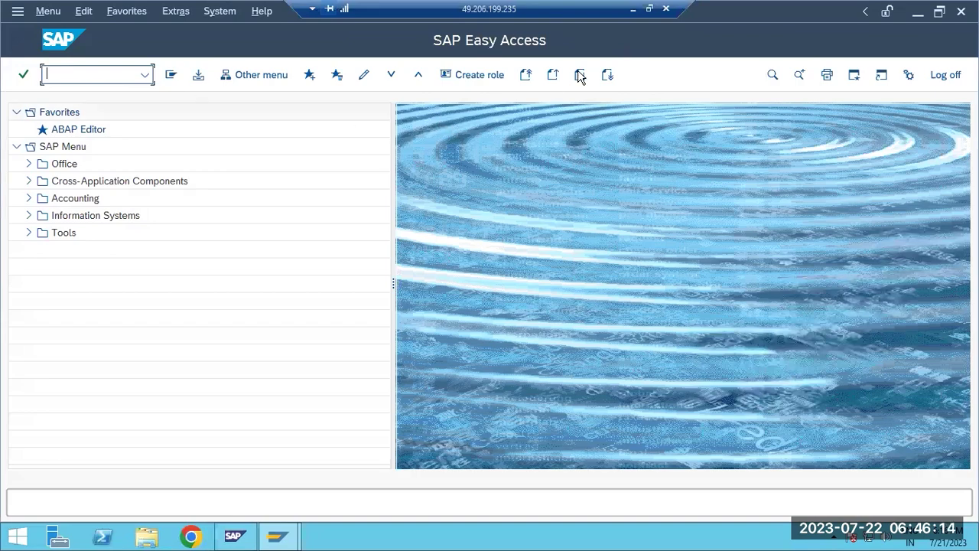
- Switch to the Paint notes and add the lines "Realtime .." and "FOOD ,WATER ----" below the memory and CPU line, separated by blank lines
{"action": "left_click", "coordinate": [633, 9]}
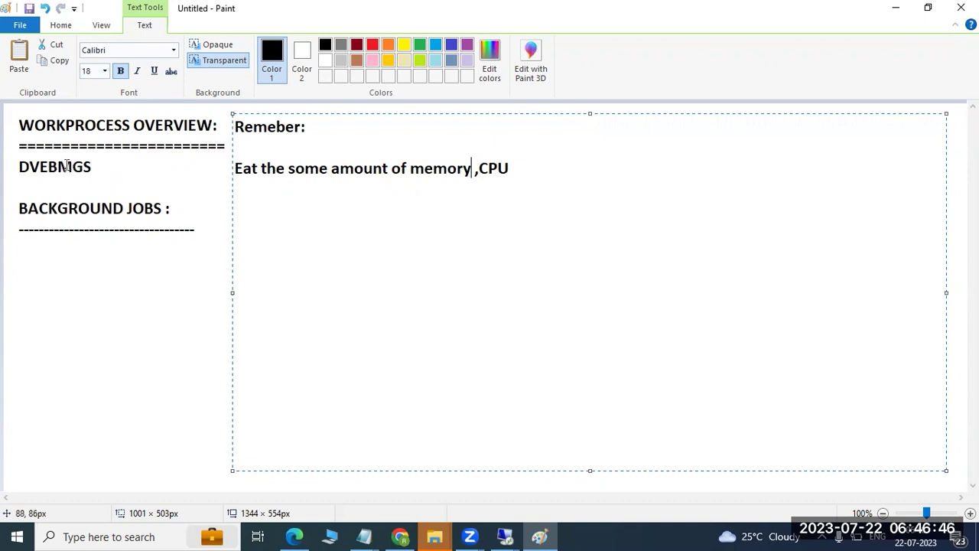
{"action": "left_click", "coordinate": [527, 165]}
{"action": "key", "text": "Return"}
{"action": "key", "text": "Return"}
{"action": "type", "text": "Realt"}
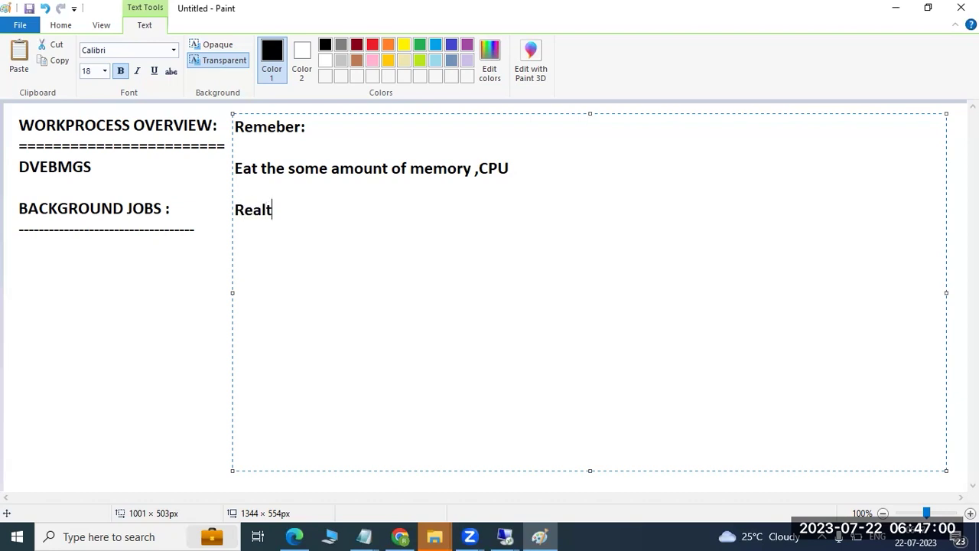
{"action": "type", "text": "ime .."}
{"action": "key", "text": "Return"}
{"action": "key", "text": "Return"}
{"action": "type", "text": "FOOD ,WATER ----"}
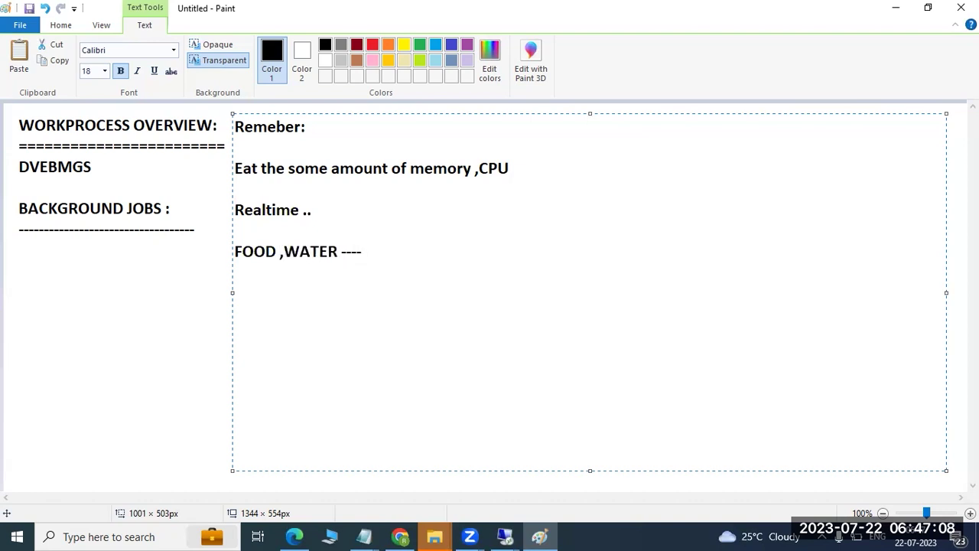
- Insert "(Memory)" after FOOD and "(CPU)" after WATER in the last line of the notes
{"action": "key", "text": "Left"}
{"action": "key", "text": "Left"}
{"action": "key", "text": "Left"}
{"action": "key", "text": "Left"}
{"action": "key", "text": "Left"}
{"action": "key", "text": "Left"}
{"action": "key", "text": "Left"}
{"action": "key", "text": "Left"}
{"action": "key", "text": "Left"}
{"action": "key", "text": "Left"}
{"action": "key", "text": "Left"}
{"action": "type", "text": "("}
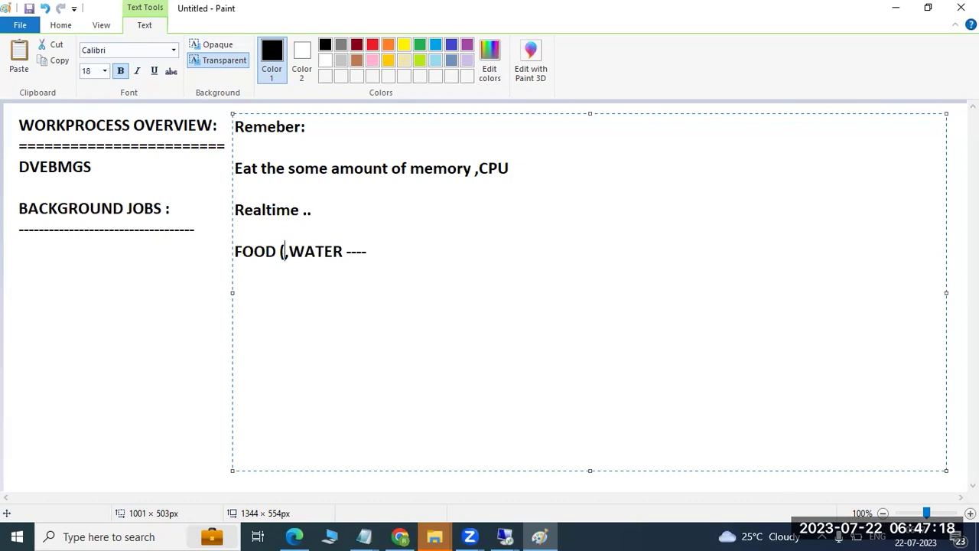
{"action": "type", "text": "Memor"}
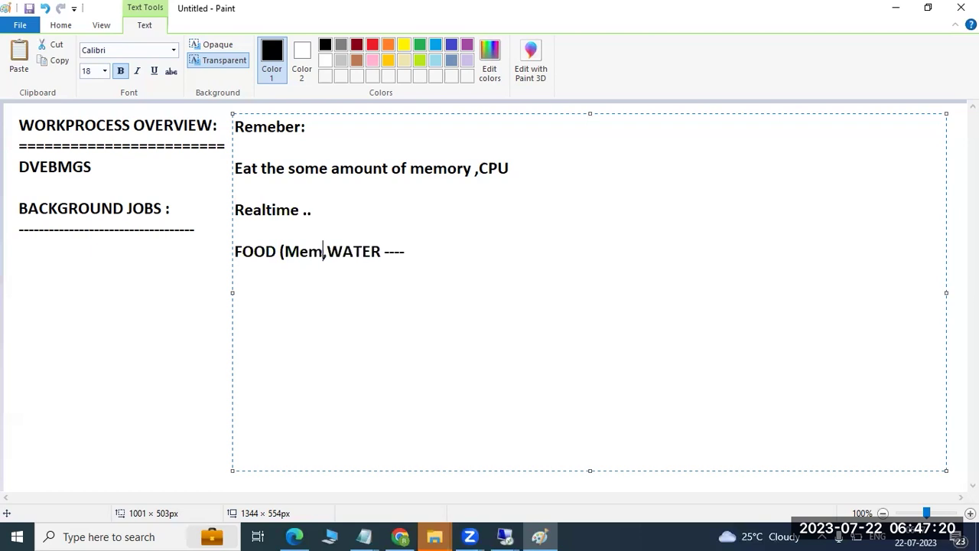
{"action": "type", "text": "y)"}
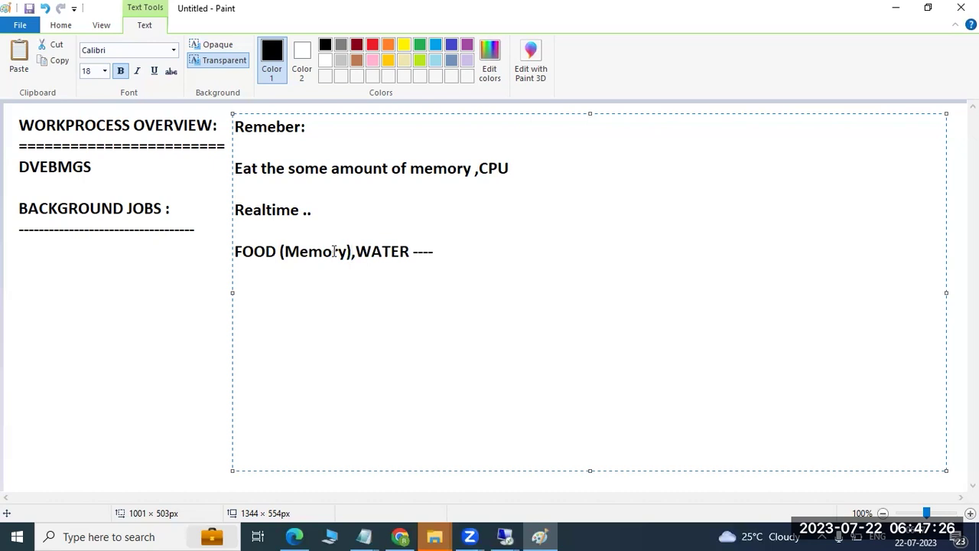
{"action": "left_click", "coordinate": [411, 253]}
{"action": "type", "text": "(CPU)"}
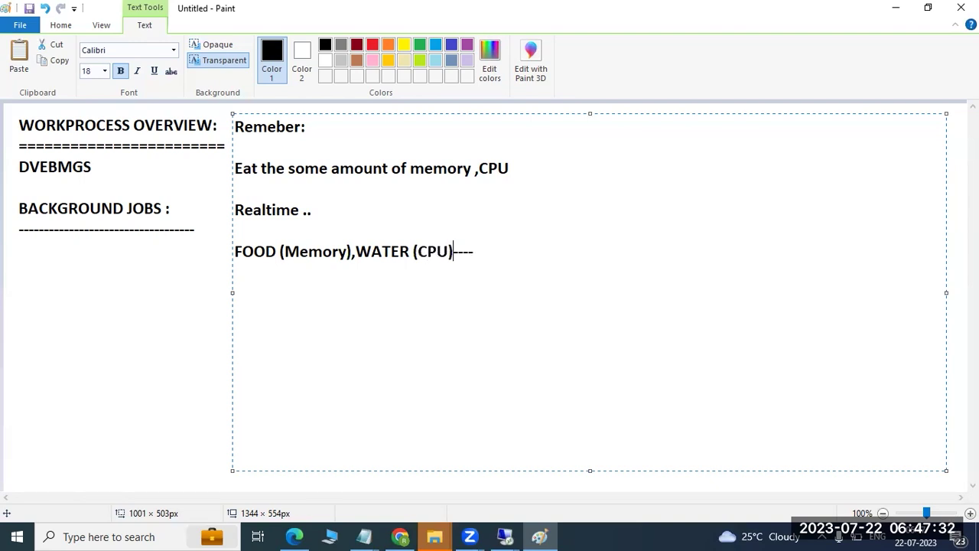
- Append a row of dashes "--------" after CPU in the "Eat the some amount of memory" line
{"action": "left_click_drag", "start_coordinate": [426, 254], "coordinate": [437, 254]}
{"action": "left_click_drag", "start_coordinate": [242, 253], "coordinate": [479, 255]}
{"action": "left_click", "coordinate": [481, 255]}
{"action": "left_click_drag", "start_coordinate": [273, 169], "coordinate": [515, 168]}
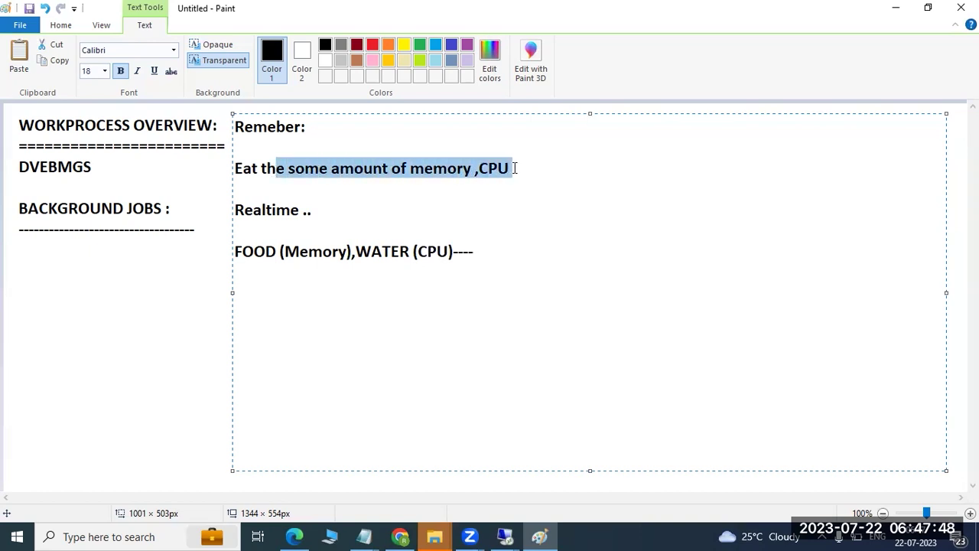
{"action": "left_click", "coordinate": [515, 167]}
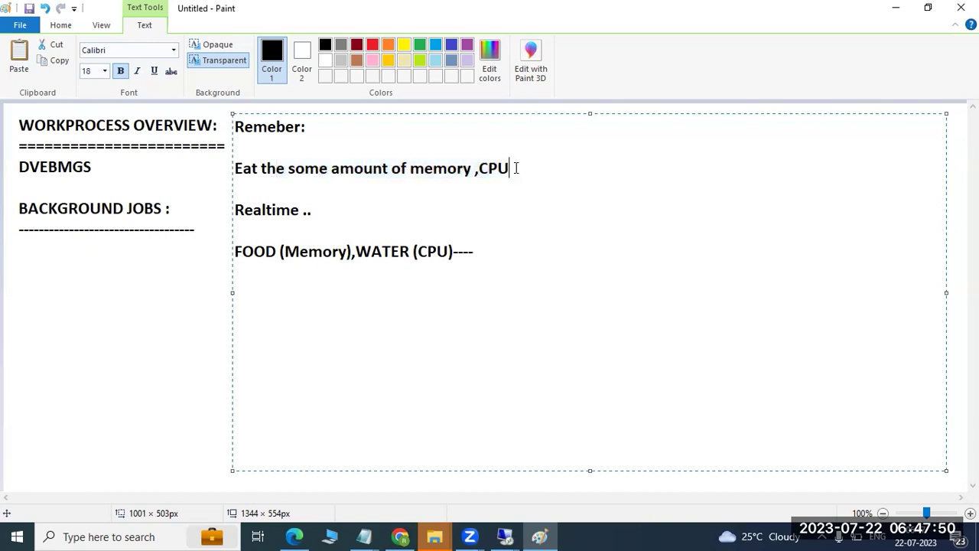
{"action": "type", "text": "--------"}
{"action": "left_click_drag", "start_coordinate": [539, 169], "coordinate": [237, 170]}
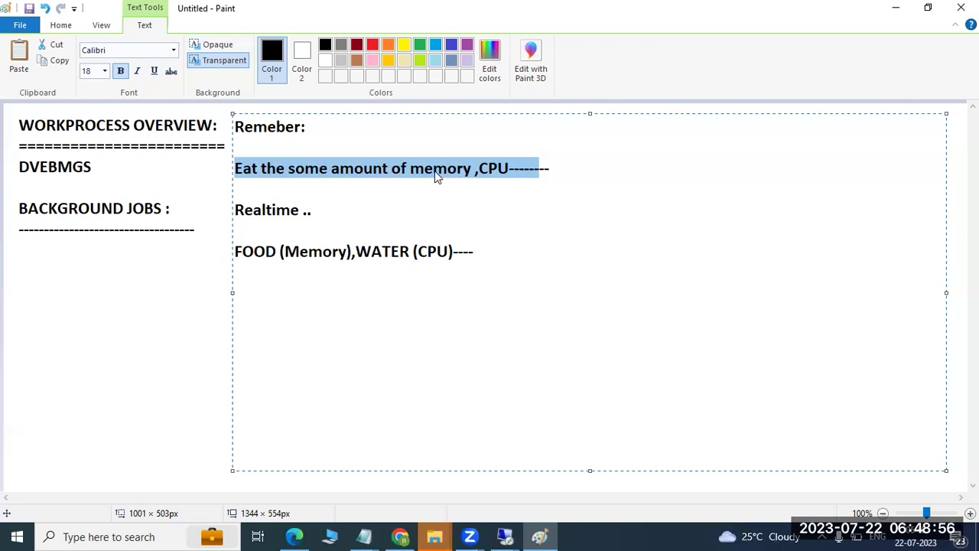
{"action": "double_click", "coordinate": [436, 173]}
{"action": "left_click_drag", "start_coordinate": [509, 170], "coordinate": [411, 170]}
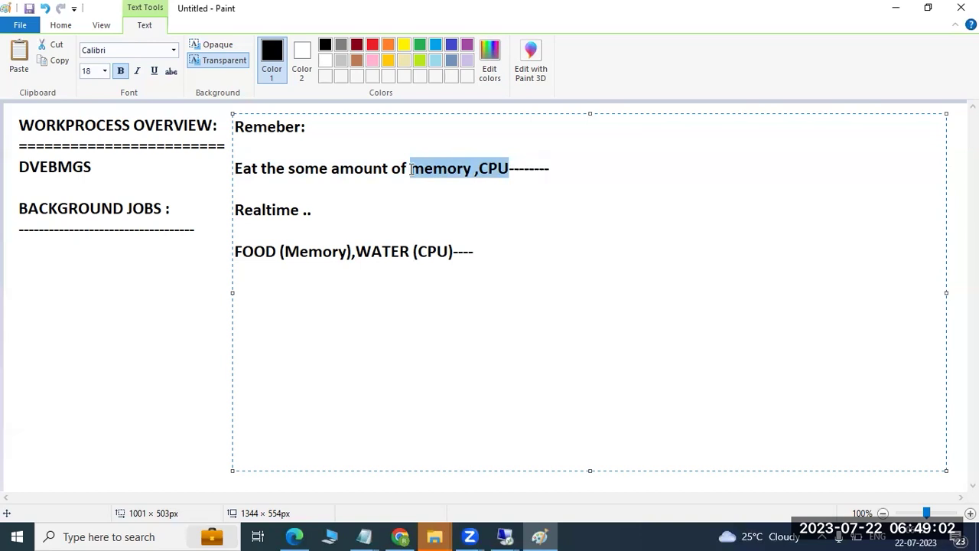
{"action": "left_click_drag", "start_coordinate": [411, 170], "coordinate": [237, 173]}
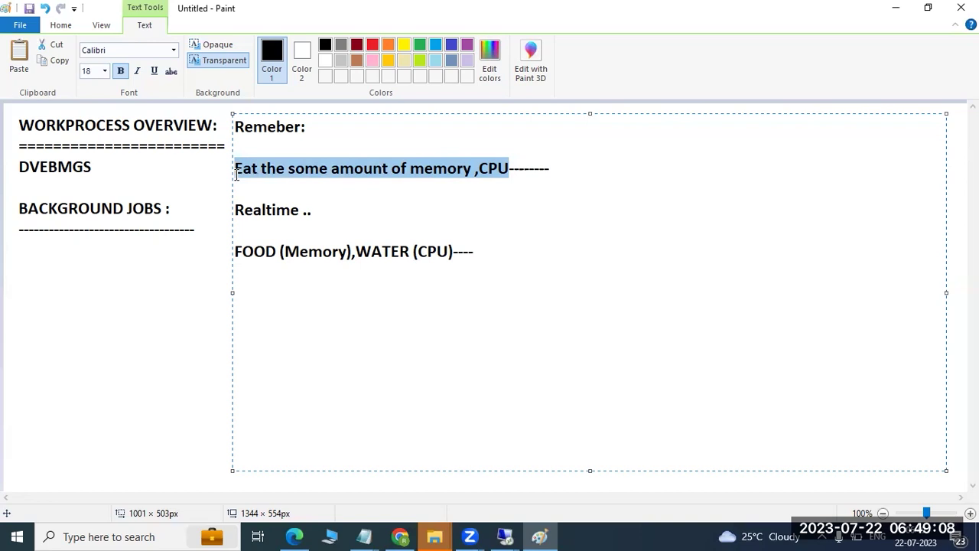
{"action": "left_click_drag", "start_coordinate": [236, 172], "coordinate": [553, 166]}
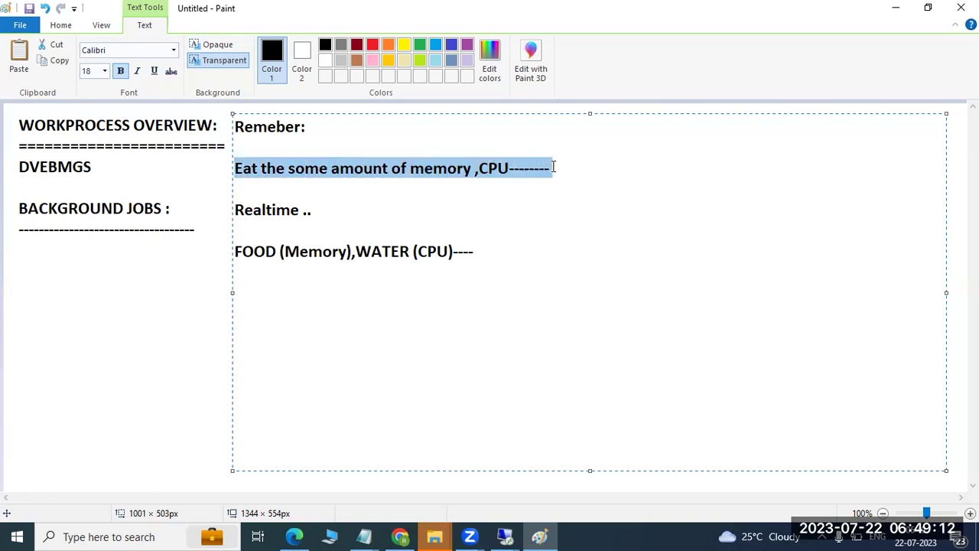
- Clear all text from the notes text box, from the "Remeber:" heading through the FOOD and WATER line
{"action": "left_click_drag", "start_coordinate": [475, 252], "coordinate": [228, 121]}
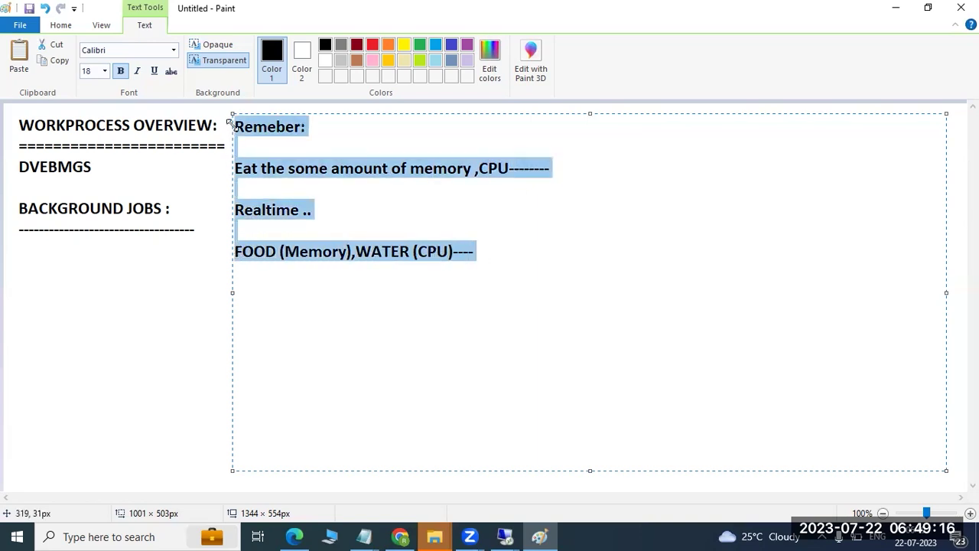
{"action": "key", "text": "Delete"}
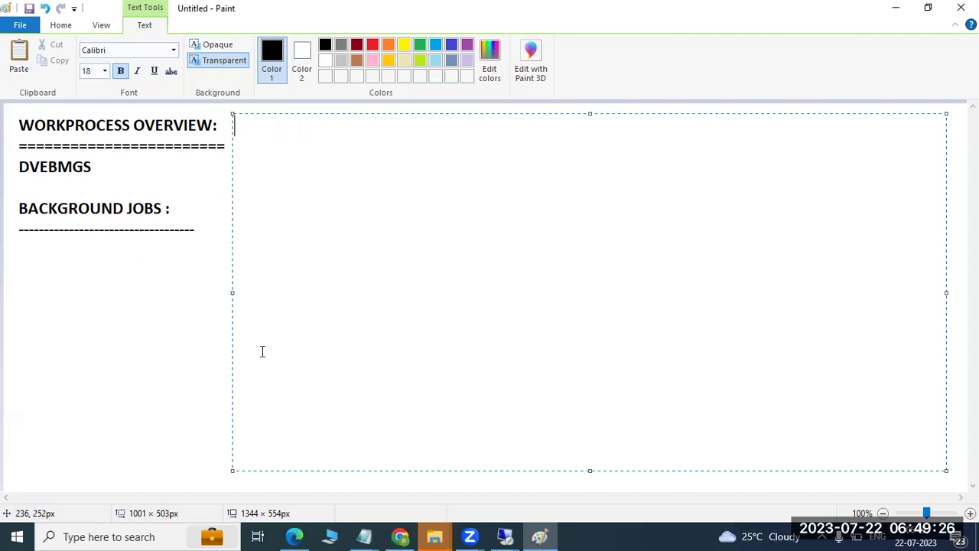
- Switch to the SAP remote session and open the background job definition with transaction sm36
{"action": "mouse_move", "coordinate": [505, 536]}
{"action": "left_click", "coordinate": [549, 472]}
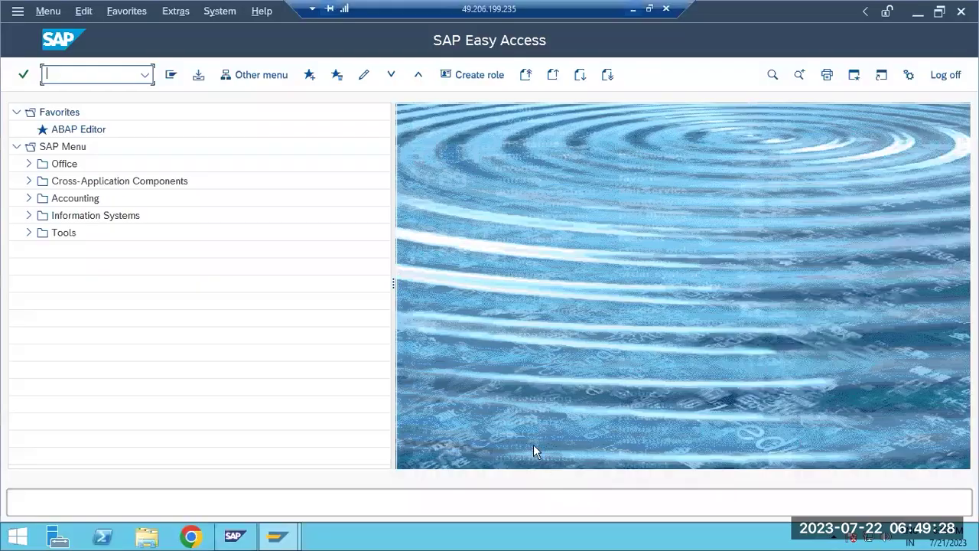
{"action": "type", "text": "sm36"}
{"action": "key", "text": "Return"}
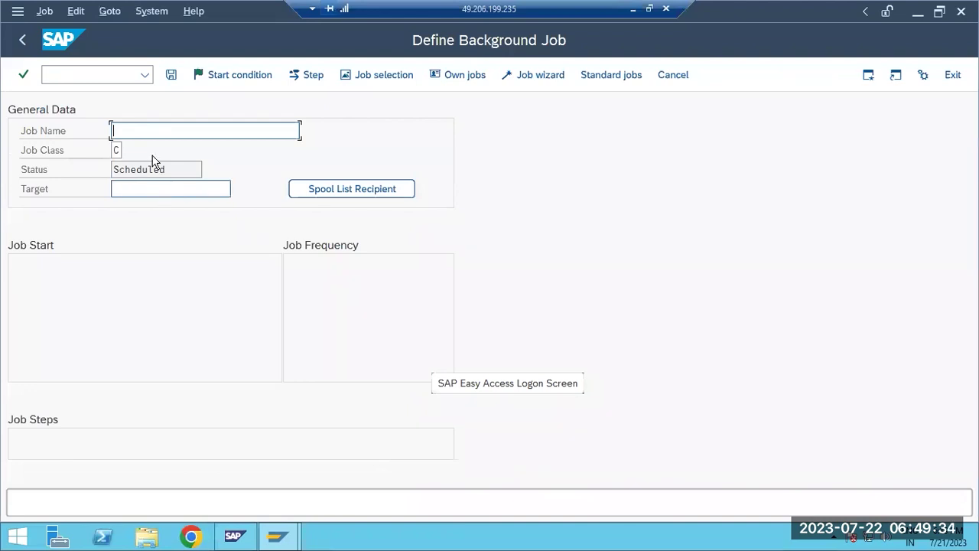
- Enter TODAY1 as the name of the new background job
{"action": "type", "text": "SA"}
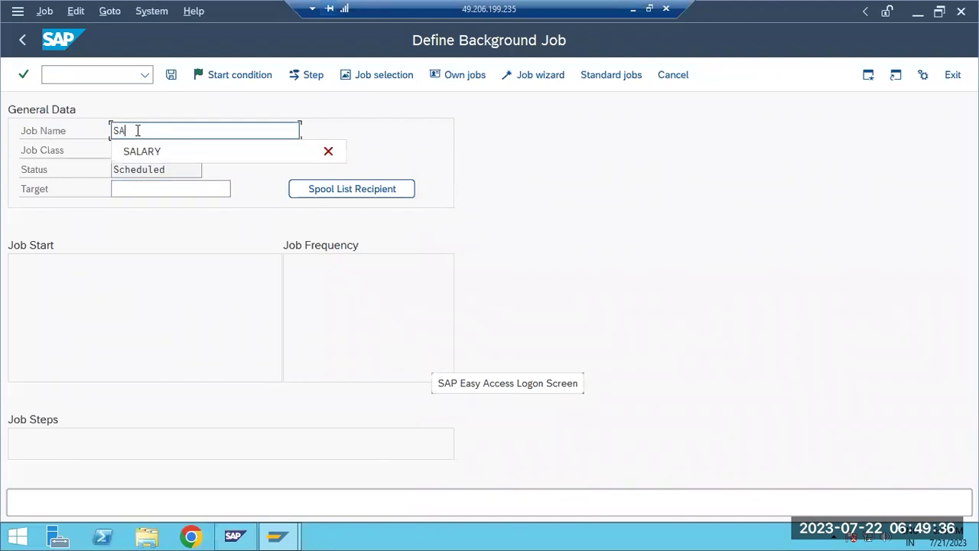
{"action": "key", "text": "BackSpace"}
{"action": "key", "text": "BackSpace"}
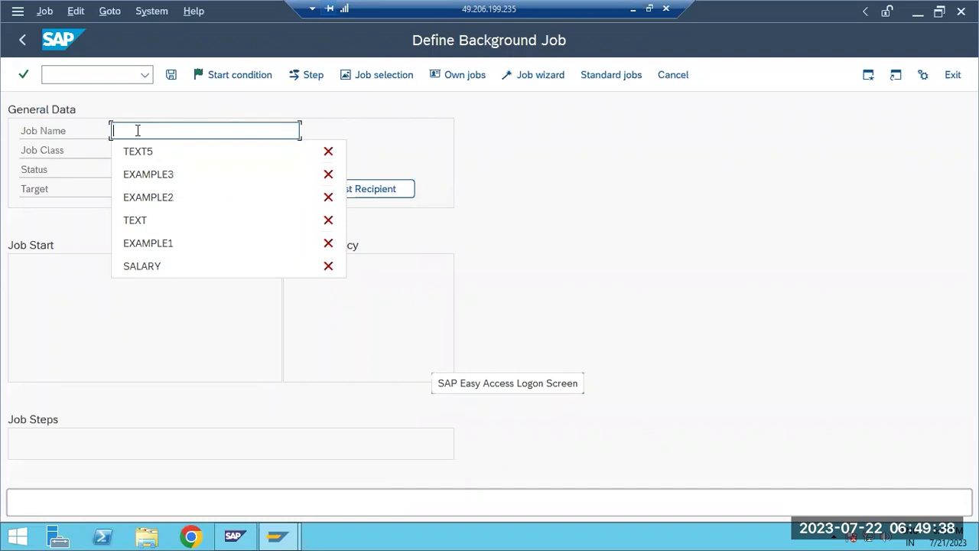
{"action": "type", "text": "TODAY1"}
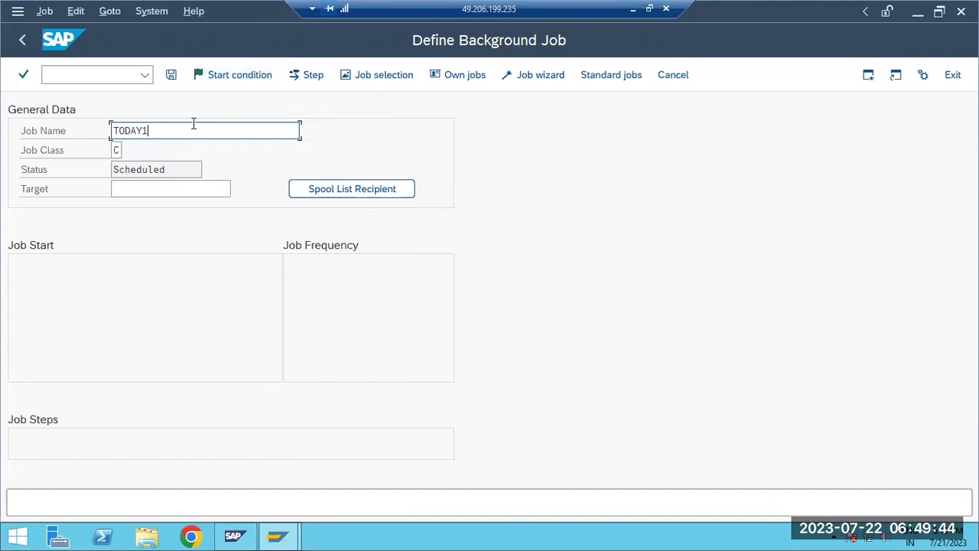
- Bring up the possible values for the job class and go through the high, middle and low priority entries
{"action": "left_click", "coordinate": [118, 149]}
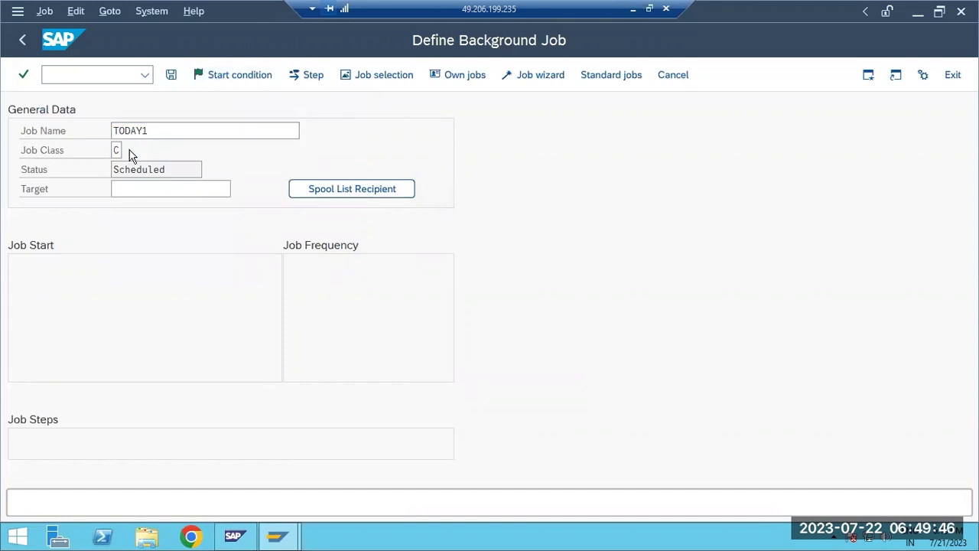
{"action": "key", "text": "F4"}
{"action": "left_click_drag", "start_coordinate": [208, 142], "coordinate": [339, 126]}
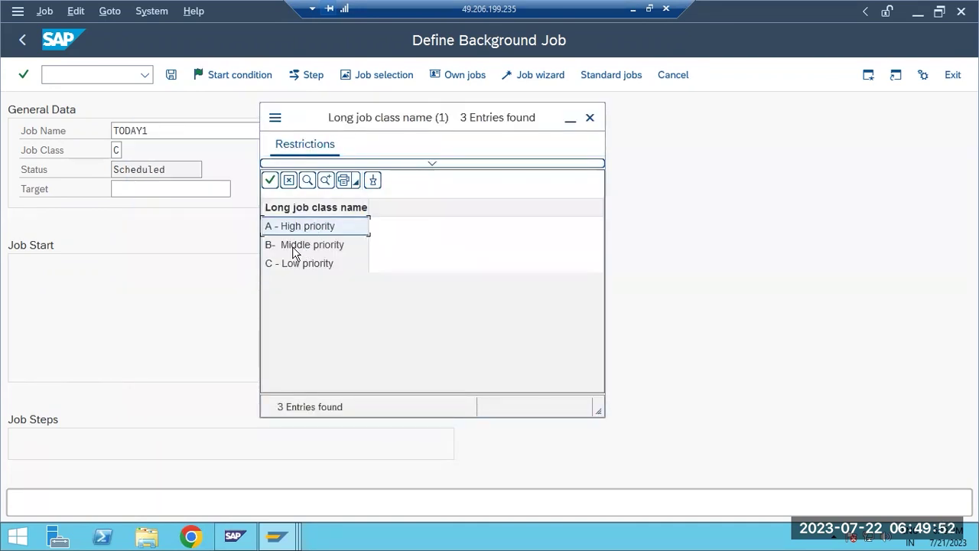
{"action": "left_click", "coordinate": [298, 265]}
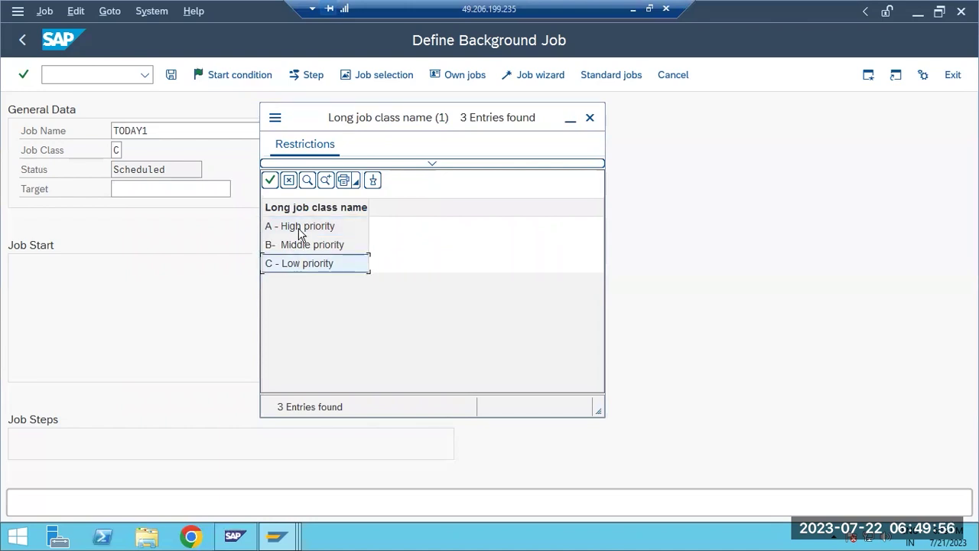
{"action": "left_click", "coordinate": [299, 227]}
{"action": "left_click", "coordinate": [302, 244]}
{"action": "left_click", "coordinate": [303, 257]}
{"action": "left_click", "coordinate": [301, 245]}
{"action": "left_click", "coordinate": [291, 226]}
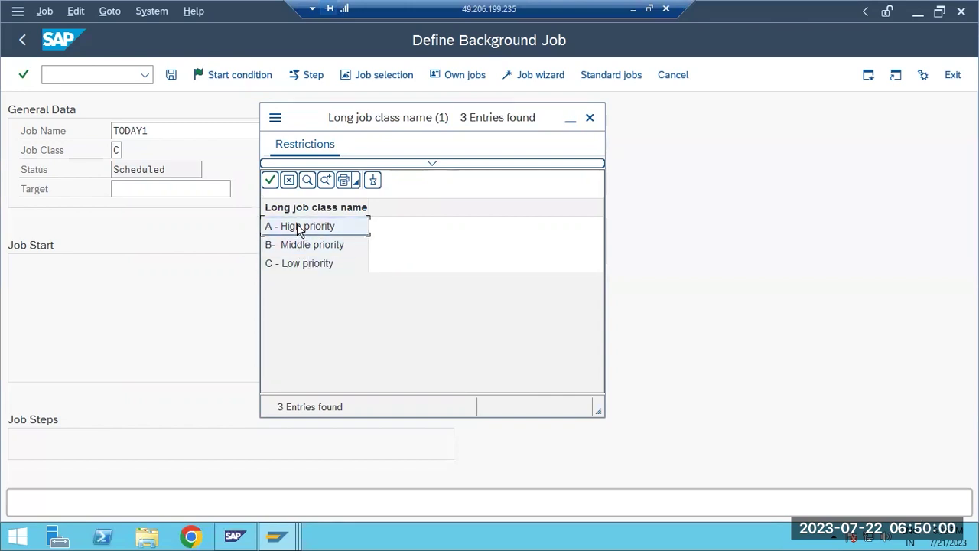
- Switch to the Paint notes and write "07:00------" and, after two blank lines, "one BTC ----"
{"action": "key", "text": "alt+Tab"}
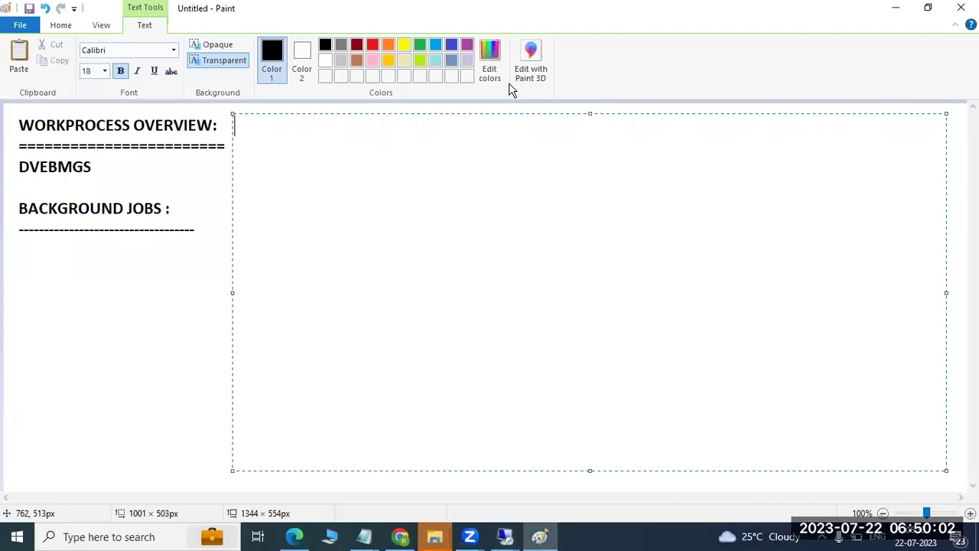
{"action": "type", "text": "07"}
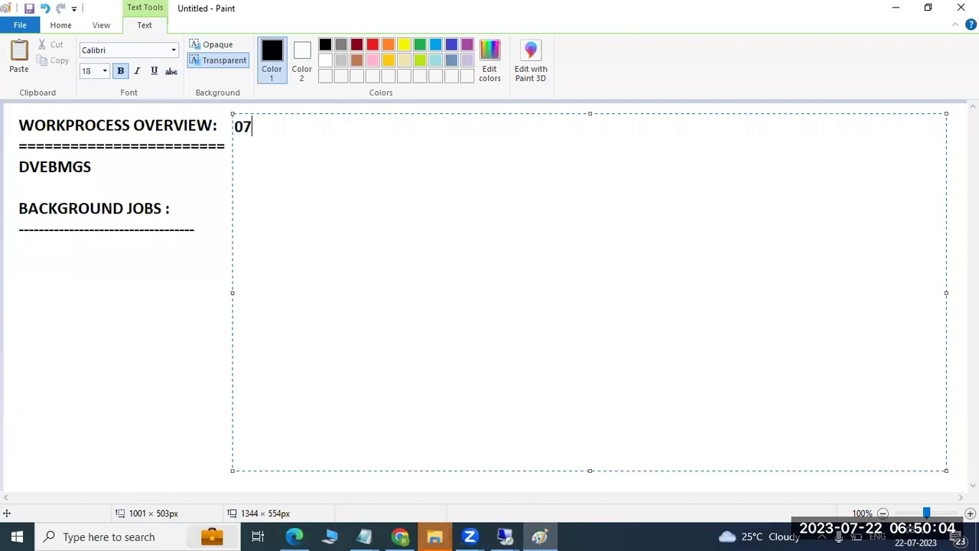
{"action": "type", "text": ":00------"}
{"action": "key", "text": "Return"}
{"action": "key", "text": "Return"}
{"action": "key", "text": "Return"}
{"action": "type", "text": "one BTC ----"}
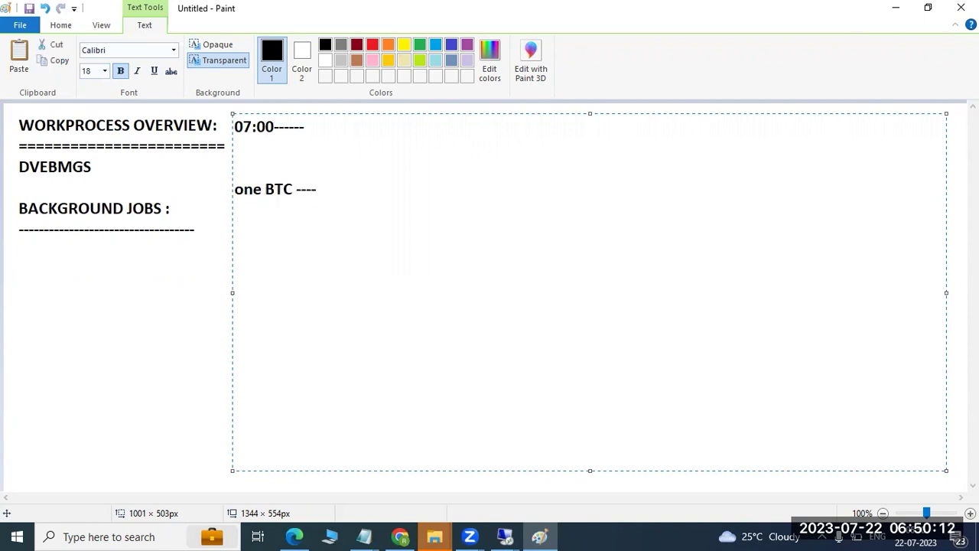
- Add the note lines "3 shouod be activve", "one HIGH" and "2 low" below the BTC line
{"action": "key", "text": "Return"}
{"action": "key", "text": "Return"}
{"action": "type", "text": "3 shouod be activve"}
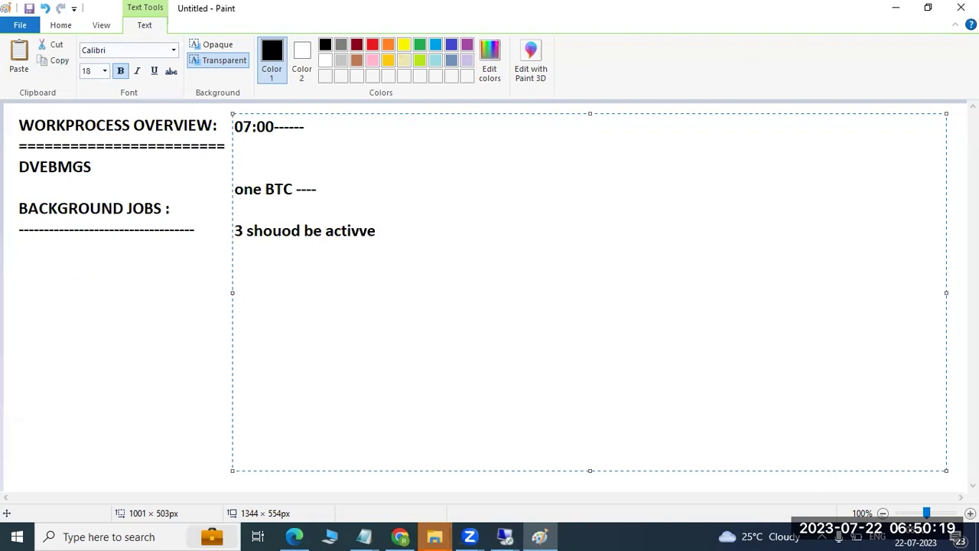
{"action": "key", "text": "Return"}
{"action": "key", "text": "Return"}
{"action": "type", "text": "one HIGH"}
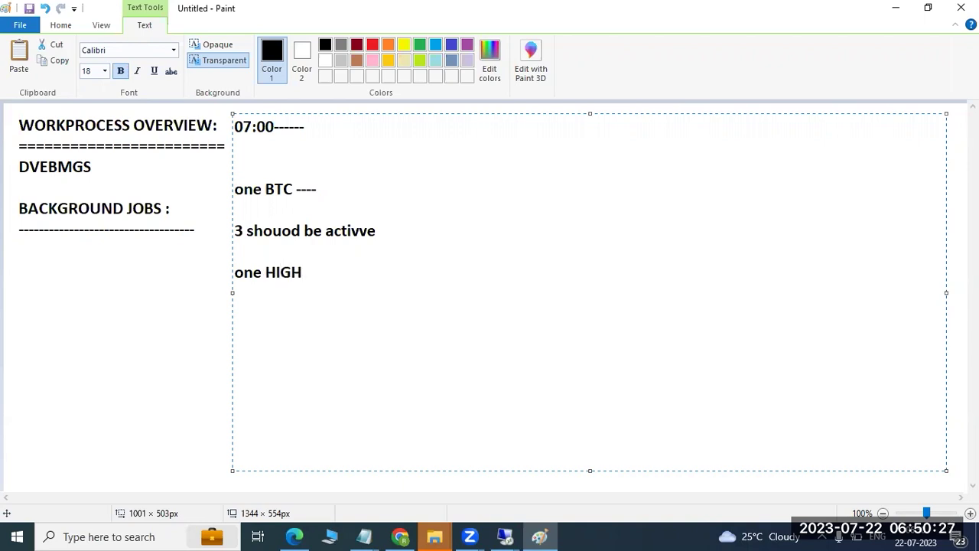
{"action": "key", "text": "Return"}
{"action": "type", "text": "2 low"}
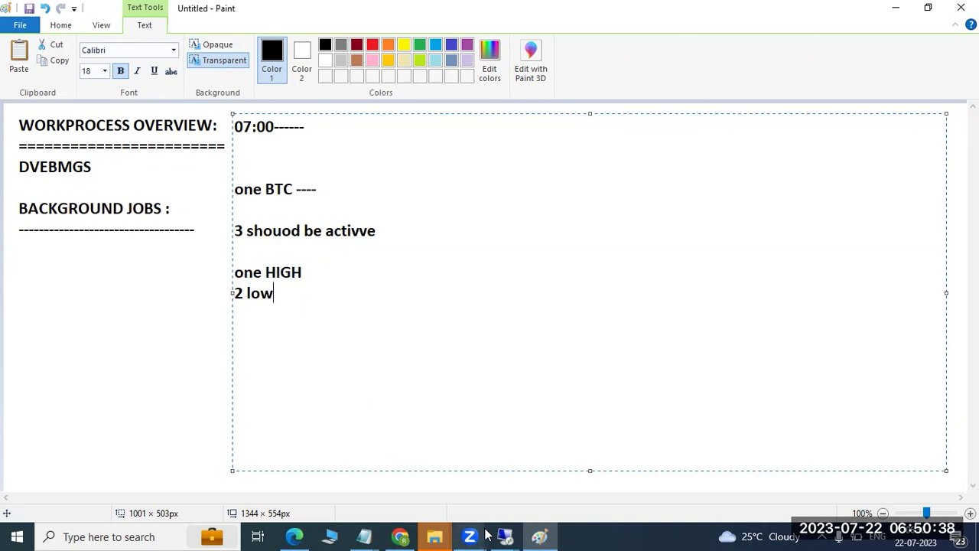
{"action": "left_click_drag", "start_coordinate": [306, 269], "coordinate": [232, 275]}
{"action": "left_click_drag", "start_coordinate": [290, 292], "coordinate": [247, 293]}
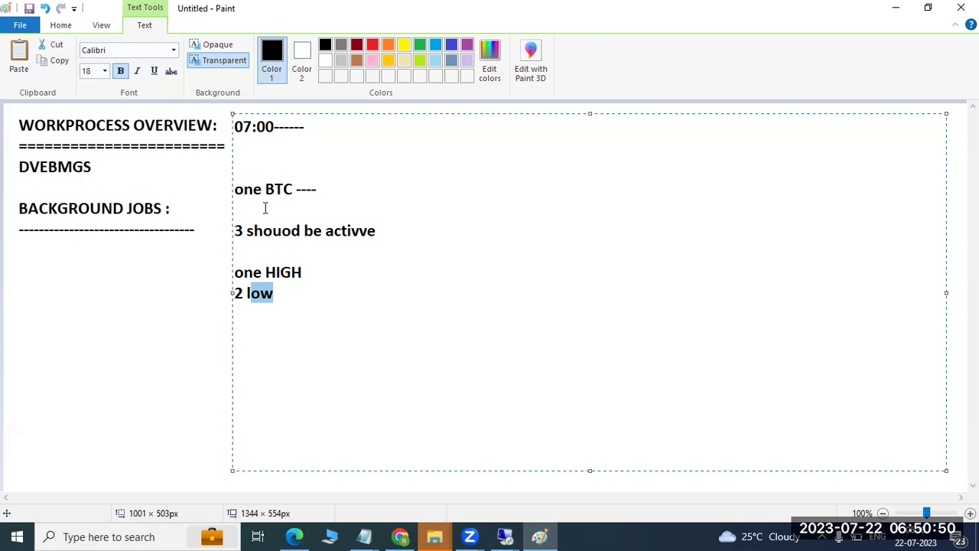
{"action": "left_click_drag", "start_coordinate": [236, 188], "coordinate": [301, 194]}
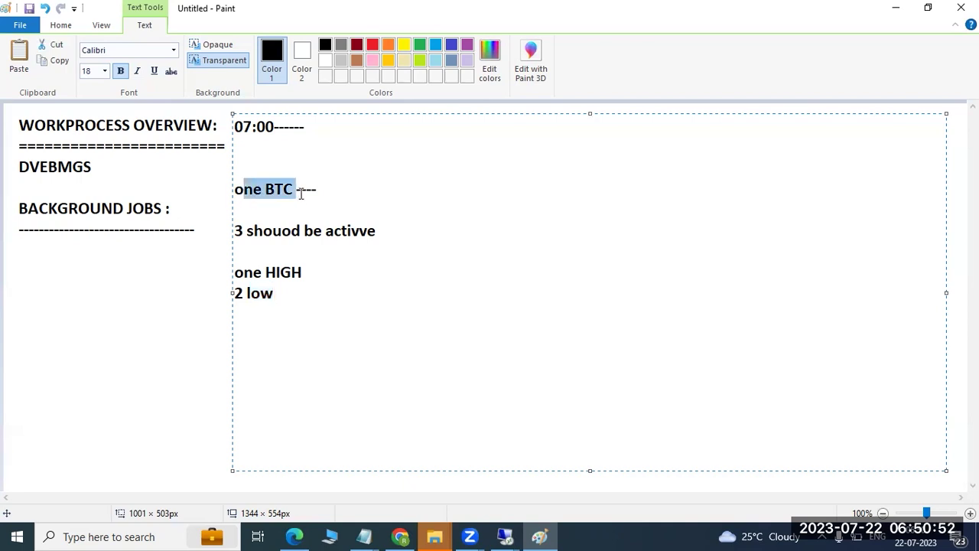
{"action": "left_click_drag", "start_coordinate": [293, 297], "coordinate": [266, 272]}
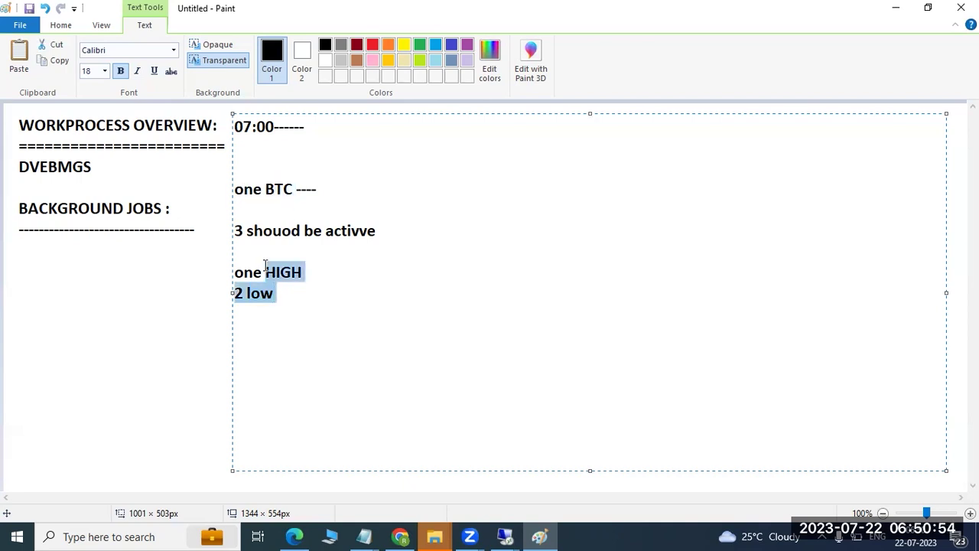
{"action": "left_click", "coordinate": [282, 292]}
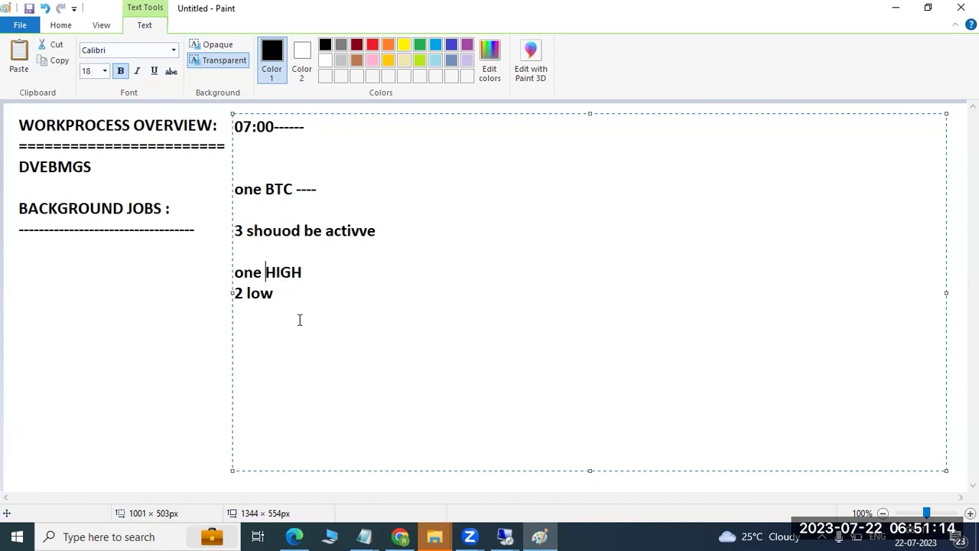
- Switch back to the SAP session and set the job class of TODAY1 to A - High priority
{"action": "left_click", "coordinate": [514, 533]}
{"action": "left_click", "coordinate": [552, 468]}
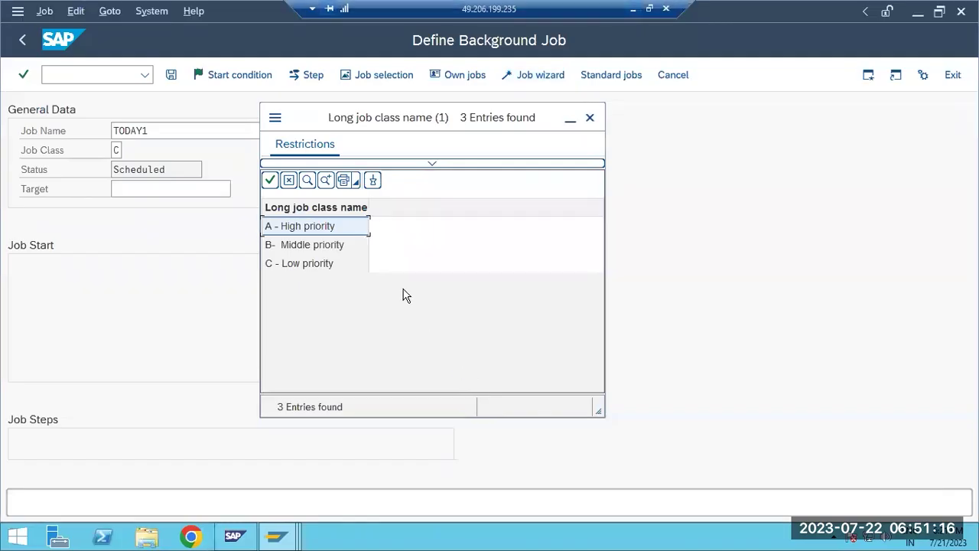
{"action": "double_click", "coordinate": [293, 226]}
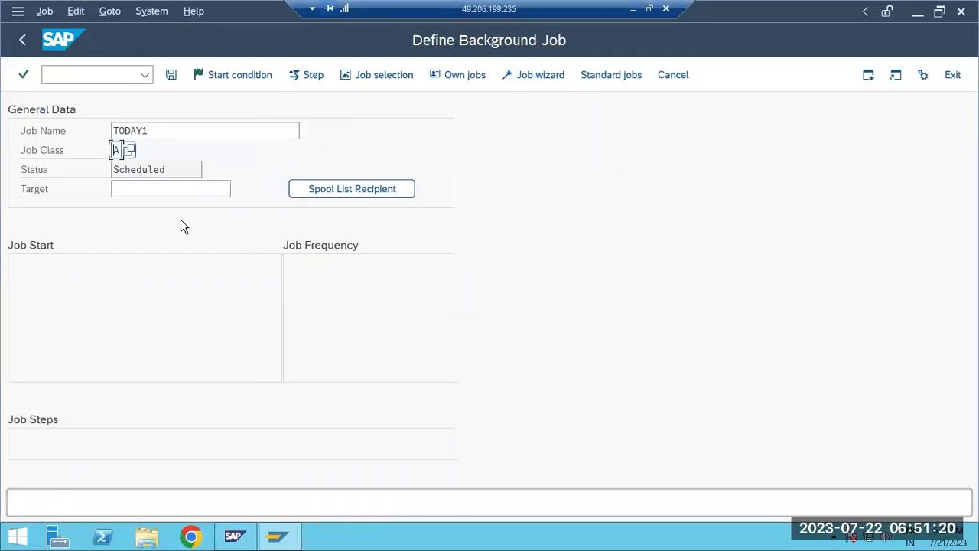
- Look through the servers available as the job's execution target, leaving the target empty
{"action": "left_click", "coordinate": [155, 192]}
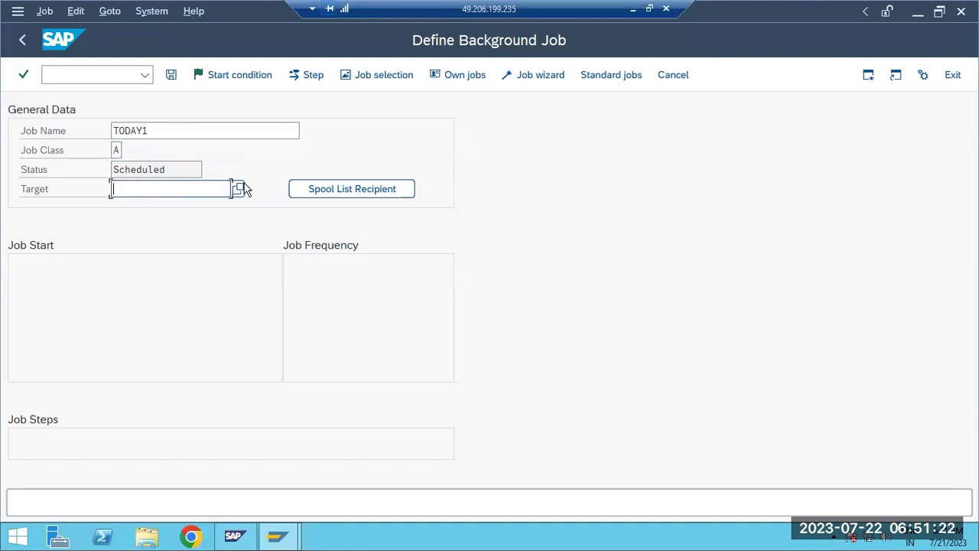
{"action": "left_click", "coordinate": [238, 190]}
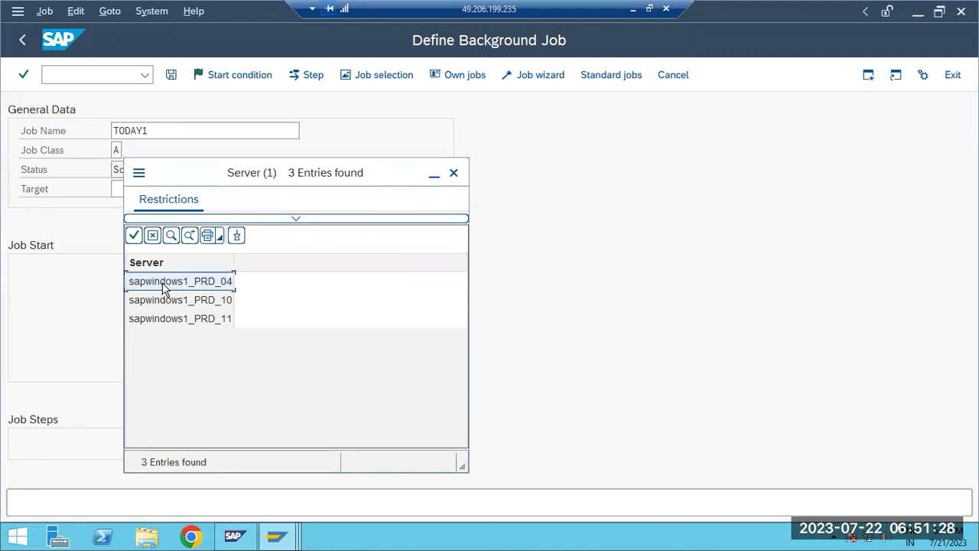
{"action": "left_click", "coordinate": [170, 301]}
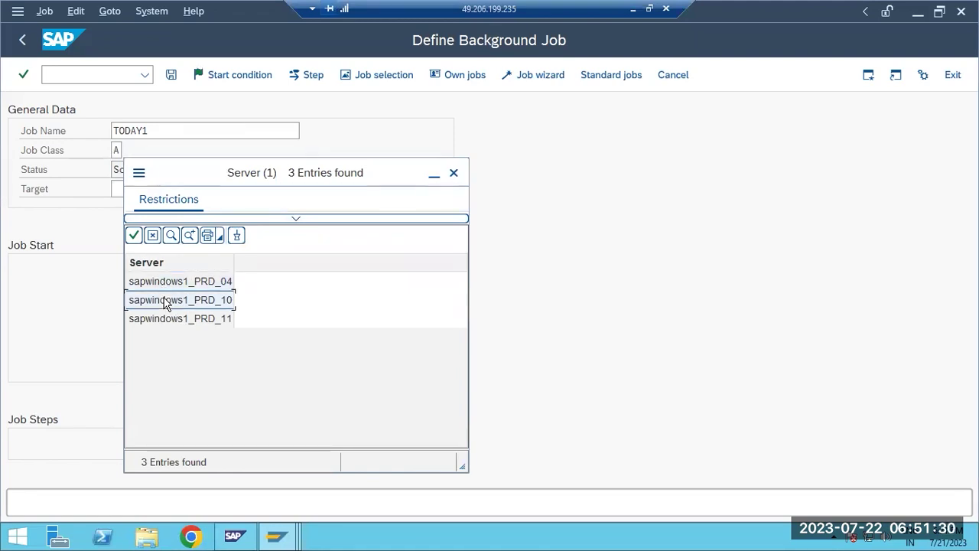
{"action": "left_click", "coordinate": [167, 322]}
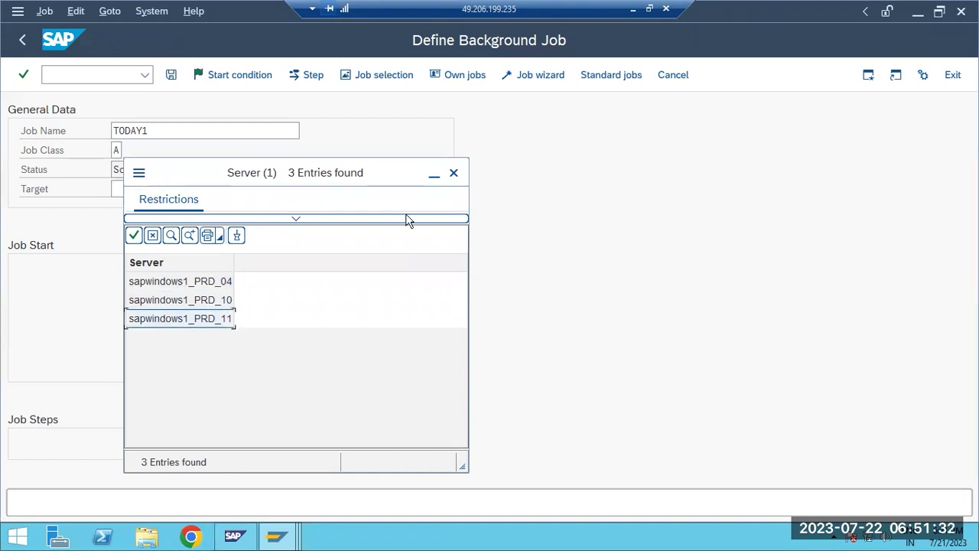
{"action": "left_click", "coordinate": [454, 173]}
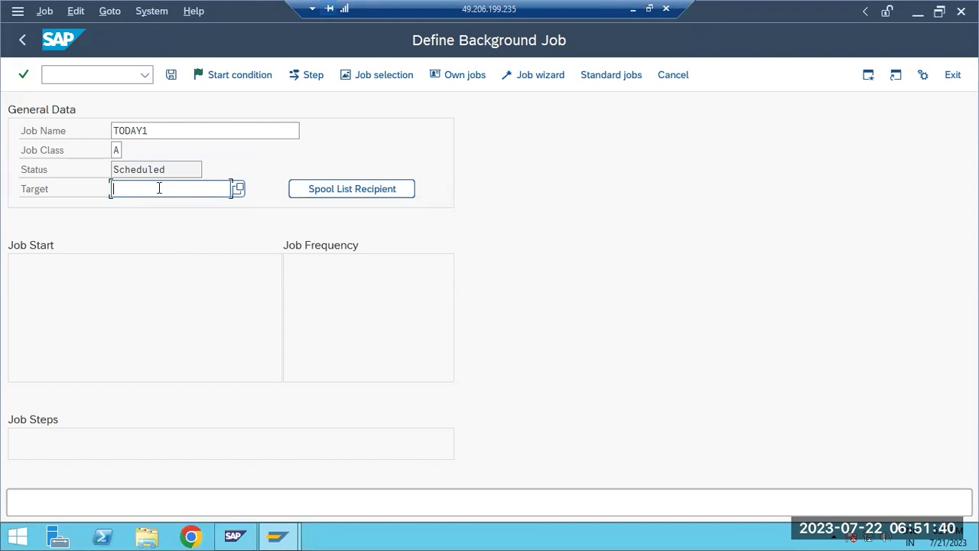
{"action": "left_click", "coordinate": [240, 189]}
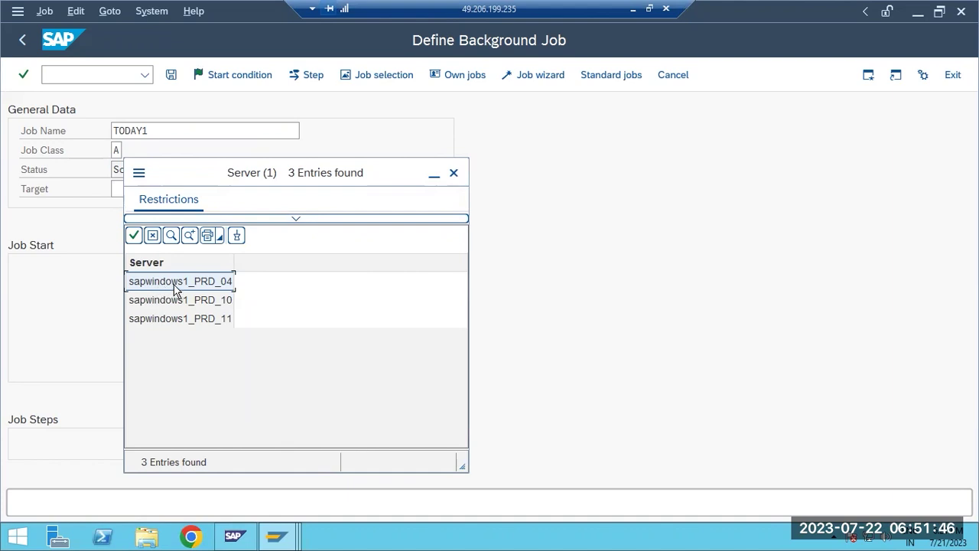
{"action": "left_click", "coordinate": [454, 173]}
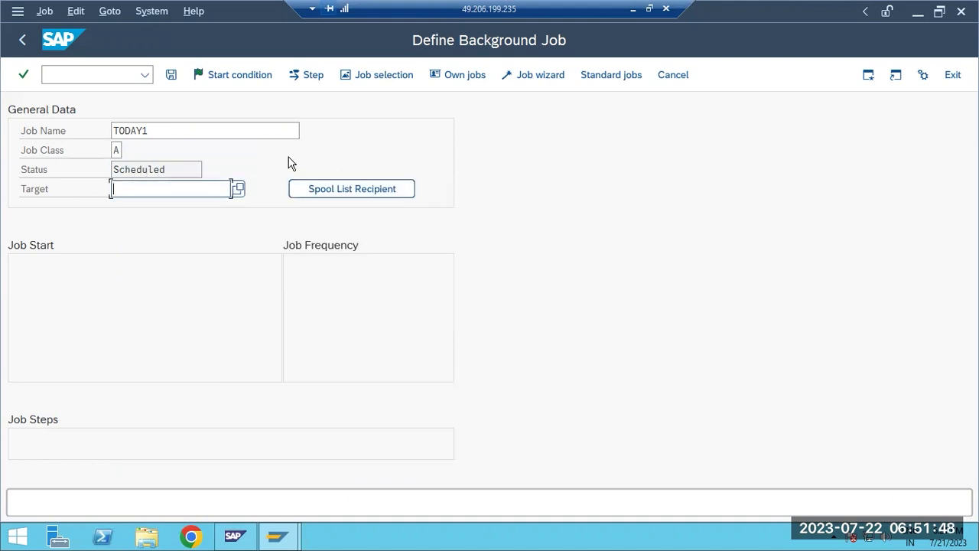
- Create a job step that runs an ABAP program, searching for R* and choosing RADACTOK
{"action": "left_click", "coordinate": [313, 75]}
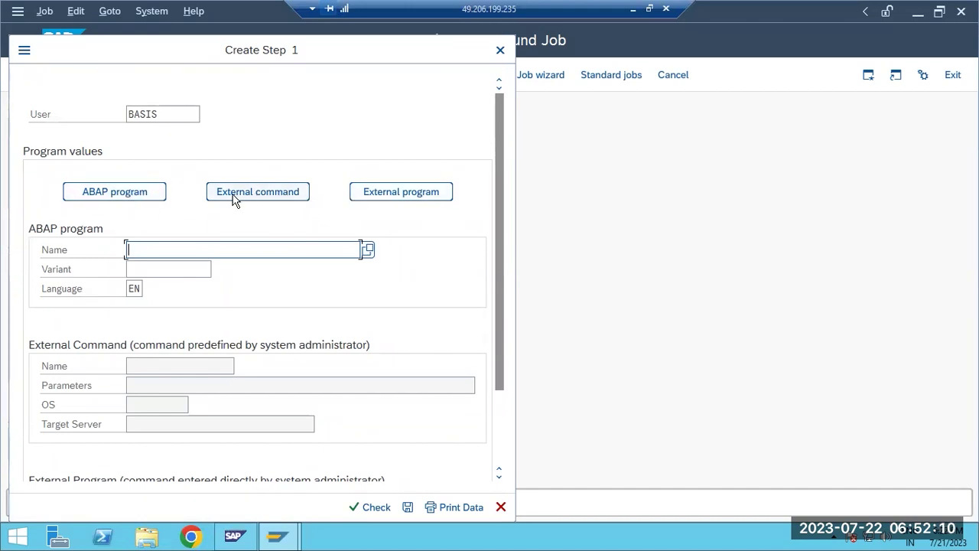
{"action": "left_click", "coordinate": [129, 194]}
{"action": "left_click", "coordinate": [368, 250]}
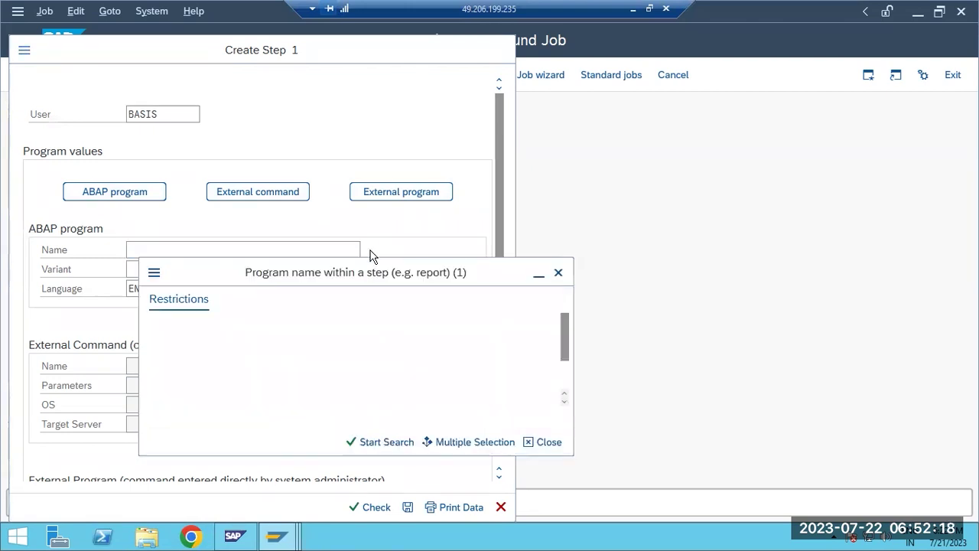
{"action": "type", "text": "R*"}
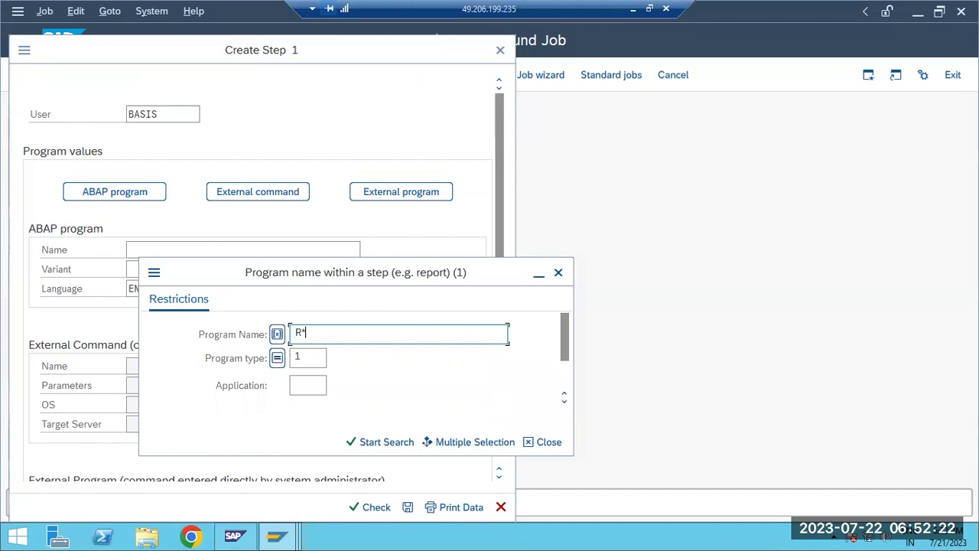
{"action": "key", "text": "Return"}
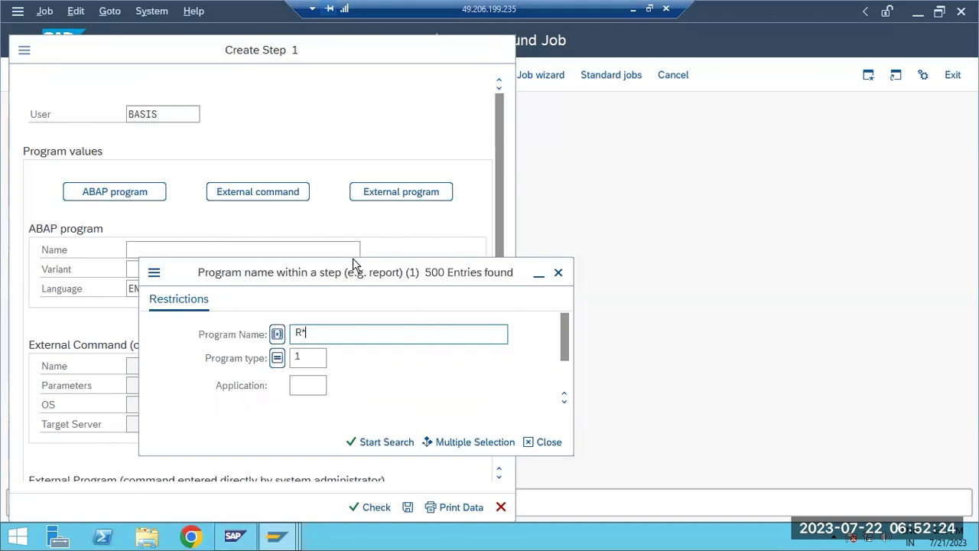
{"action": "double_click", "coordinate": [237, 300]}
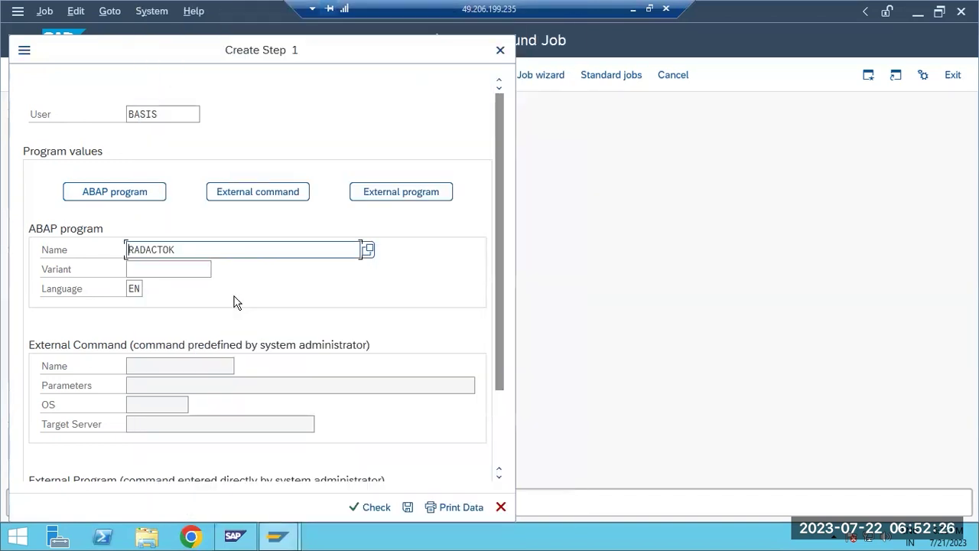
{"action": "left_click", "coordinate": [164, 269]}
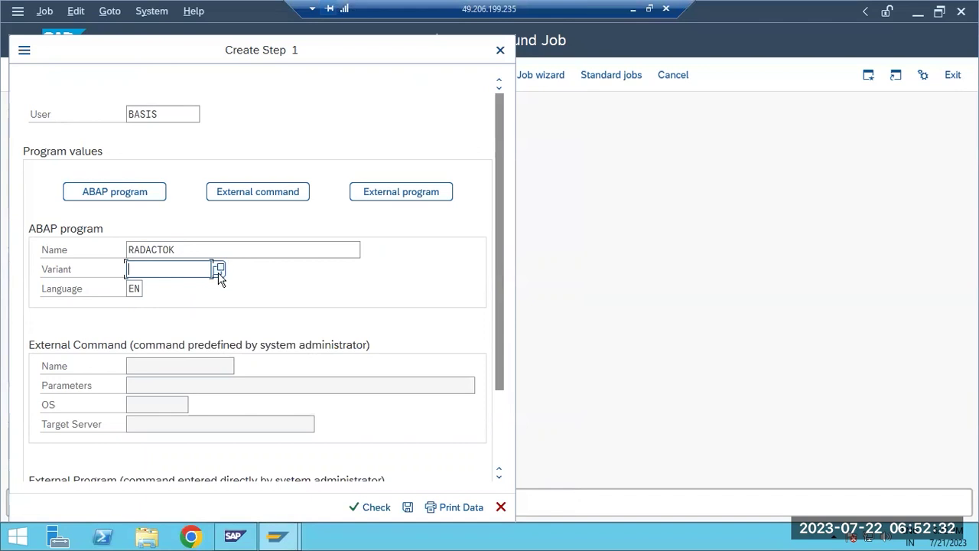
{"action": "left_click", "coordinate": [178, 249]}
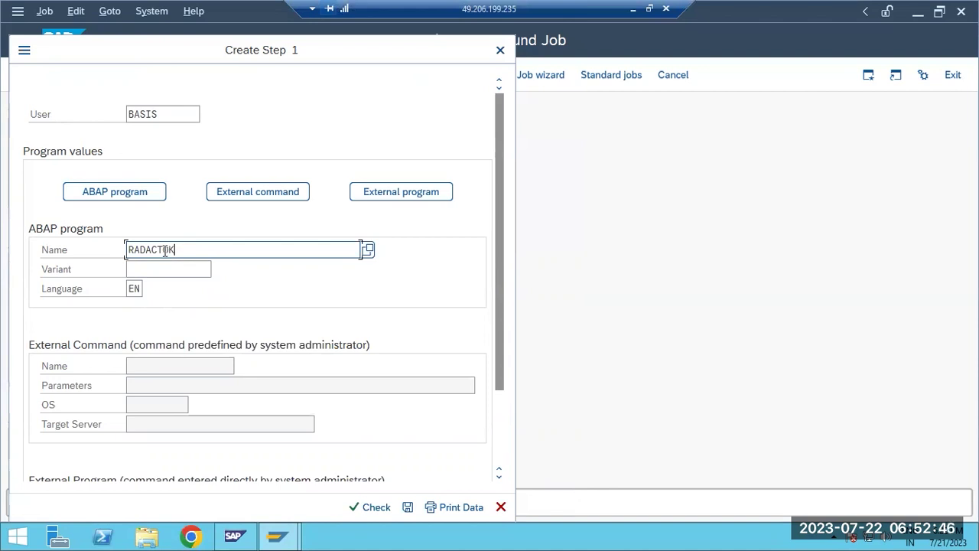
{"action": "left_click", "coordinate": [55, 272]}
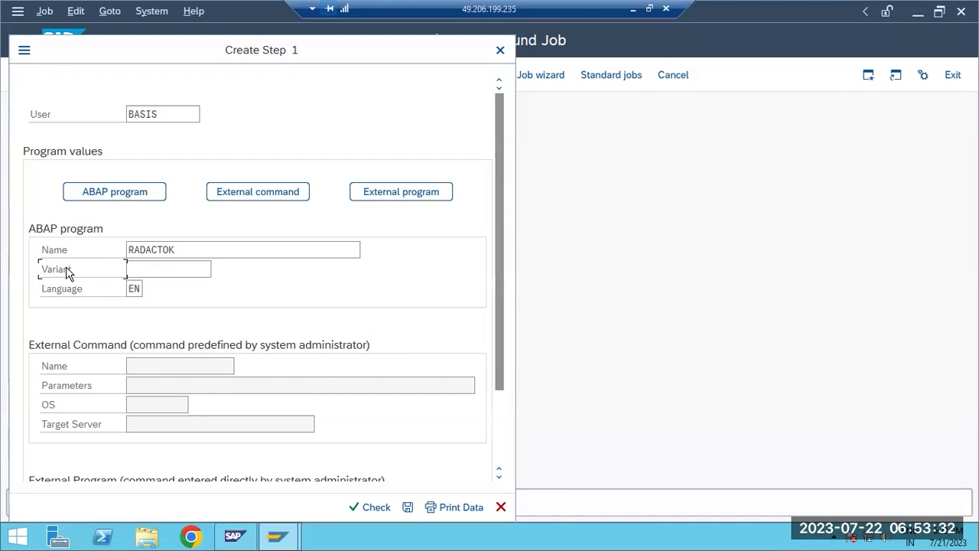
{"action": "left_click_drag", "start_coordinate": [186, 249], "coordinate": [116, 250]}
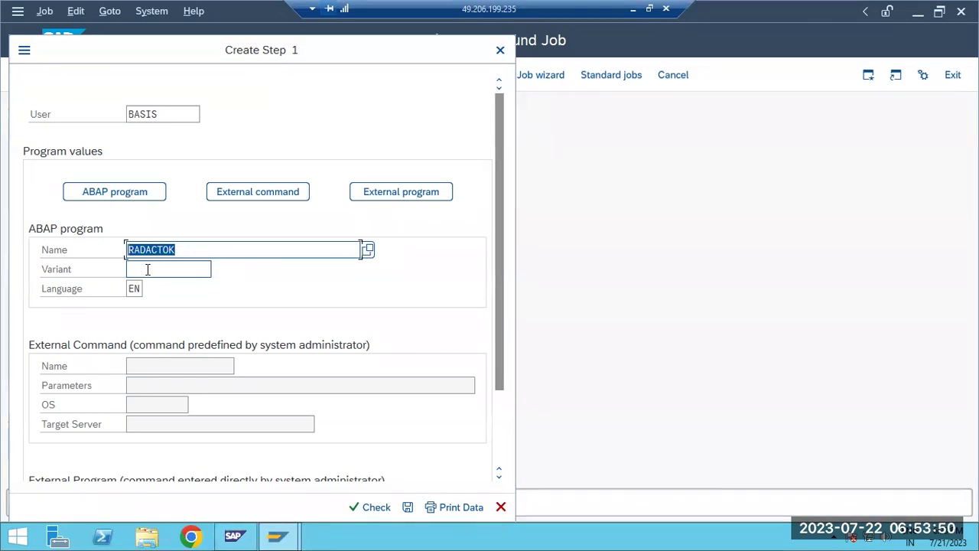
{"action": "left_click", "coordinate": [148, 269]}
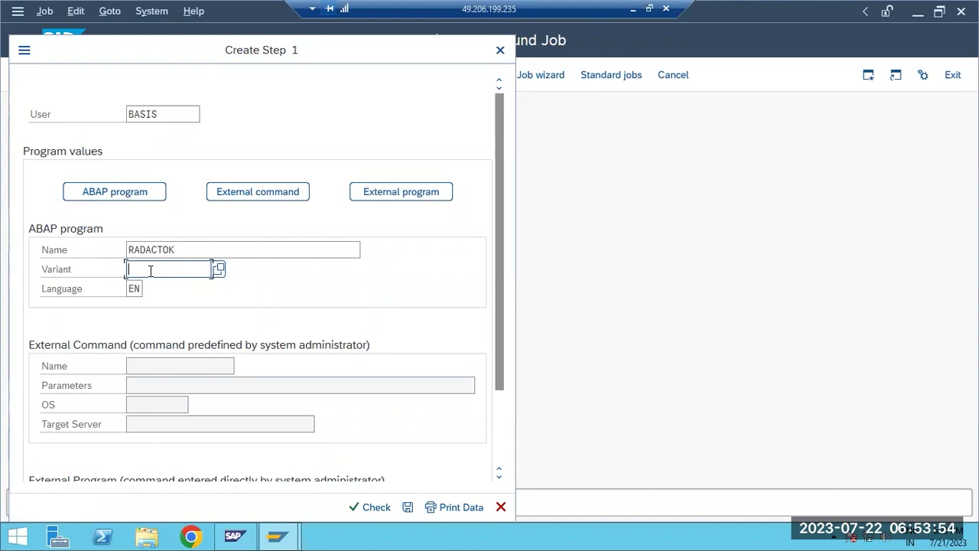
{"action": "left_click_drag", "start_coordinate": [139, 249], "coordinate": [180, 251]}
{"action": "left_click", "coordinate": [145, 269]}
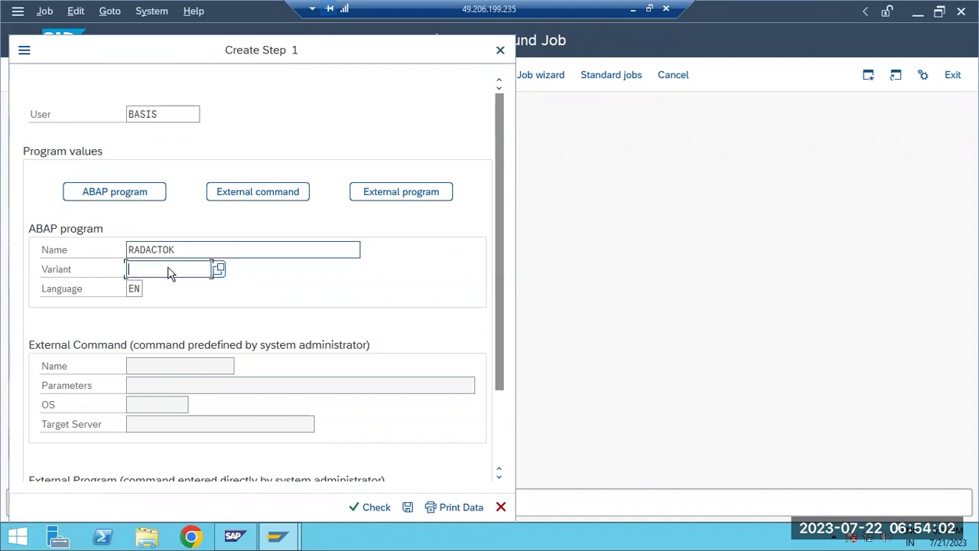
- Check and save the RADACTOK step without a variant and return to the job definition
{"action": "left_click", "coordinate": [358, 509]}
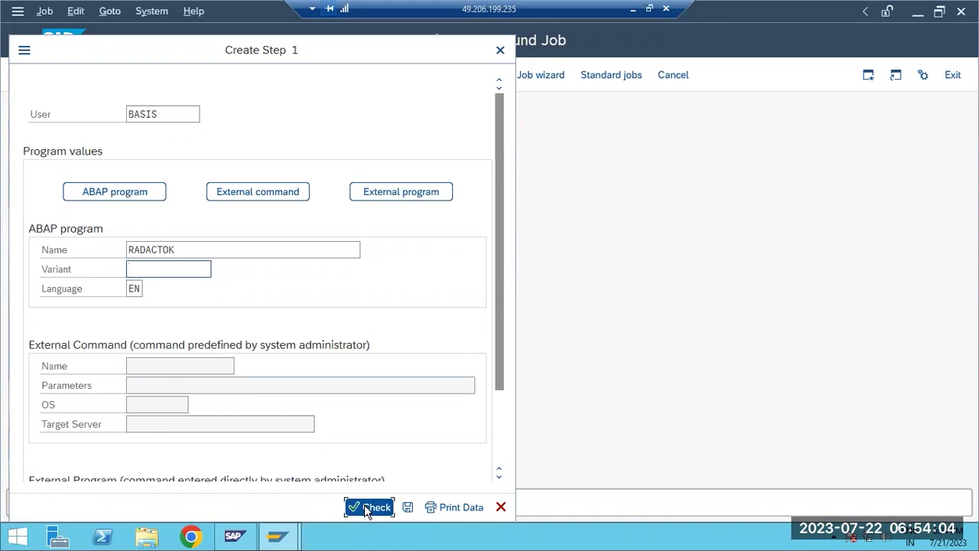
{"action": "left_click", "coordinate": [407, 511]}
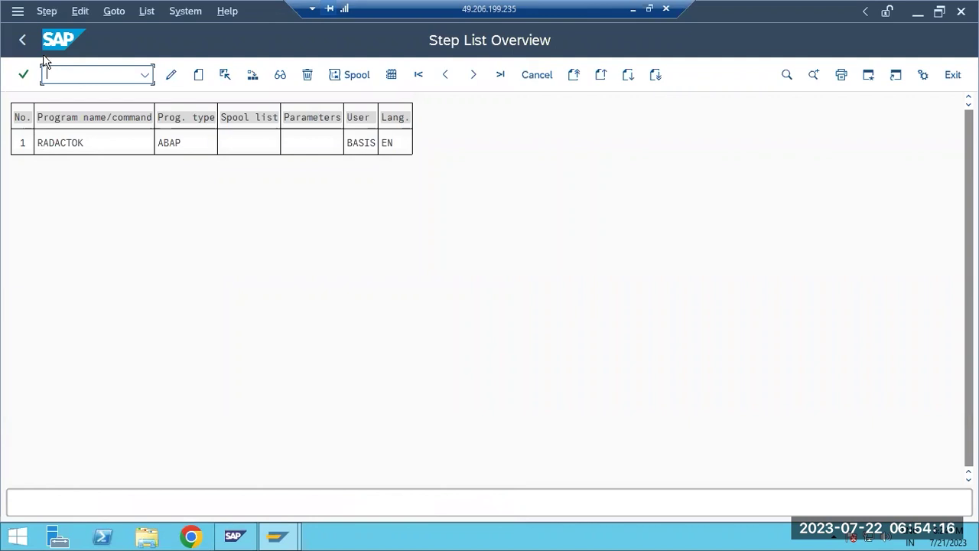
{"action": "left_click", "coordinate": [22, 40]}
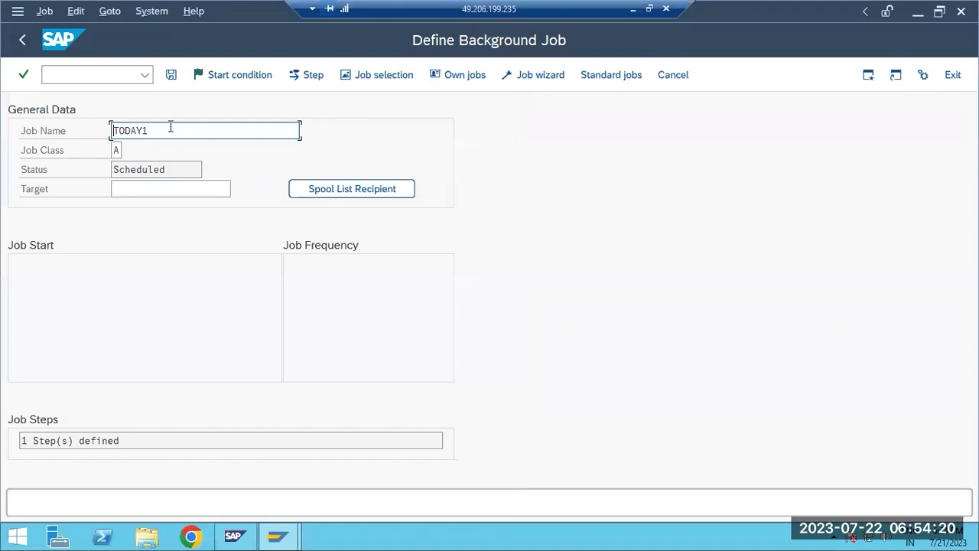
- Give the job an immediate start condition with a daily period and save job TODAY1
{"action": "left_click", "coordinate": [205, 74]}
{"action": "left_click", "coordinate": [83, 120]}
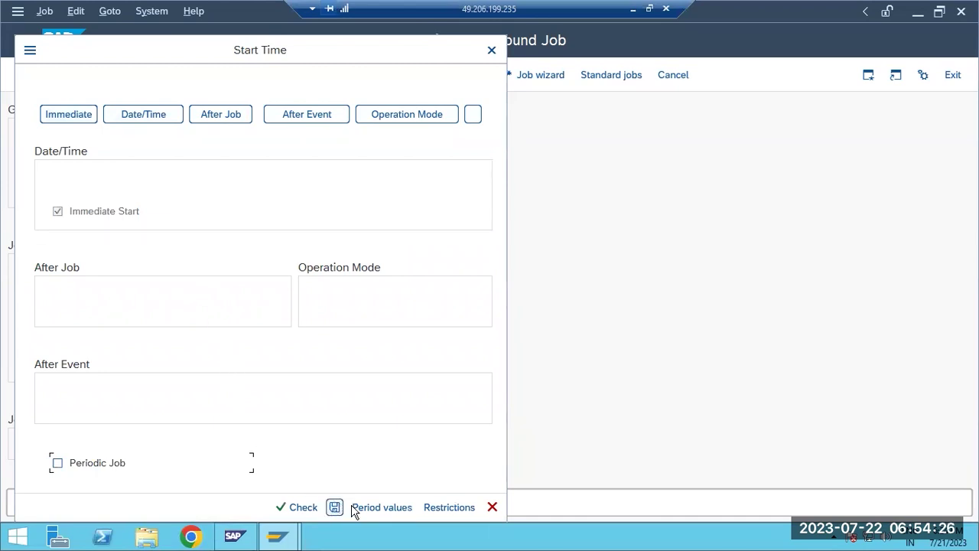
{"action": "left_click", "coordinate": [360, 509]}
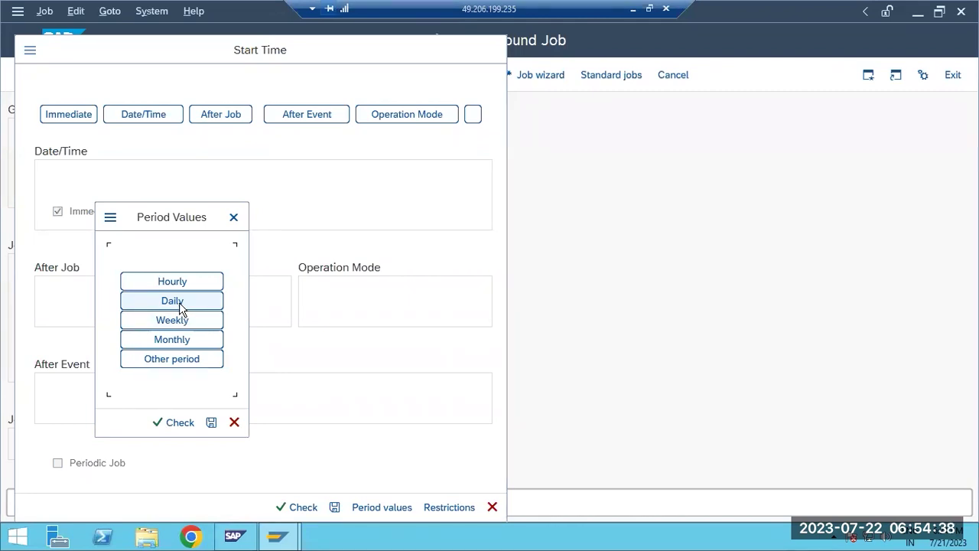
{"action": "left_click", "coordinate": [180, 306]}
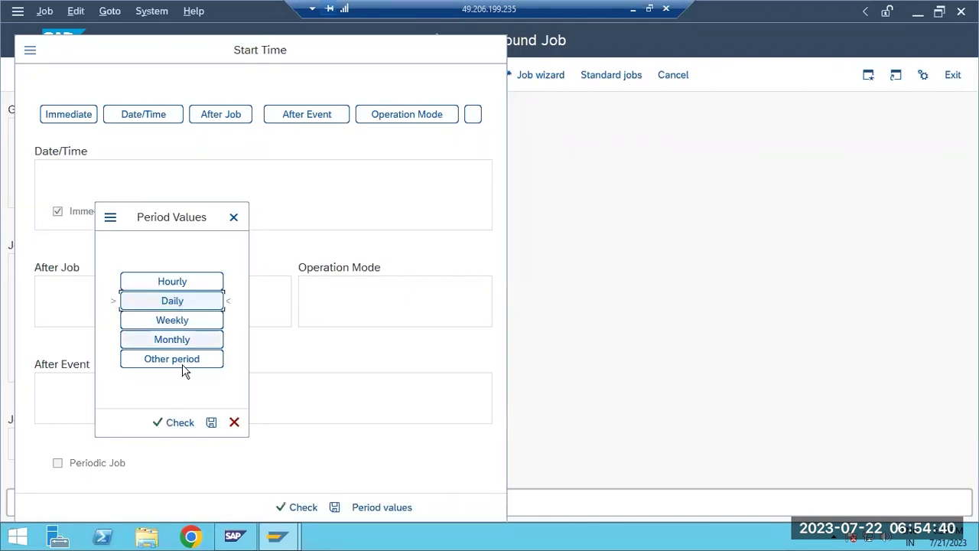
{"action": "left_click", "coordinate": [209, 423]}
{"action": "left_click", "coordinate": [334, 507]}
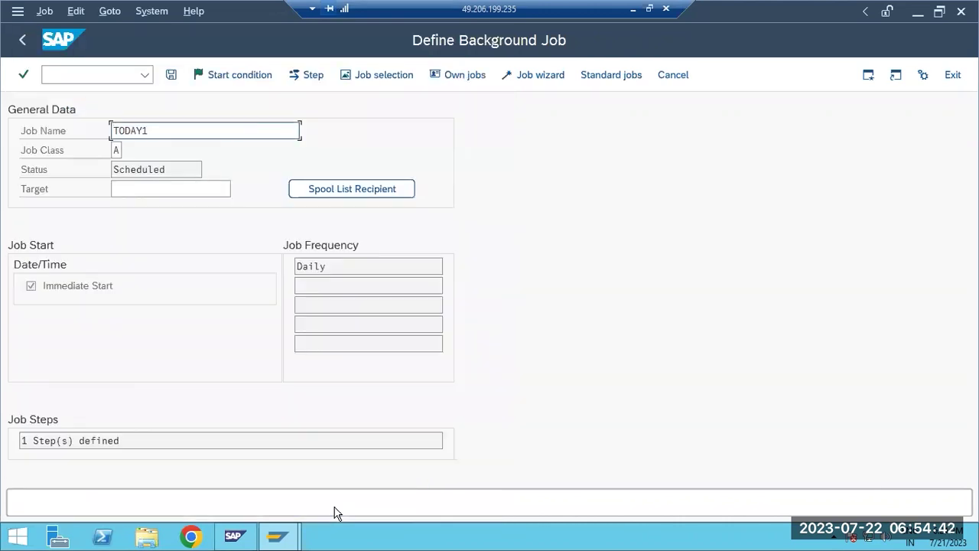
{"action": "left_click", "coordinate": [171, 76]}
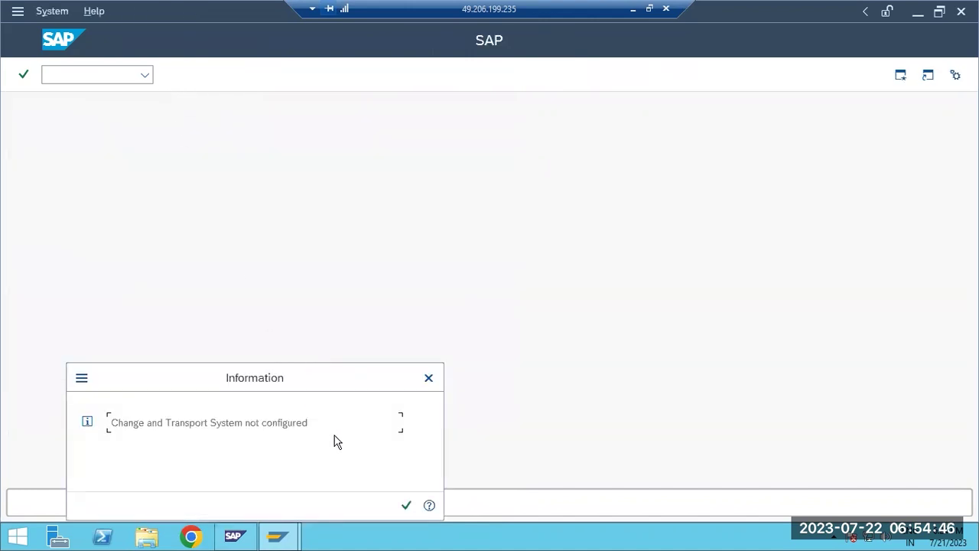
{"action": "left_click", "coordinate": [404, 506]}
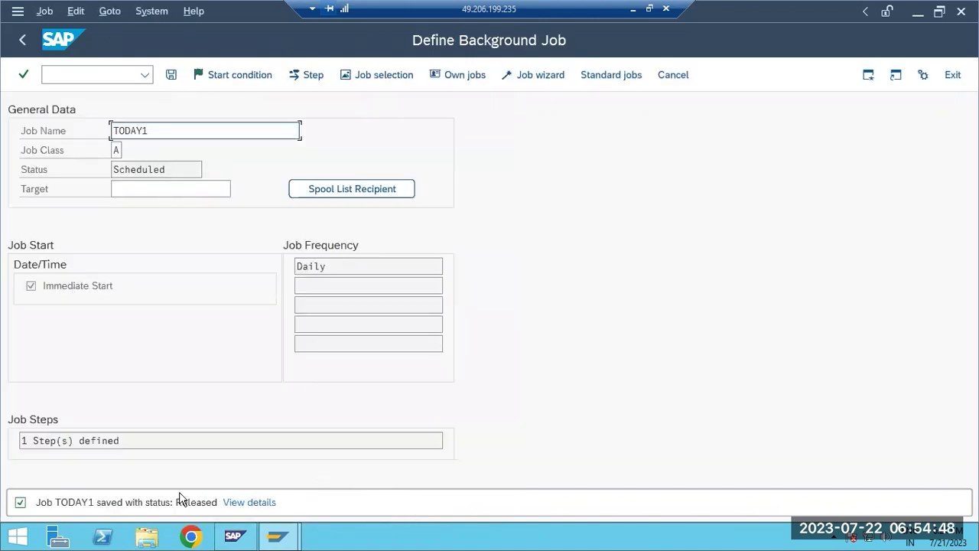
- Go to transaction SM37 and run the job selection for all job names of user BASIS
{"action": "left_click", "coordinate": [71, 76]}
{"action": "type", "text": "/nsm37"}
{"action": "key", "text": "Return"}
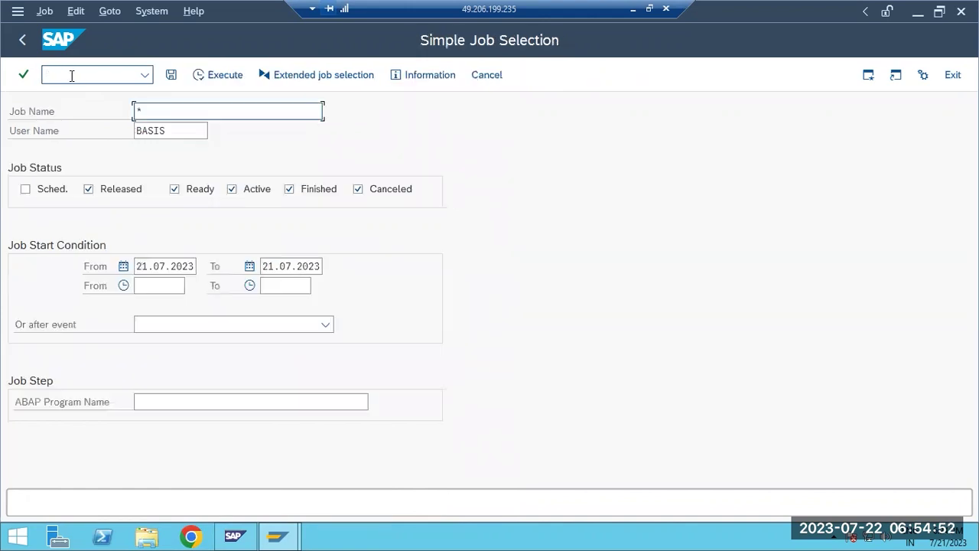
{"action": "left_click", "coordinate": [221, 74]}
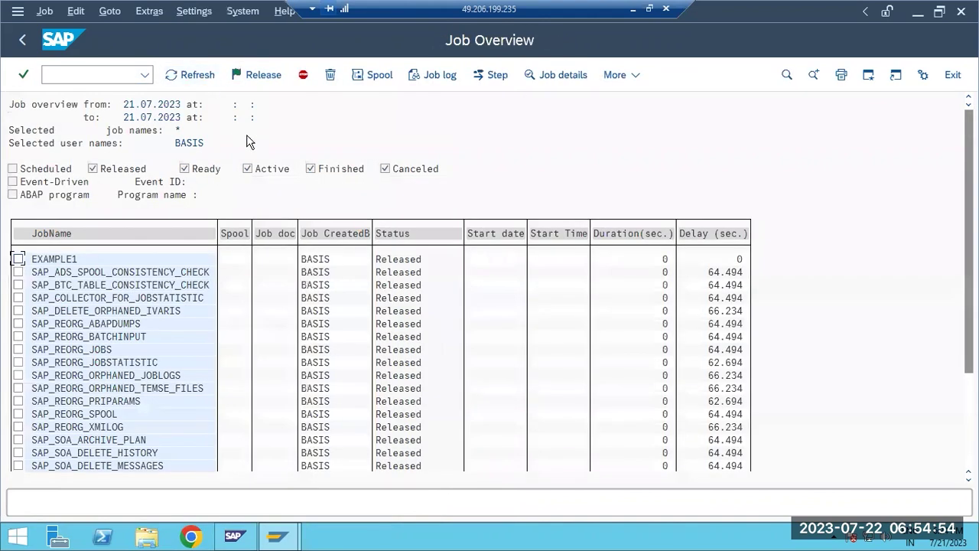
- Find TODAY1 in the job overview, display its details and open its step list
{"action": "scroll", "coordinate": [408, 284], "scroll_direction": "down", "scroll_amount": 2}
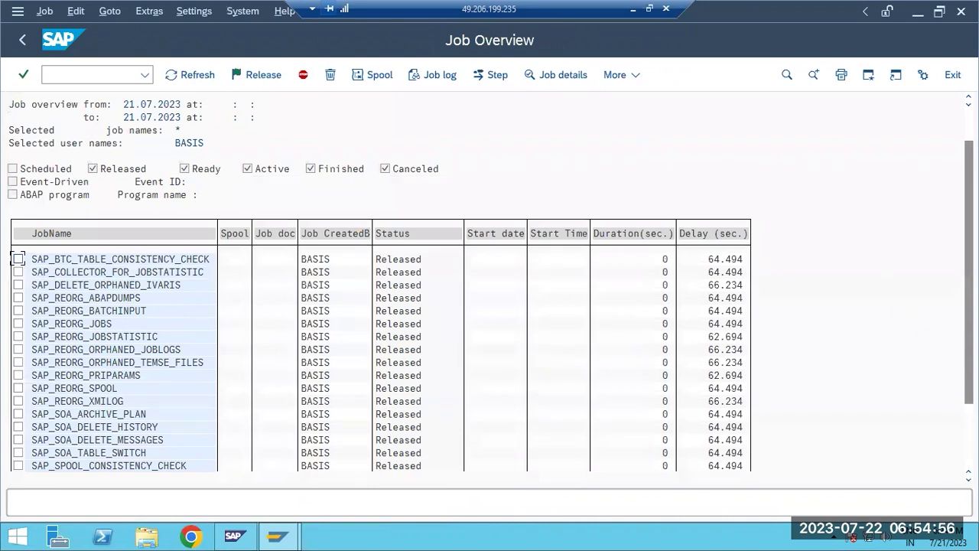
{"action": "scroll", "coordinate": [680, 379], "scroll_direction": "down", "scroll_amount": 5}
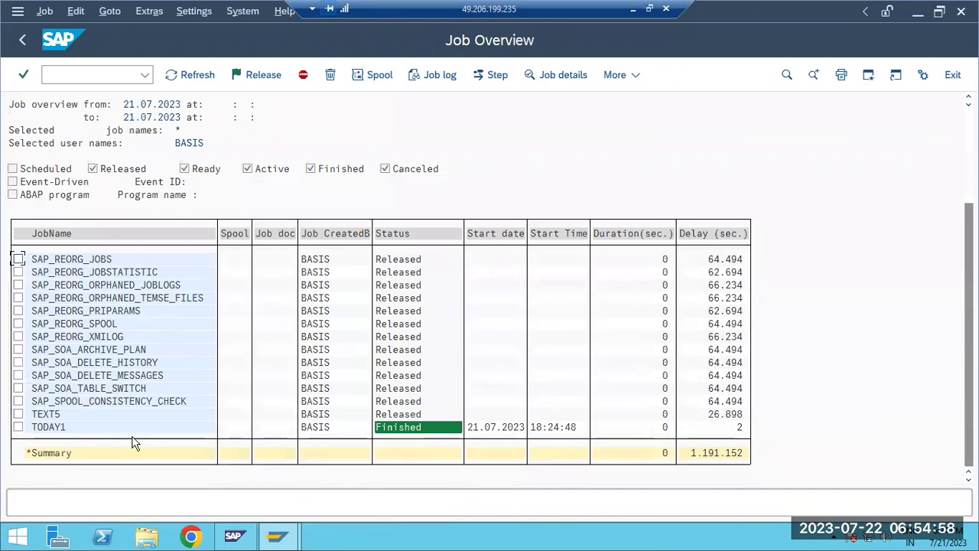
{"action": "double_click", "coordinate": [43, 428]}
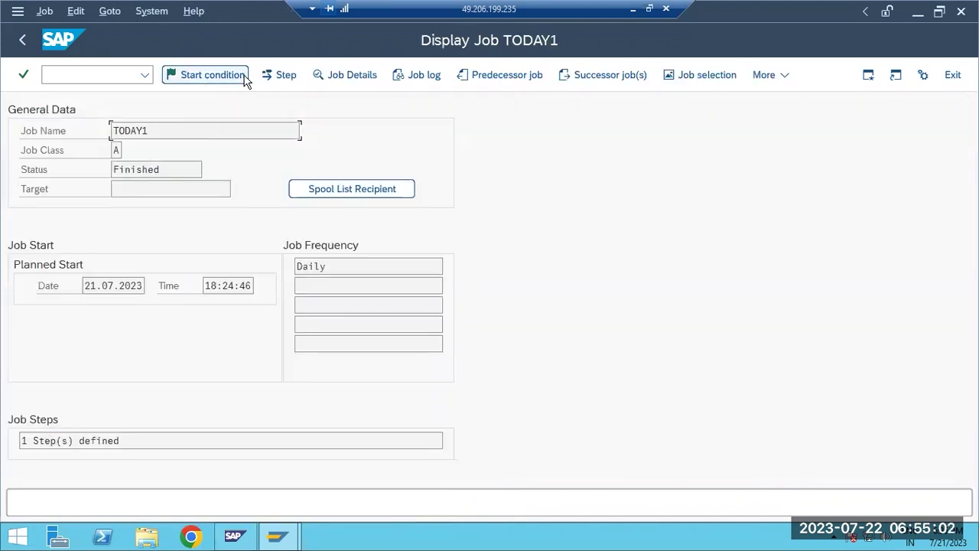
{"action": "left_click", "coordinate": [272, 77]}
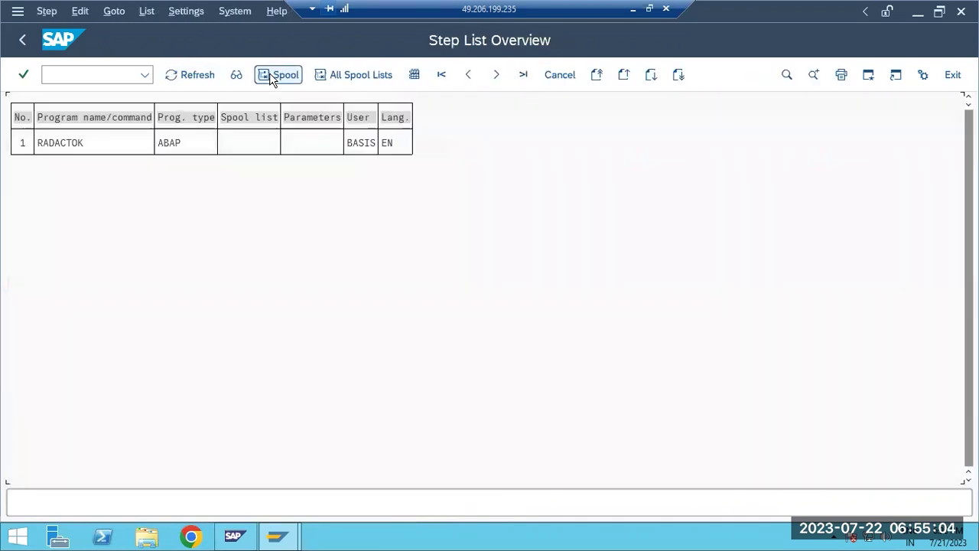
- Return from the step list to the job selection and set the job name to TODAY1 and the user name to *
{"action": "left_click", "coordinate": [365, 150]}
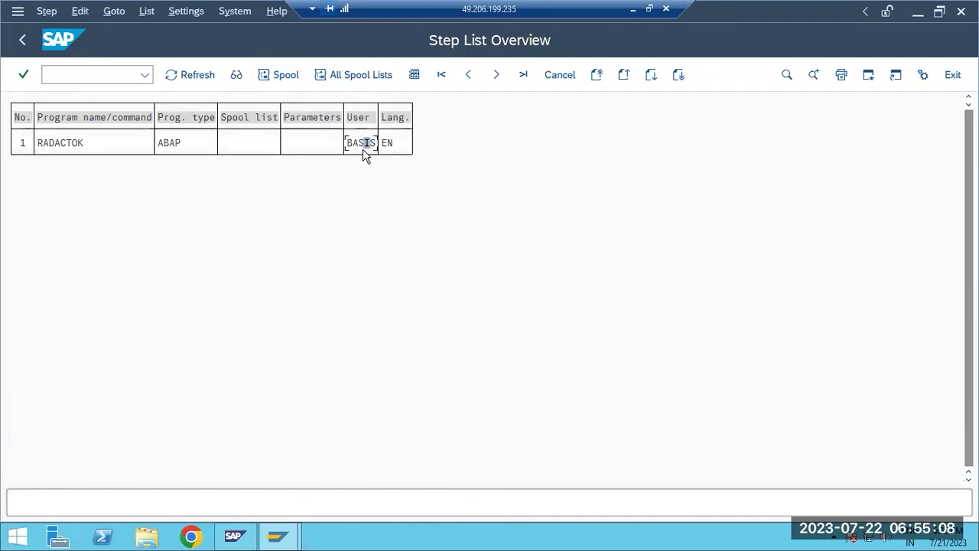
{"action": "left_click", "coordinate": [22, 40]}
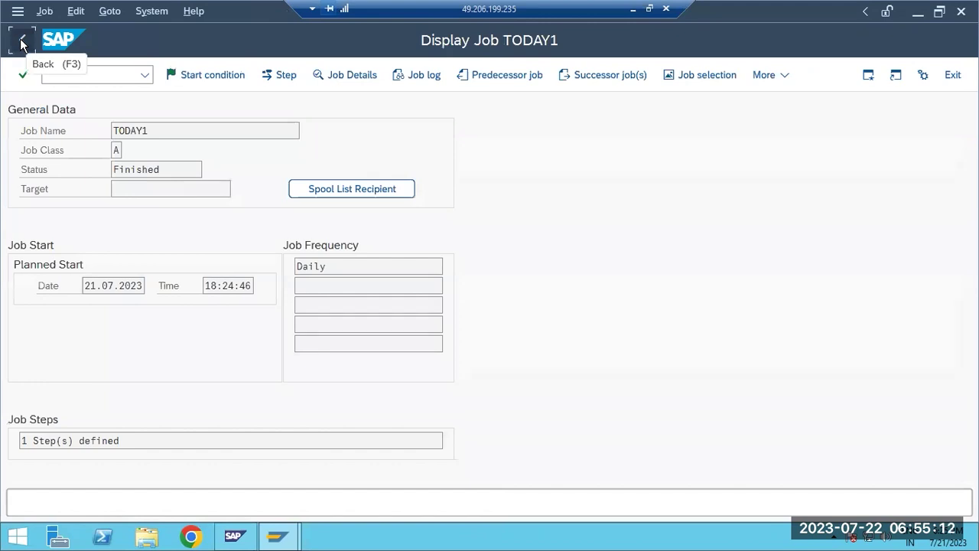
{"action": "left_click", "coordinate": [22, 39]}
{"action": "left_click", "coordinate": [21, 41]}
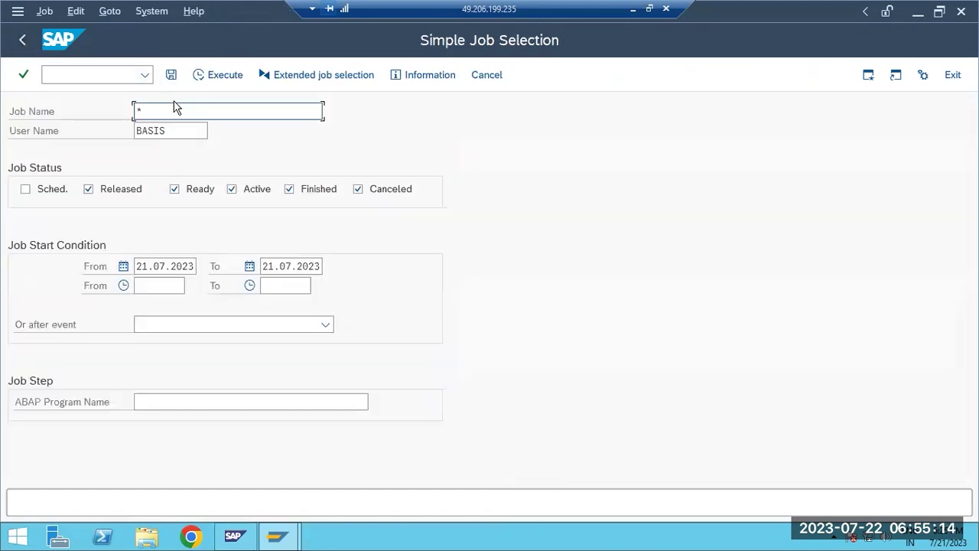
{"action": "key", "text": "BackSpace"}
{"action": "type", "text": "TODAY1"}
{"action": "key", "text": "Tab"}
{"action": "type", "text": "*"}
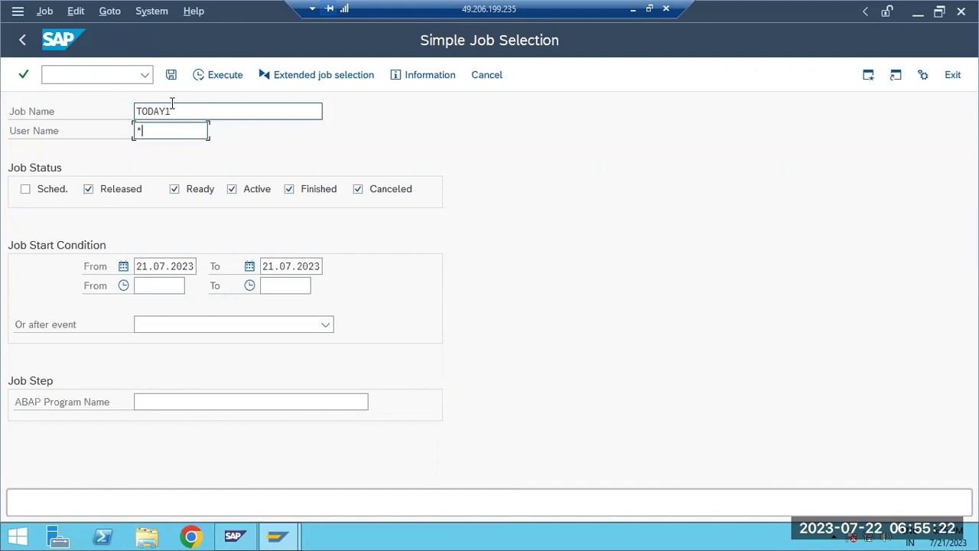
- Clear both start-condition dates and run the job selection
{"action": "left_click", "coordinate": [274, 265]}
{"action": "key", "text": "BackSpace"}
{"action": "key", "text": "ctrl+a"}
{"action": "key", "text": "BackSpace"}
{"action": "left_click", "coordinate": [193, 265]}
{"action": "key", "text": "ctrl+a"}
{"action": "key", "text": "BackSpace"}
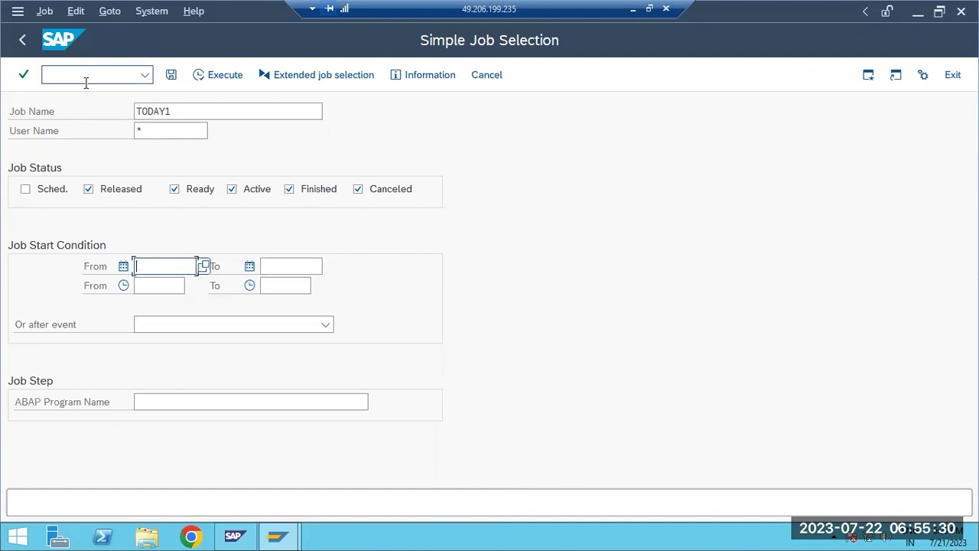
{"action": "left_click", "coordinate": [212, 79]}
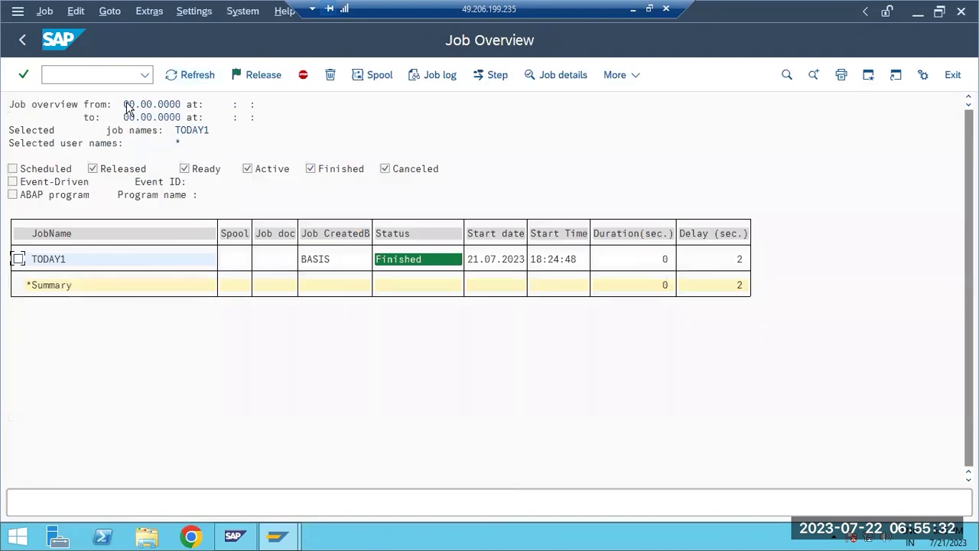
- Include scheduled jobs in the status filter and rerun the selection for TODAY1
{"action": "left_click", "coordinate": [28, 45]}
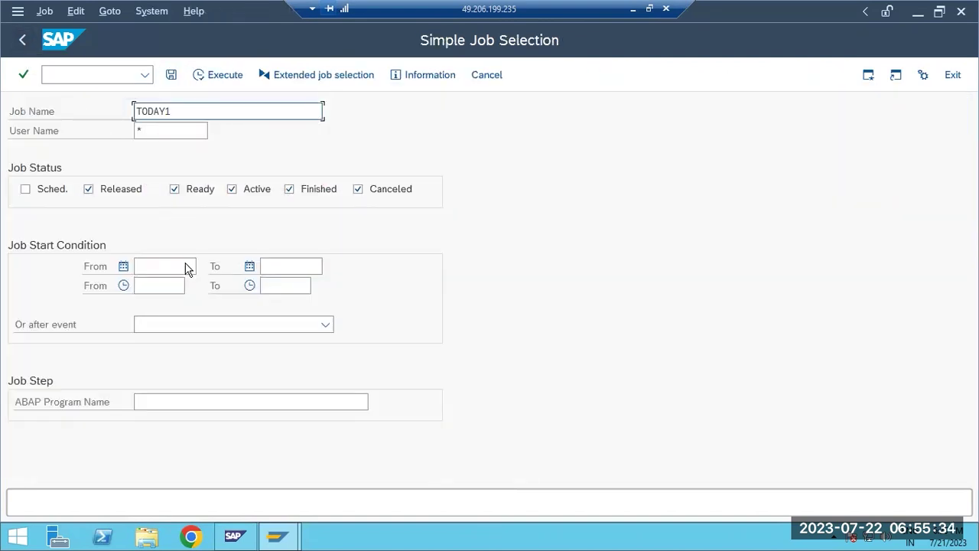
{"action": "left_click", "coordinate": [49, 189]}
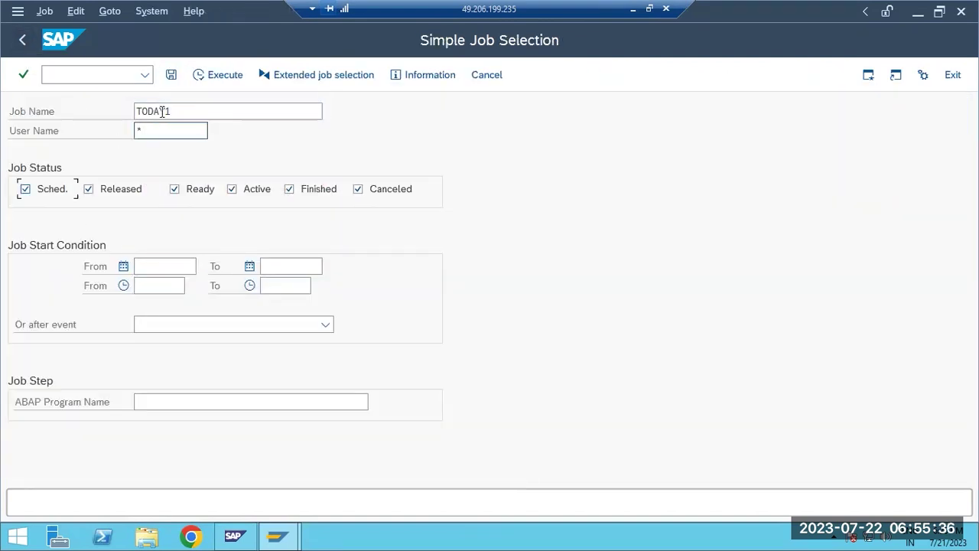
{"action": "left_click", "coordinate": [211, 79]}
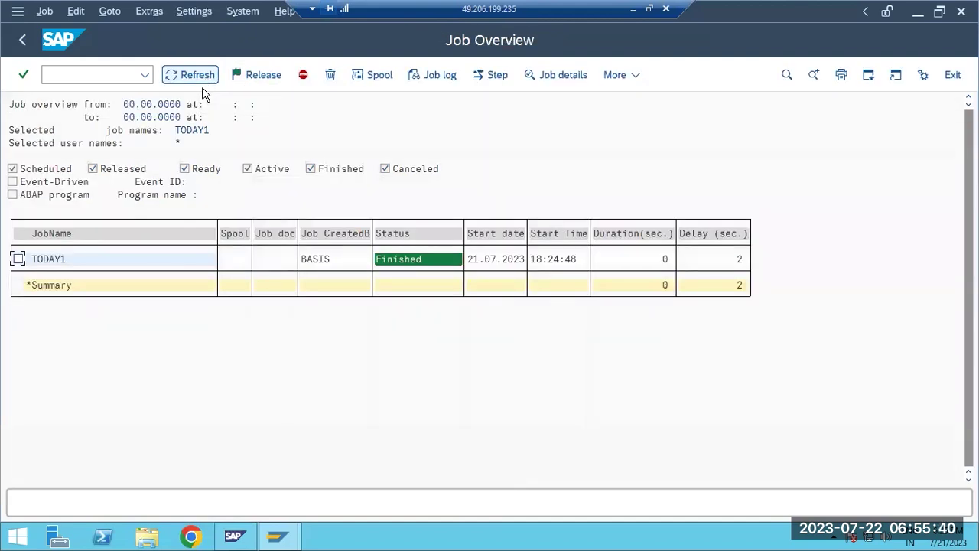
- Restart transaction SM37 and run the selection with the default criteria for all jobs of user BASIS
{"action": "left_click", "coordinate": [22, 41]}
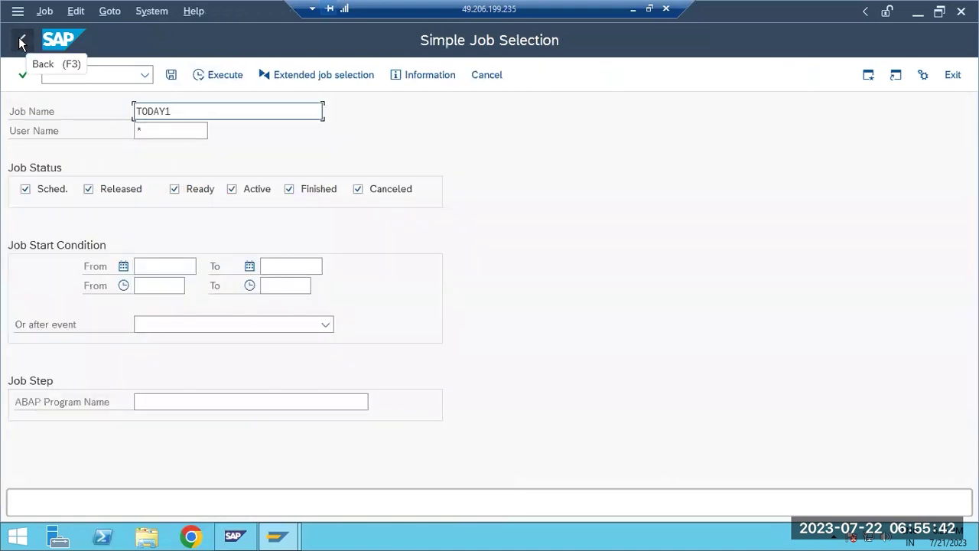
{"action": "left_click", "coordinate": [21, 40]}
{"action": "type", "text": "sm37"}
{"action": "key", "text": "Return"}
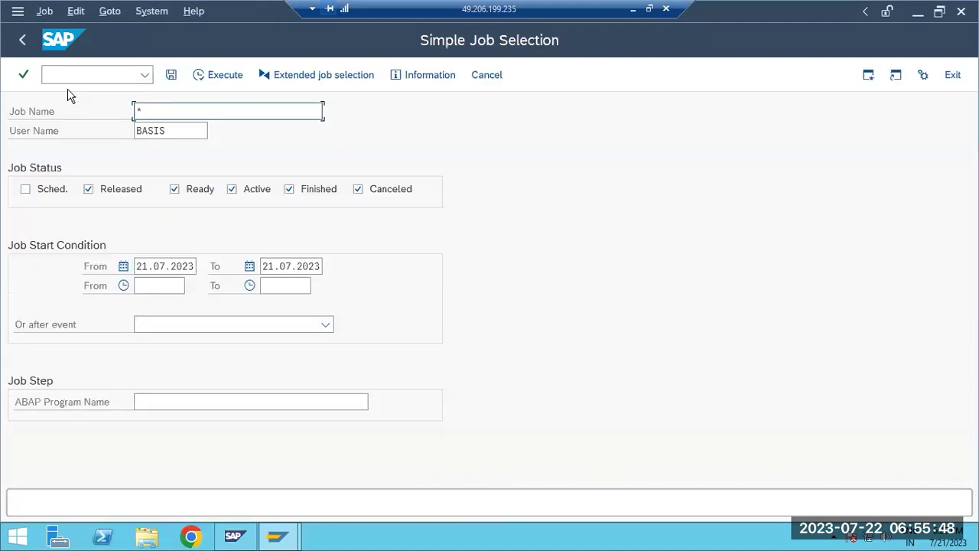
{"action": "left_click", "coordinate": [209, 75]}
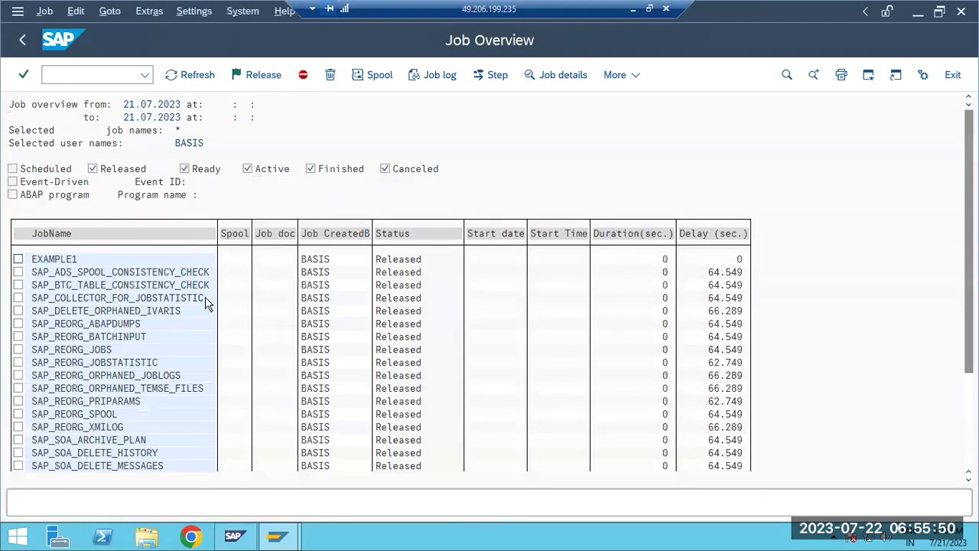
- Select the released job EXAMPLE1 in the job overview and open it for changing
{"action": "scroll", "coordinate": [212, 390], "scroll_direction": "down", "scroll_amount": 2}
{"action": "scroll", "coordinate": [211, 389], "scroll_direction": "up", "scroll_amount": 2}
{"action": "left_click", "coordinate": [385, 262]}
{"action": "left_click", "coordinate": [19, 260]}
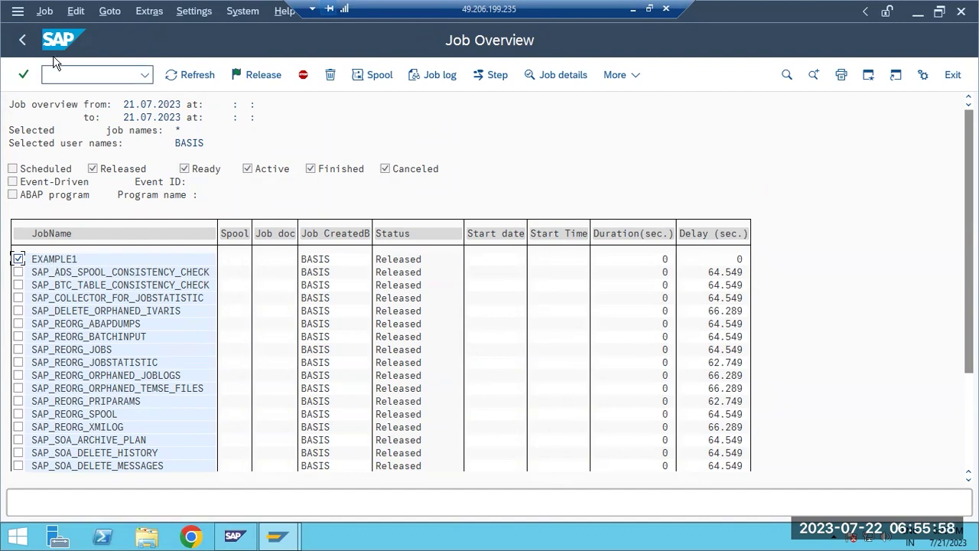
{"action": "left_click", "coordinate": [45, 12]}
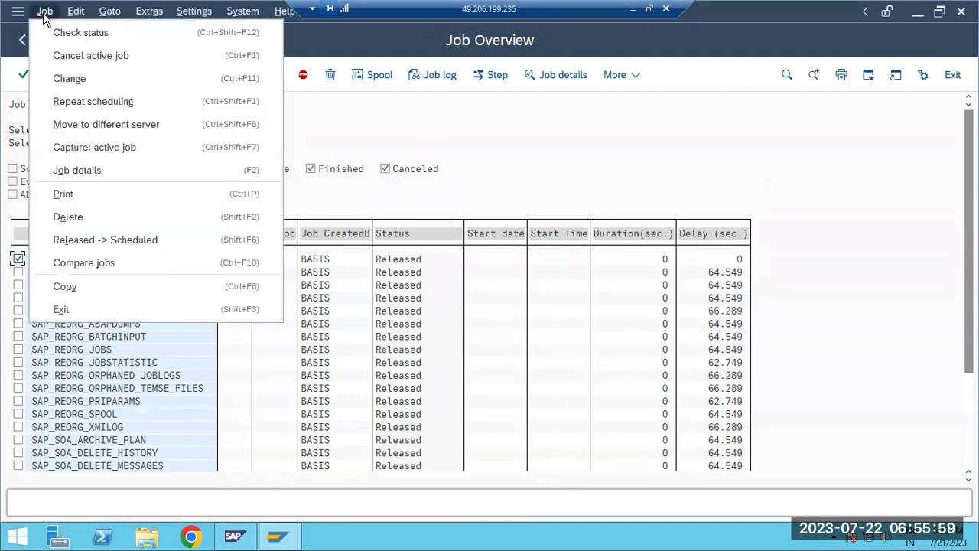
{"action": "left_click", "coordinate": [70, 80]}
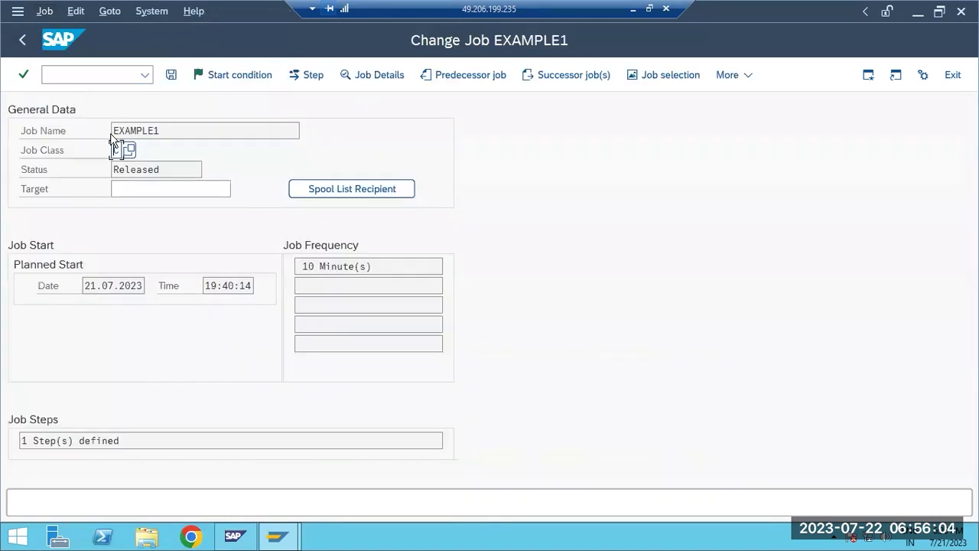
- Open step 1 of EXAMPLE1 for editing, set its user to DDIC and check the input
{"action": "left_click", "coordinate": [314, 77]}
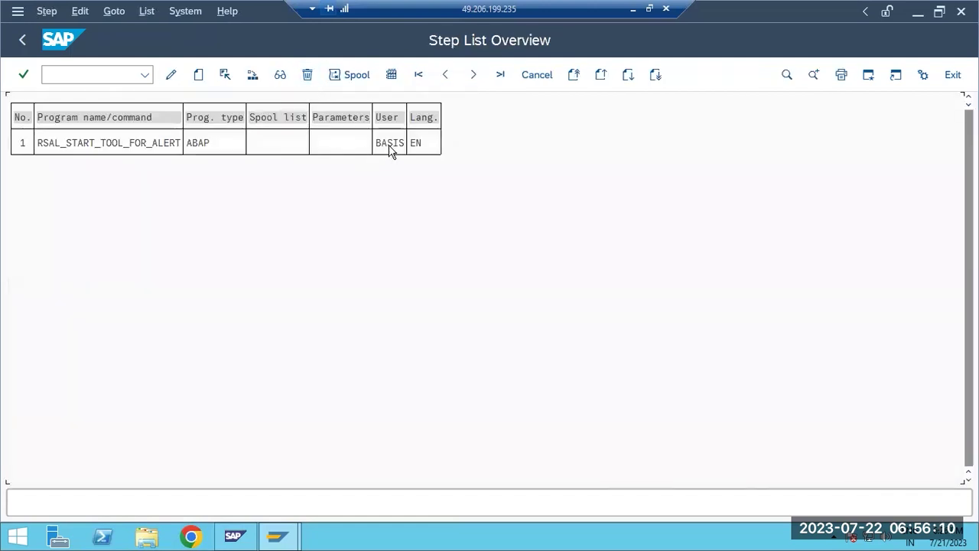
{"action": "left_click", "coordinate": [390, 146]}
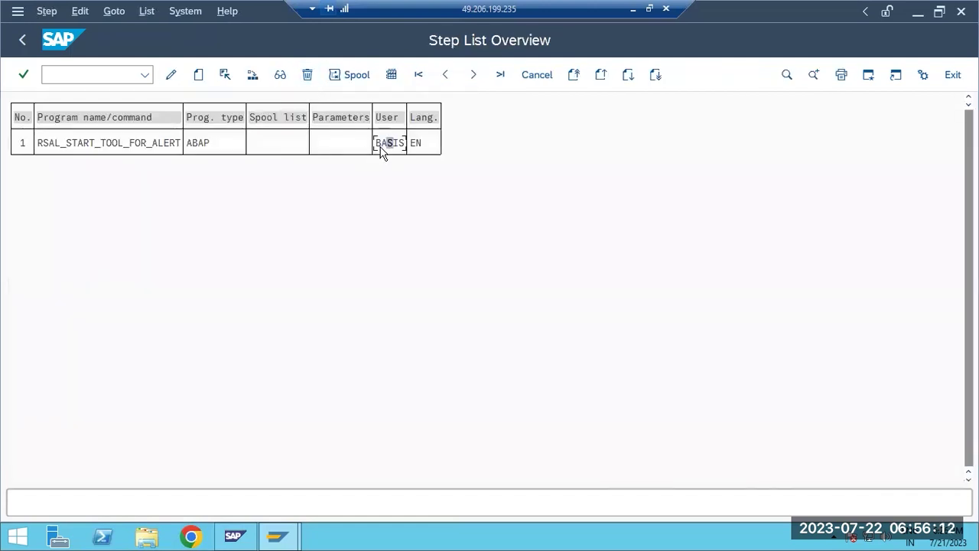
{"action": "left_click", "coordinate": [171, 75]}
{"action": "left_click", "coordinate": [179, 116]}
{"action": "double_click", "coordinate": [179, 118]}
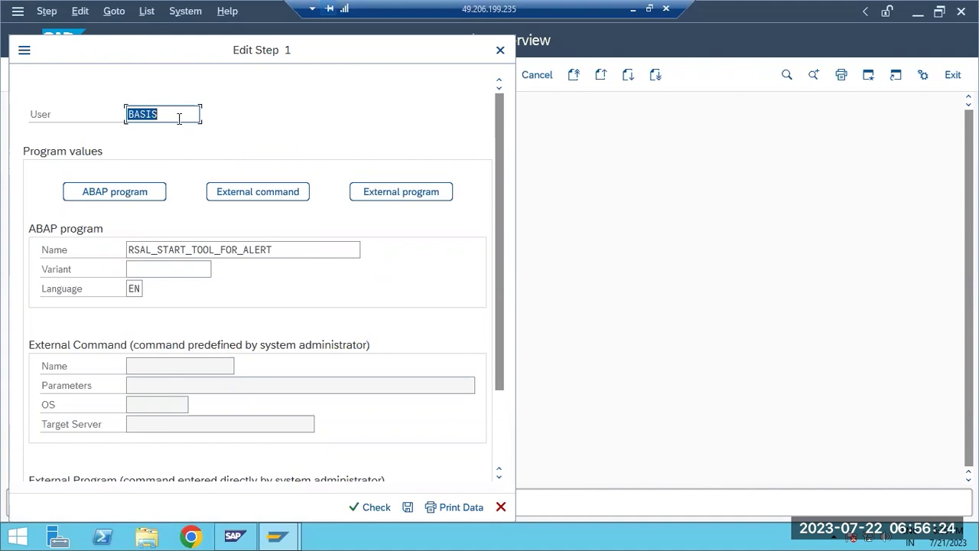
{"action": "type", "text": "DDIC"}
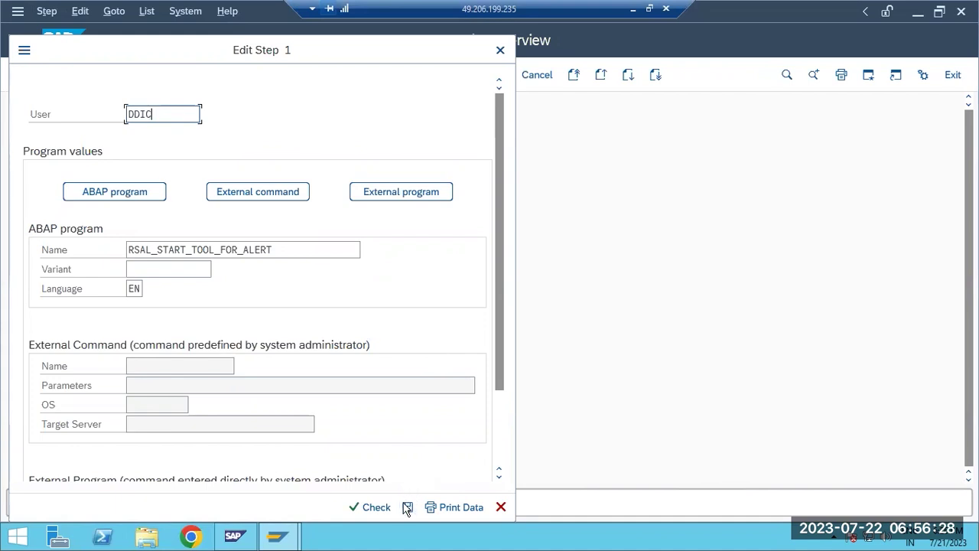
{"action": "left_click", "coordinate": [373, 507]}
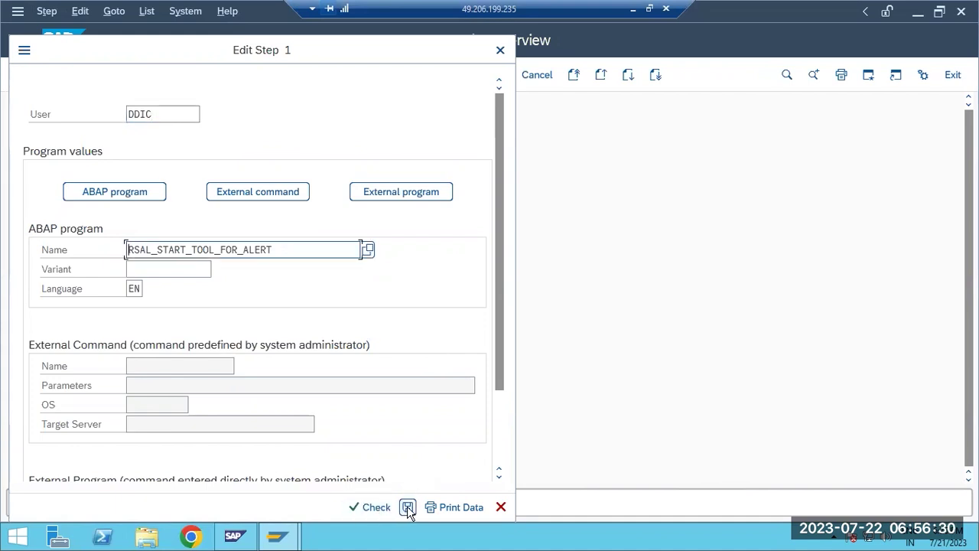
- Try to check the step with the incomplete user name DDI and dismiss the message
{"action": "left_click", "coordinate": [185, 116]}
{"action": "key", "text": "BackSpace"}
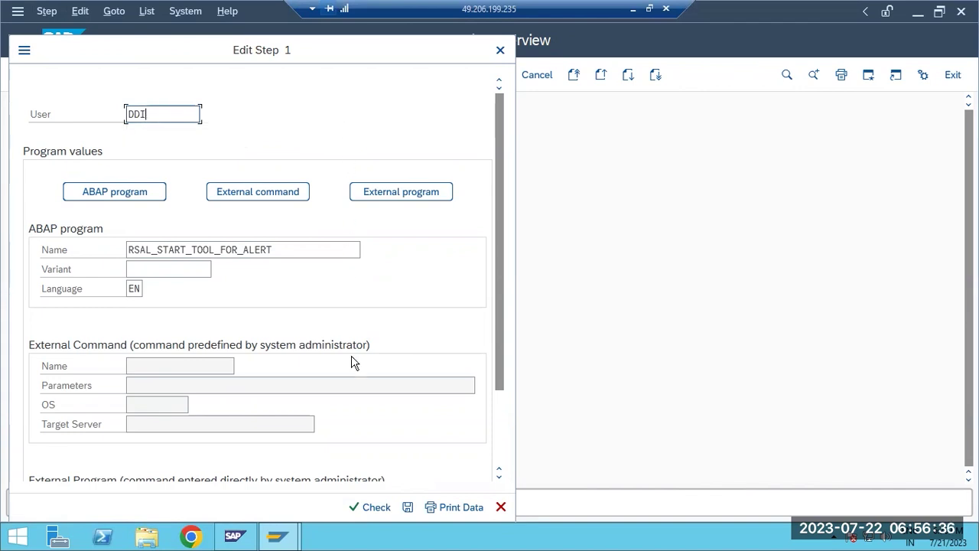
{"action": "left_click", "coordinate": [375, 508]}
{"action": "left_click_drag", "start_coordinate": [253, 390], "coordinate": [282, 151]}
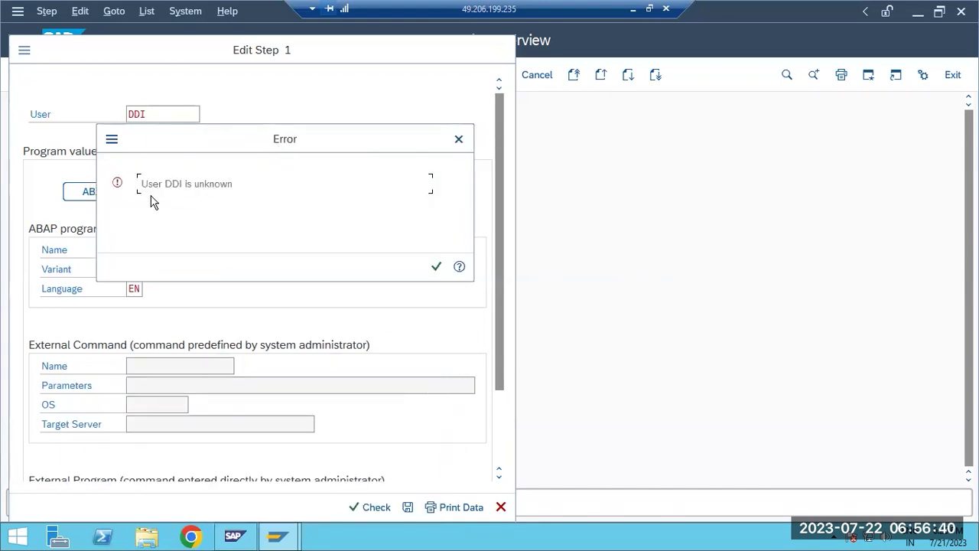
{"action": "left_click", "coordinate": [436, 267]}
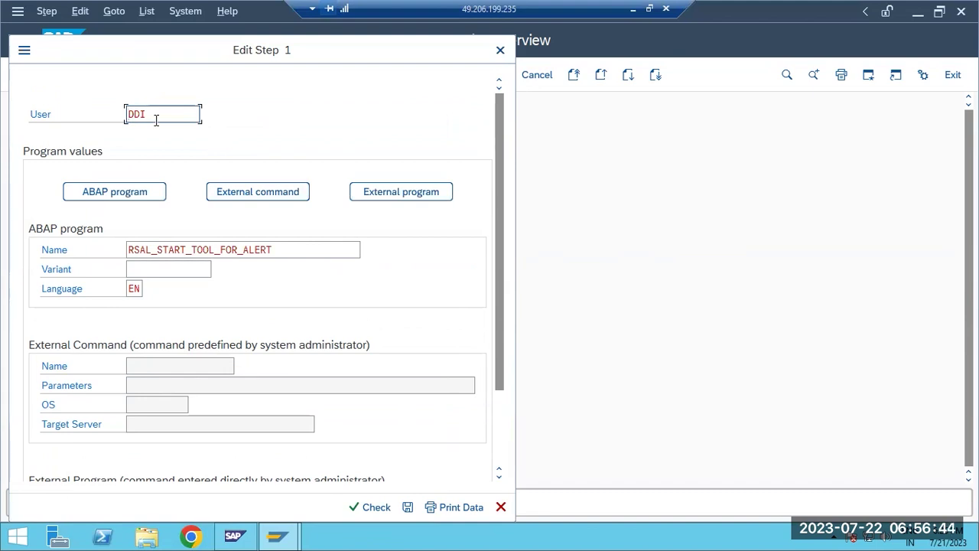
- Re-enter DDIC as the step's user and check the input again
{"action": "key", "text": "BackSpace"}
{"action": "key", "text": "BackSpace"}
{"action": "key", "text": "BackSpace"}
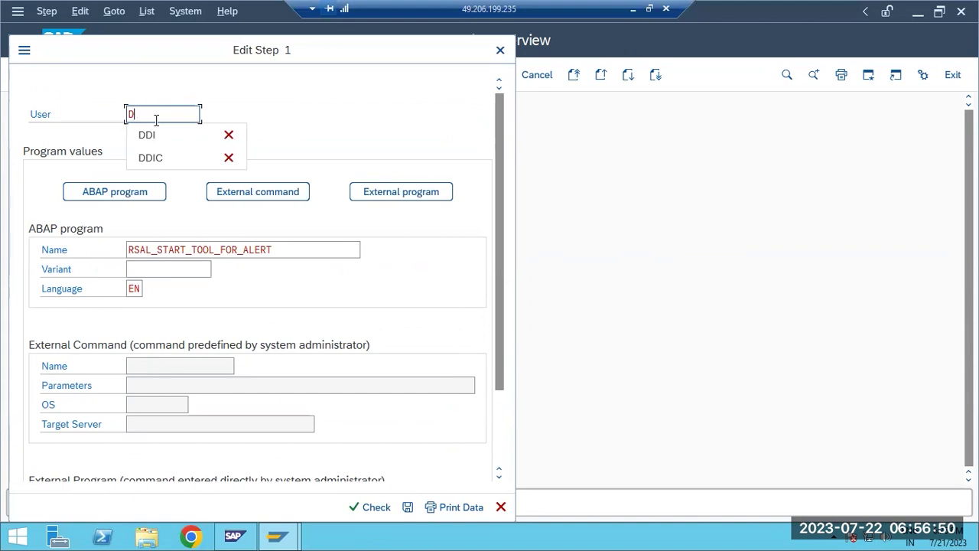
{"action": "type", "text": "dIc"}
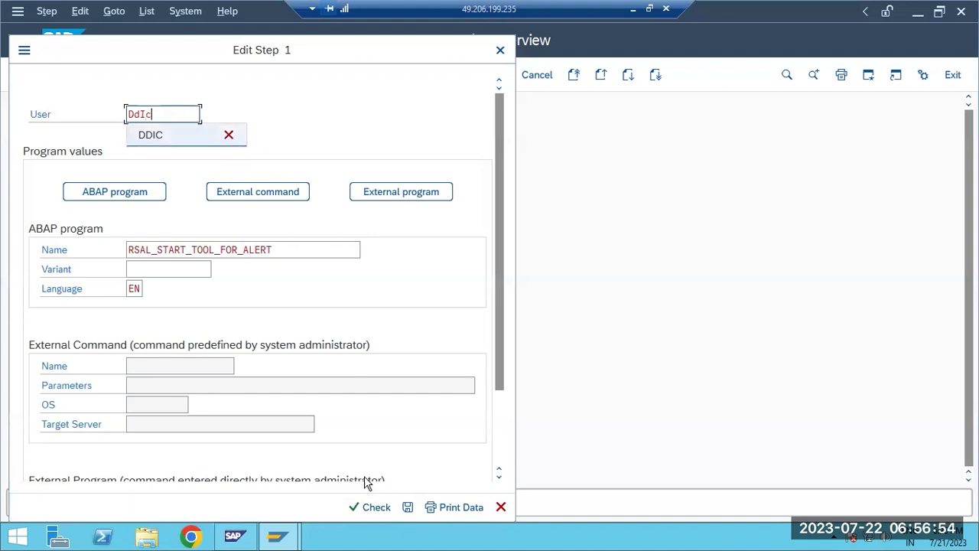
{"action": "left_click", "coordinate": [365, 508]}
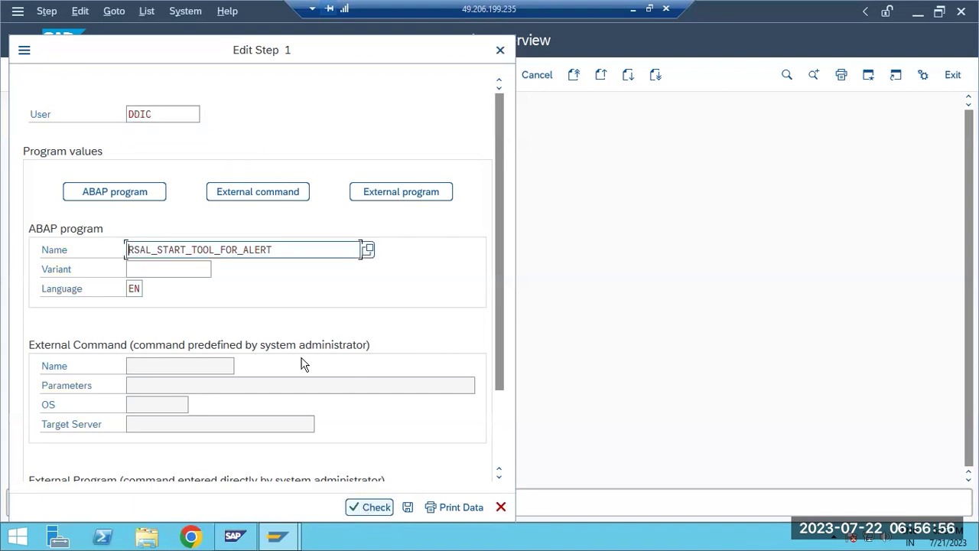
- Try to save the step with the shortened user name DDI and close the message
{"action": "left_click_drag", "start_coordinate": [177, 114], "coordinate": [115, 116]}
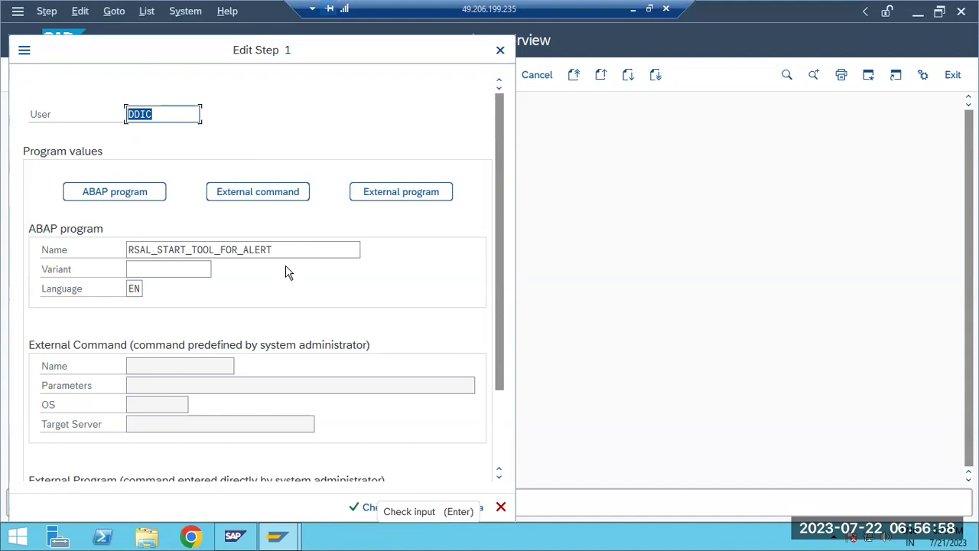
{"action": "left_click", "coordinate": [176, 115]}
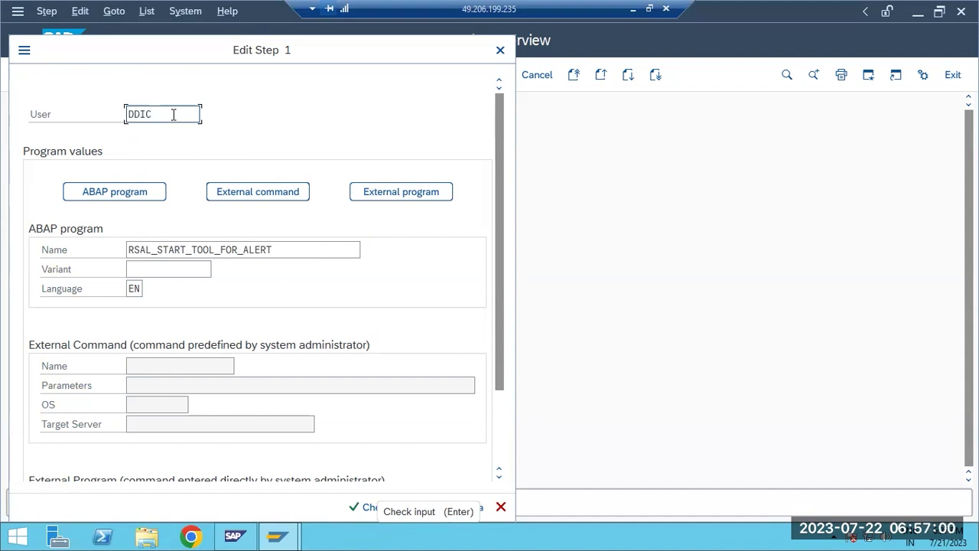
{"action": "key", "text": "BackSpace"}
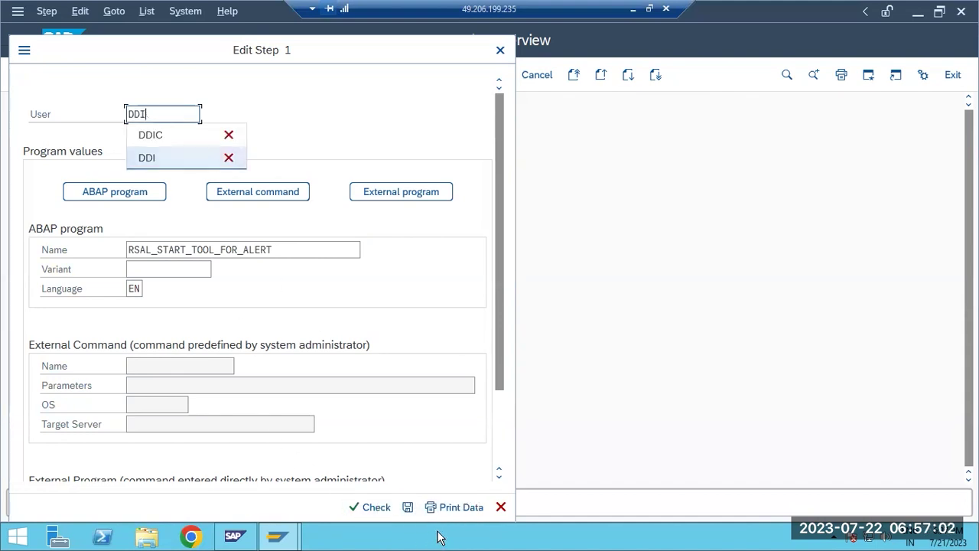
{"action": "left_click", "coordinate": [408, 507]}
{"action": "left_click_drag", "start_coordinate": [251, 380], "coordinate": [269, 201]}
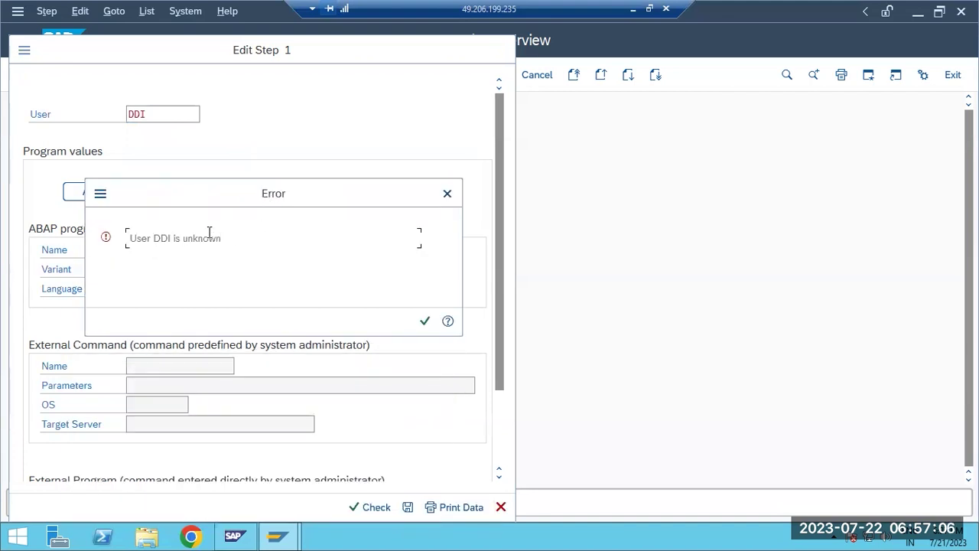
{"action": "left_click", "coordinate": [427, 322]}
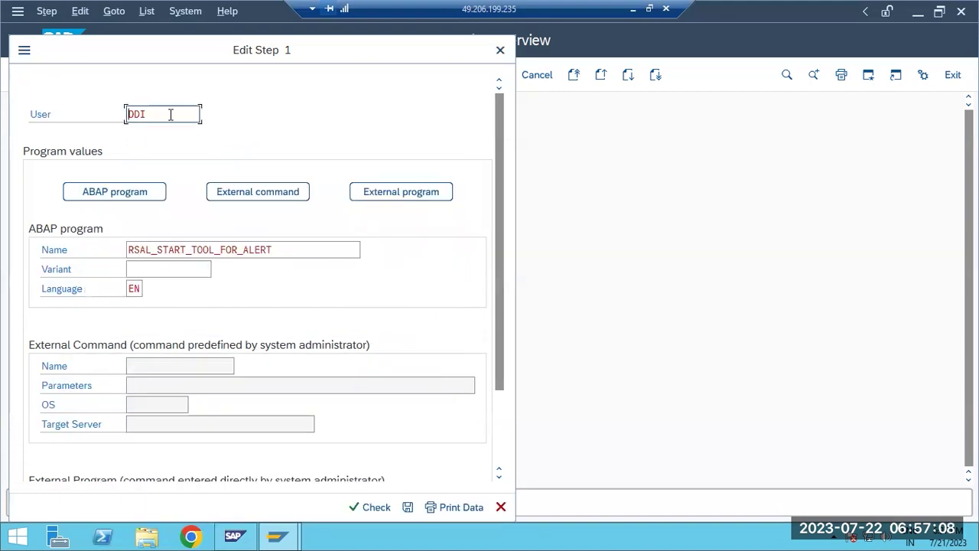
- Replace the step's user with DDIC and save the step
{"action": "left_click", "coordinate": [166, 114]}
{"action": "key", "text": "BackSpace"}
{"action": "key", "text": "BackSpace"}
{"action": "key", "text": "BackSpace"}
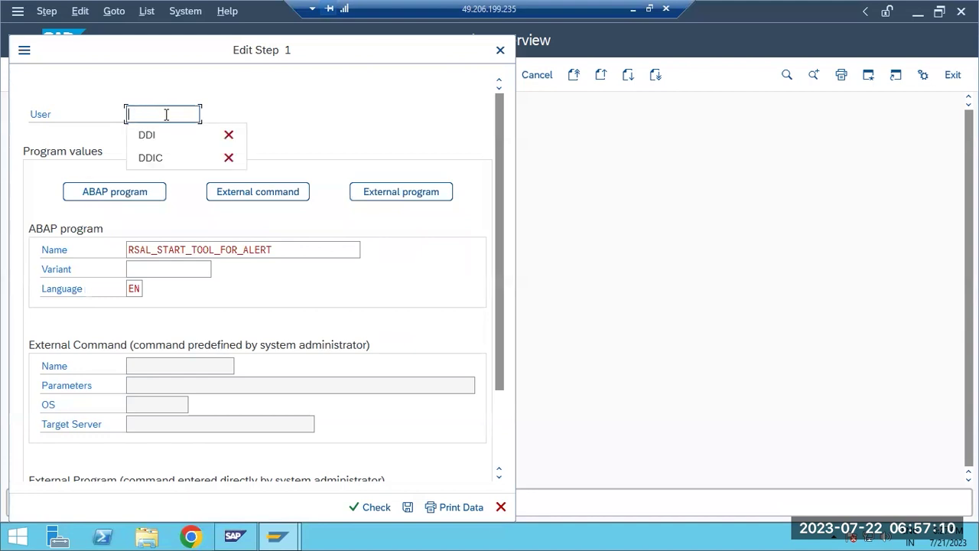
{"action": "type", "text": "DDIC"}
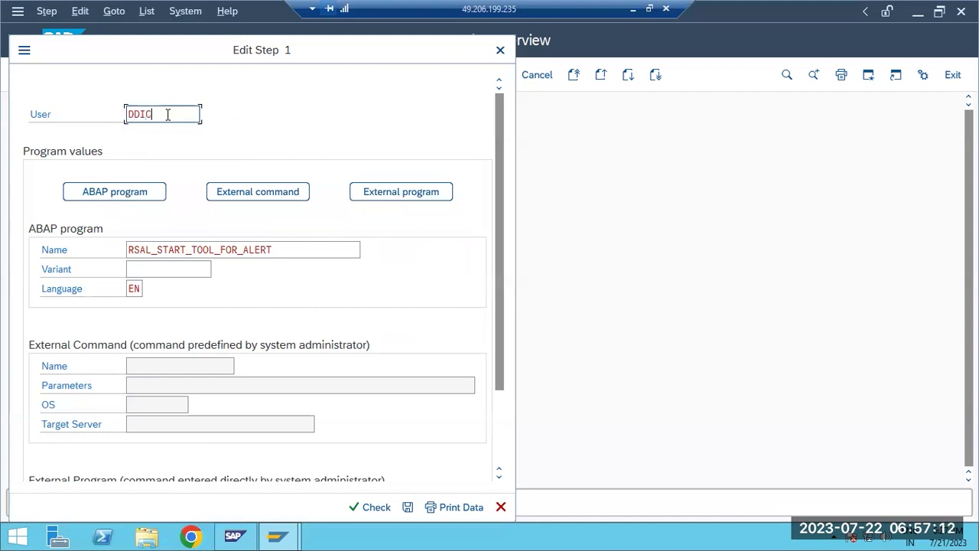
{"action": "left_click", "coordinate": [407, 508]}
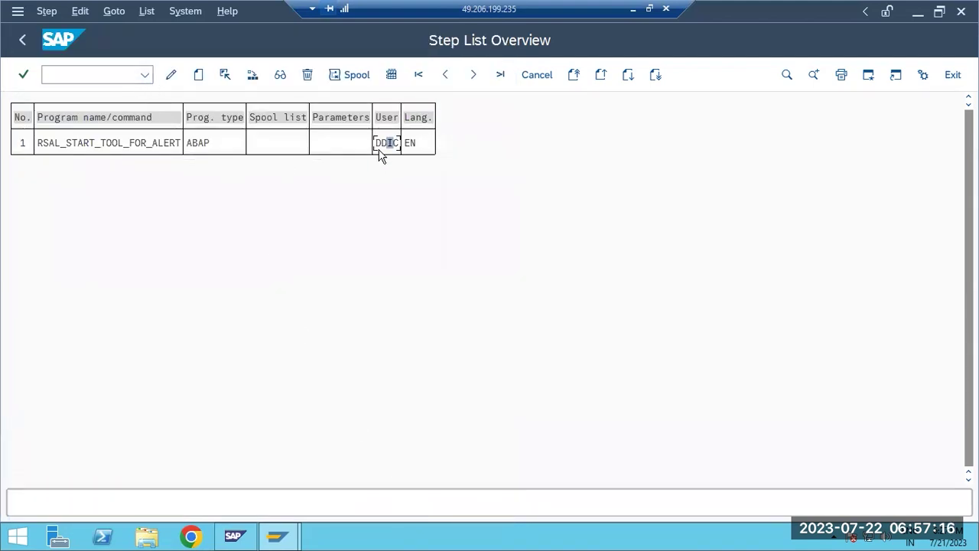
- Reopen the RSAL_START_TOOL_FOR_ALERT step for editing, save it as it is, and save job EXAMPLE1
{"action": "left_click", "coordinate": [79, 147]}
{"action": "left_click", "coordinate": [171, 74]}
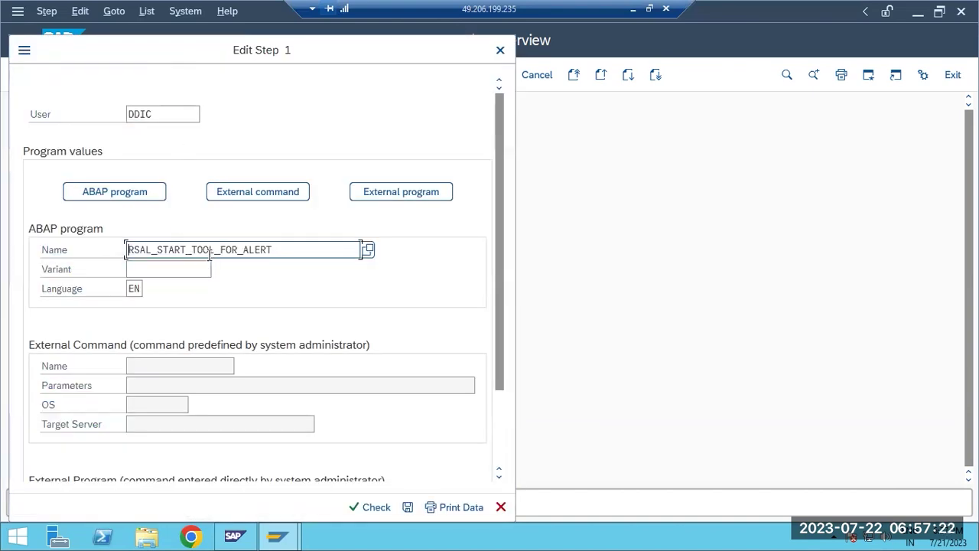
{"action": "left_click", "coordinate": [408, 508]}
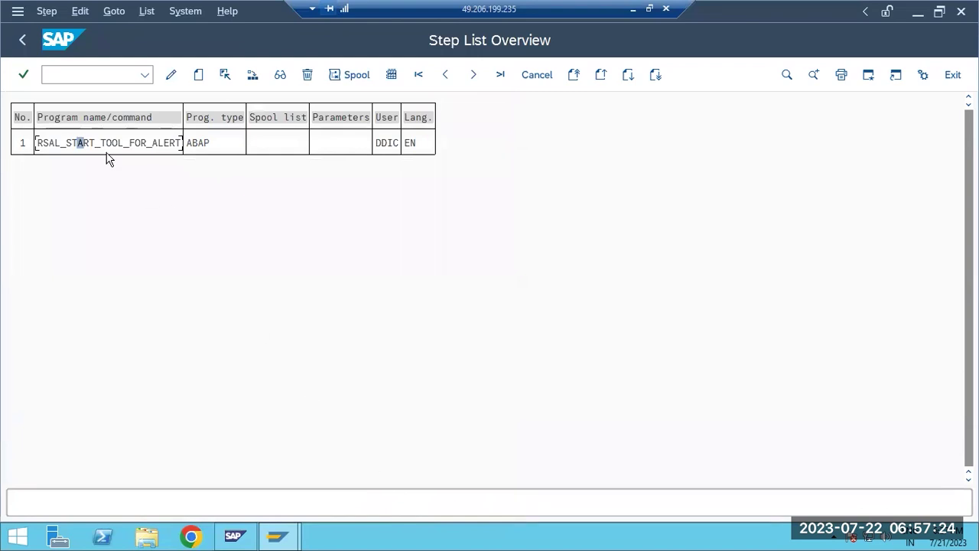
{"action": "left_click", "coordinate": [22, 43]}
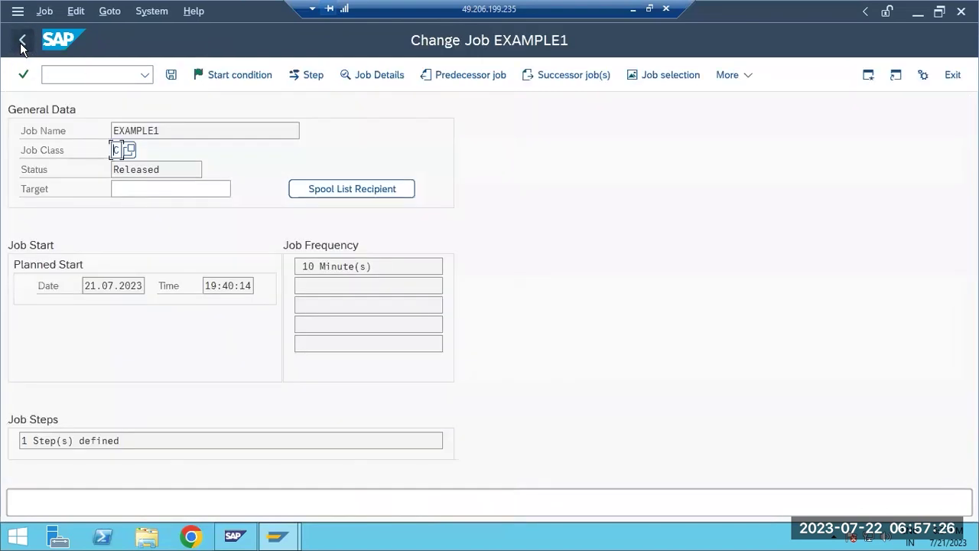
{"action": "left_click", "coordinate": [173, 75]}
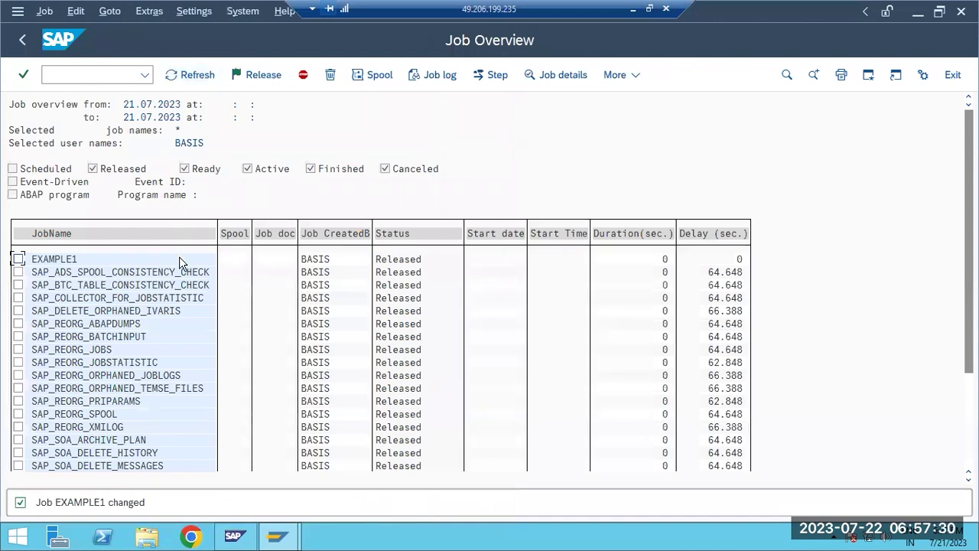
- Look through the full job overview list for user BASIS and return to its first entries
{"action": "scroll", "coordinate": [148, 302], "scroll_direction": "down", "scroll_amount": 1}
{"action": "scroll", "coordinate": [148, 302], "scroll_direction": "down", "scroll_amount": 5}
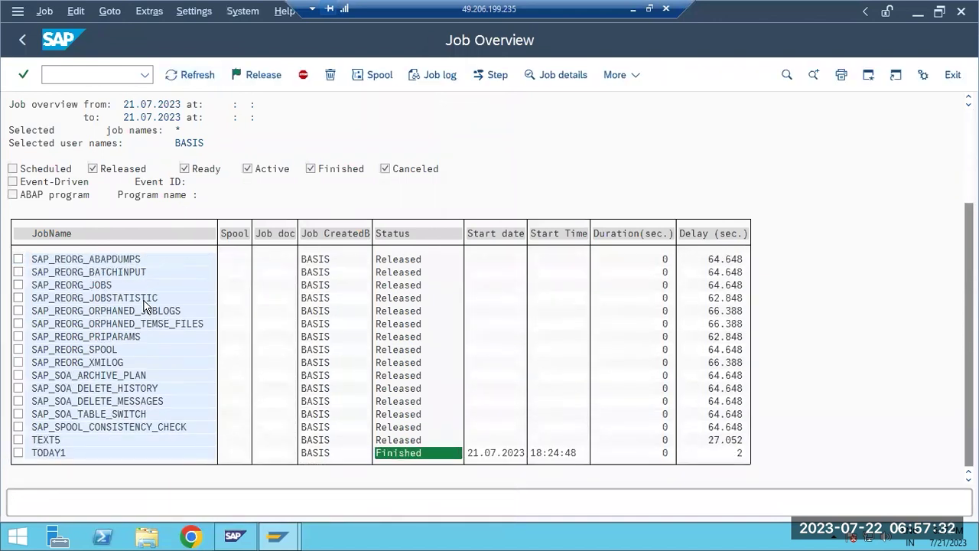
{"action": "scroll", "coordinate": [145, 304], "scroll_direction": "up", "scroll_amount": 6}
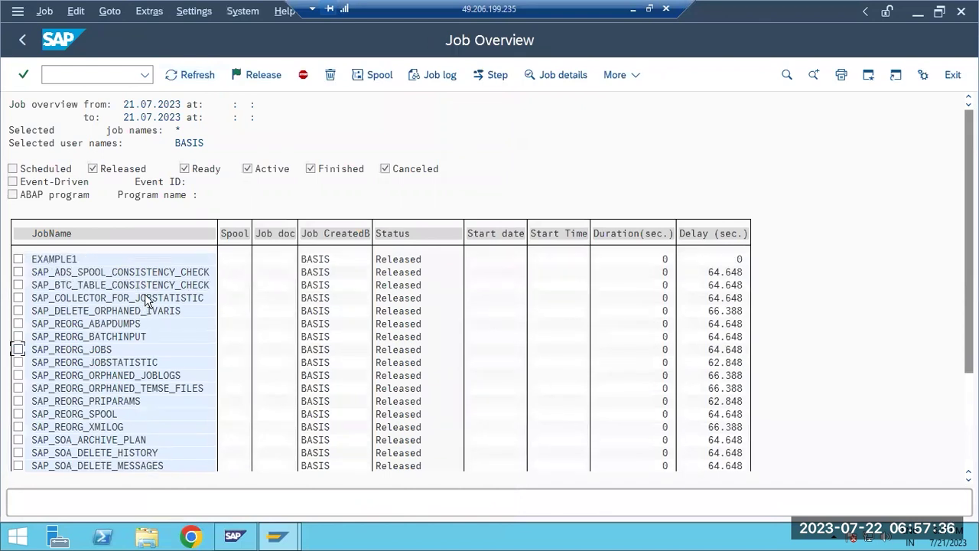
- Leave the job overview and selection for SAP Easy Access and try to open transaction SMM37
{"action": "left_click", "coordinate": [23, 42]}
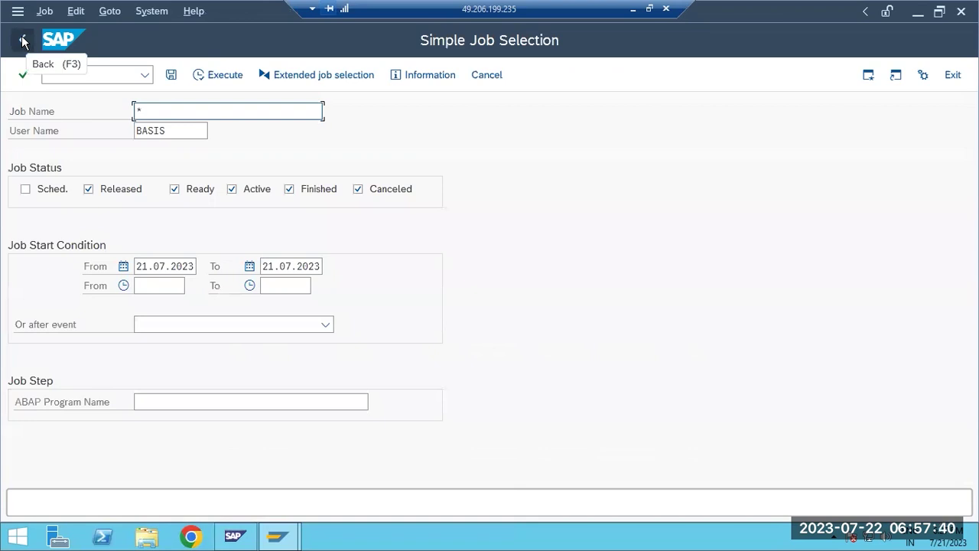
{"action": "left_click", "coordinate": [23, 42]}
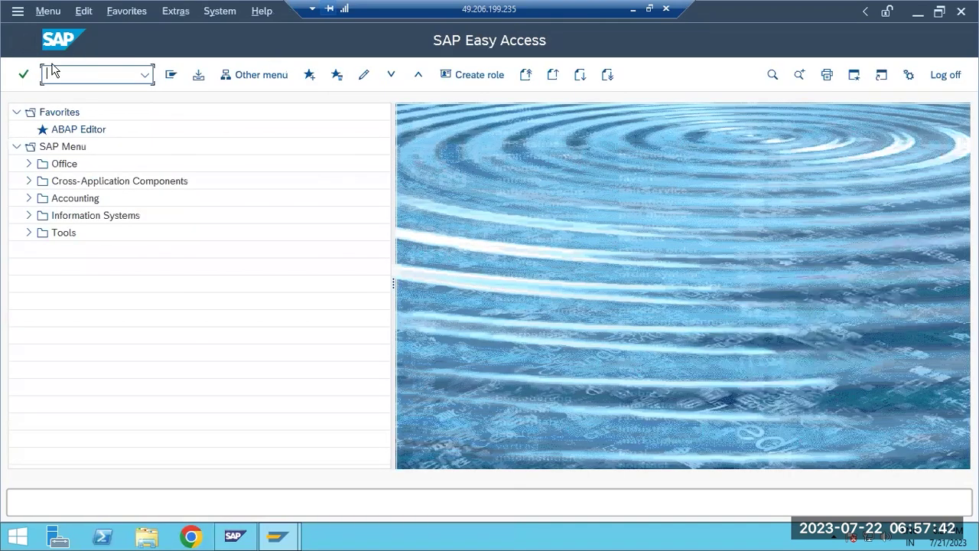
{"action": "type", "text": "smm37"}
{"action": "key", "text": "Return"}
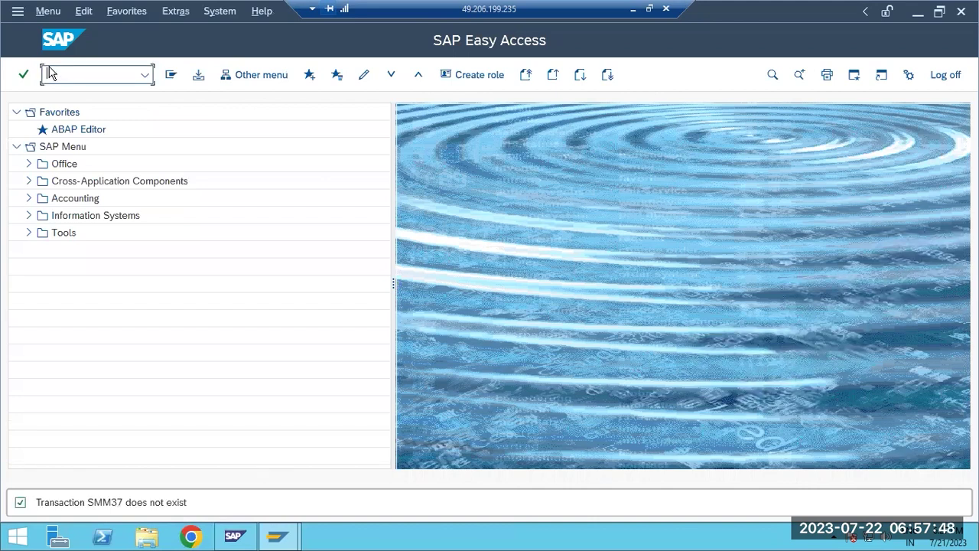
- Open transaction SM37 and run the job selection with its preset criteria
{"action": "type", "text": "sm37"}
{"action": "key", "text": "Return"}
{"action": "left_click", "coordinate": [227, 77]}
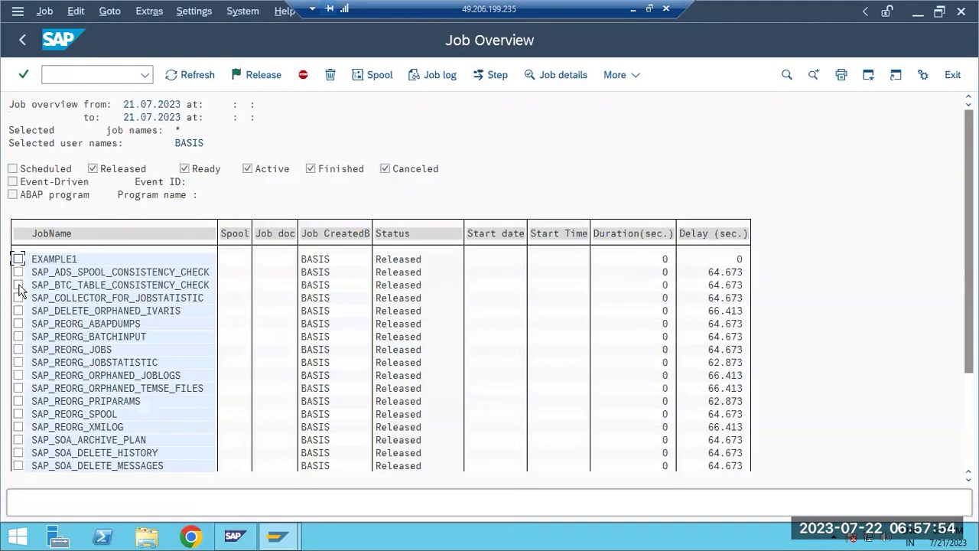
- Copy the background job EXAMPLE1 and return to the SAP Easy Access screen
{"action": "left_click", "coordinate": [17, 258]}
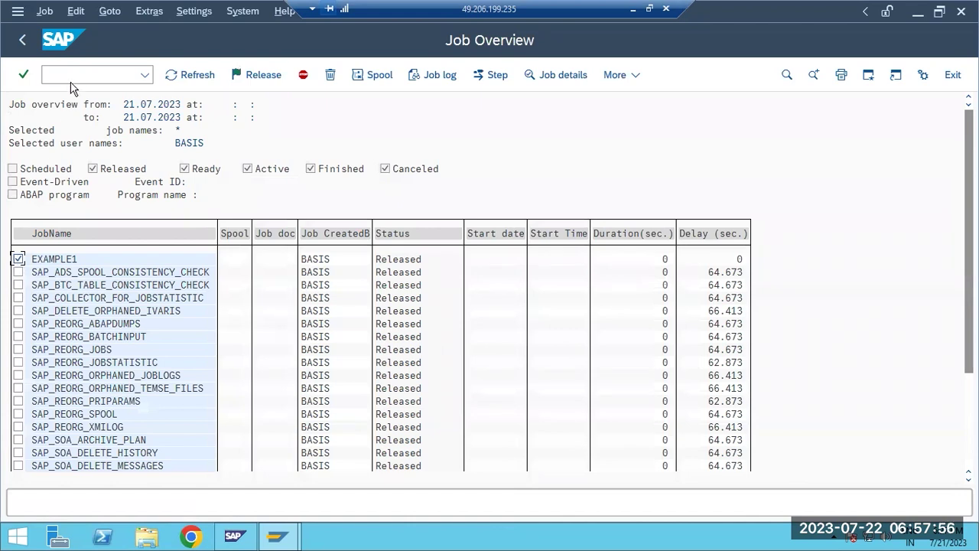
{"action": "left_click", "coordinate": [44, 12]}
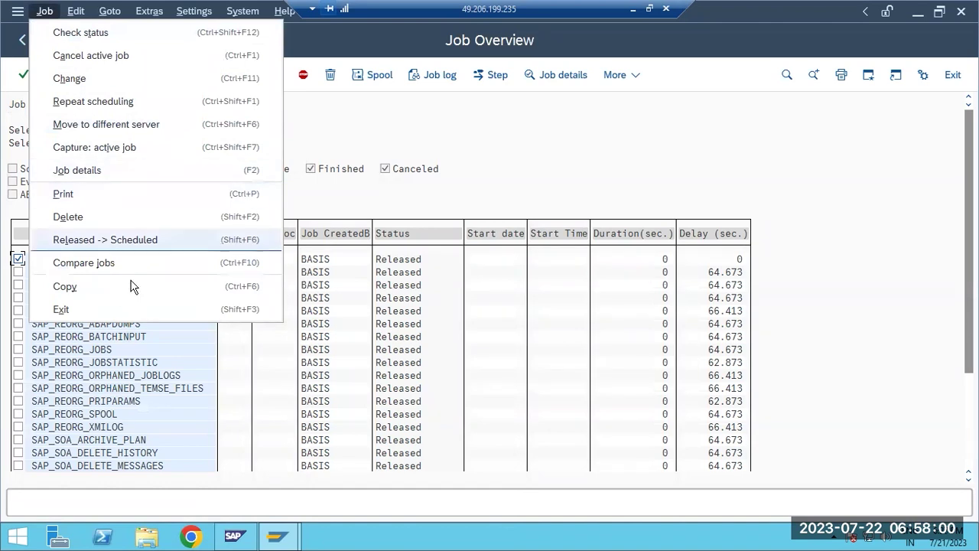
{"action": "left_click", "coordinate": [71, 289]}
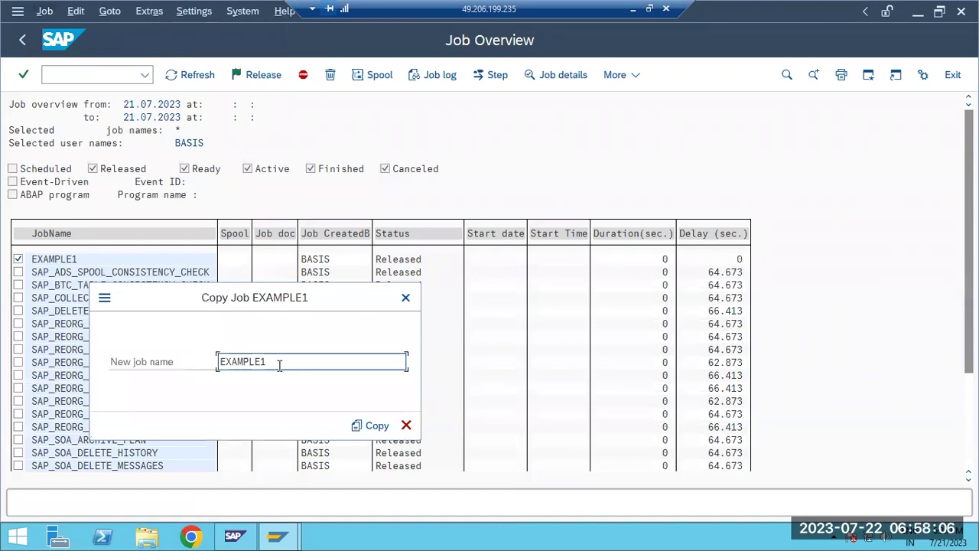
{"action": "type", "text": "1"}
{"action": "left_click", "coordinate": [370, 425]}
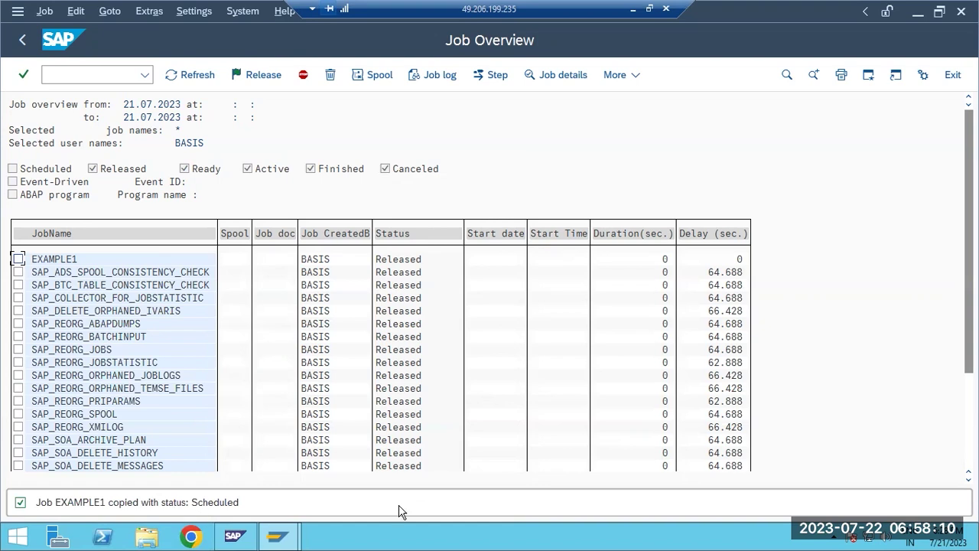
{"action": "left_click", "coordinate": [23, 41]}
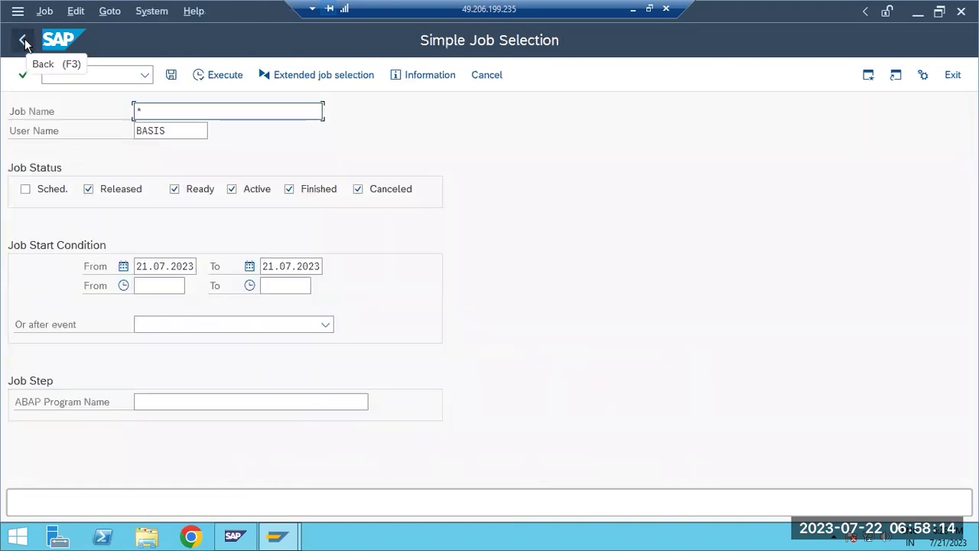
{"action": "left_click", "coordinate": [24, 42]}
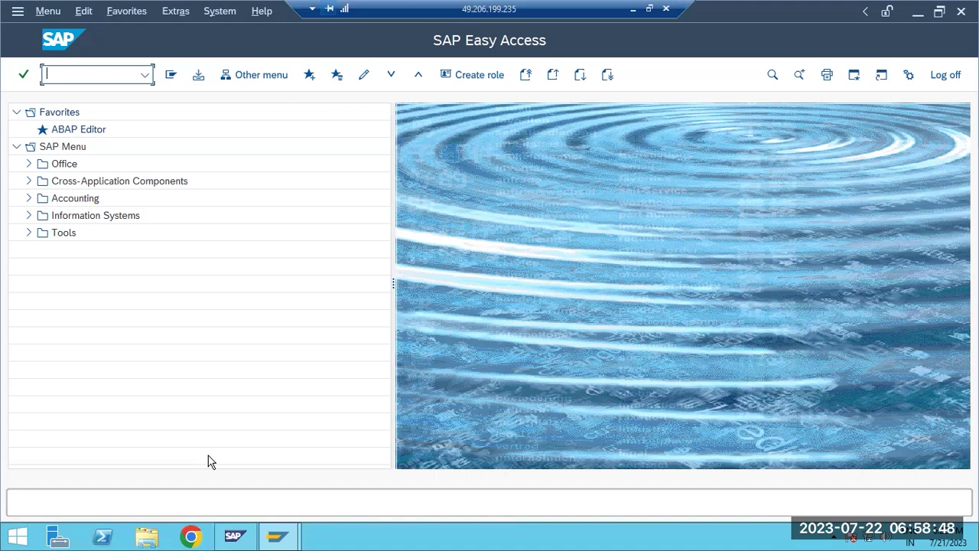
- Switch to the Paint notes and delete all the old text in the open text box
{"action": "left_click", "coordinate": [634, 10]}
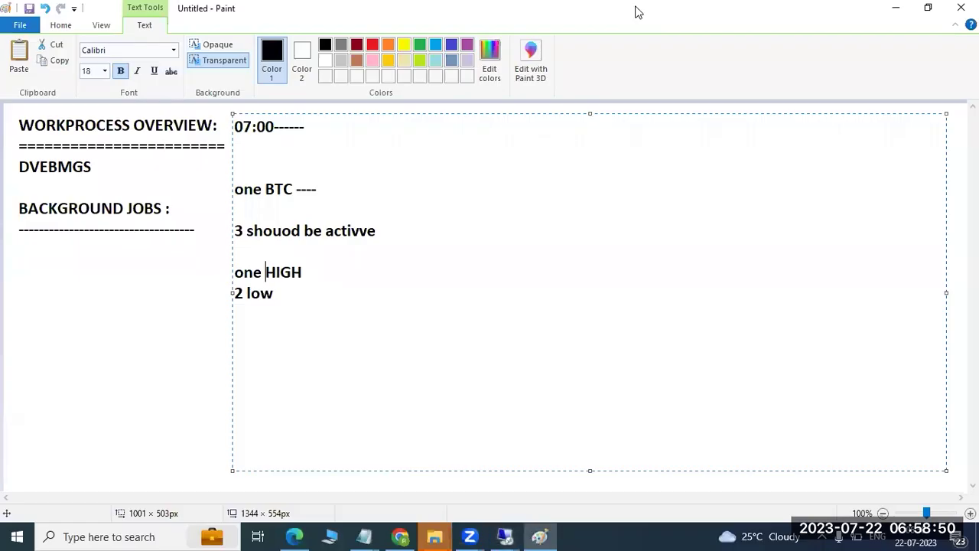
{"action": "left_click_drag", "start_coordinate": [331, 302], "coordinate": [228, 127]}
{"action": "key", "text": "Delete"}
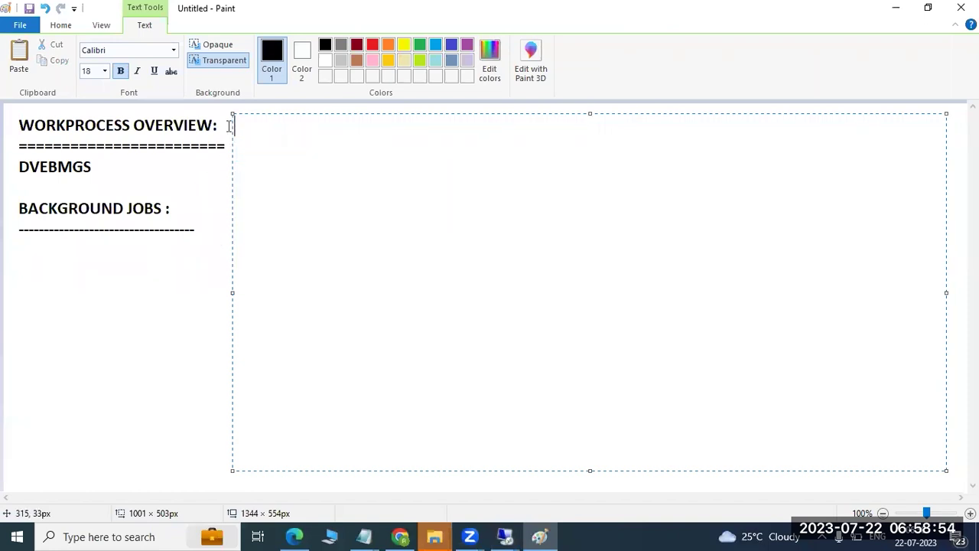
- Write the heading "MESSAGE SERVER:" in the empty text box and underline it with a row of equals signs
{"action": "type", "text": "MESAAGE SERVER"}
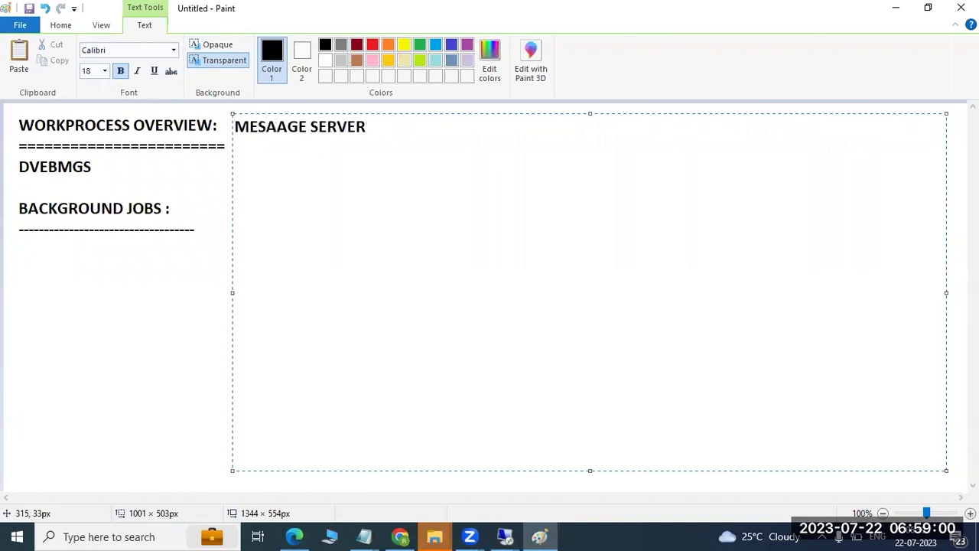
{"action": "left_click", "coordinate": [287, 124]}
{"action": "key", "text": "BackSpace"}
{"action": "key", "text": "BackSpace"}
{"action": "type", "text": "SA"}
{"action": "left_click", "coordinate": [394, 131]}
{"action": "type", "text": ":"}
{"action": "key", "text": "Return"}
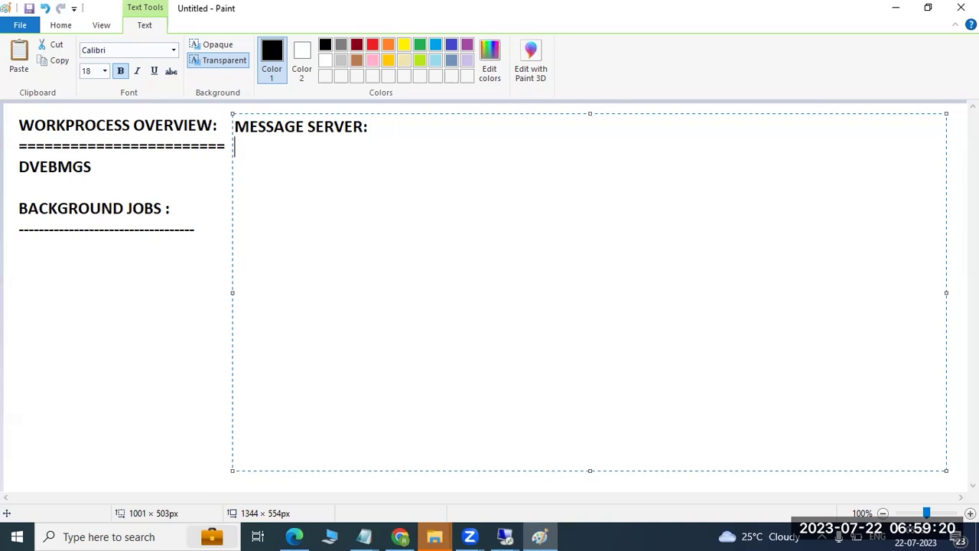
{"action": "type", "text": "================"}
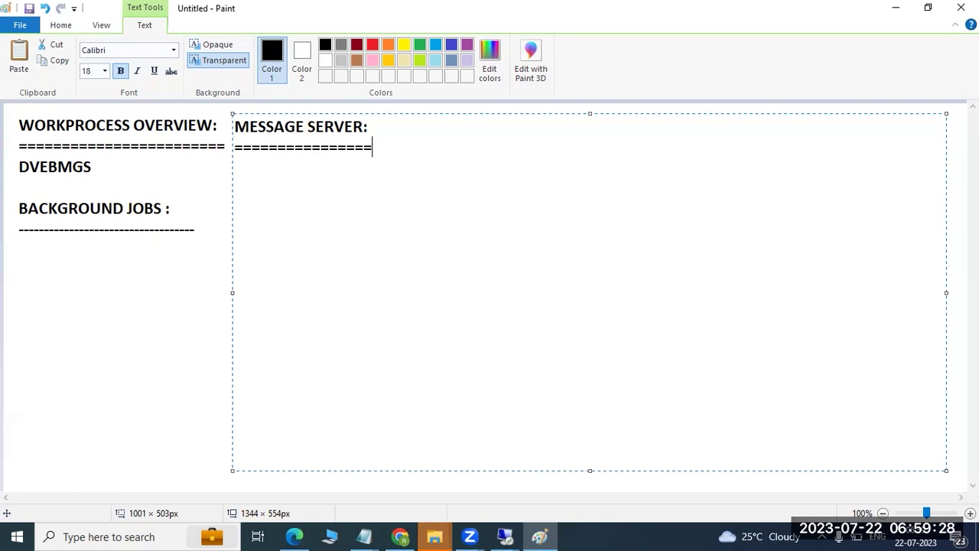
- Add the transaction code SMMS after the underline of the message server heading and highlight it
{"action": "type", "text": "SM12"}
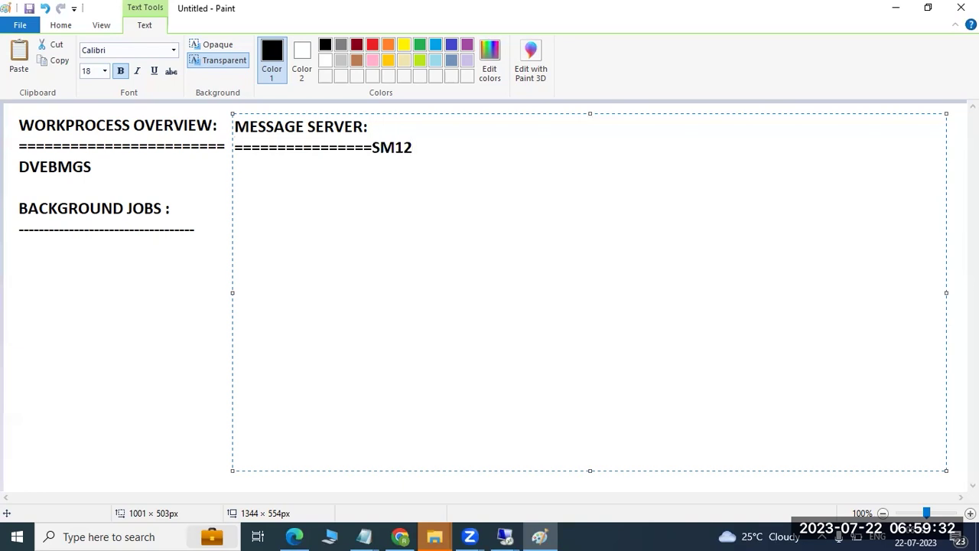
{"action": "key", "text": "BackSpace"}
{"action": "key", "text": "BackSpace"}
{"action": "type", "text": "MS"}
{"action": "left_click_drag", "start_coordinate": [295, 127], "coordinate": [335, 128]}
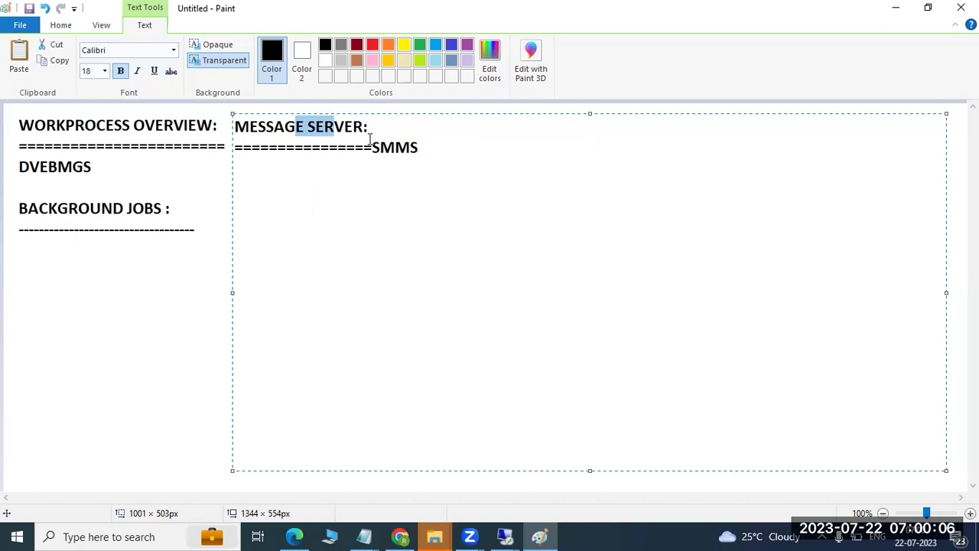
{"action": "left_click_drag", "start_coordinate": [372, 147], "coordinate": [419, 148]}
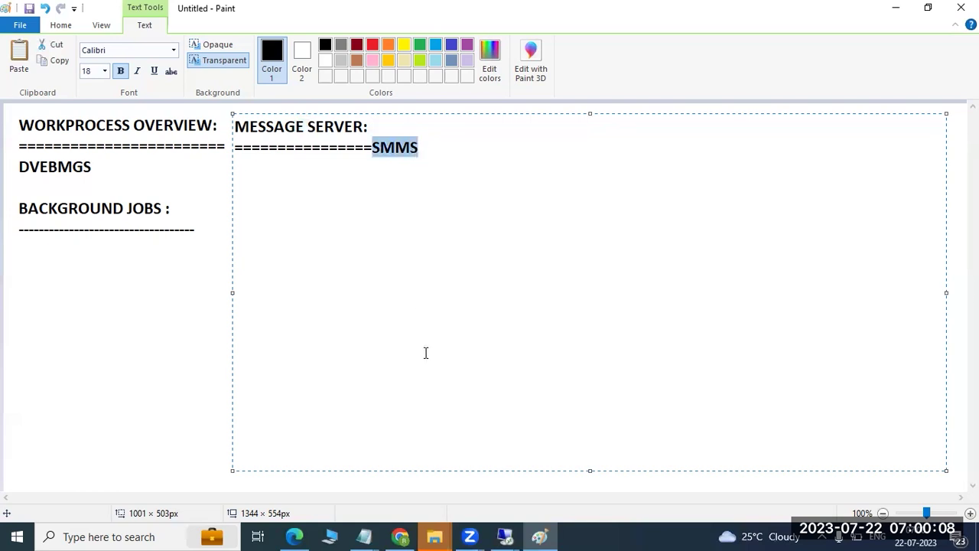
- Switch to the SAP Management Console on the remote server and show the process list of PRD instance sapwindows1 5
{"action": "mouse_move", "coordinate": [506, 537]}
{"action": "left_click", "coordinate": [576, 477]}
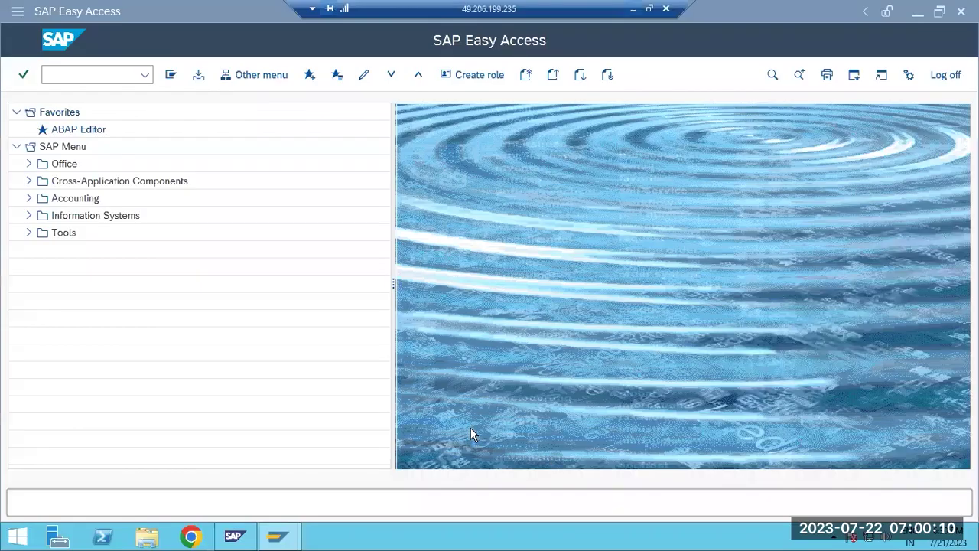
{"action": "left_click", "coordinate": [235, 540]}
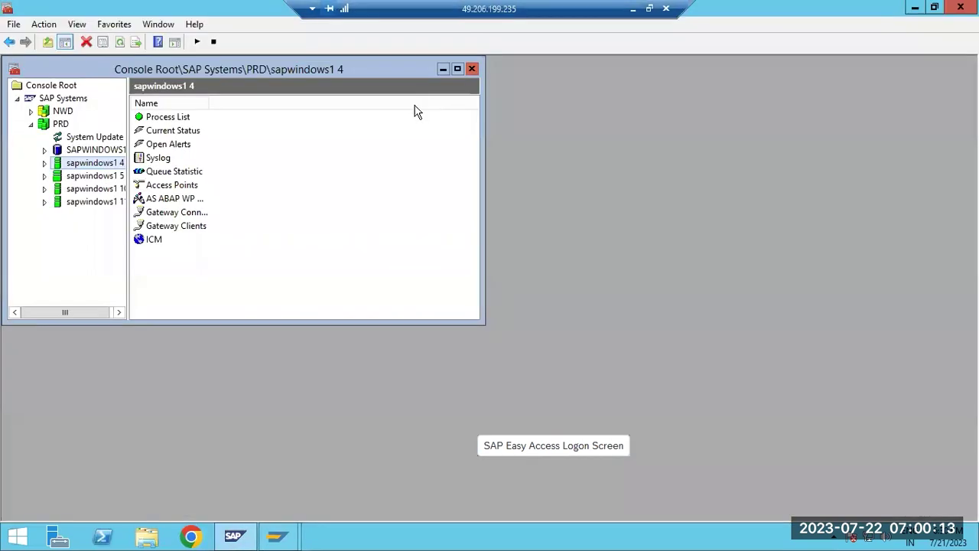
{"action": "left_click", "coordinate": [458, 69]}
{"action": "left_click", "coordinate": [36, 152]}
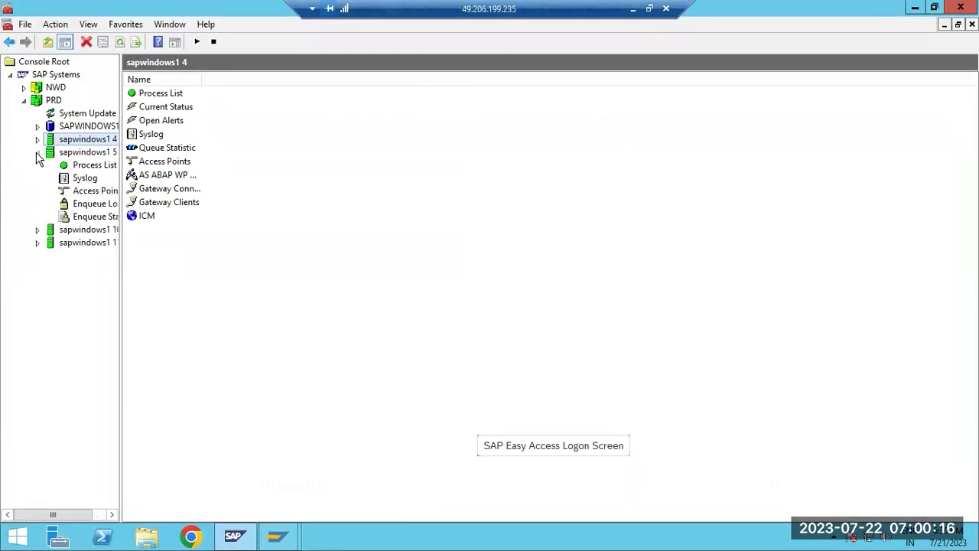
{"action": "left_click", "coordinate": [78, 158]}
{"action": "left_click", "coordinate": [78, 167]}
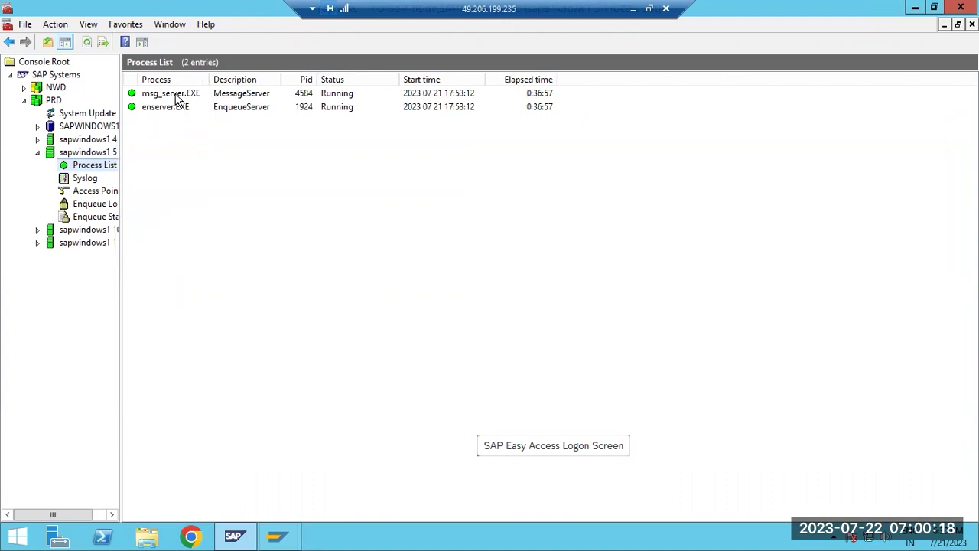
- Shut down the msg_server.EXE process with the INT signal
{"action": "right_click", "coordinate": [177, 93]}
{"action": "mouse_move", "coordinate": [267, 138]}
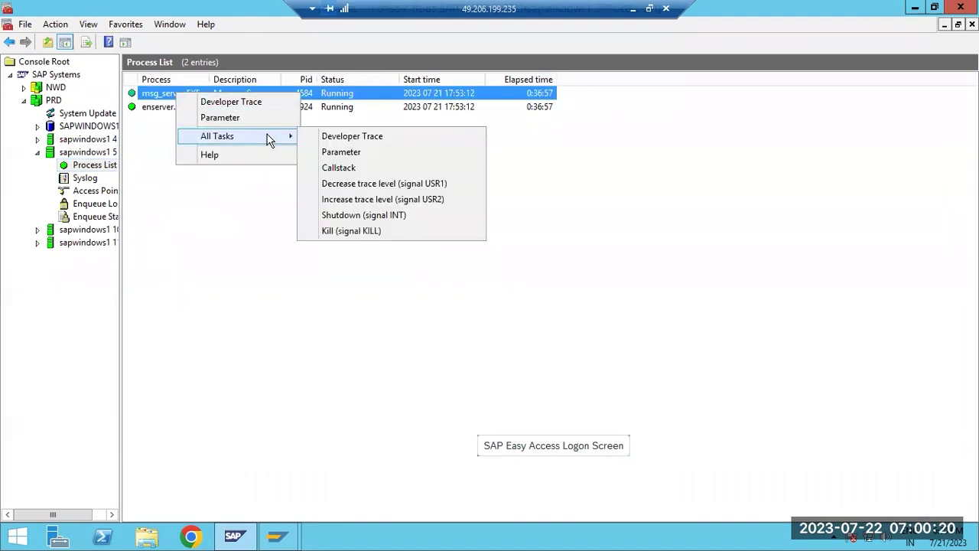
{"action": "left_click", "coordinate": [331, 215]}
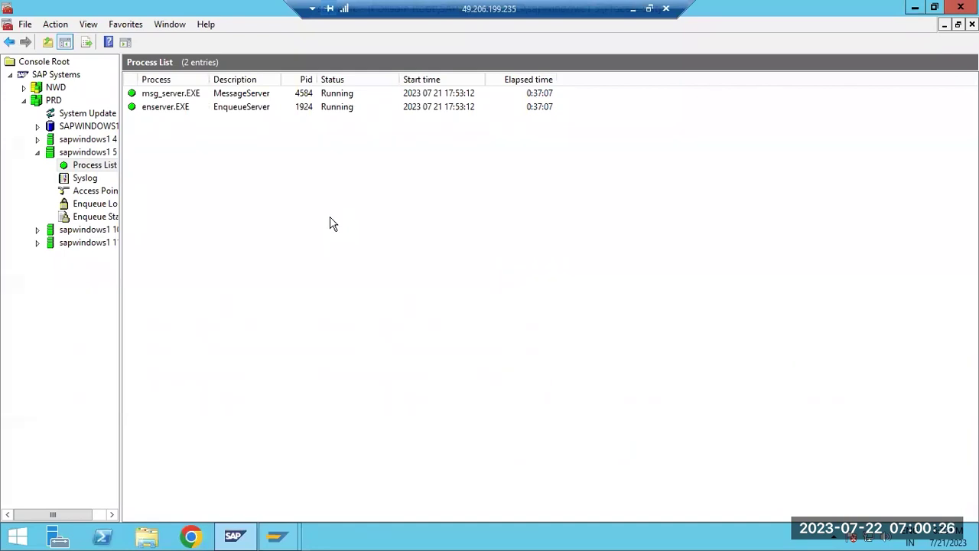
- Refresh the process list of PRD instance sapwindows1 5 to check the message server's status
{"action": "left_click", "coordinate": [81, 140]}
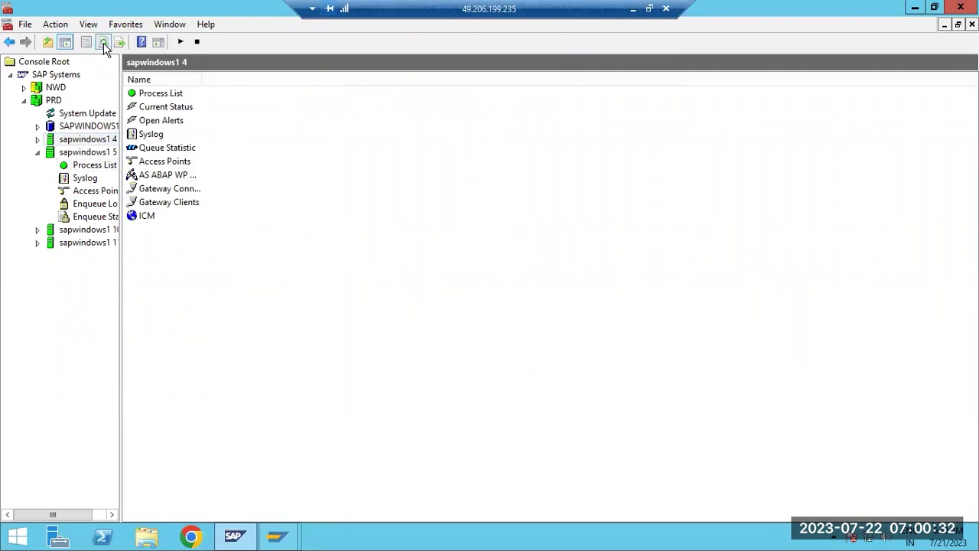
{"action": "left_click", "coordinate": [92, 165]}
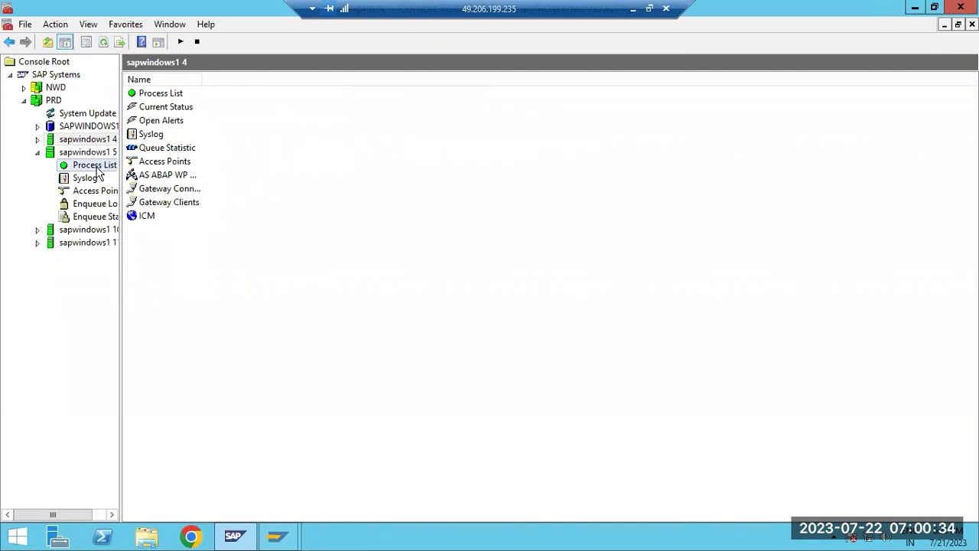
{"action": "left_click", "coordinate": [86, 43]}
{"action": "left_click", "coordinate": [87, 42]}
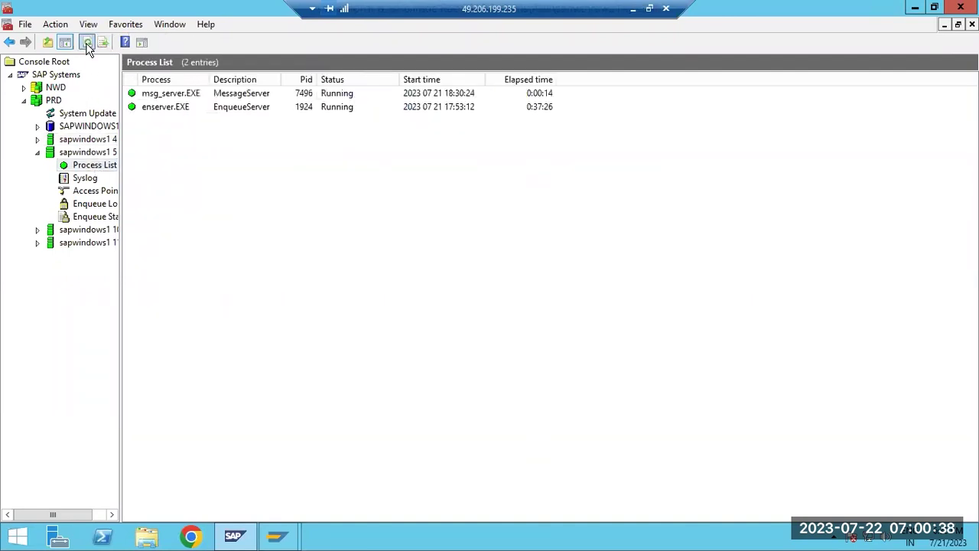
{"action": "left_click", "coordinate": [86, 42]}
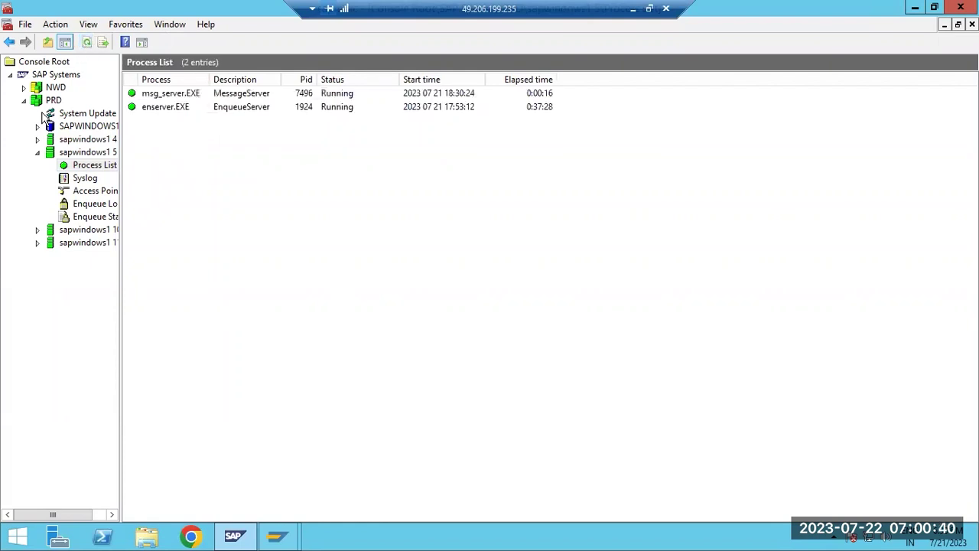
- Stop all NWD instances with a hard shutdown and a stop wait timeout of 300 seconds
{"action": "left_click", "coordinate": [25, 88]}
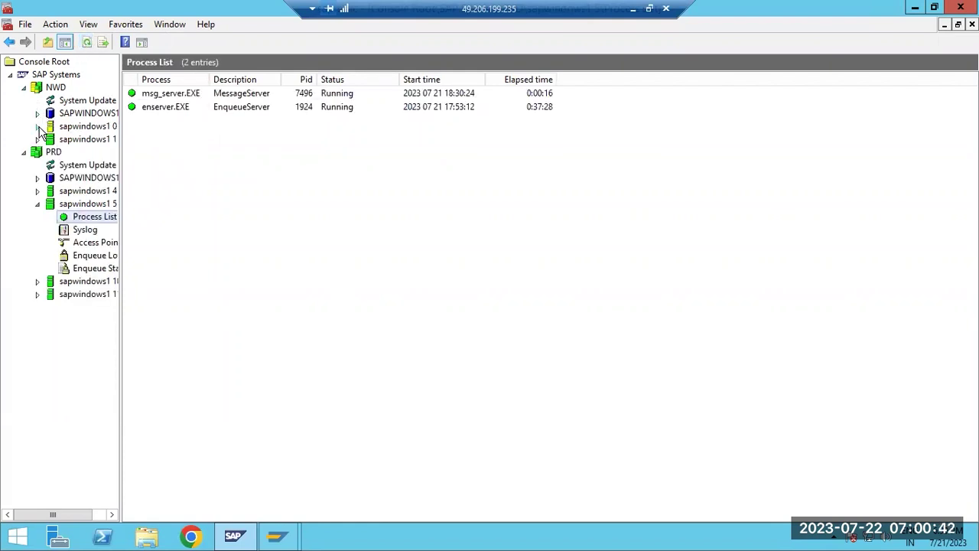
{"action": "left_click", "coordinate": [37, 126]}
{"action": "left_click", "coordinate": [64, 139]}
{"action": "left_click", "coordinate": [24, 88]}
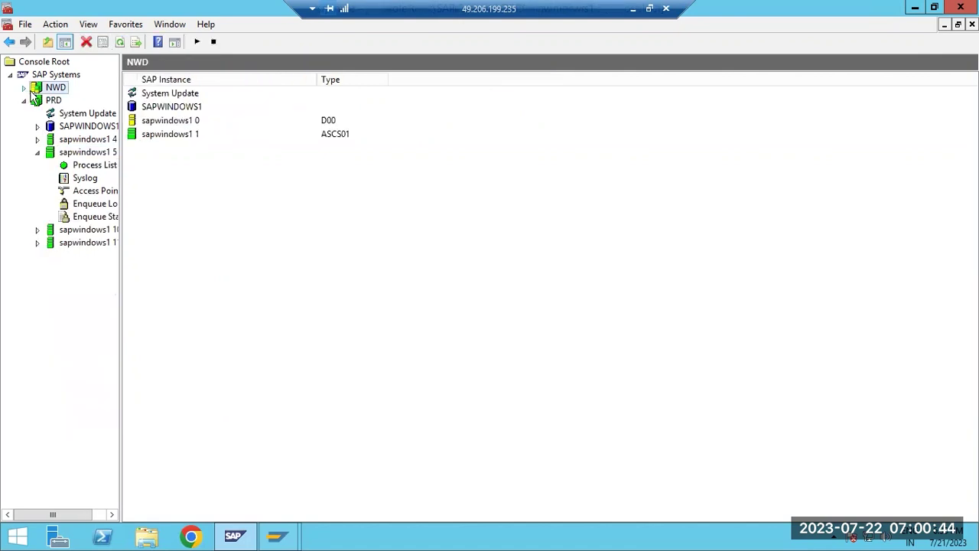
{"action": "right_click", "coordinate": [36, 90]}
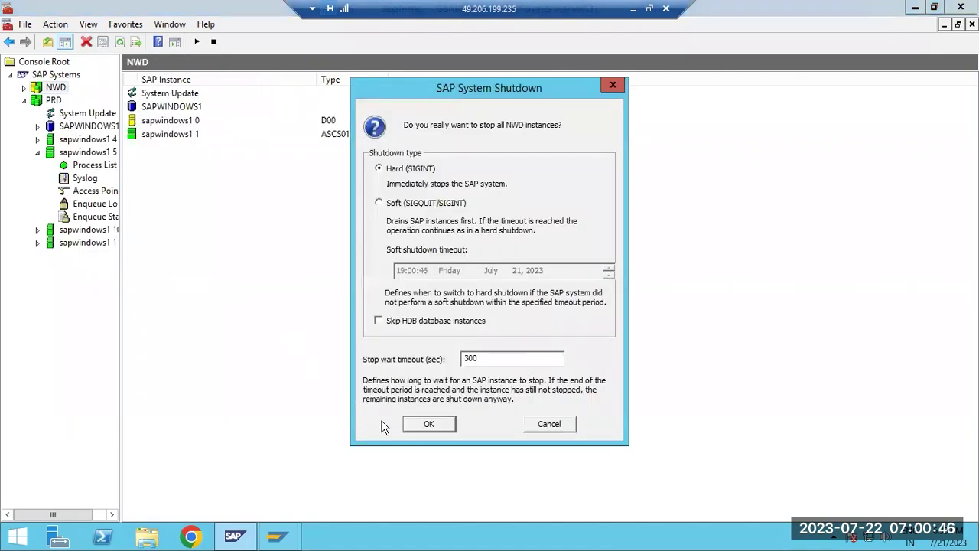
{"action": "left_click", "coordinate": [417, 425]}
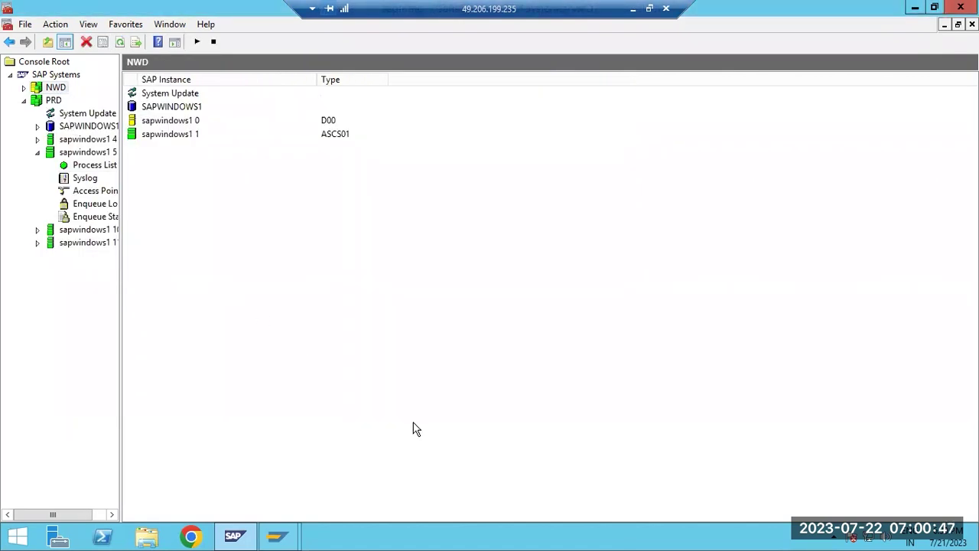
- Recheck the sapwindows1 5 process list, and examine the message server's host and service with transaction SMMS in SAP Easy Access
{"action": "left_click", "coordinate": [86, 170]}
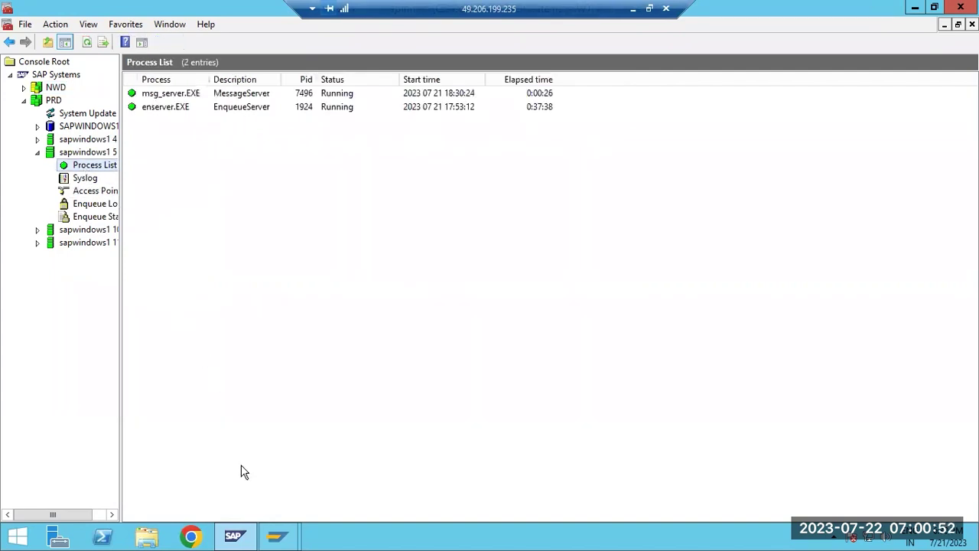
{"action": "mouse_move", "coordinate": [277, 536]}
{"action": "left_click", "coordinate": [344, 472]}
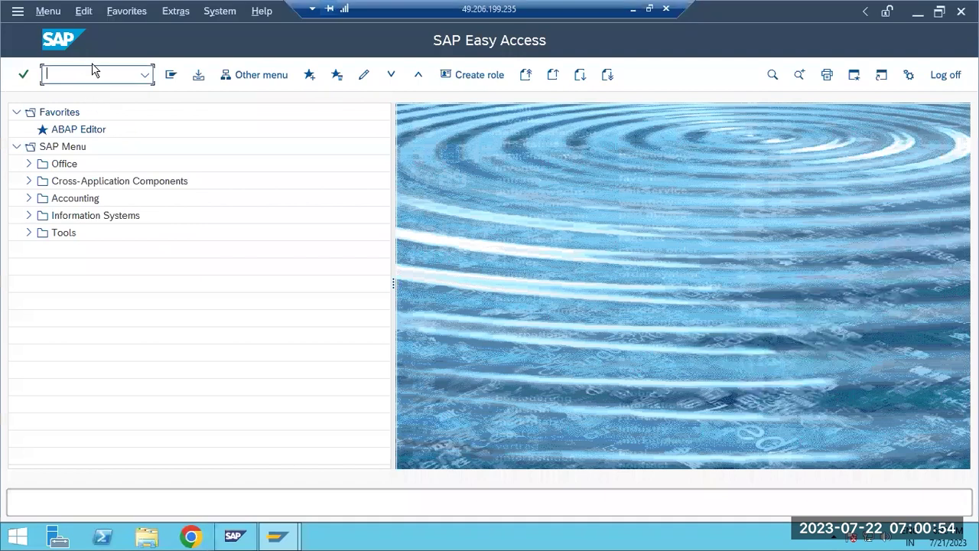
{"action": "type", "text": "smms"}
{"action": "key", "text": "Return"}
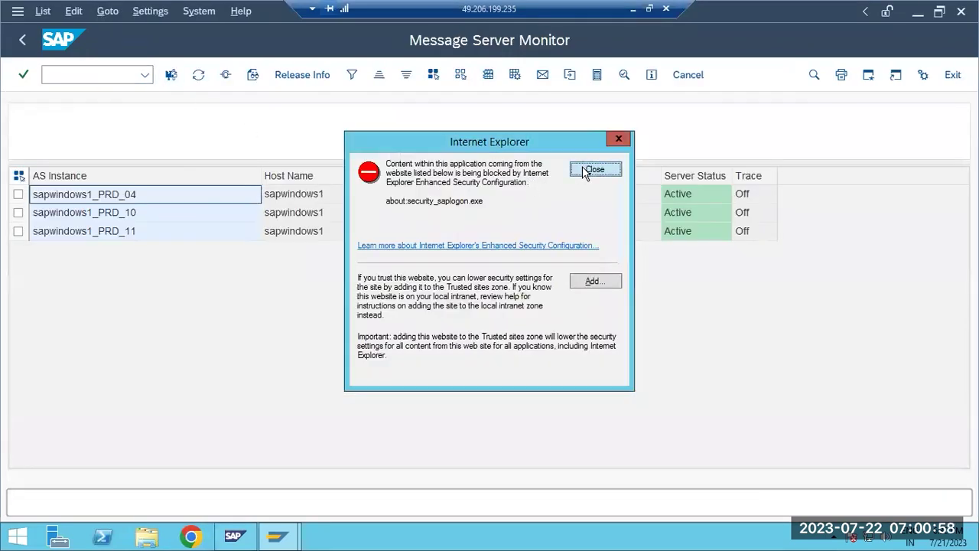
{"action": "left_click", "coordinate": [594, 169]}
{"action": "left_click_drag", "start_coordinate": [150, 115], "coordinate": [268, 114]}
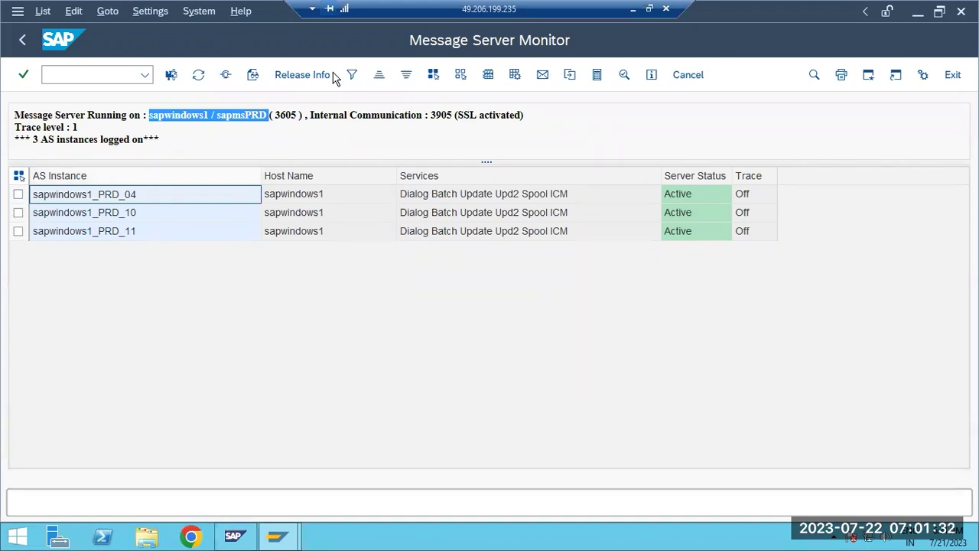
- Switch back to the Paint notes and finish the message server text box
{"action": "key", "text": "alt+Tab"}
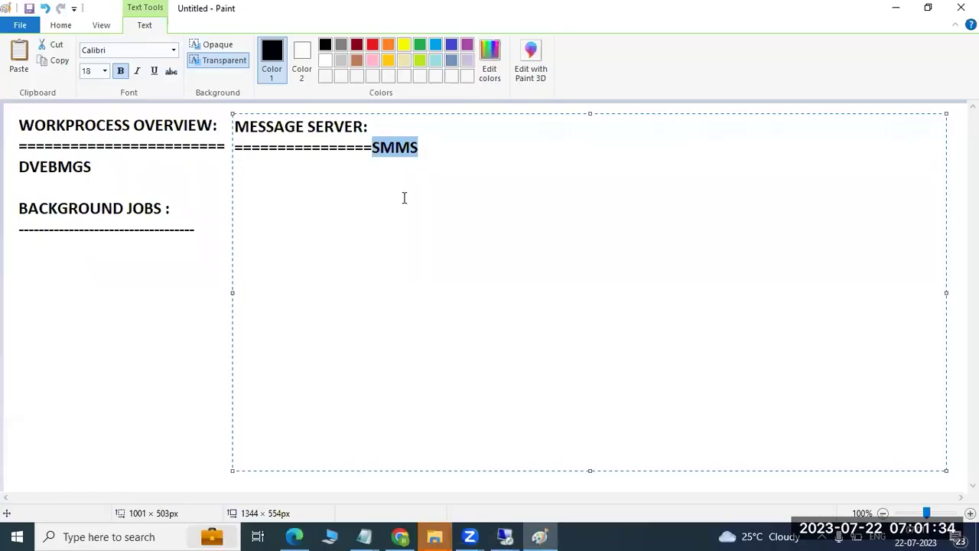
{"action": "left_click", "coordinate": [184, 291]}
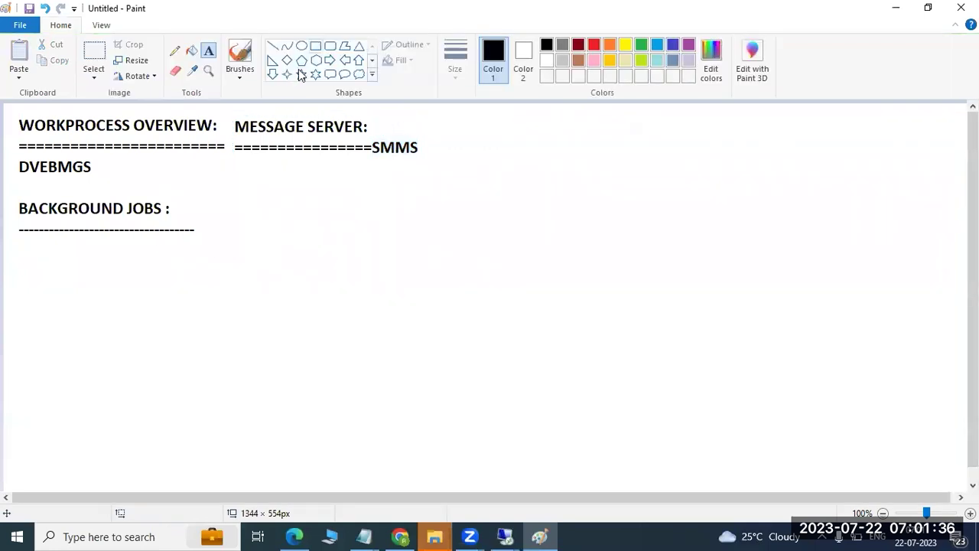
- Draw a large rectangle containing two nested boxes below the SMMS note, plus a small box above it and a medium box beneath it
{"action": "left_click", "coordinate": [315, 46]}
{"action": "left_click_drag", "start_coordinate": [442, 115], "coordinate": [521, 131]}
{"action": "mouse_move", "coordinate": [363, 162]}
{"action": "left_mouse_down"}
{"action": "mouse_move", "coordinate": [388, 174]}
{"action": "mouse_move", "coordinate": [442, 264]}
{"action": "mouse_move", "coordinate": [557, 320]}
{"action": "mouse_move", "coordinate": [595, 322]}
{"action": "left_mouse_up"}
{"action": "left_click_drag", "start_coordinate": [457, 395], "coordinate": [616, 475]}
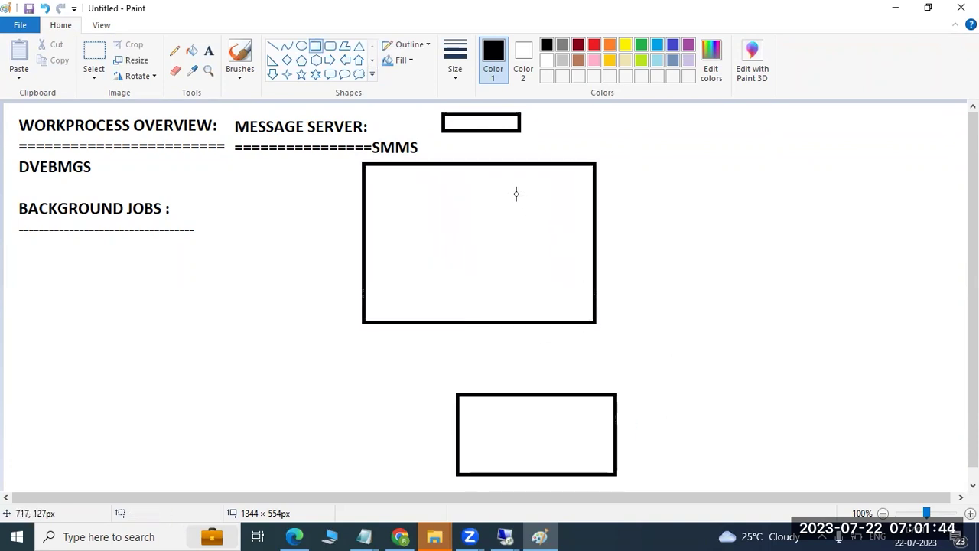
{"action": "left_click_drag", "start_coordinate": [486, 174], "coordinate": [581, 230]}
{"action": "left_click_drag", "start_coordinate": [403, 247], "coordinate": [570, 296]}
{"action": "left_click", "coordinate": [649, 308]}
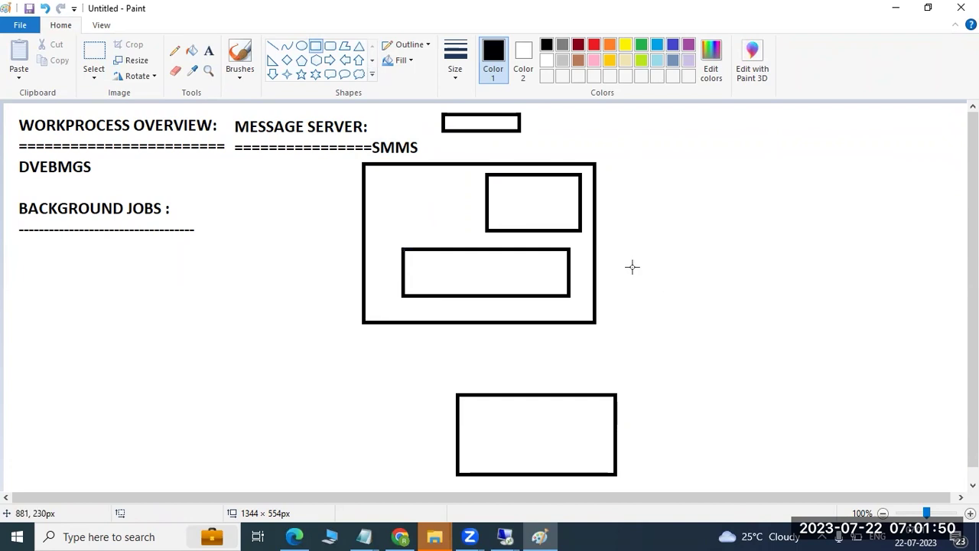
- Draw two more boxes outside the large rectangle, level with its lower nested box, the first about 107 × 66 px
{"action": "left_click_drag", "start_coordinate": [612, 247], "coordinate": [690, 295]}
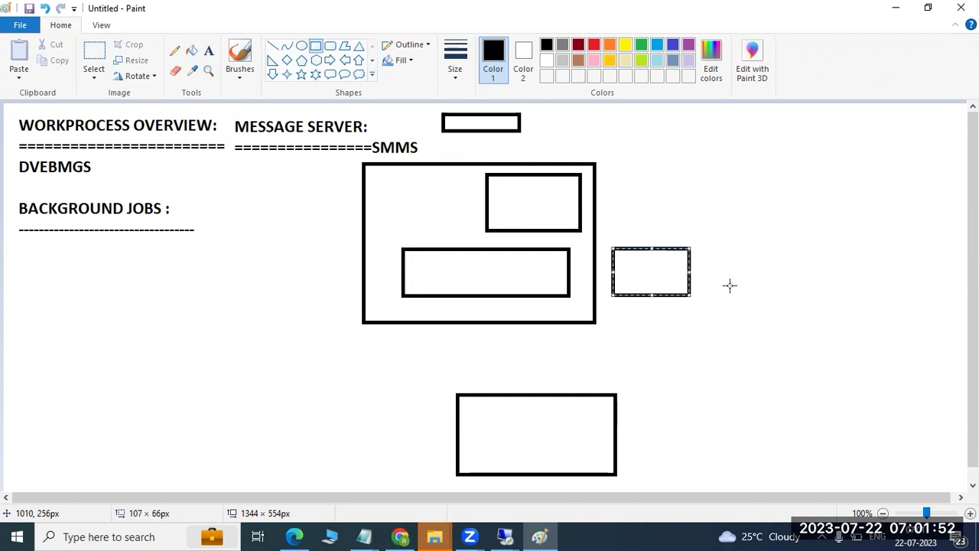
{"action": "left_click_drag", "start_coordinate": [736, 246], "coordinate": [831, 296]}
{"action": "left_click", "coordinate": [813, 327]}
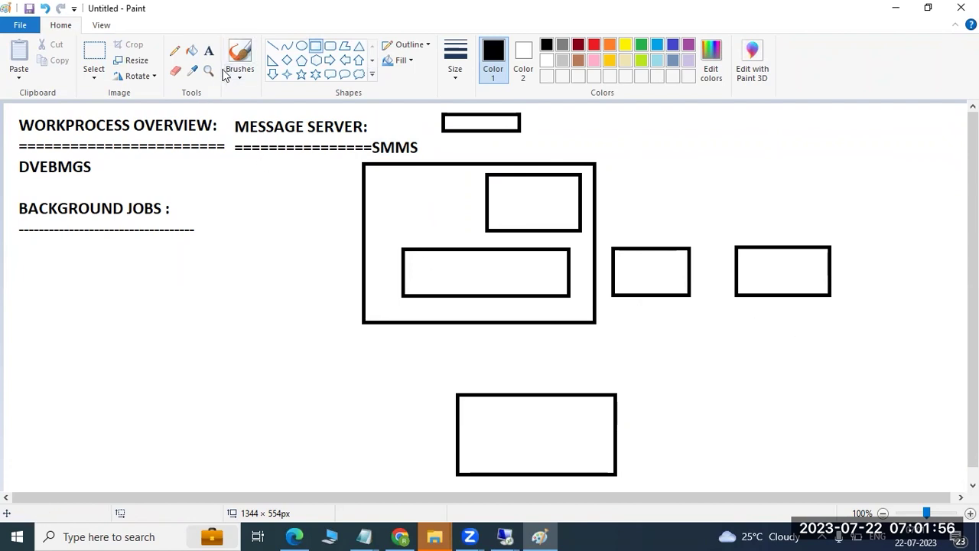
- Check the AS instance numbers in the SAP Message Server Monitor, and label the diagram's row of three boxes 04, 10 and 11 in Paint
{"action": "left_click", "coordinate": [505, 536]}
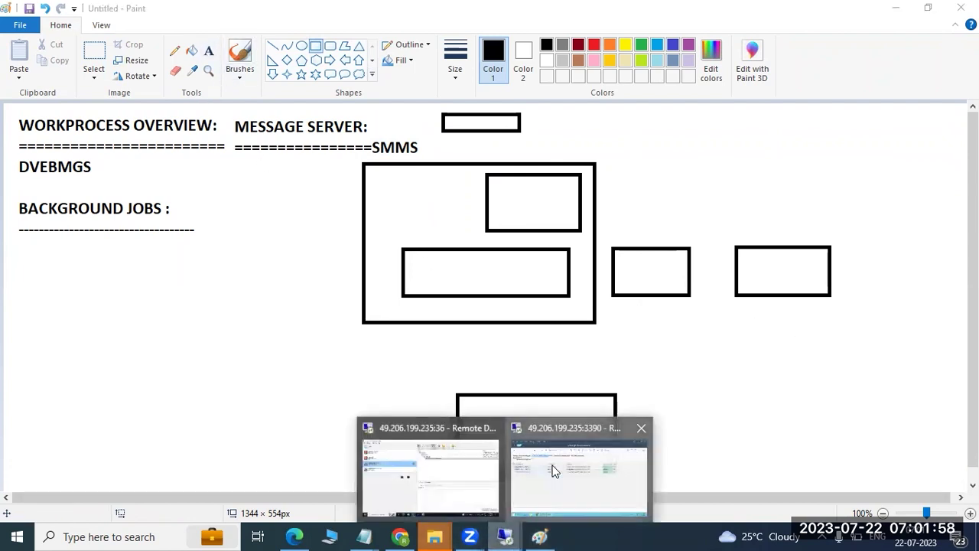
{"action": "left_click", "coordinate": [555, 470]}
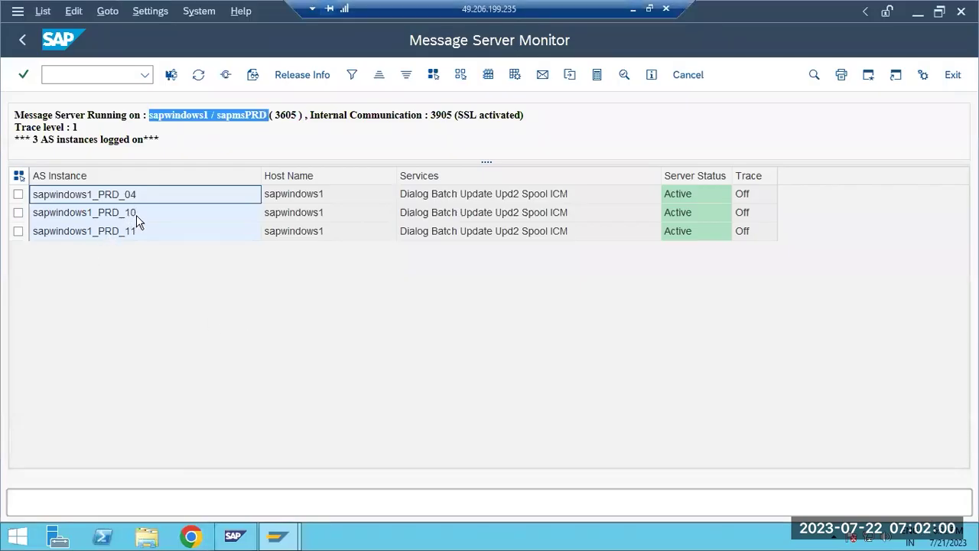
{"action": "left_click", "coordinate": [632, 8]}
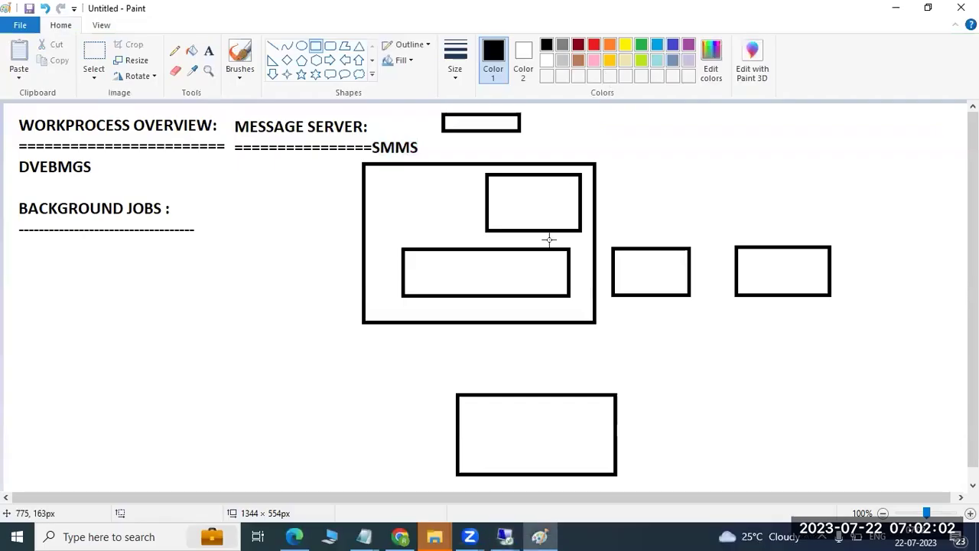
{"action": "left_click", "coordinate": [209, 50]}
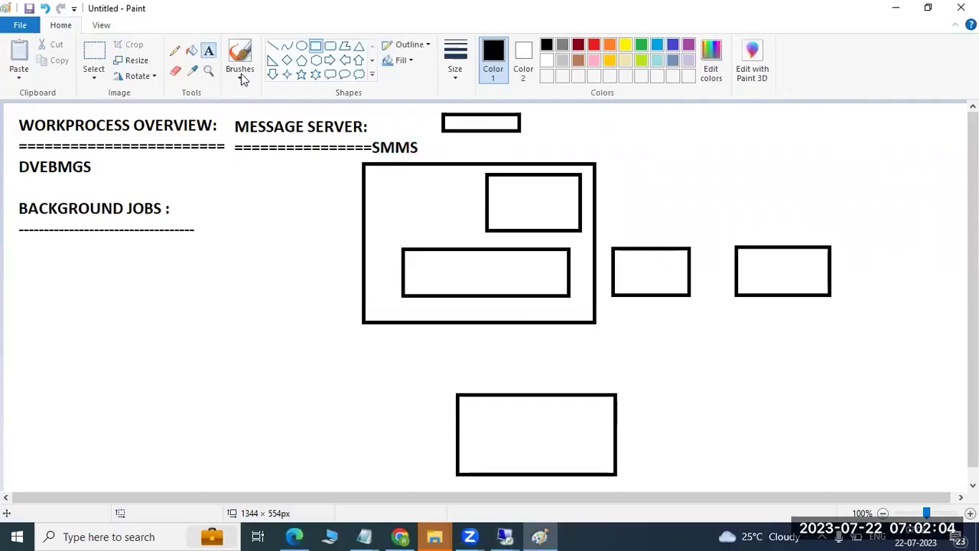
{"action": "left_click", "coordinate": [452, 266]}
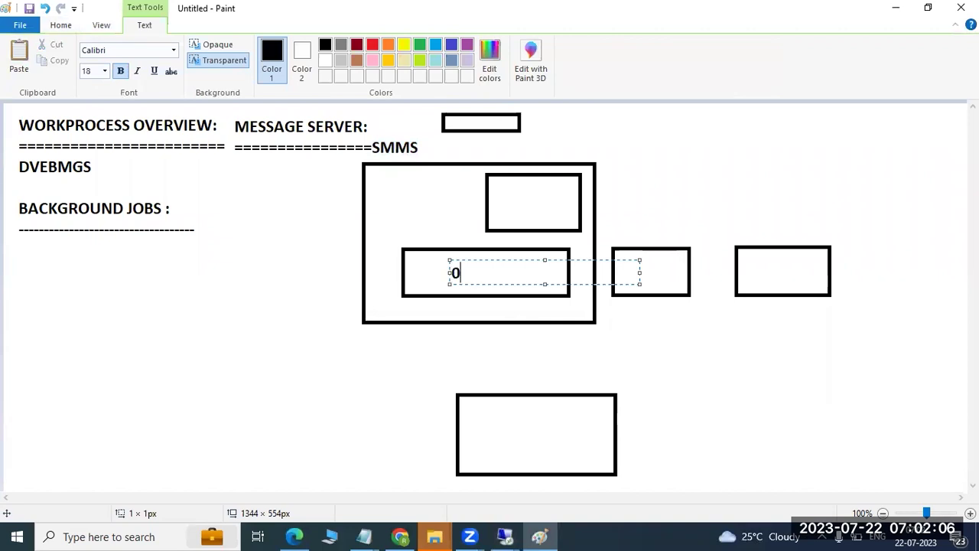
{"action": "left_click", "coordinate": [658, 276]}
{"action": "left_click", "coordinate": [658, 276]}
{"action": "type", "text": "10"}
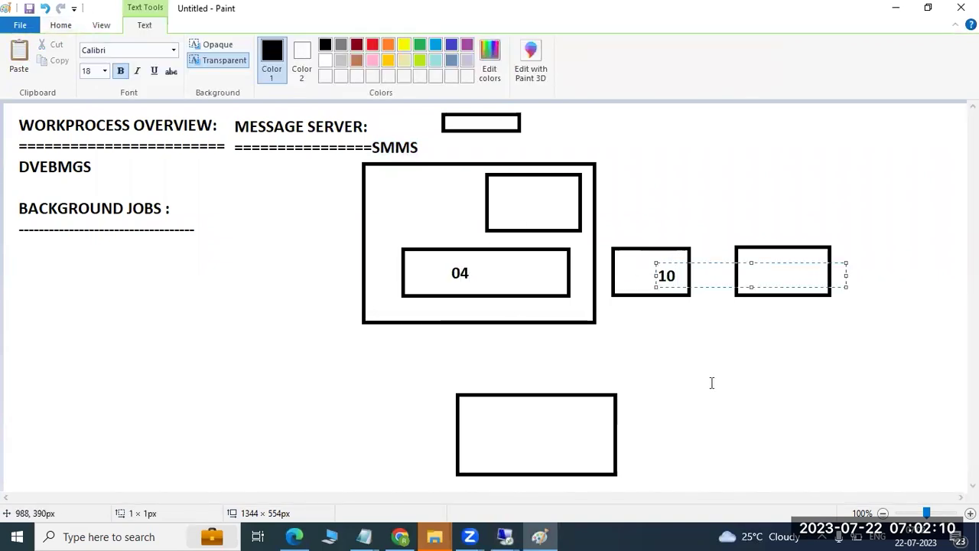
{"action": "left_click", "coordinate": [762, 285]}
{"action": "left_click", "coordinate": [762, 264]}
{"action": "type", "text": "11"}
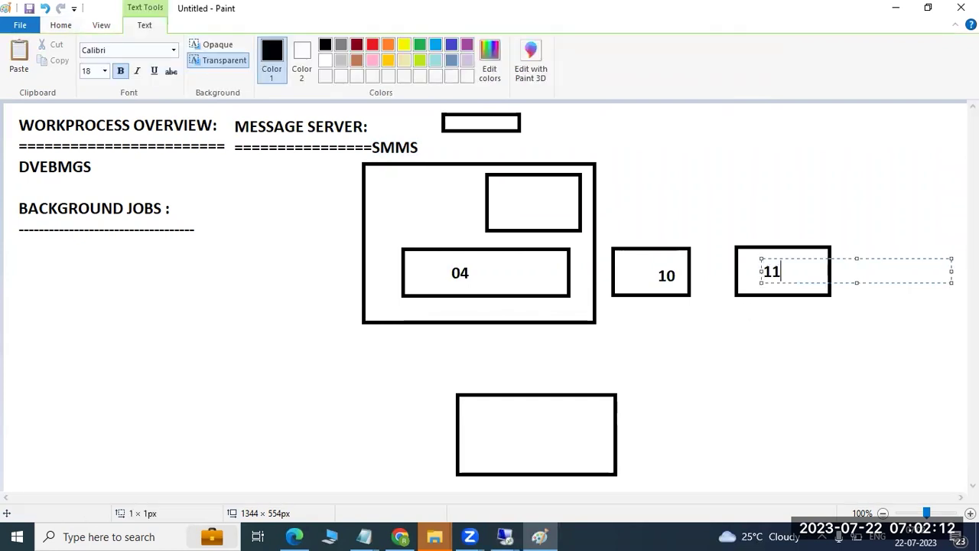
{"action": "left_click", "coordinate": [712, 375]}
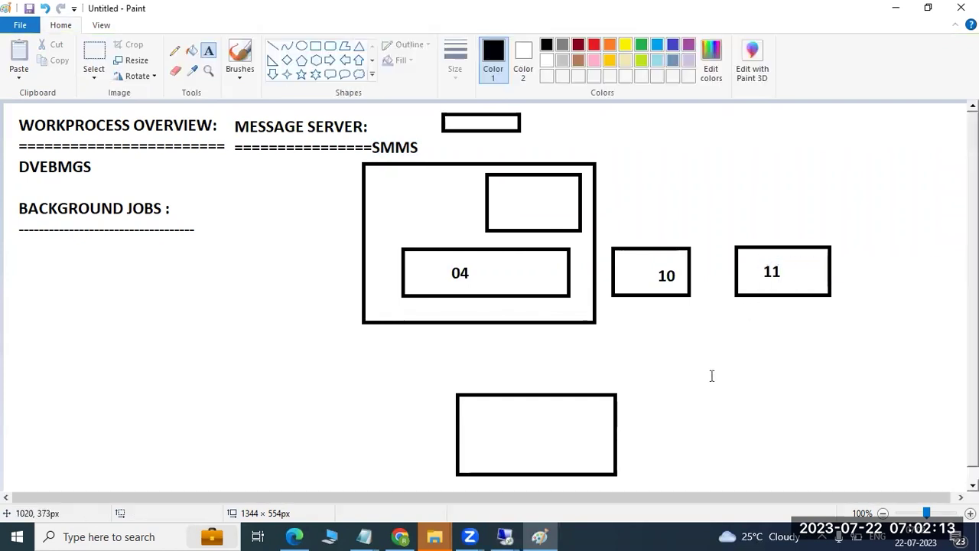
- Label the upper nested box ASCS and the separate box beneath the large rectangle DB
{"action": "left_click", "coordinate": [506, 193]}
{"action": "type", "text": "ASCS"}
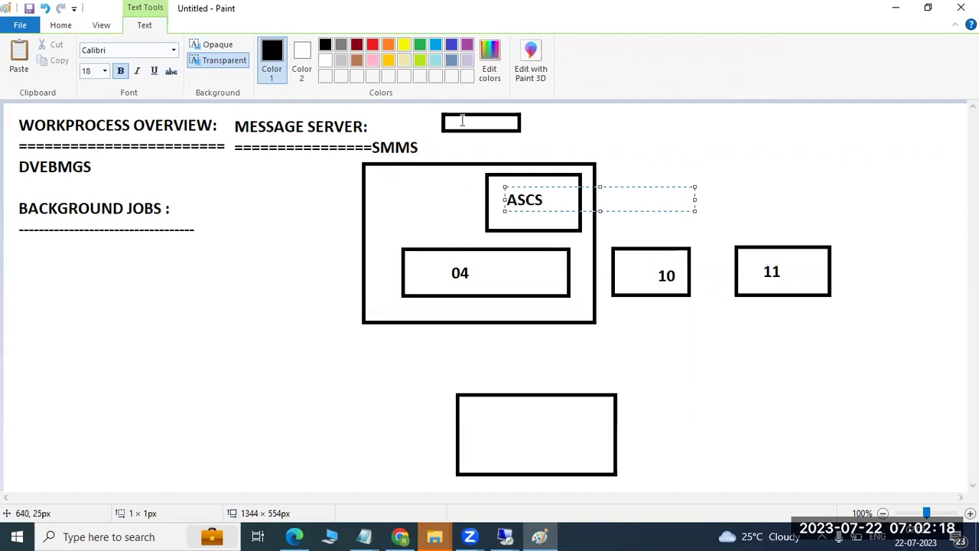
{"action": "left_click", "coordinate": [500, 437]}
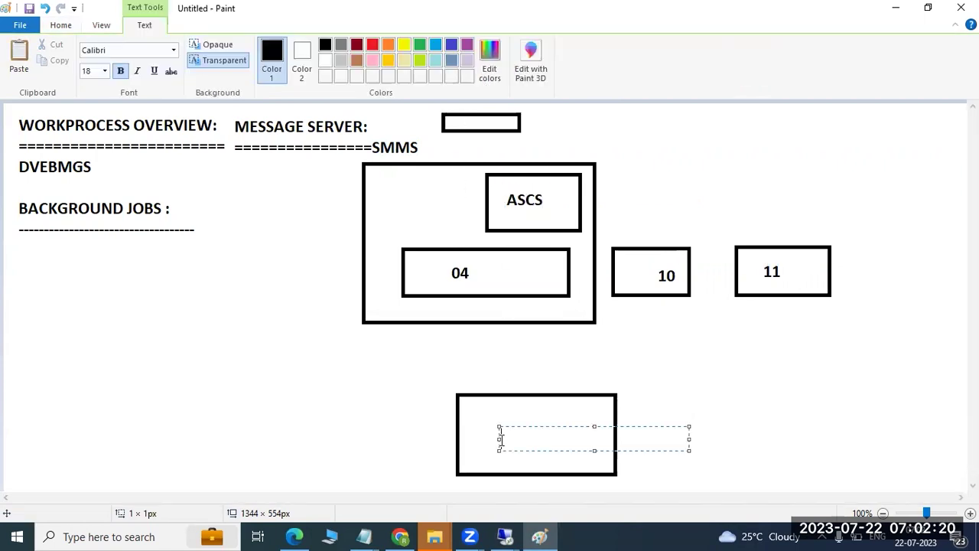
{"action": "key", "text": "BackSpace"}
{"action": "type", "text": "DB"}
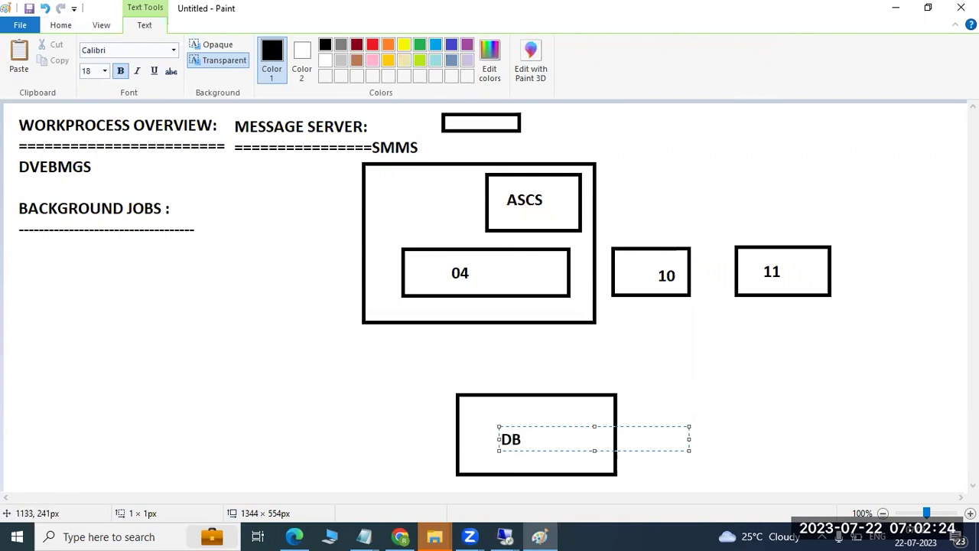
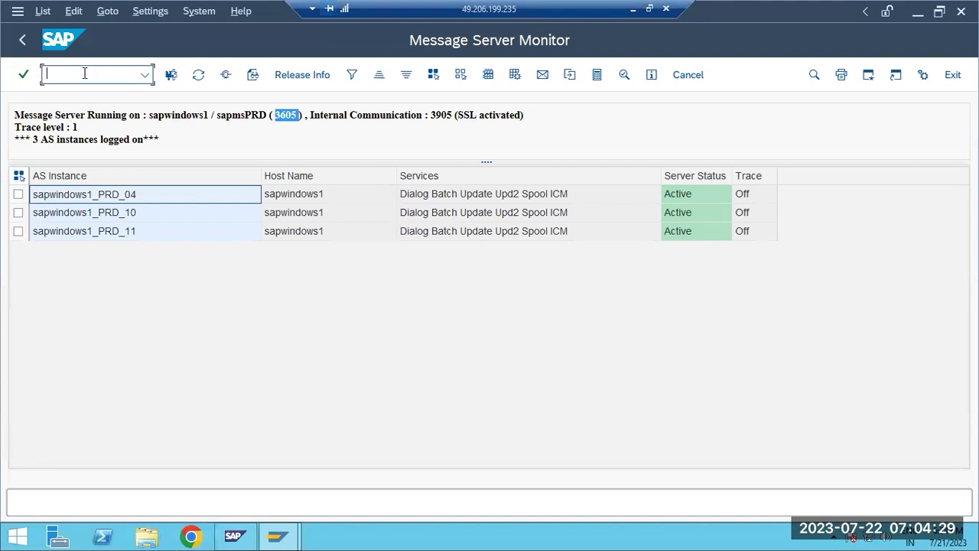
- Open logon group maintenance with transaction /nsmlg and create logon group INDIA with instance sapwindows1_PRD_04
{"action": "type", "text": "/nsmlg"}
{"action": "key", "text": "Return"}
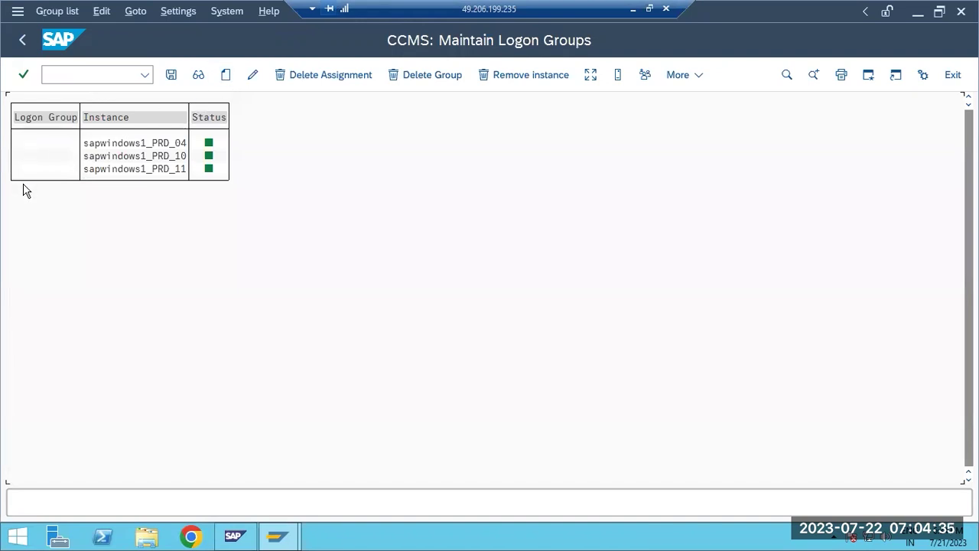
{"action": "left_click", "coordinate": [226, 75]}
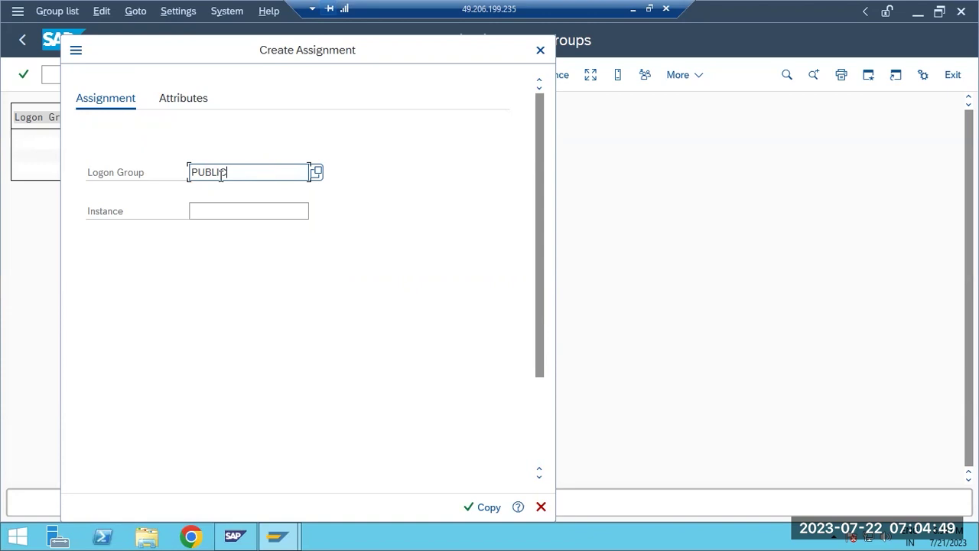
{"action": "left_click", "coordinate": [223, 205]}
{"action": "left_click", "coordinate": [240, 169]}
{"action": "double_click", "coordinate": [242, 170]}
{"action": "key", "text": "BackSpace"}
{"action": "type", "text": "INDIA"}
{"action": "left_click", "coordinate": [239, 205]}
{"action": "left_click", "coordinate": [315, 210]}
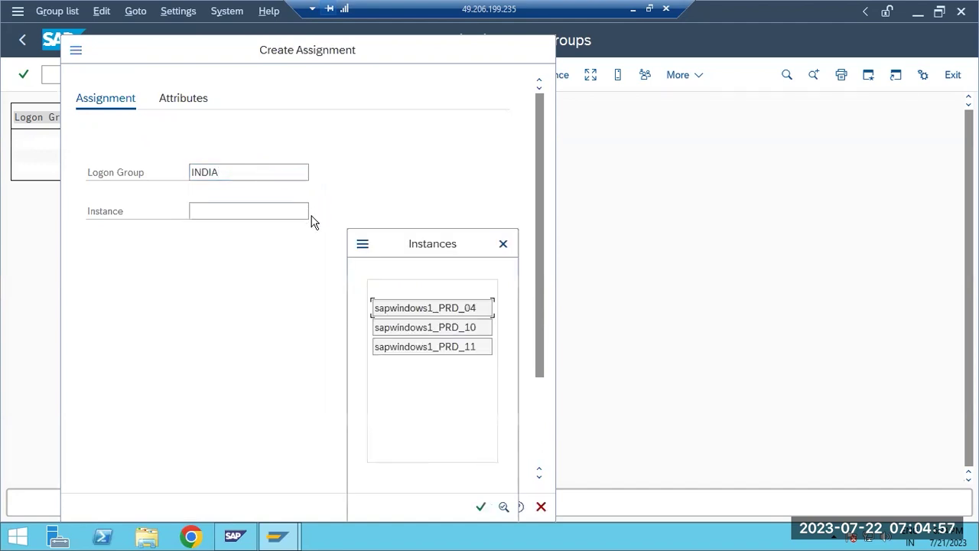
{"action": "double_click", "coordinate": [398, 309]}
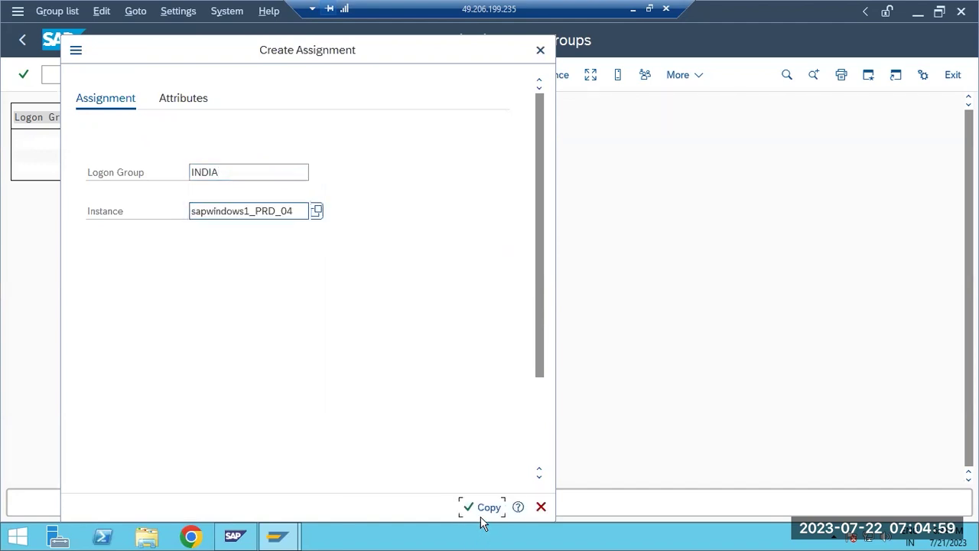
{"action": "left_click", "coordinate": [478, 511]}
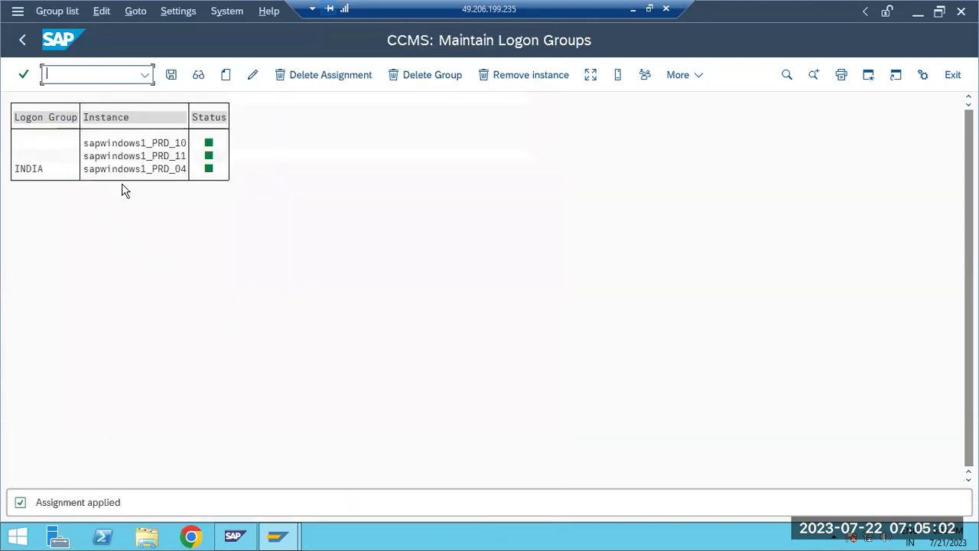
- Add an assignment of instance sapwindows1_PRD_10 to logon group INDIA
{"action": "left_click", "coordinate": [225, 74]}
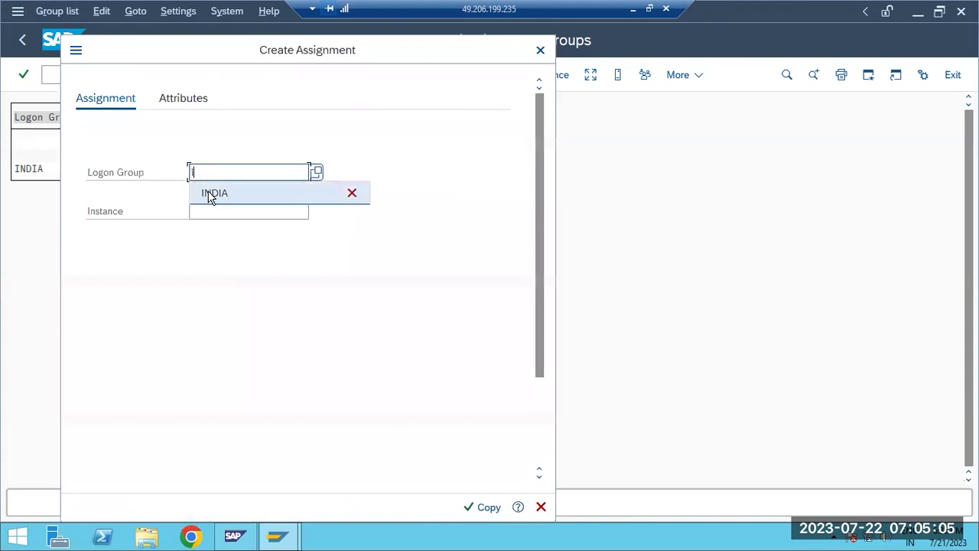
{"action": "left_click", "coordinate": [209, 197]}
{"action": "left_click", "coordinate": [223, 210]}
{"action": "left_click", "coordinate": [316, 211]}
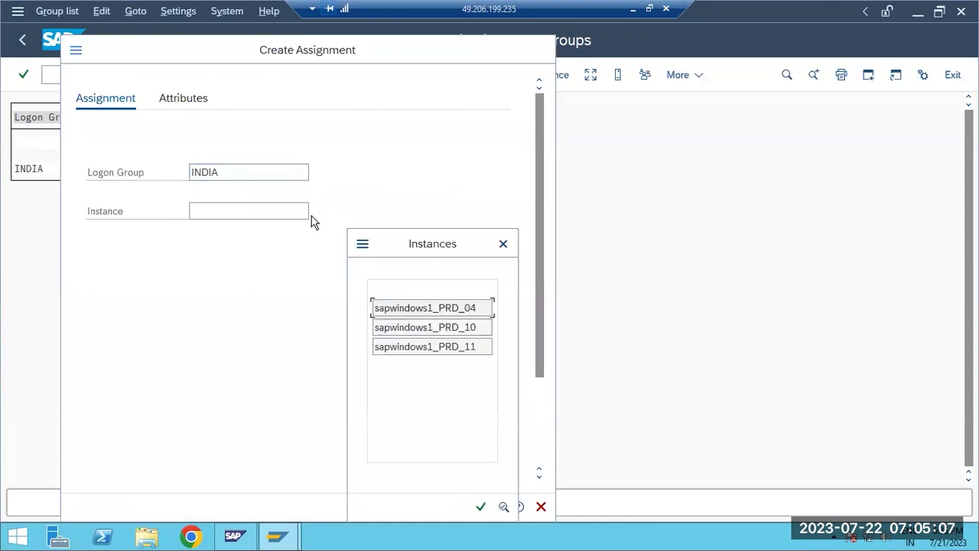
{"action": "double_click", "coordinate": [411, 329]}
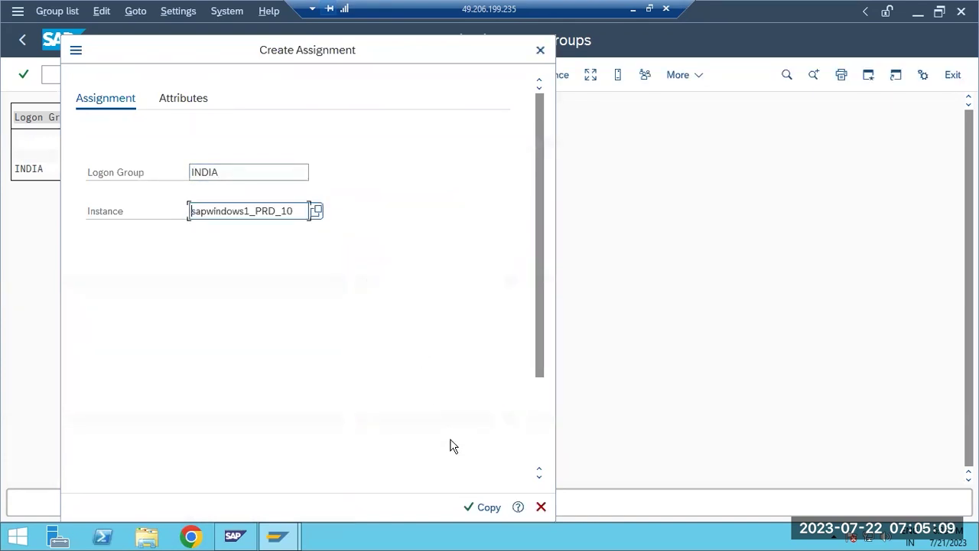
{"action": "left_click", "coordinate": [477, 507]}
- Assign instance sapwindows1_PRD_11 to logon group INDIA and save the logon group changes
{"action": "left_click", "coordinate": [226, 74]}
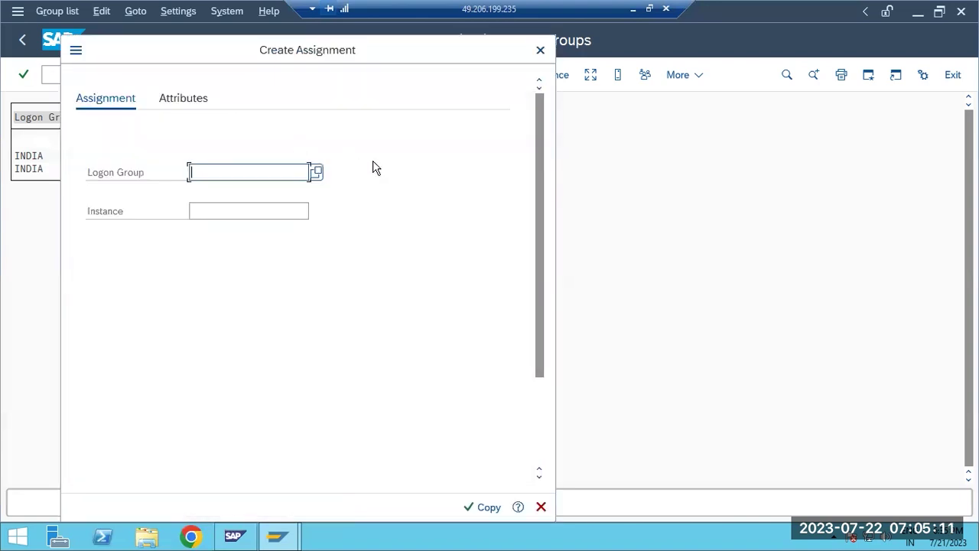
{"action": "left_click", "coordinate": [316, 175]}
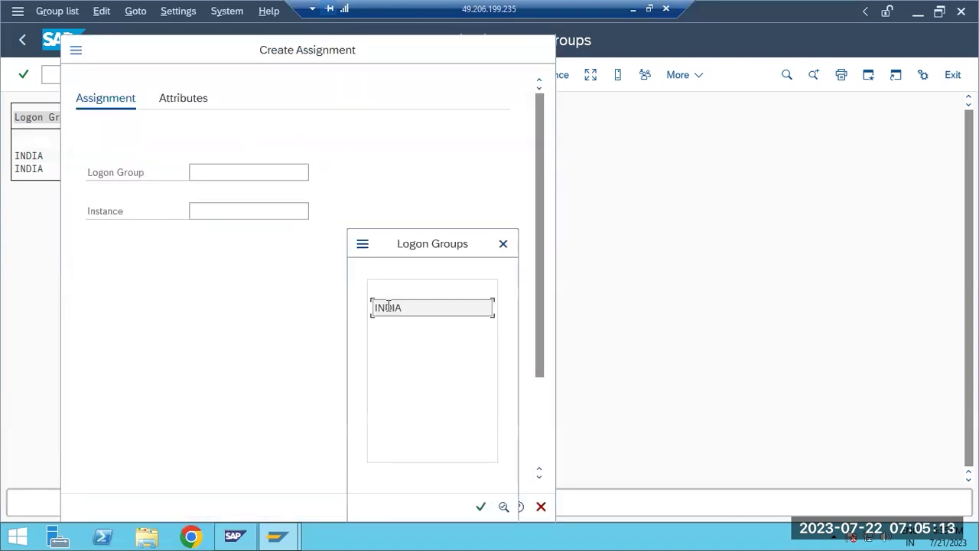
{"action": "double_click", "coordinate": [388, 306]}
{"action": "left_click", "coordinate": [266, 212]}
{"action": "left_click", "coordinate": [317, 212]}
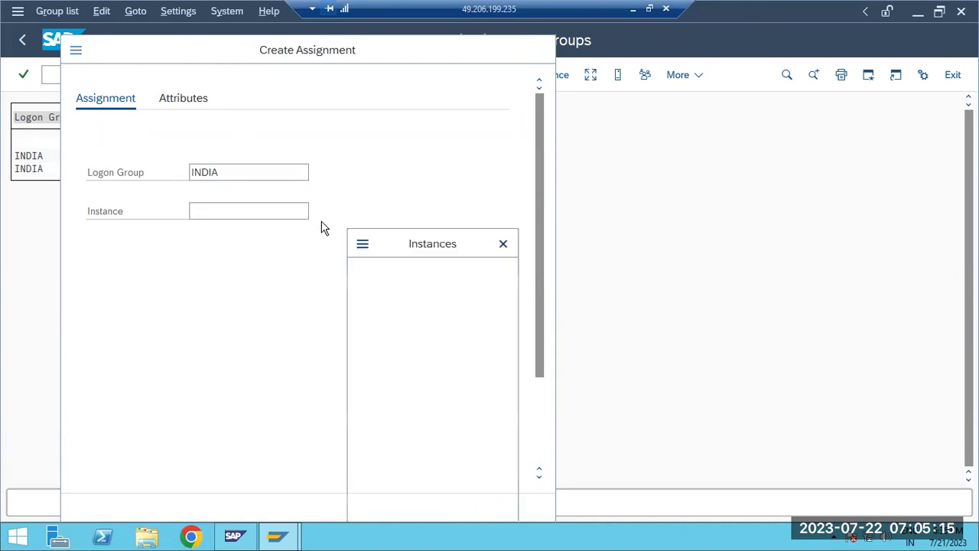
{"action": "double_click", "coordinate": [420, 349]}
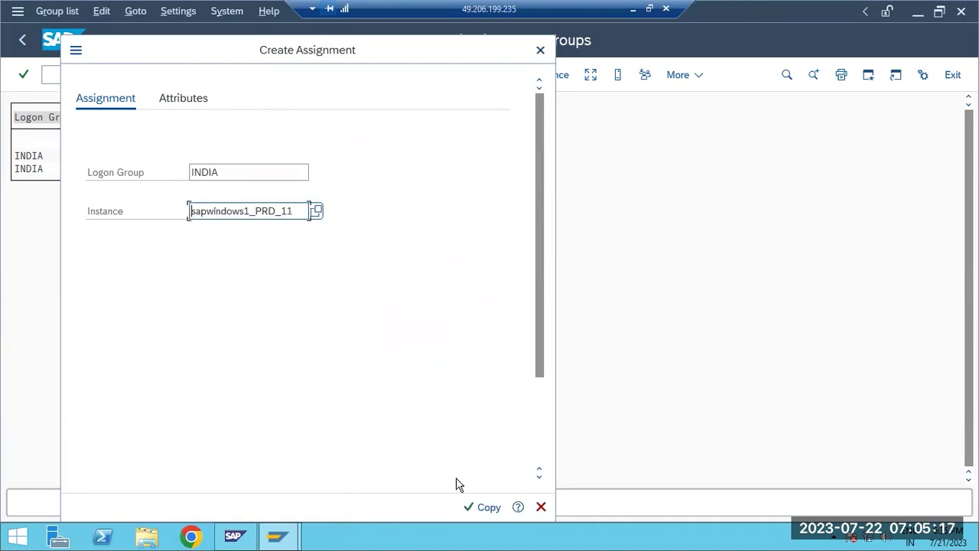
{"action": "left_click", "coordinate": [482, 507]}
{"action": "left_click", "coordinate": [171, 75]}
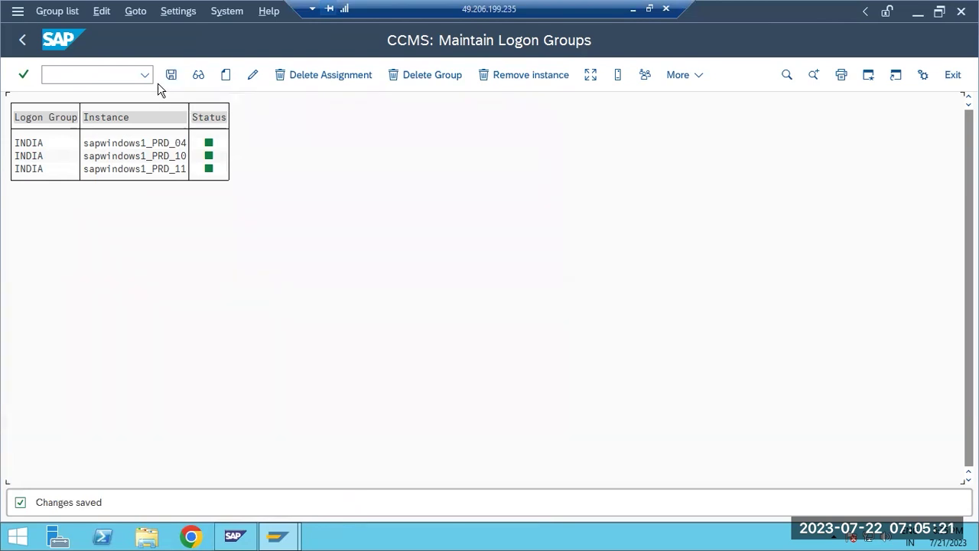
- Create logon group CHINA with instance sapwindows1_PRD_10, save the changes, and return to SAP Easy Access
{"action": "left_click", "coordinate": [226, 75]}
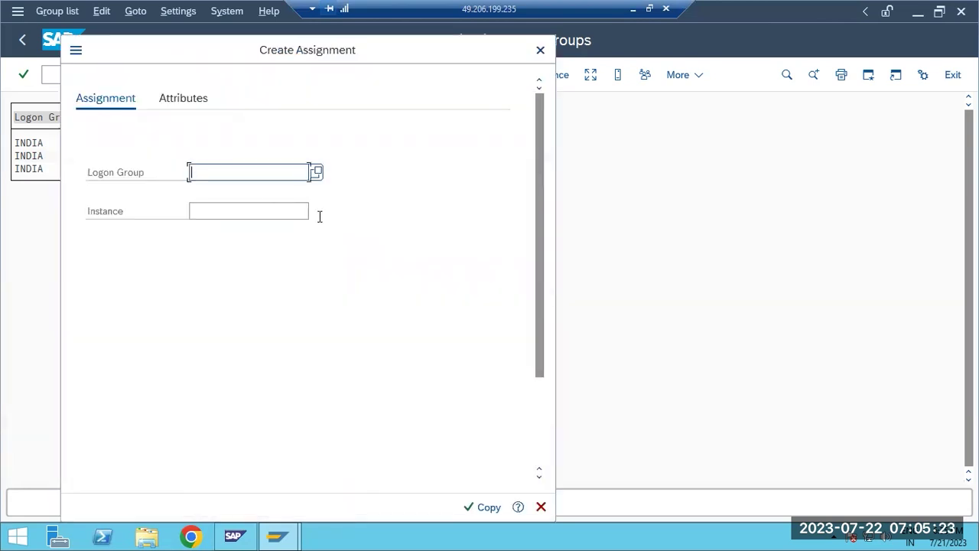
{"action": "type", "text": "CHINA"}
{"action": "left_click", "coordinate": [269, 212]}
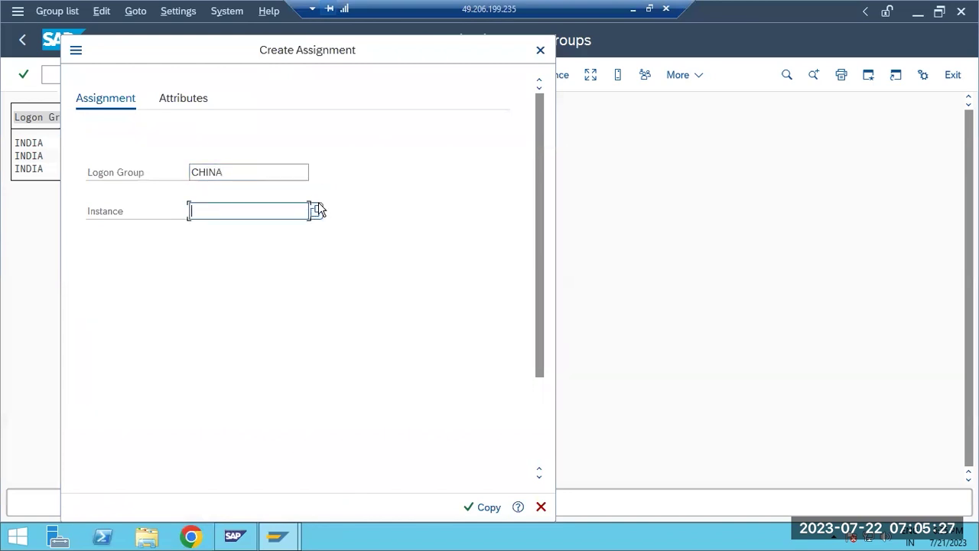
{"action": "left_click", "coordinate": [315, 211]}
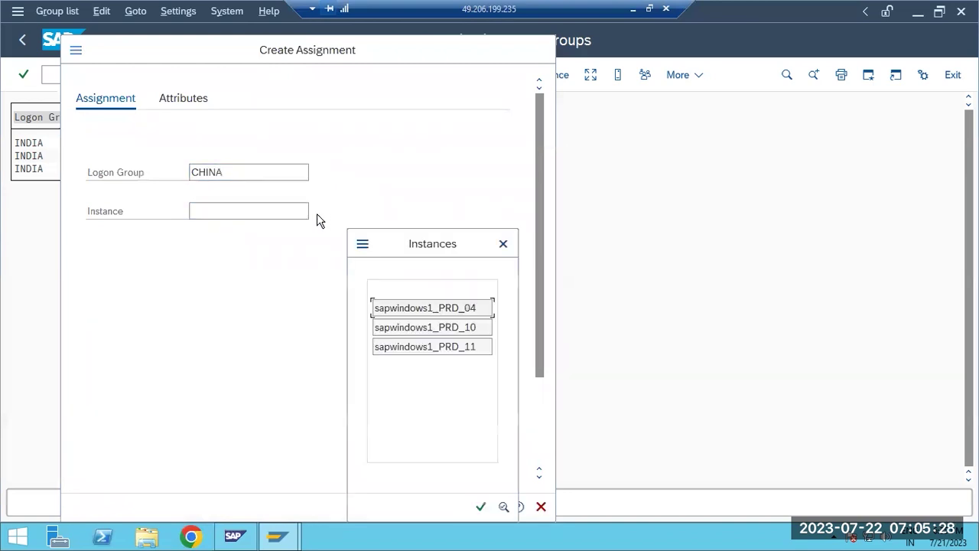
{"action": "double_click", "coordinate": [440, 327]}
{"action": "left_click", "coordinate": [481, 509]}
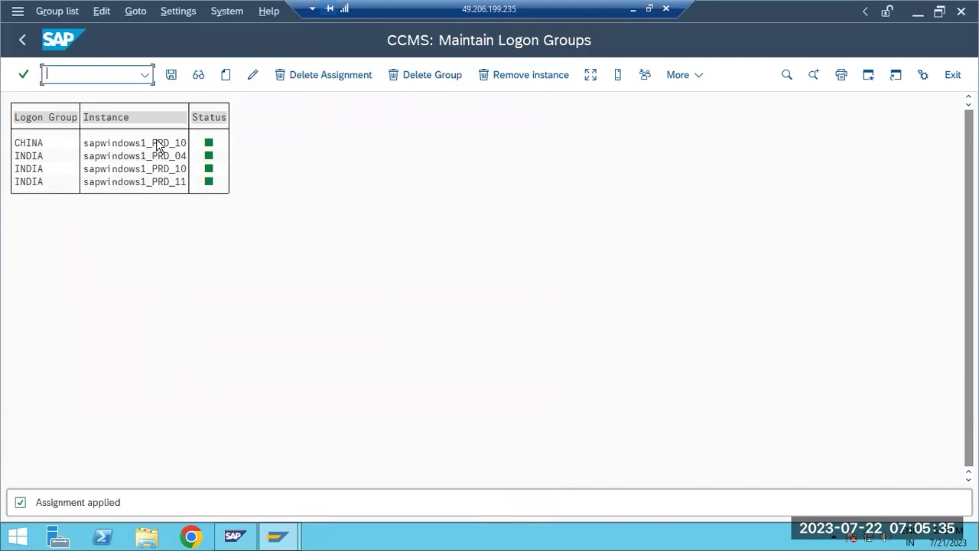
{"action": "left_click", "coordinate": [170, 75]}
{"action": "left_click", "coordinate": [171, 75]}
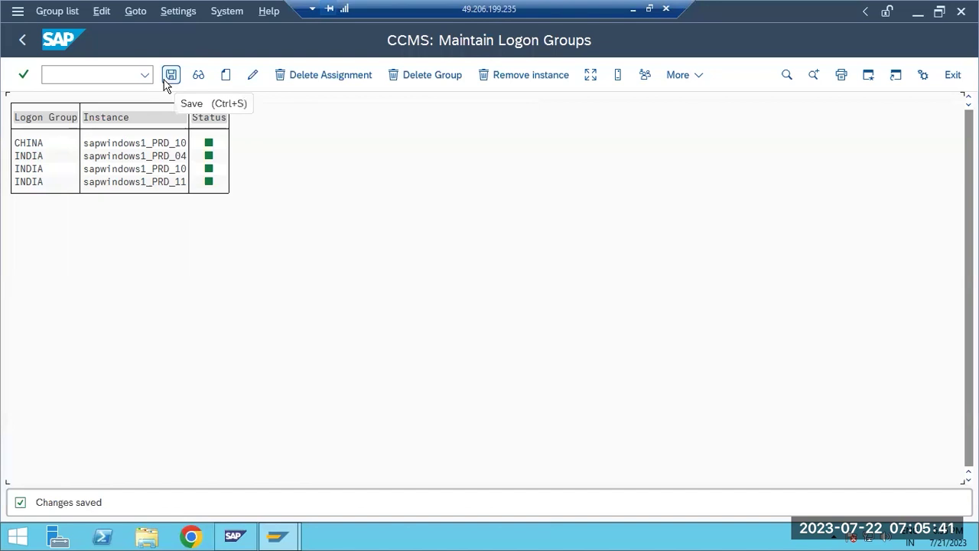
{"action": "left_click", "coordinate": [22, 40]}
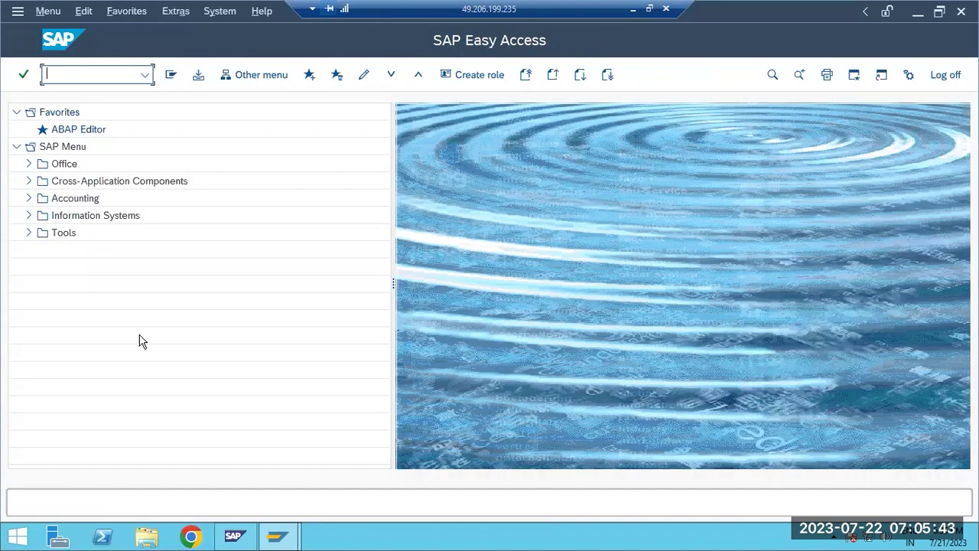
- Bring up SAP Logon and start a new connection entry for a User Specified System, proceeding to the connection parameters
{"action": "mouse_move", "coordinate": [275, 536]}
{"action": "left_click", "coordinate": [221, 477]}
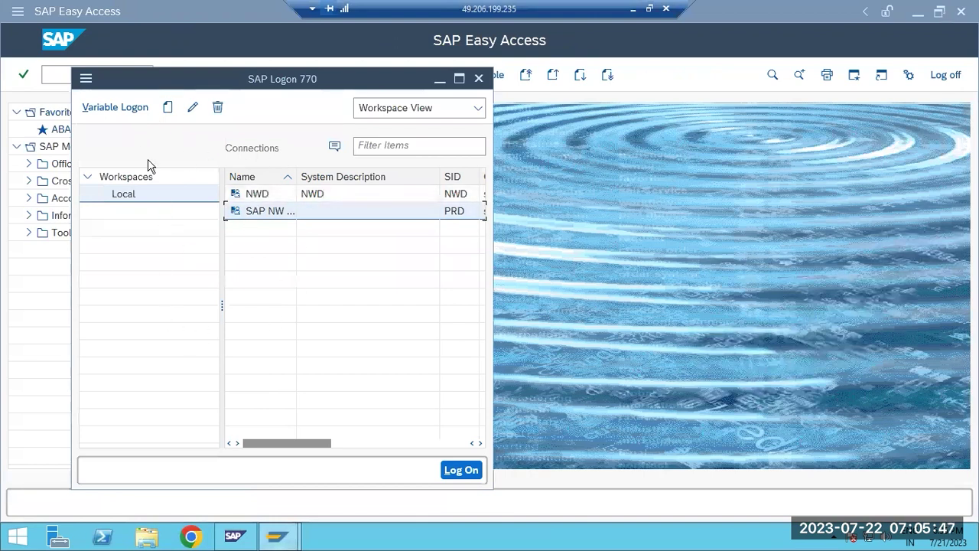
{"action": "left_click", "coordinate": [168, 109]}
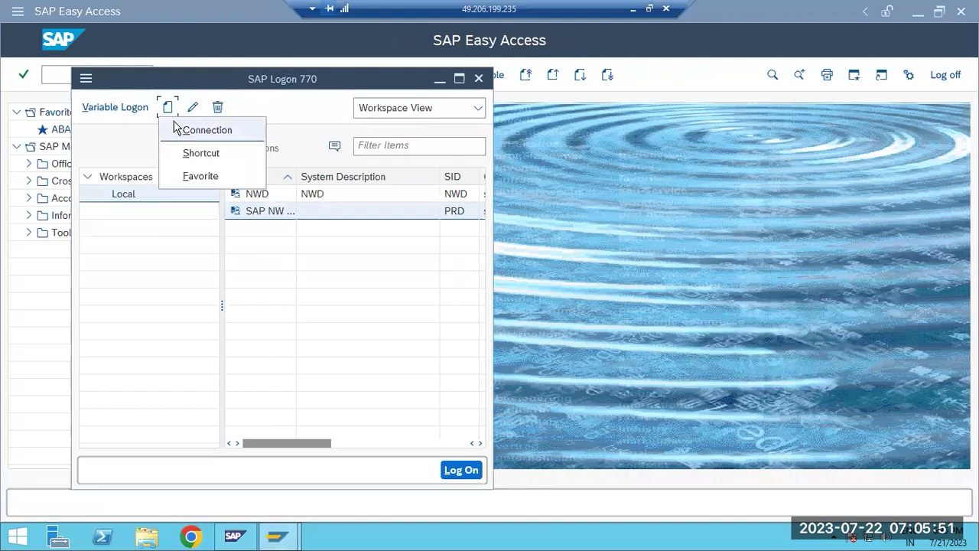
{"action": "left_click", "coordinate": [186, 132]}
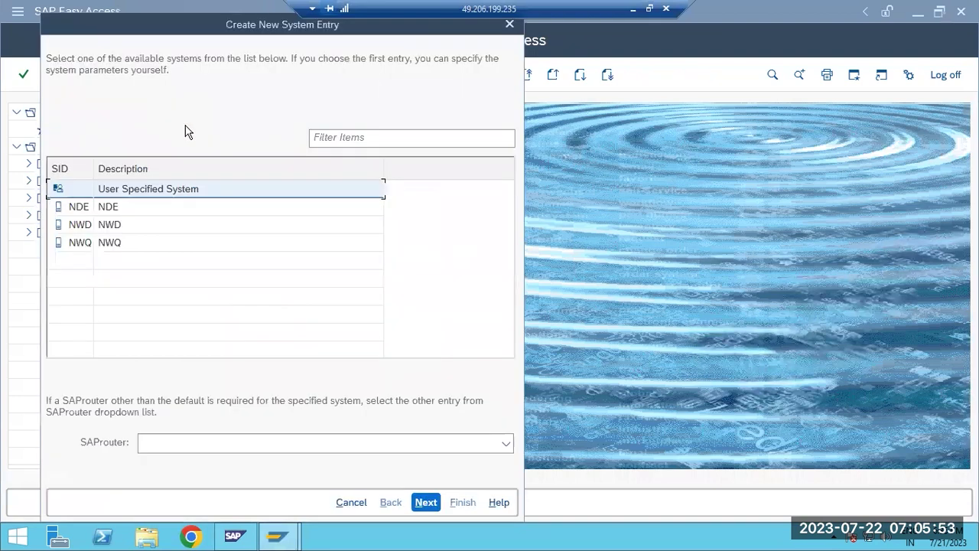
{"action": "left_click", "coordinate": [427, 502]}
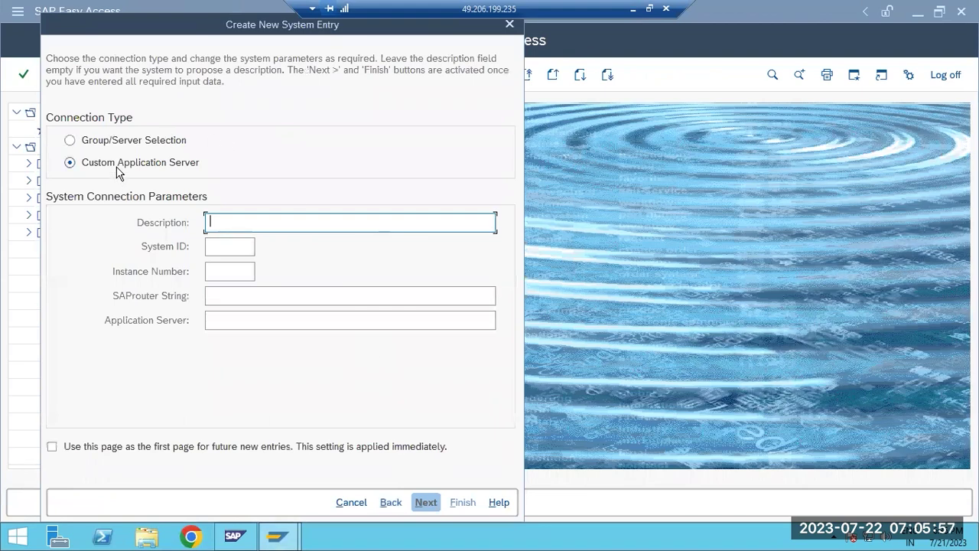
- Switch to Paint and delete the SMLG logon group creation note from the text box beside the ASCS arrow
{"action": "left_click", "coordinate": [634, 9]}
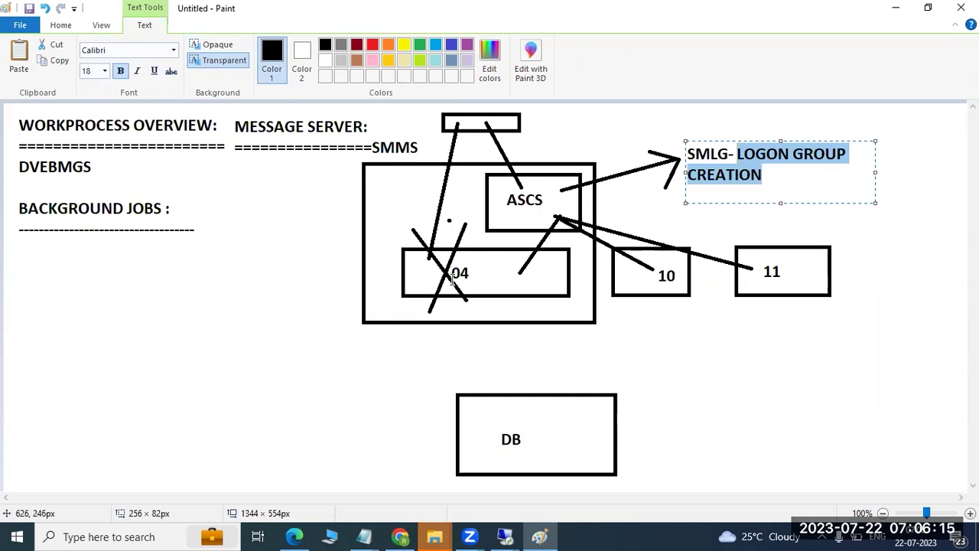
{"action": "key", "text": "BackSpace"}
{"action": "key", "text": "BackSpace"}
{"action": "key", "text": "BackSpace"}
{"action": "key", "text": "BackSpace"}
{"action": "key", "text": "BackSpace"}
{"action": "key", "text": "BackSpace"}
{"action": "key", "text": "BackSpace"}
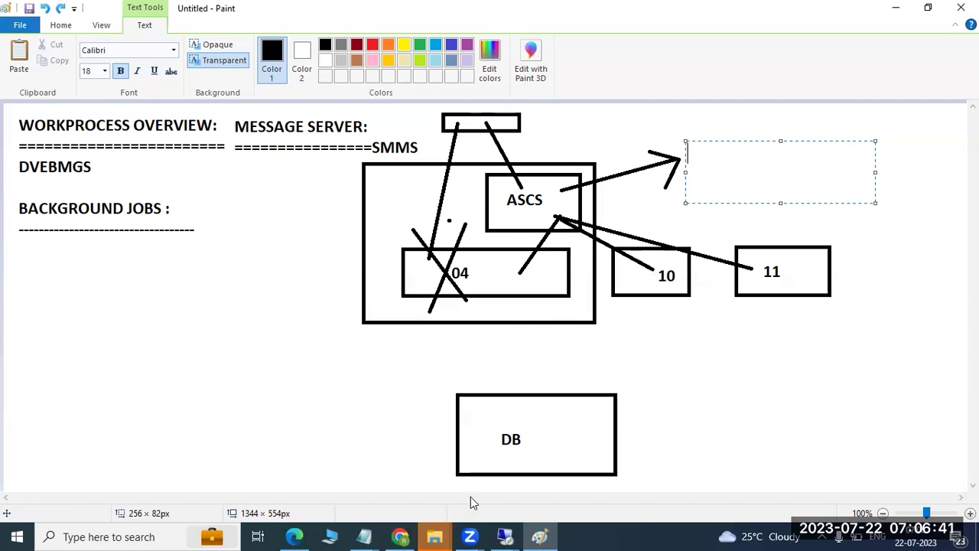
- Return to the remote SAP session and configure the new entry as Group/Server Selection with description SAP PRD and system ID PRD
{"action": "left_click", "coordinate": [504, 535]}
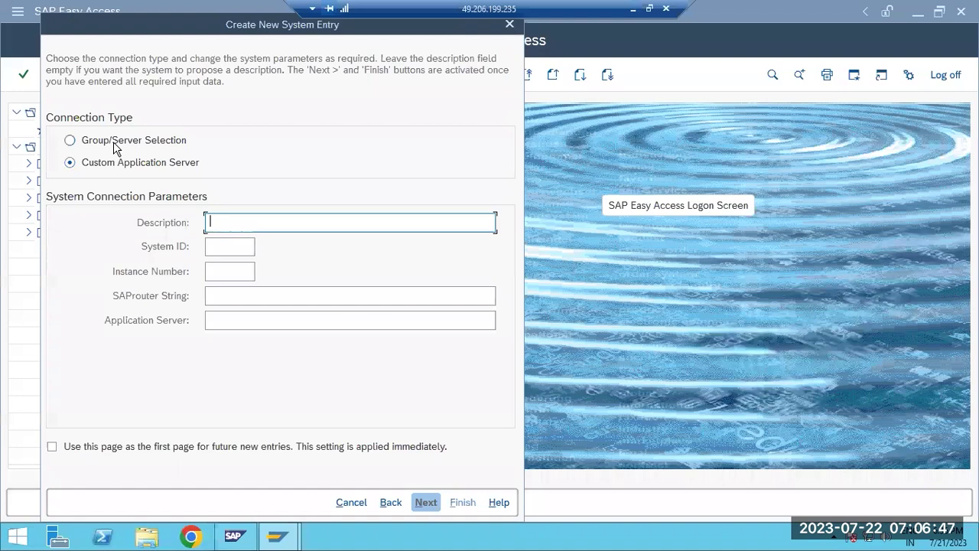
{"action": "left_click", "coordinate": [114, 142]}
{"action": "left_click", "coordinate": [235, 225]}
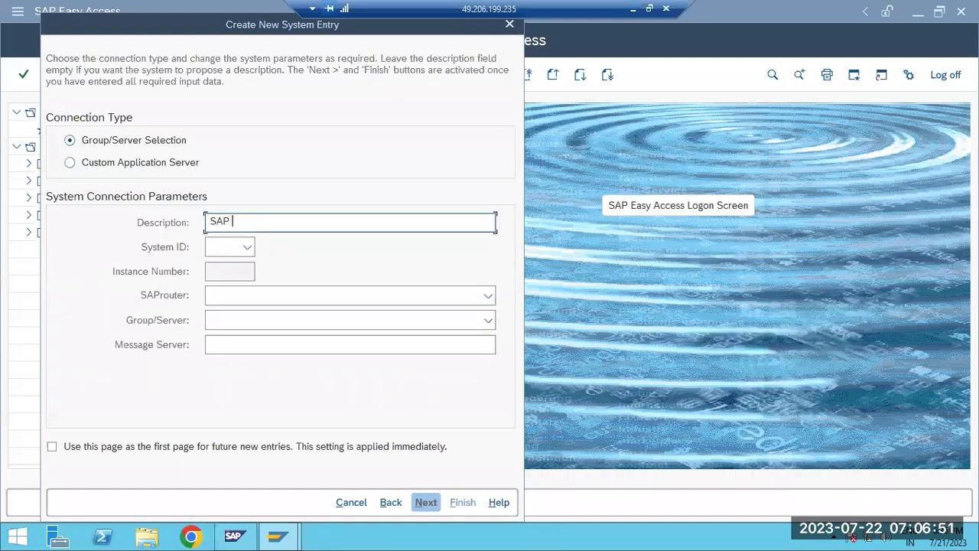
{"action": "key", "text": "Tab"}
{"action": "type", "text": "PRD"}
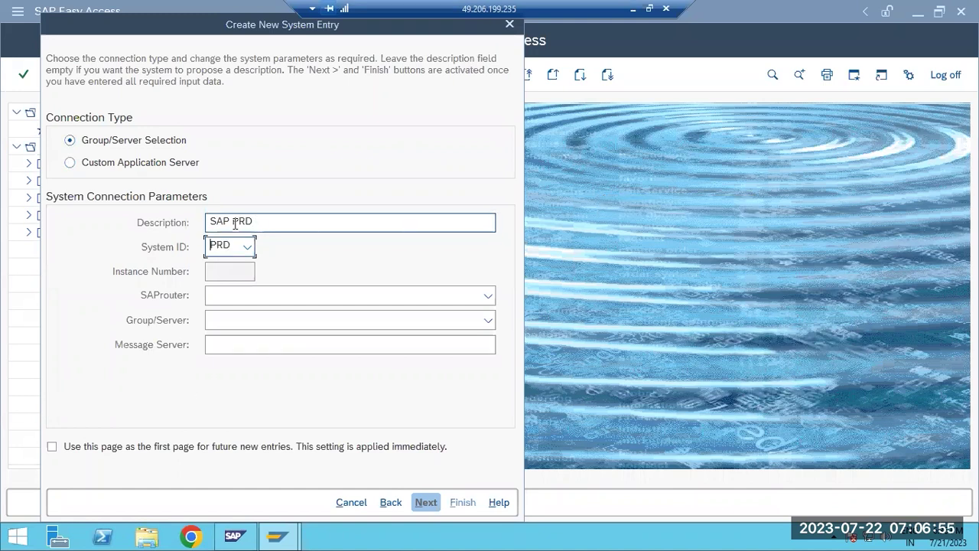
- Set the message server to sapwindows1:3605 and list the available groups and servers for the connection
{"action": "left_click", "coordinate": [215, 343]}
{"action": "type", "text": "sapwindo"}
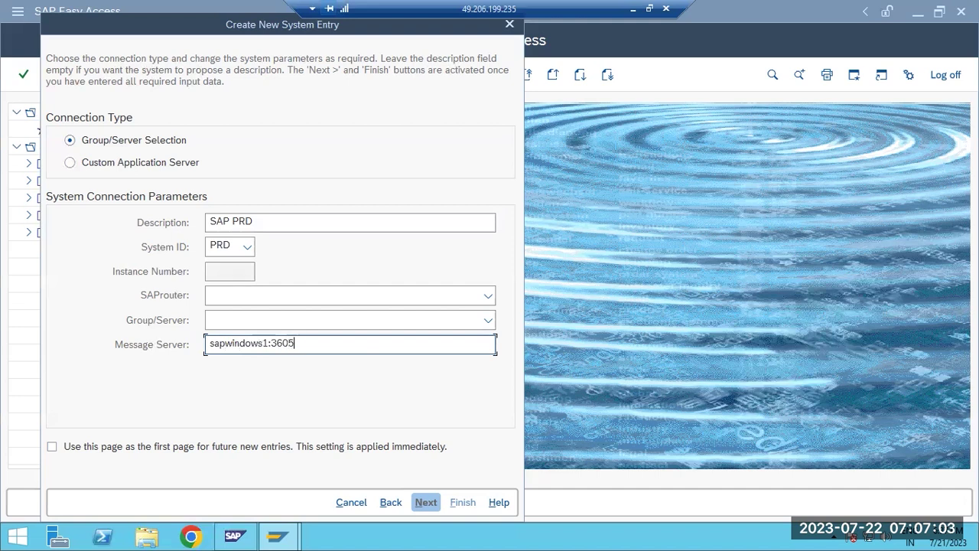
{"action": "type", "text": "ws1:3605"}
{"action": "left_click_drag", "start_coordinate": [313, 343], "coordinate": [210, 346]}
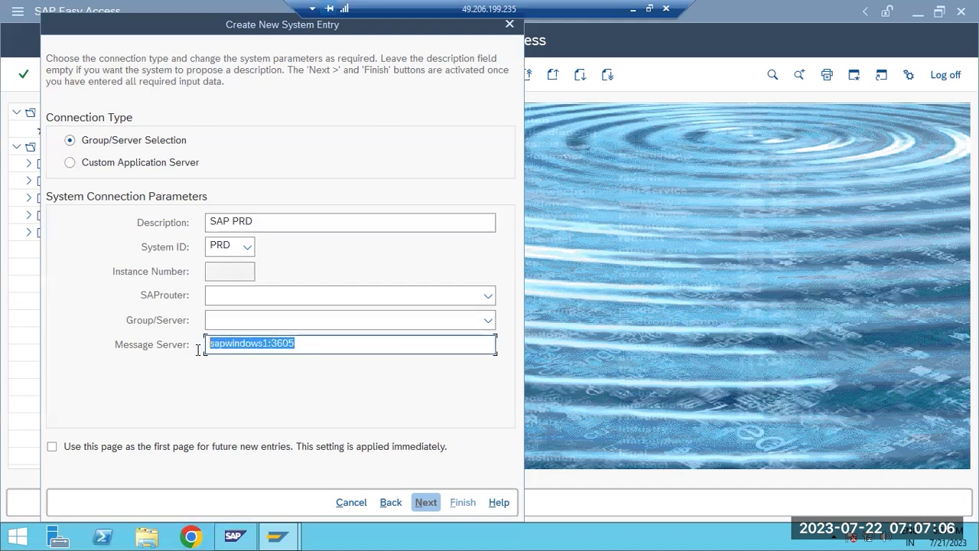
{"action": "left_click", "coordinate": [272, 343]}
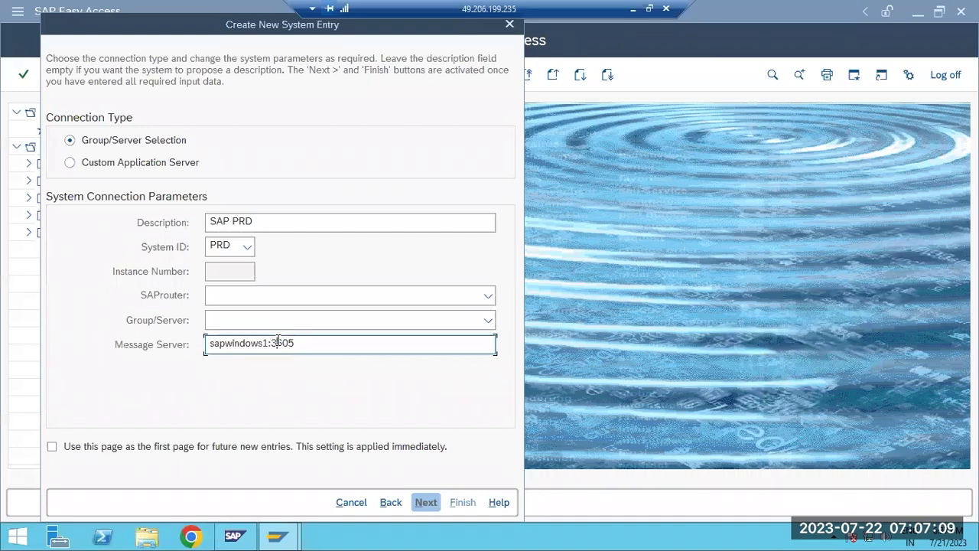
{"action": "left_click_drag", "start_coordinate": [272, 343], "coordinate": [308, 342]}
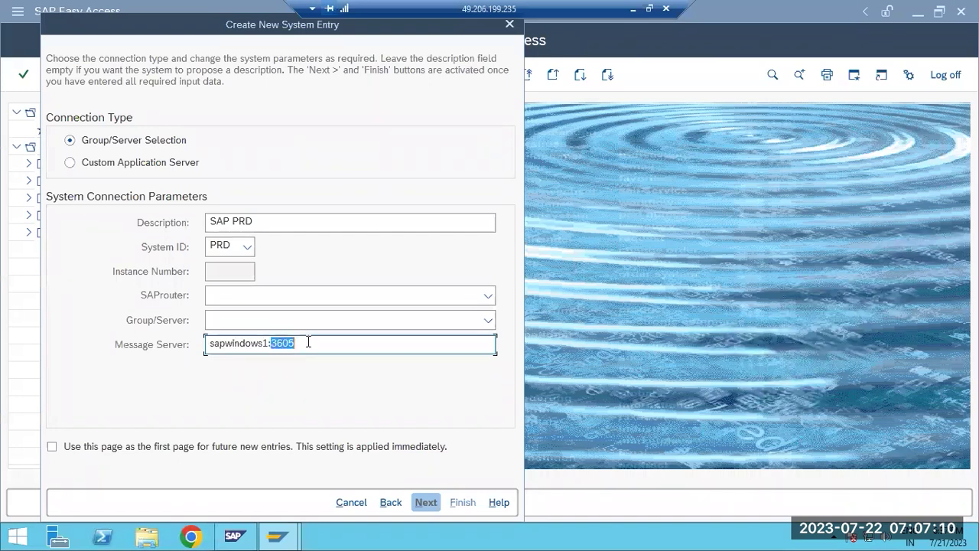
{"action": "left_click", "coordinate": [490, 328]}
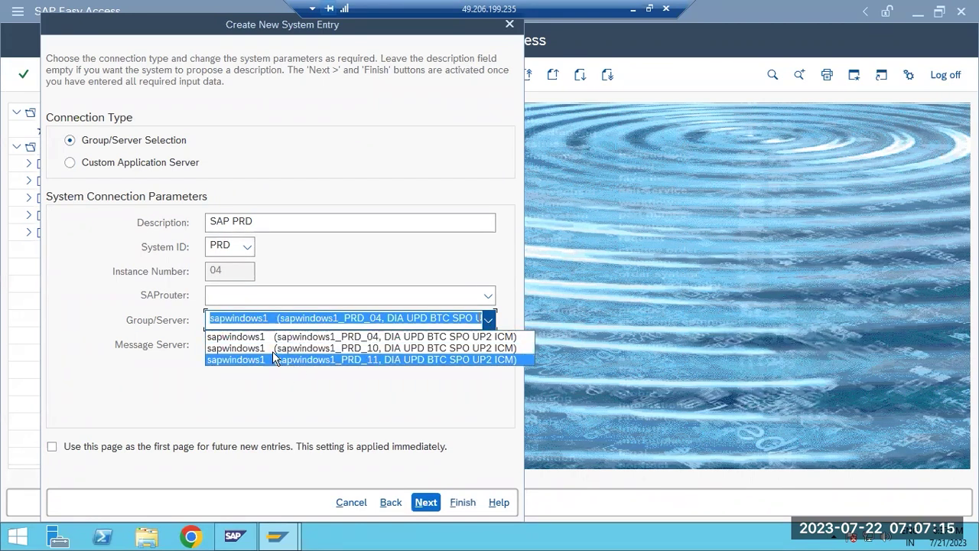
- Open logon group maintenance from SAP Easy Access with transaction smlg and save the logon group assignments
{"action": "left_click", "coordinate": [273, 537]}
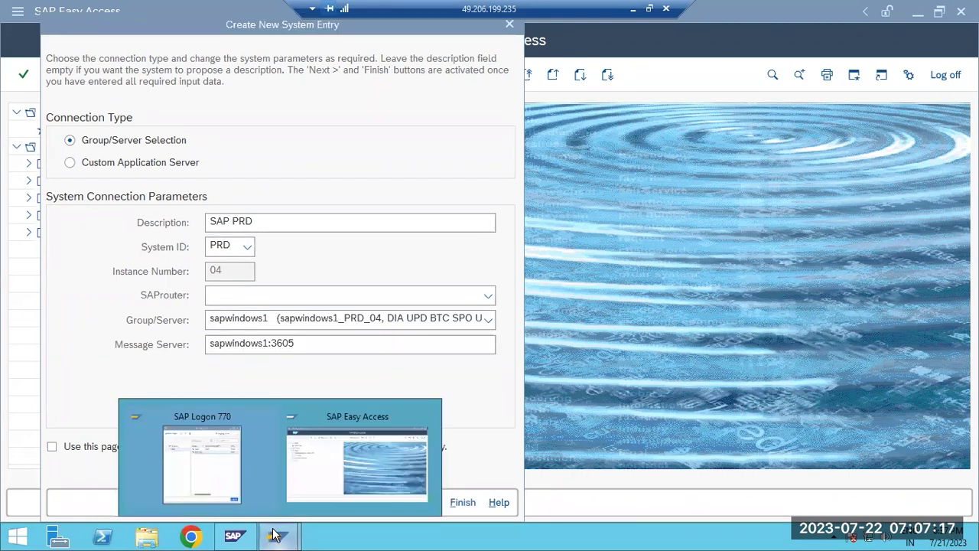
{"action": "left_click", "coordinate": [337, 464]}
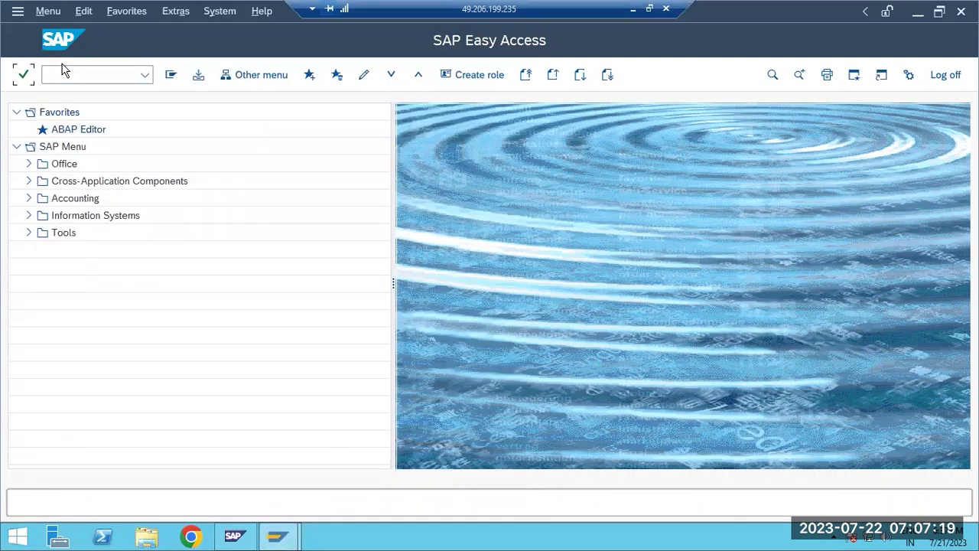
{"action": "left_click", "coordinate": [65, 71]}
{"action": "type", "text": "smlg"}
{"action": "key", "text": "Return"}
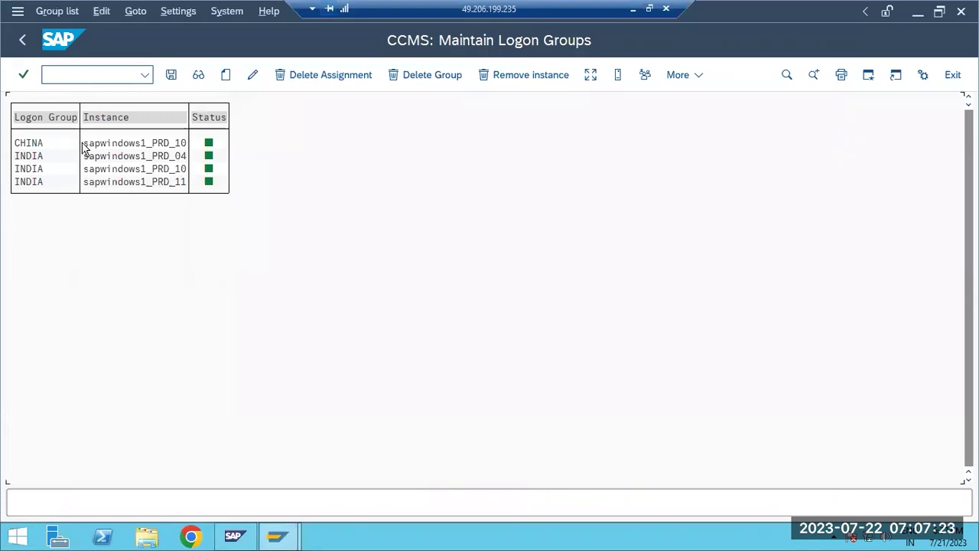
{"action": "left_click", "coordinate": [170, 76]}
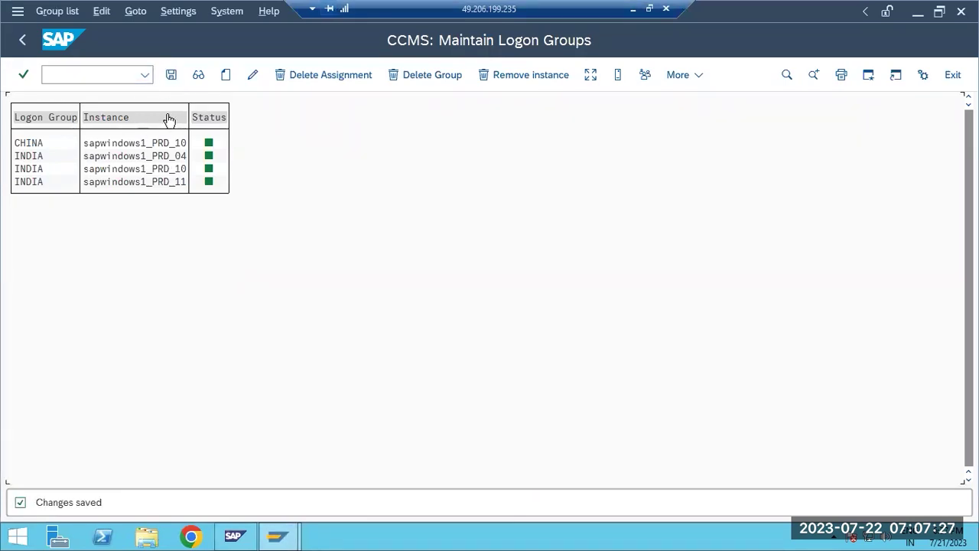
{"action": "left_click", "coordinate": [225, 77]}
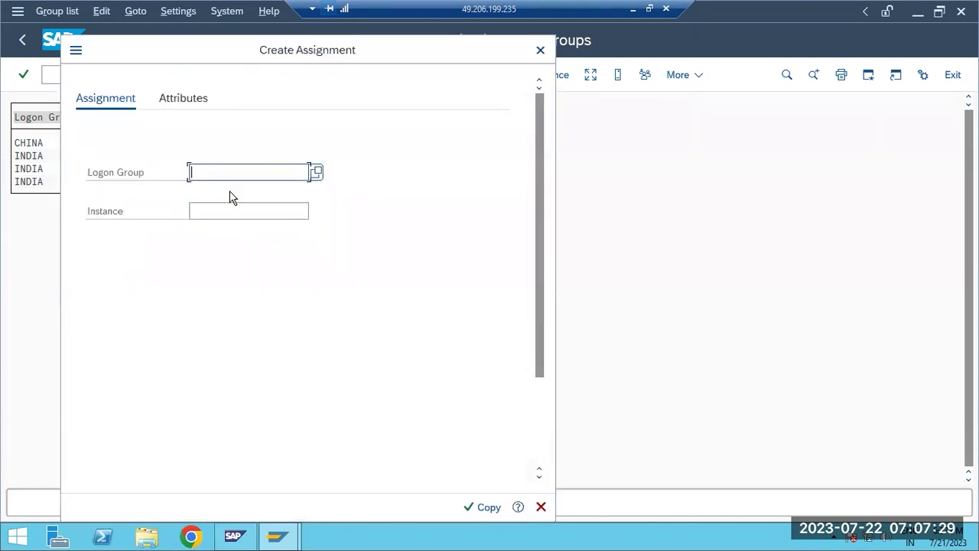
{"action": "left_click", "coordinate": [541, 507]}
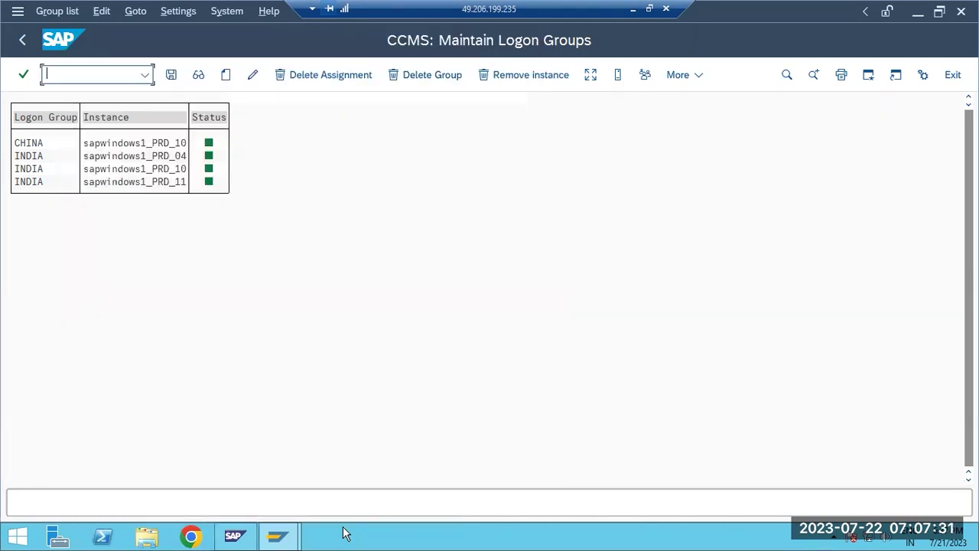
- Recheck the Group/Server choices in the new system entry, then cancel the entry and close SAP Logon
{"action": "mouse_move", "coordinate": [276, 535]}
{"action": "left_click", "coordinate": [205, 476]}
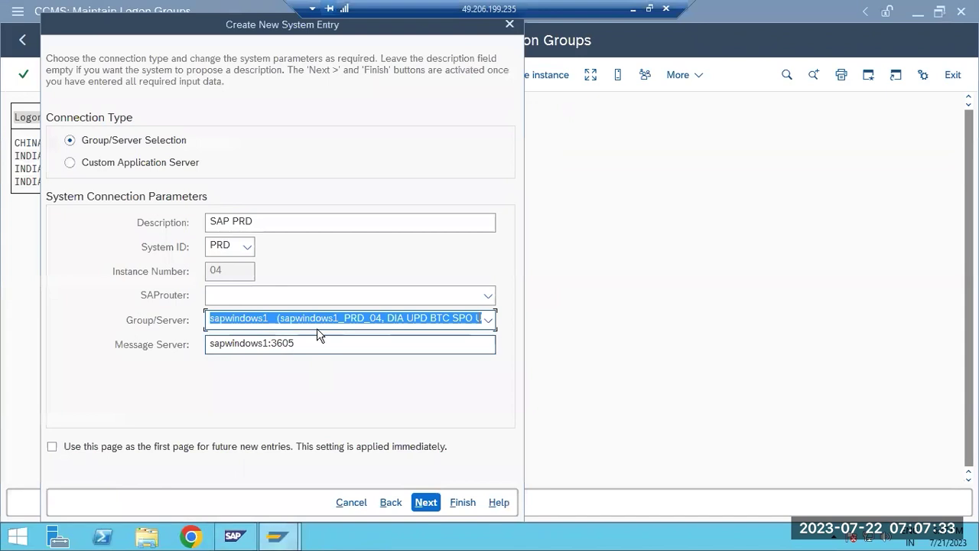
{"action": "left_click", "coordinate": [491, 321]}
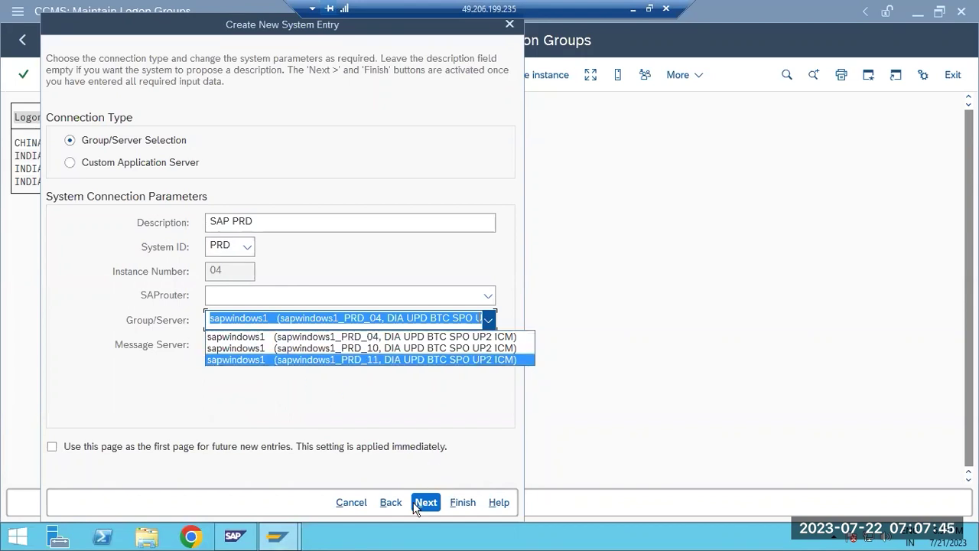
{"action": "left_click", "coordinate": [350, 504]}
{"action": "left_click", "coordinate": [351, 503]}
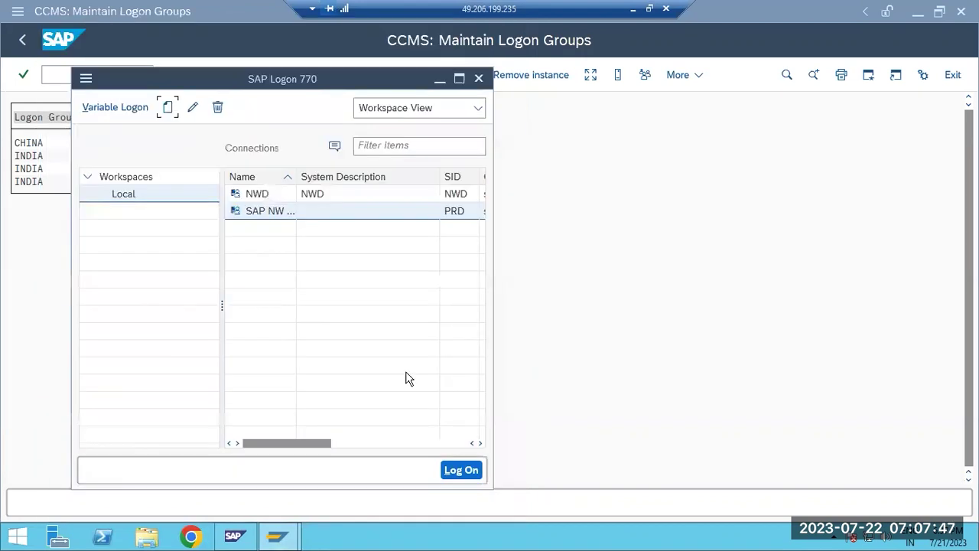
{"action": "left_click", "coordinate": [479, 79]}
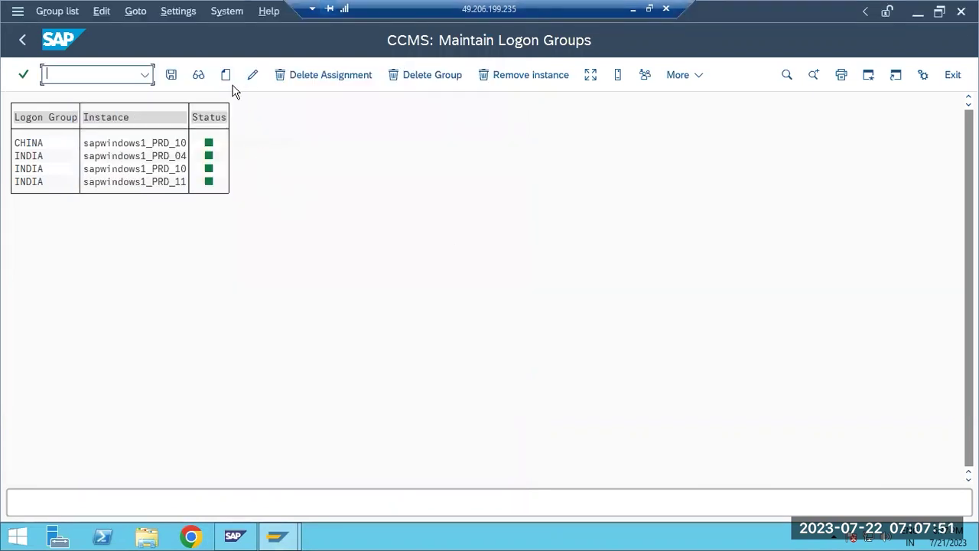
- Create logon group PUBLIC with instance sapwindows1_PRD_10
{"action": "left_click", "coordinate": [225, 75]}
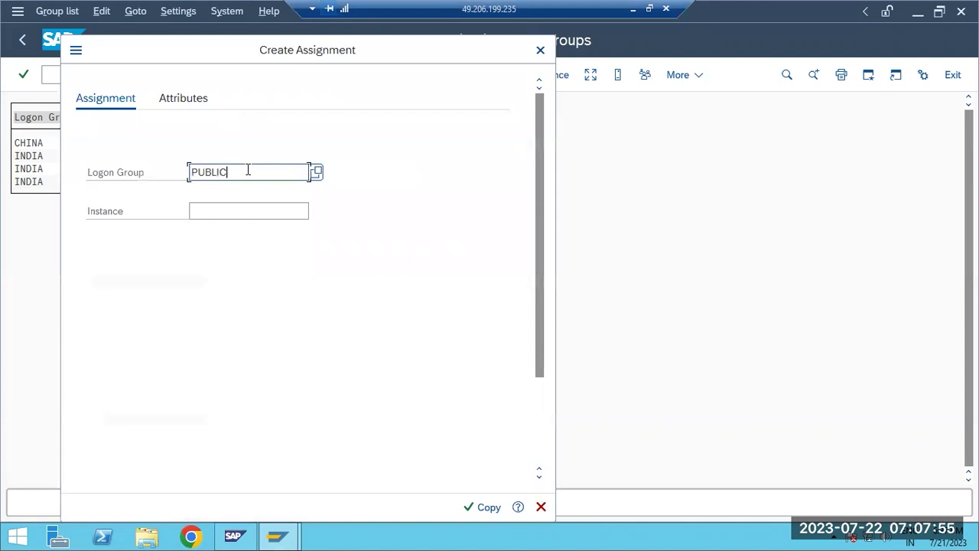
{"action": "left_click", "coordinate": [227, 213]}
{"action": "left_click", "coordinate": [245, 229]}
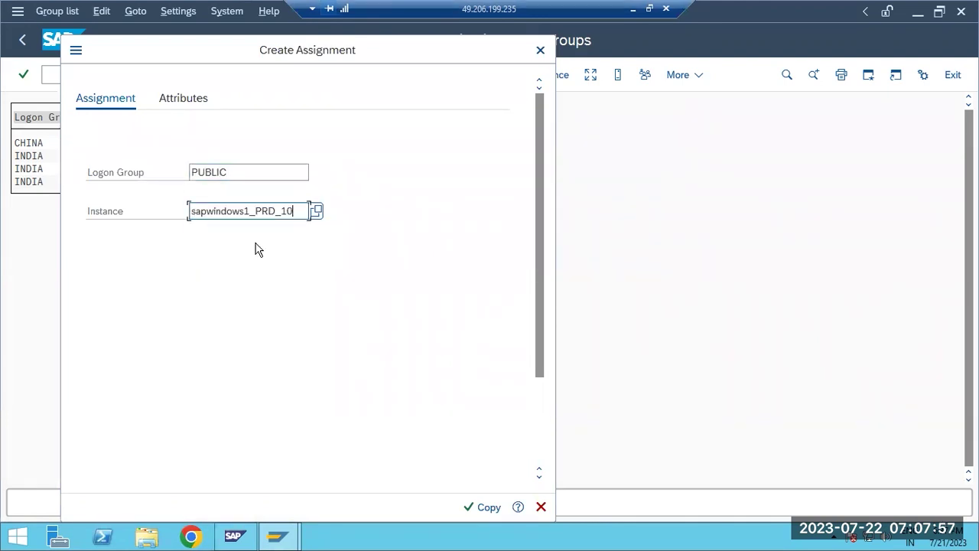
{"action": "left_click", "coordinate": [485, 507]}
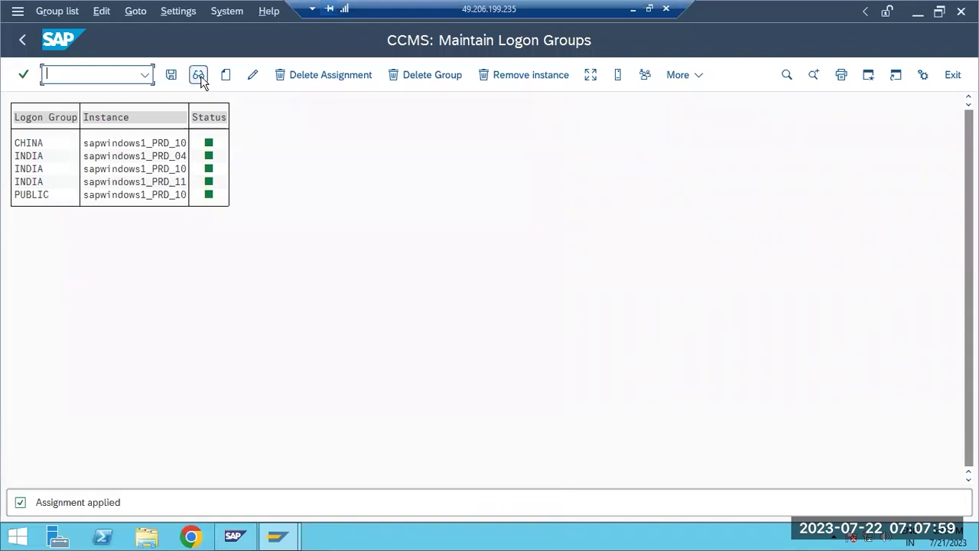
- Add an assignment of instance sapwindows1_PRD_11 to logon group CHINA
{"action": "left_click", "coordinate": [226, 75]}
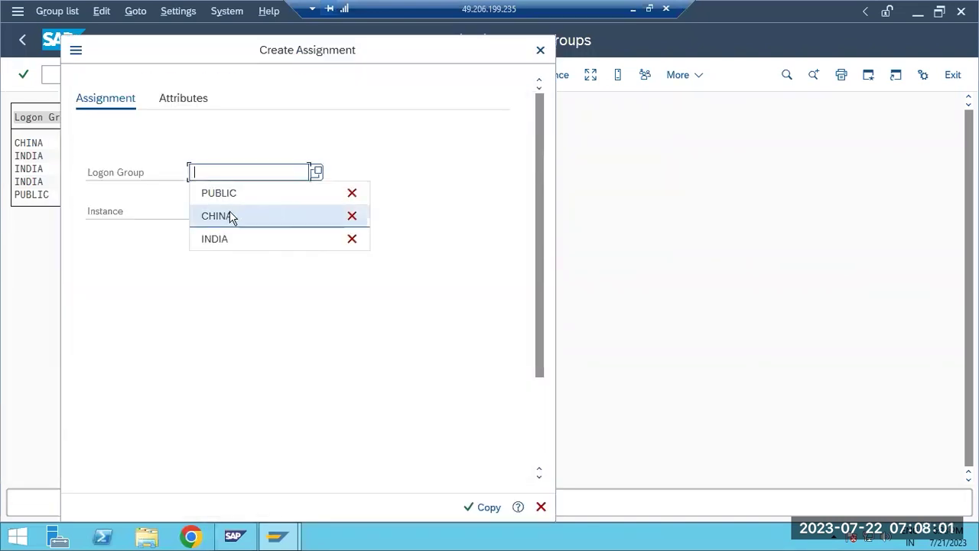
{"action": "left_click", "coordinate": [232, 216]}
{"action": "left_click", "coordinate": [216, 211]}
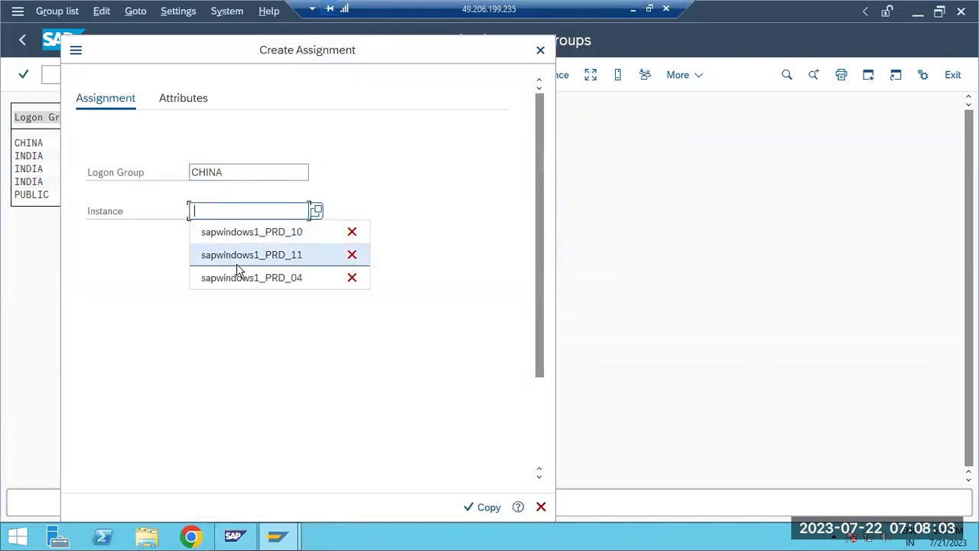
{"action": "left_click", "coordinate": [237, 264]}
{"action": "left_click", "coordinate": [470, 507]}
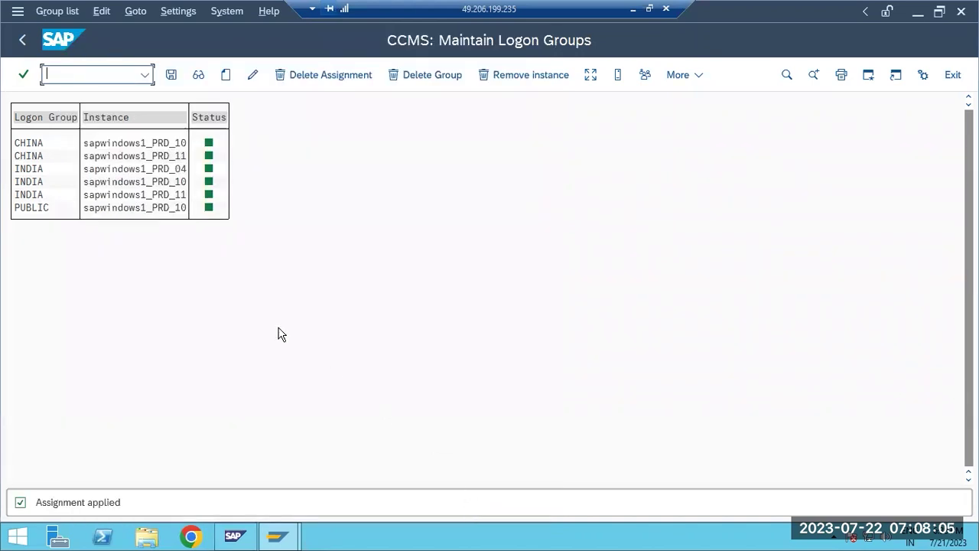
- Add an assignment to logon group PUBLIC, correcting the instance from the duplicate sapwindows1_PRD_10 to sapwindows1_PRD_11
{"action": "left_click", "coordinate": [225, 75]}
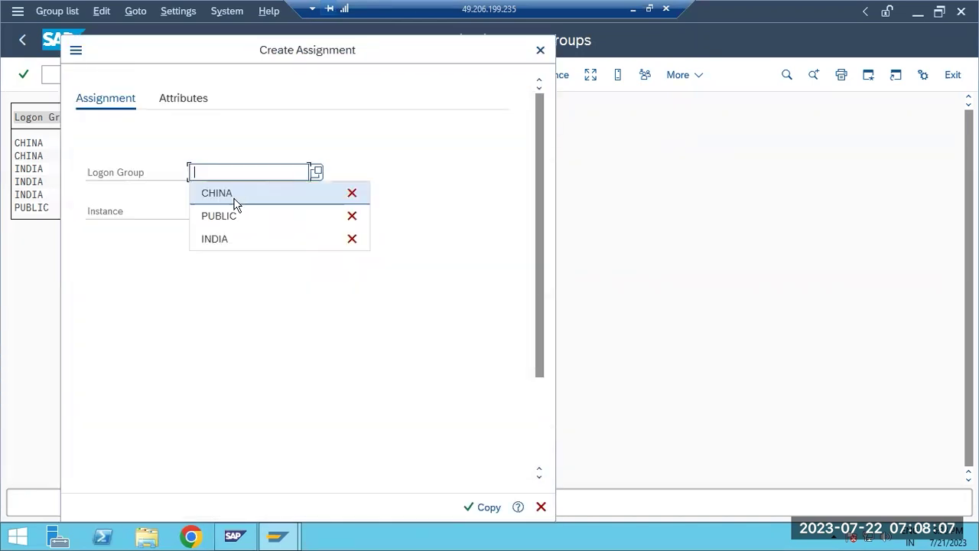
{"action": "left_click", "coordinate": [232, 217]}
{"action": "left_click", "coordinate": [230, 212]}
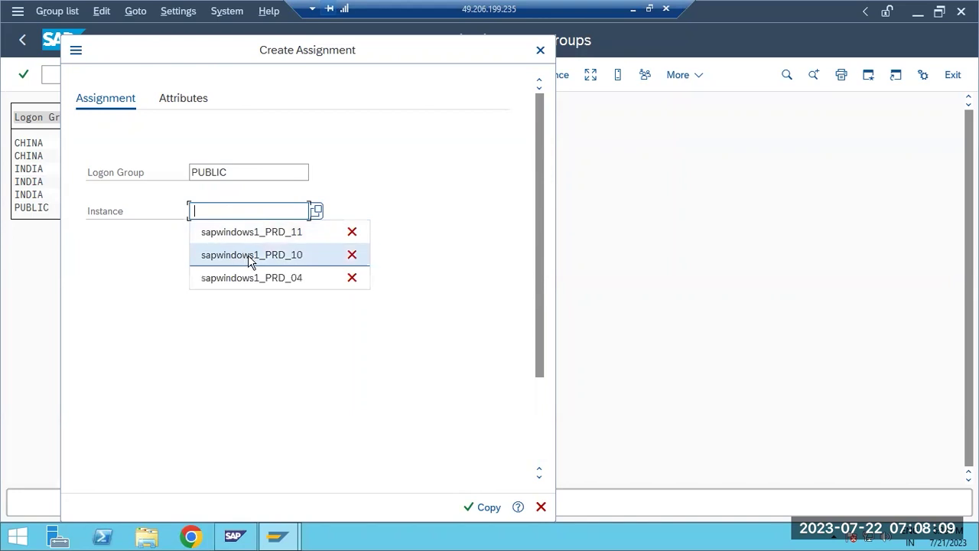
{"action": "left_click", "coordinate": [248, 260]}
{"action": "left_click", "coordinate": [485, 507]}
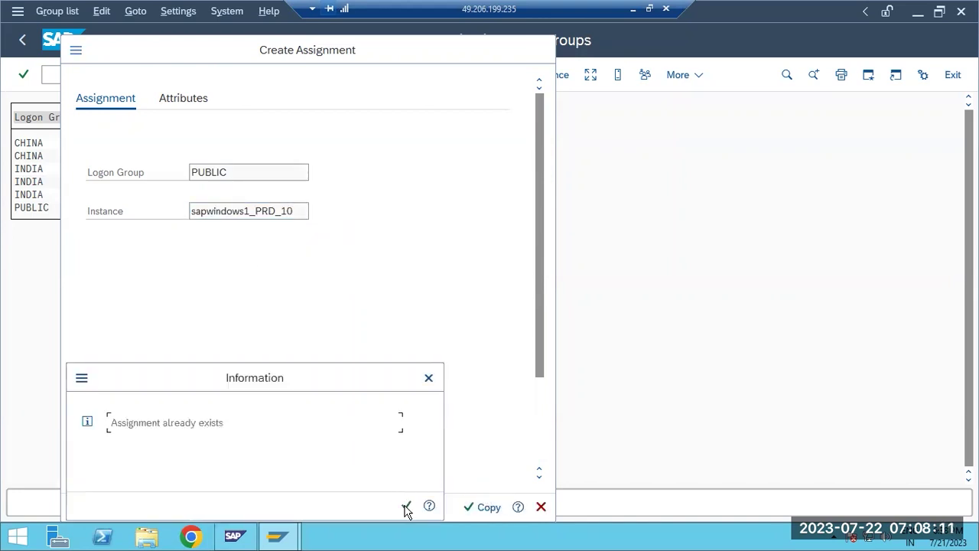
{"action": "left_click", "coordinate": [406, 507]}
{"action": "left_click", "coordinate": [303, 210]}
{"action": "key", "text": "BackSpace"}
{"action": "type", "text": "1"}
{"action": "left_click", "coordinate": [477, 508]}
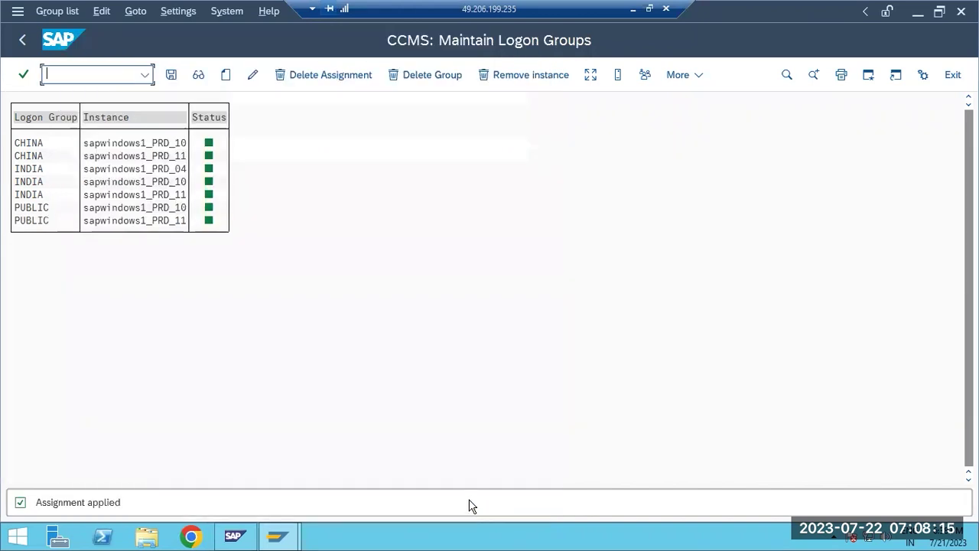
- Add an assignment of instance sapwindows1_PRD_04 to logon group PUBLIC and save the logon groups
{"action": "left_click", "coordinate": [226, 75]}
{"action": "left_click", "coordinate": [299, 173]}
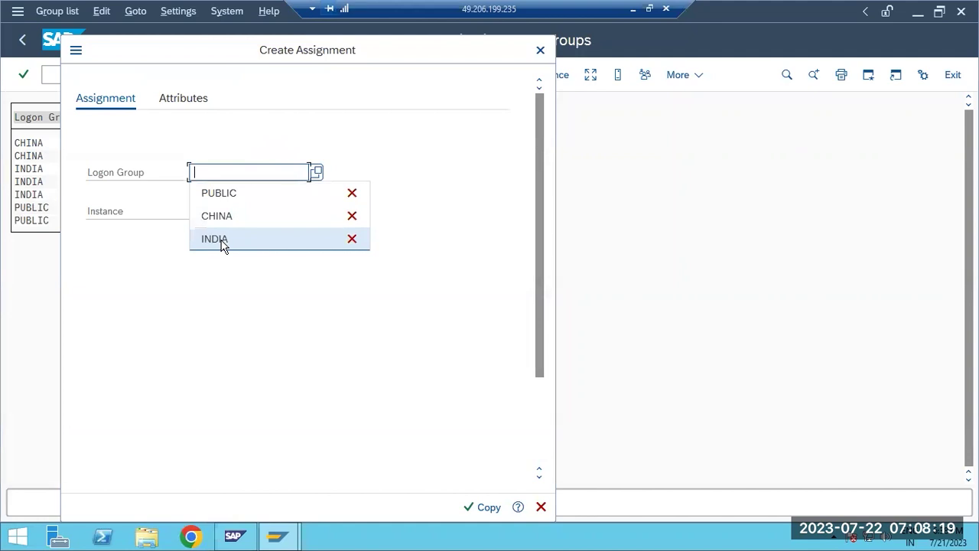
{"action": "left_click", "coordinate": [222, 192]}
{"action": "left_click", "coordinate": [228, 210]}
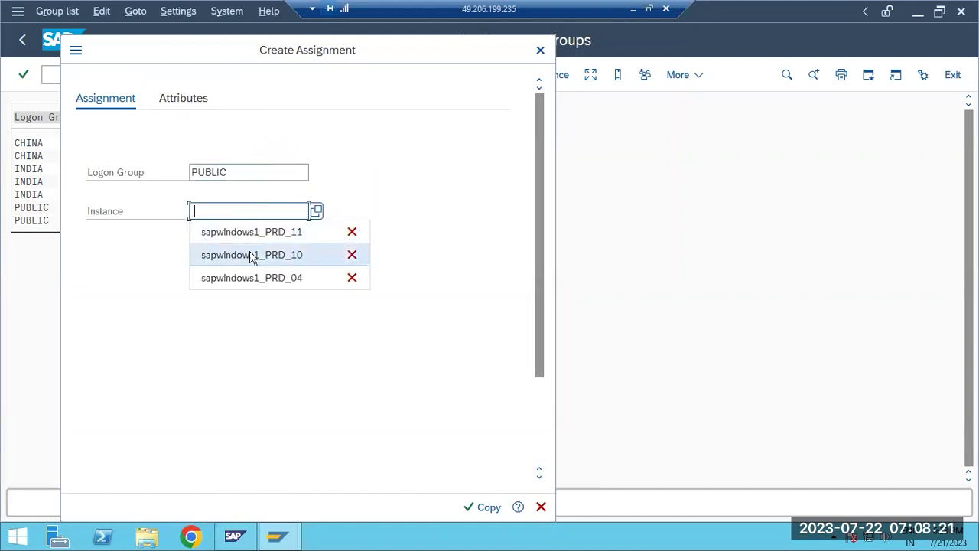
{"action": "left_click", "coordinate": [280, 279]}
{"action": "left_click", "coordinate": [484, 508]}
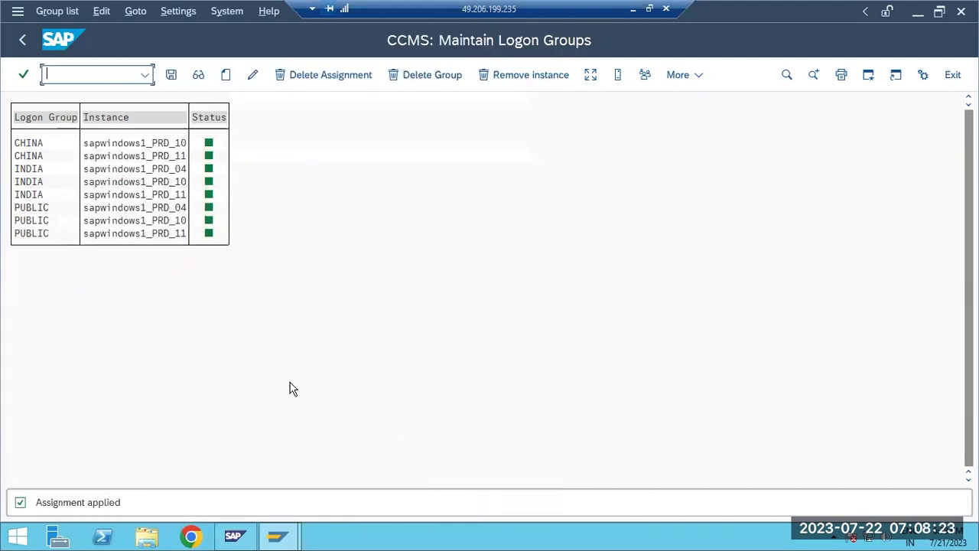
{"action": "left_click", "coordinate": [171, 76]}
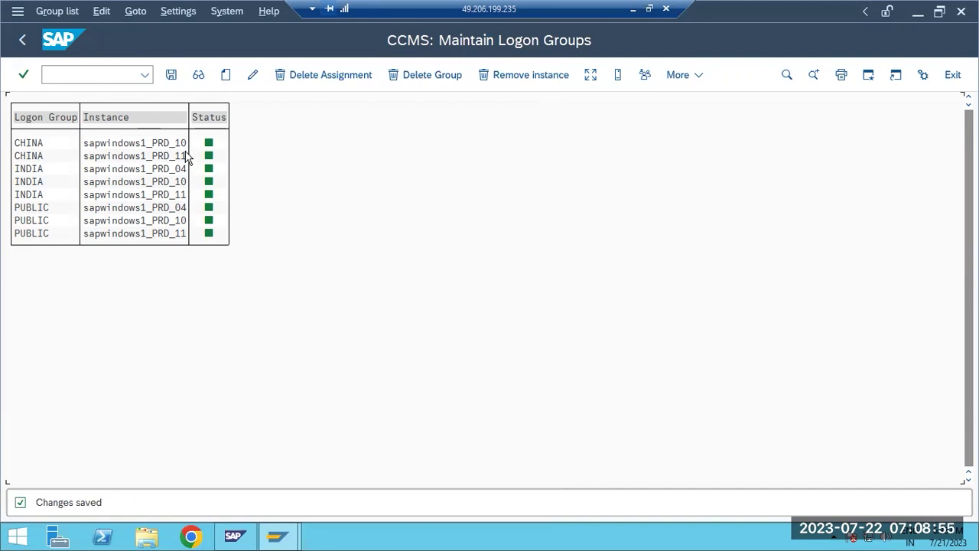
{"action": "left_click", "coordinate": [171, 75]}
- Open the update requests transaction, run it for all clients and users, and return to SAP Easy Access
{"action": "left_click", "coordinate": [62, 74]}
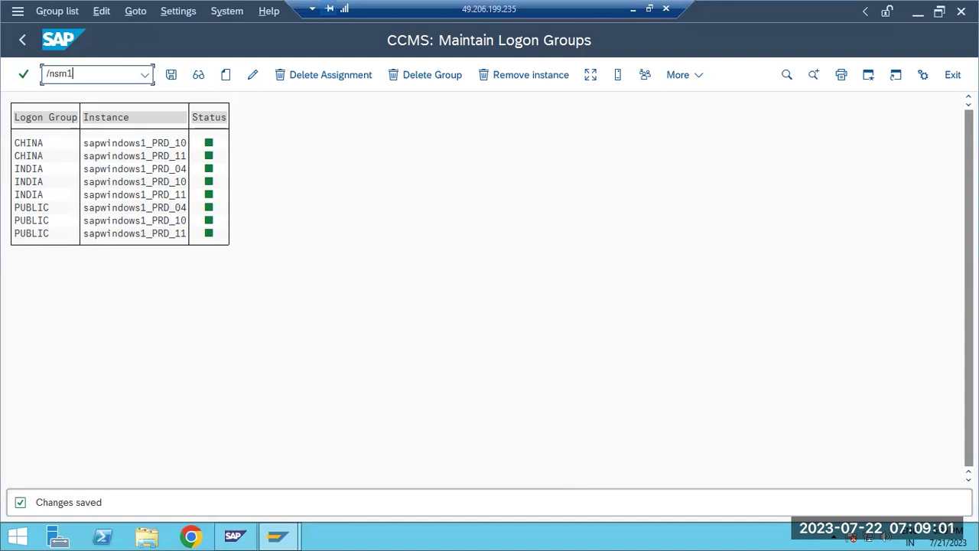
{"action": "key", "text": "Return"}
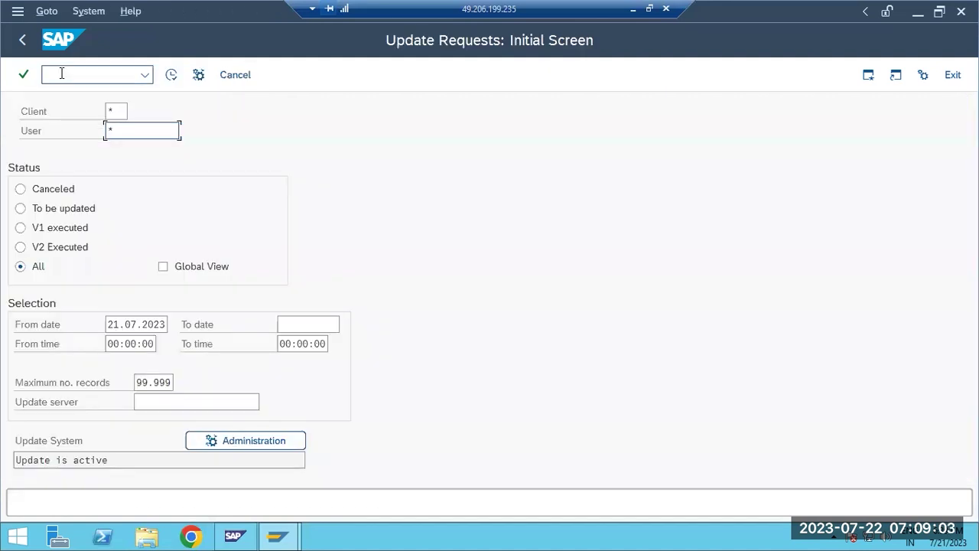
{"action": "left_click", "coordinate": [172, 74]}
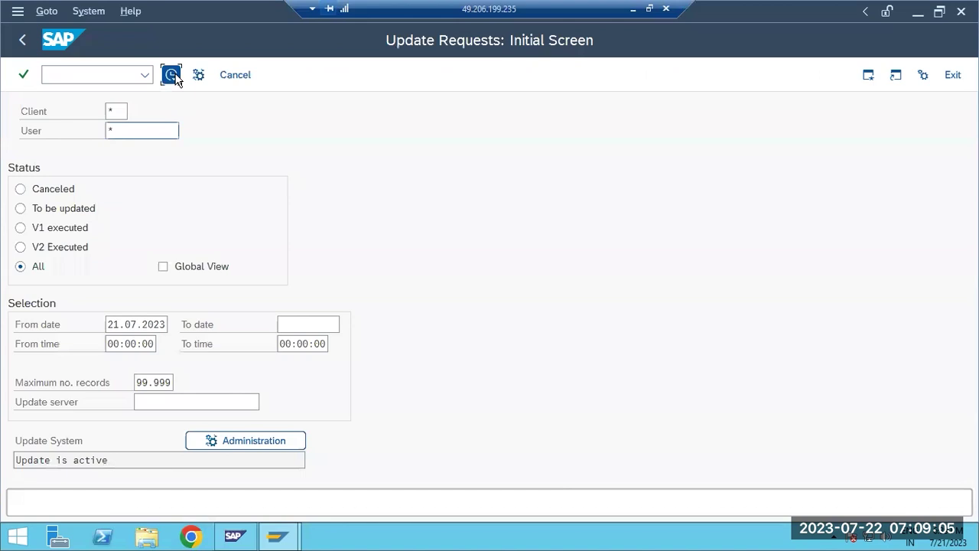
{"action": "left_click", "coordinate": [22, 40]}
{"action": "left_click", "coordinate": [22, 40]}
- Start a new user-specified system entry in SAP Logon with connection type Group/Server Selection
{"action": "mouse_move", "coordinate": [276, 535]}
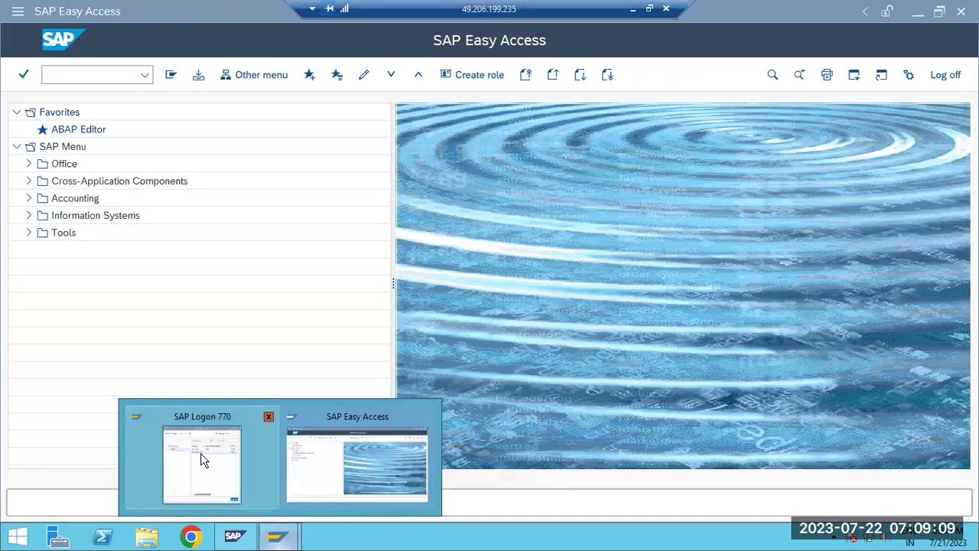
{"action": "left_click", "coordinate": [203, 459]}
{"action": "left_click", "coordinate": [167, 107]}
{"action": "left_click", "coordinate": [178, 128]}
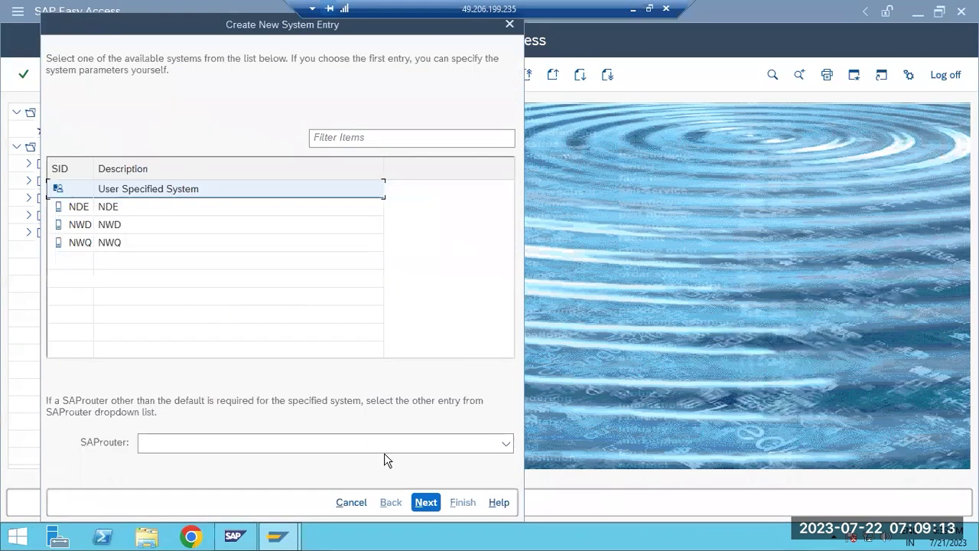
{"action": "left_click", "coordinate": [427, 502]}
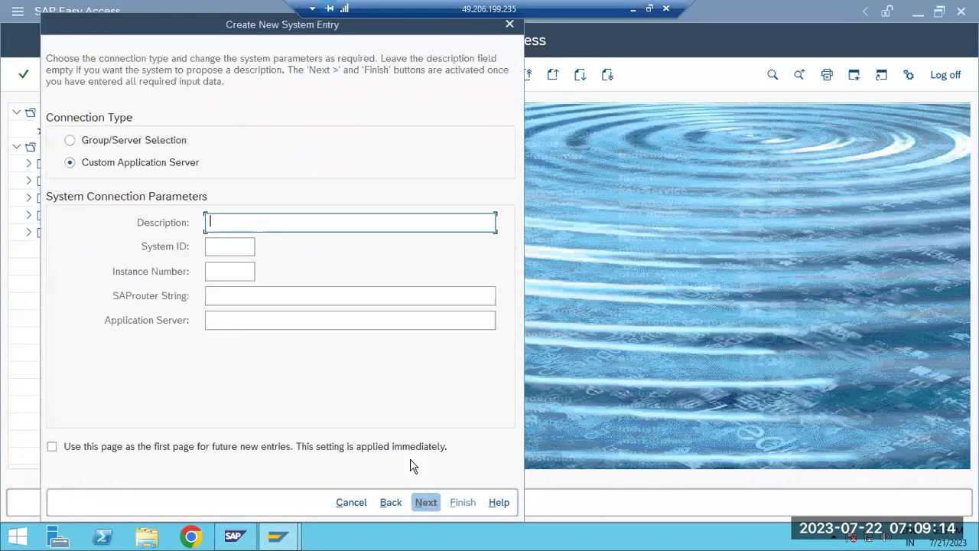
{"action": "left_click", "coordinate": [105, 145]}
- Fill in the new entry with description PRD, message server sapwindows1:3605 and system ID PRD
{"action": "left_click", "coordinate": [218, 228]}
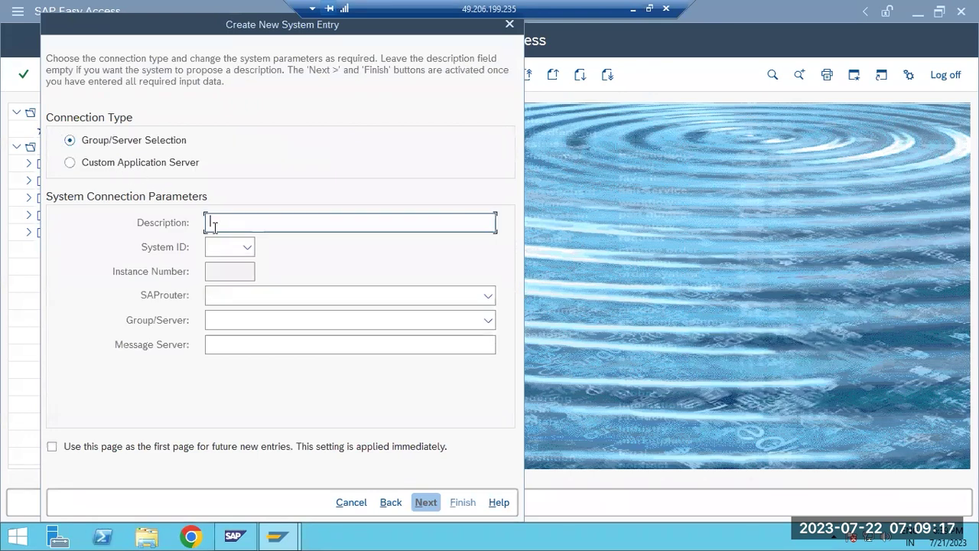
{"action": "type", "text": "PRD"}
{"action": "key", "text": "Tab"}
{"action": "left_click", "coordinate": [220, 345]}
{"action": "type", "text": "sapwindows1:3605"}
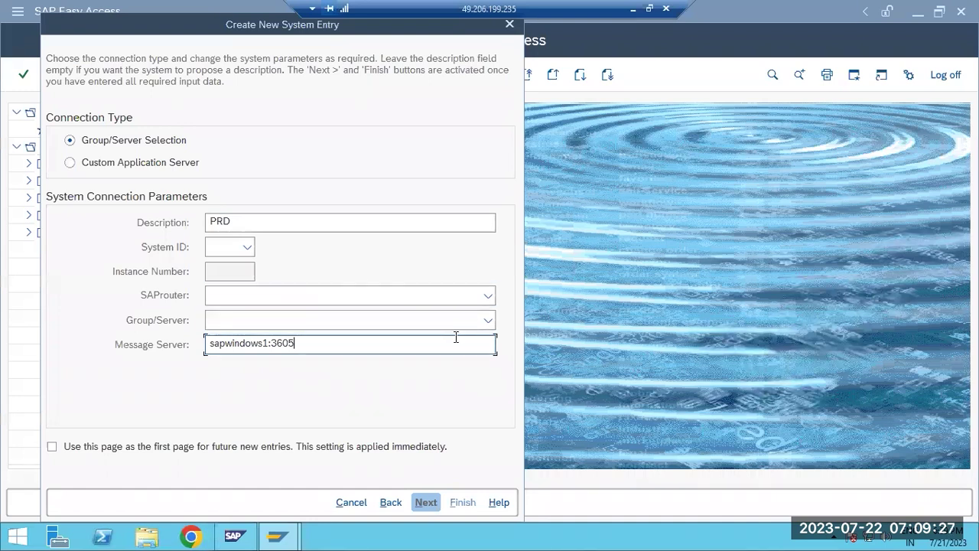
{"action": "left_click", "coordinate": [484, 321]}
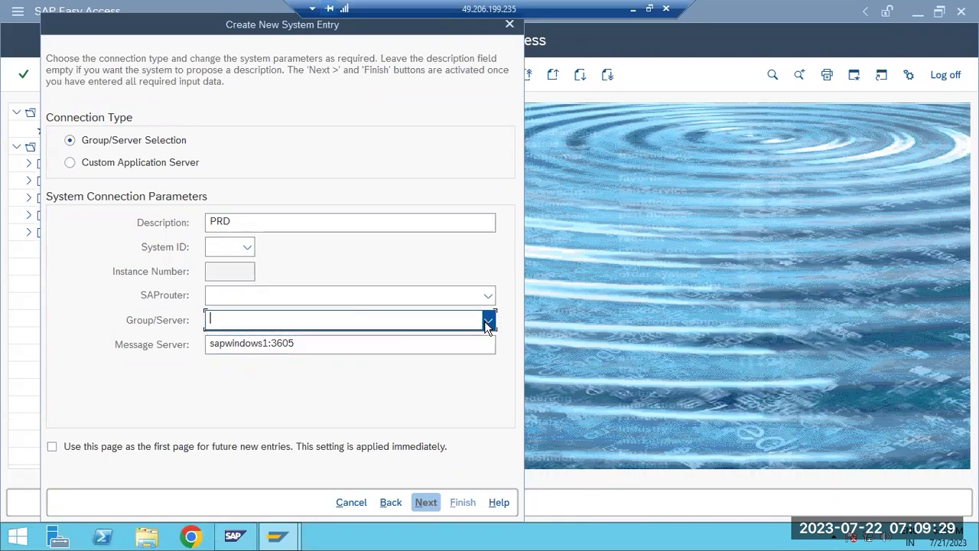
{"action": "left_click", "coordinate": [224, 249]}
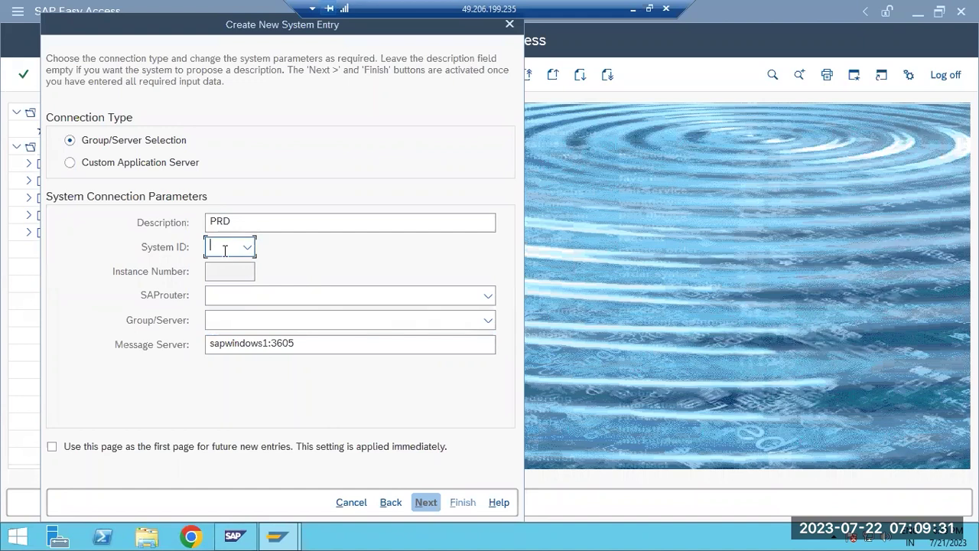
{"action": "type", "text": "PRD"}
- Examine the Group/Server choices offered for system PRD through message server sapwindows1:3605
{"action": "left_click", "coordinate": [491, 321]}
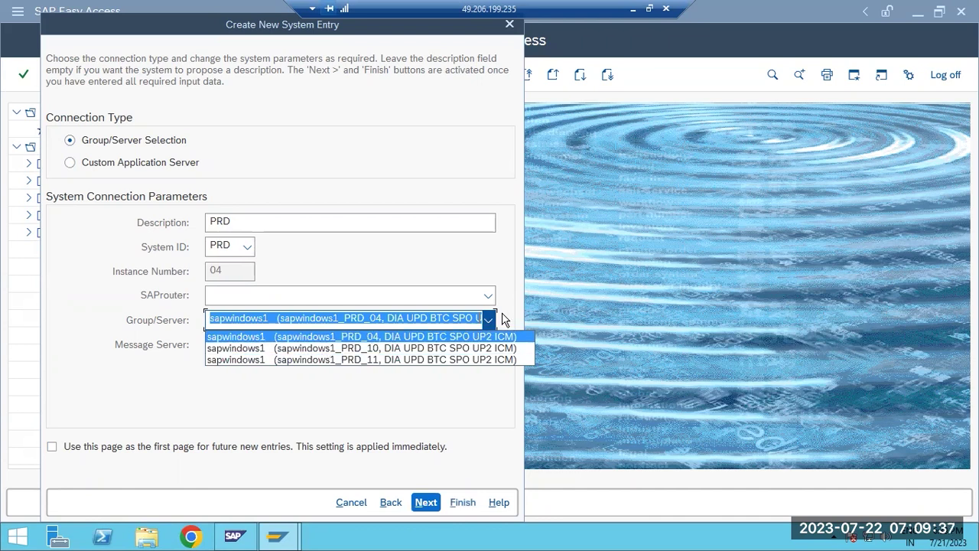
{"action": "left_click", "coordinate": [487, 319]}
{"action": "left_click", "coordinate": [487, 320]}
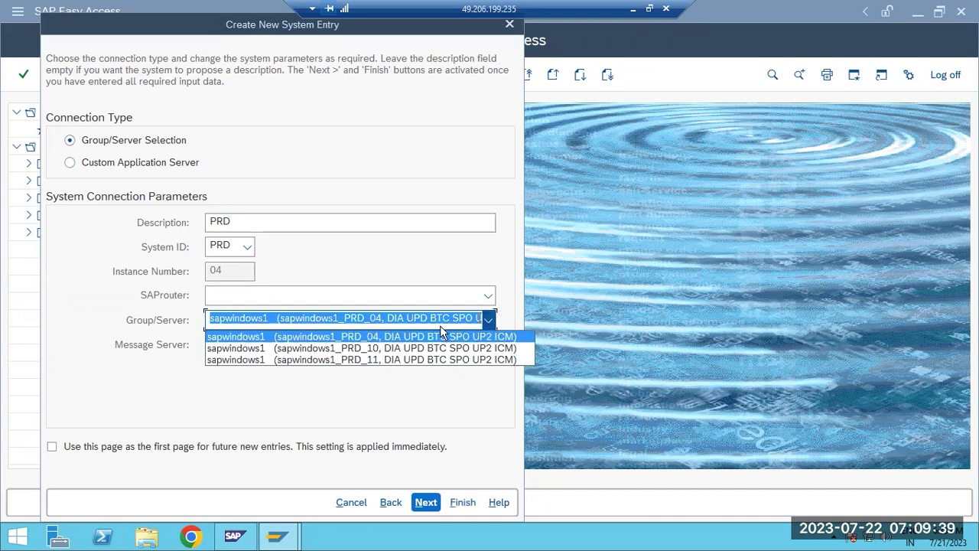
{"action": "left_click", "coordinate": [379, 337]}
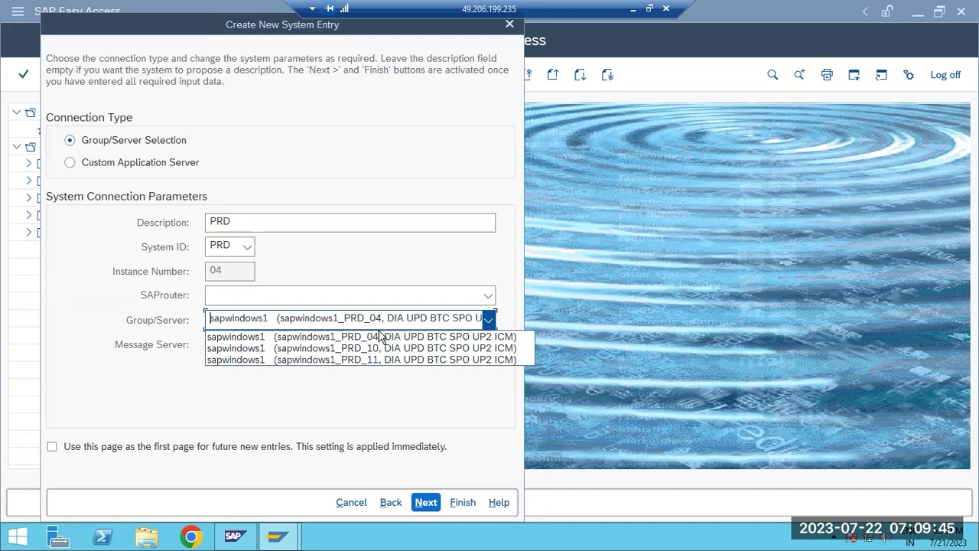
{"action": "left_click", "coordinate": [316, 417]}
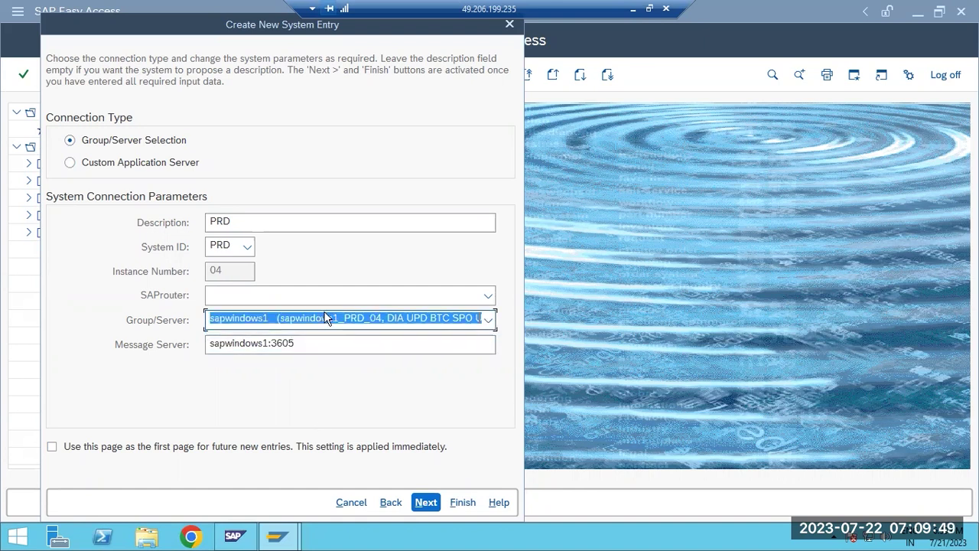
{"action": "key", "text": "Home"}
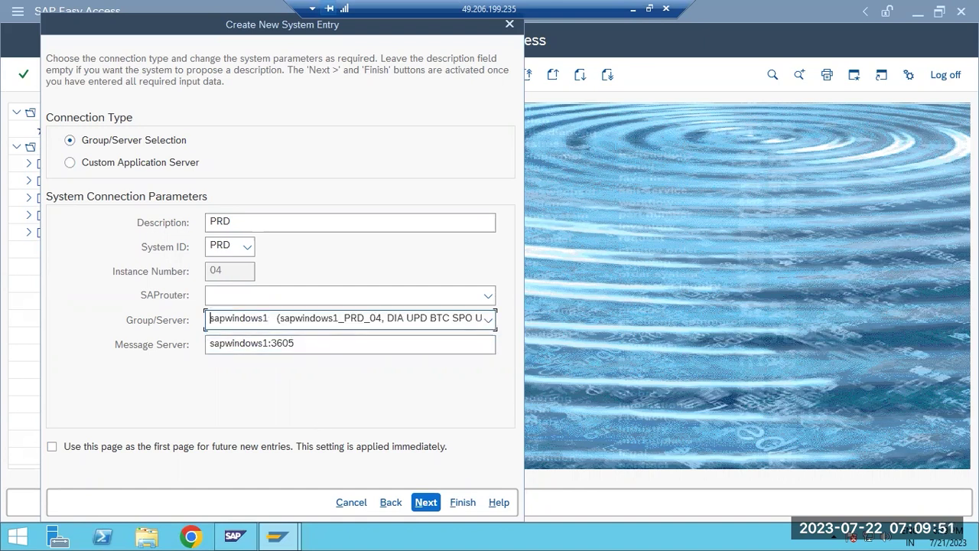
{"action": "left_click", "coordinate": [489, 322]}
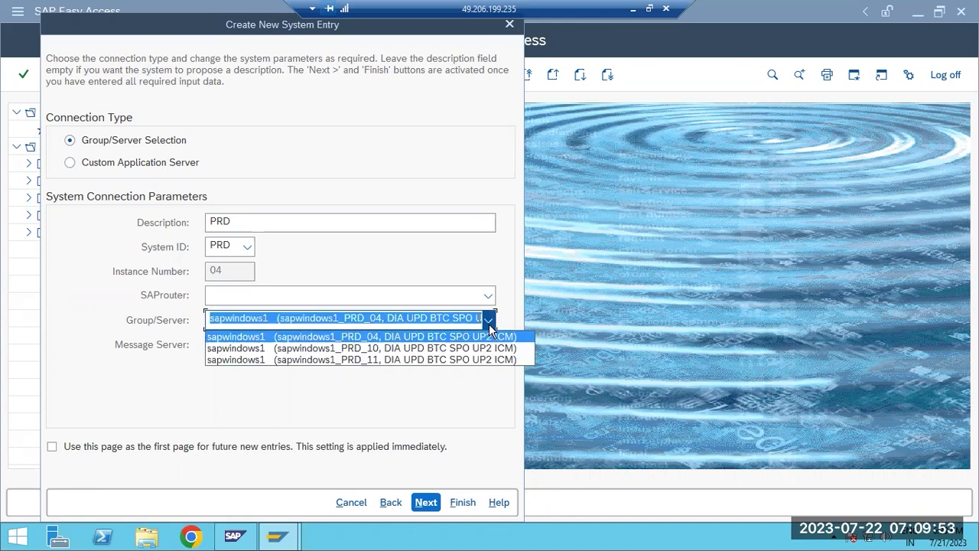
{"action": "left_click", "coordinate": [491, 328]}
- Try message server sapwindows1:3604 for the Group/Server choices, then restore sapwindows1:3605
{"action": "left_click", "coordinate": [300, 344]}
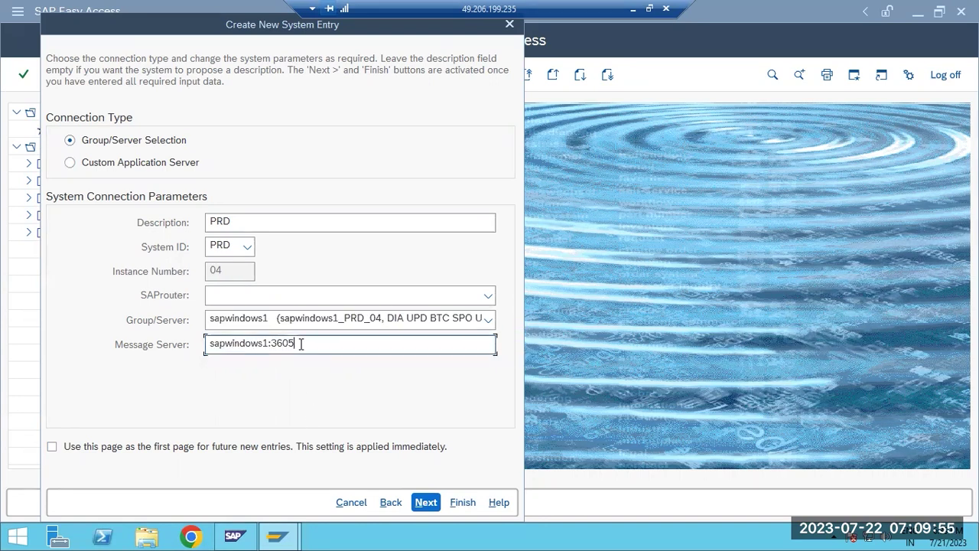
{"action": "left_click", "coordinate": [485, 320]}
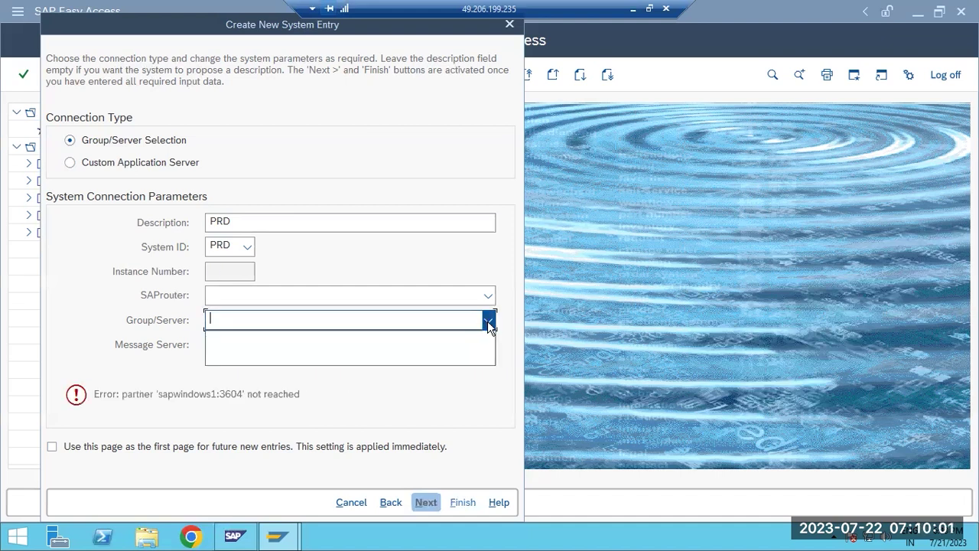
{"action": "left_click", "coordinate": [490, 323]}
{"action": "left_click", "coordinate": [303, 345]}
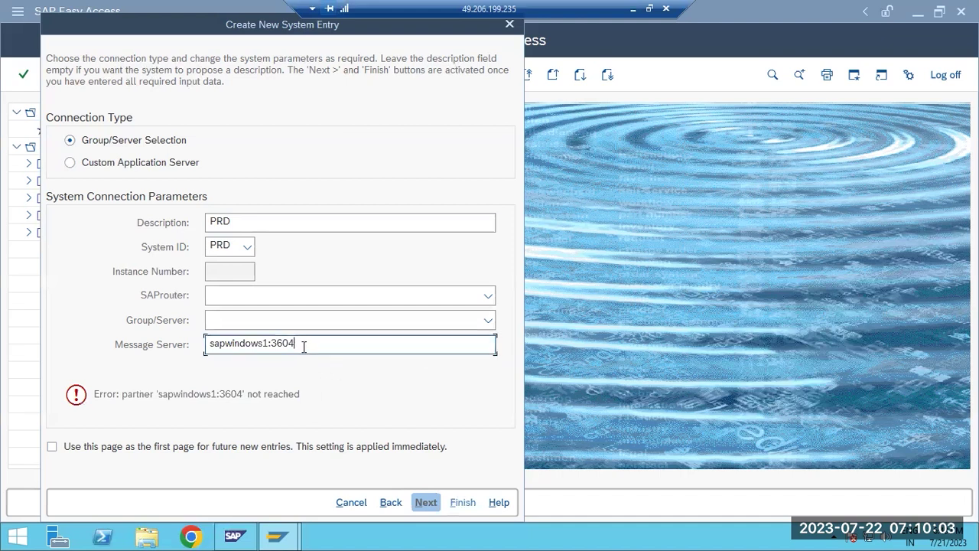
{"action": "key", "text": "BackSpace"}
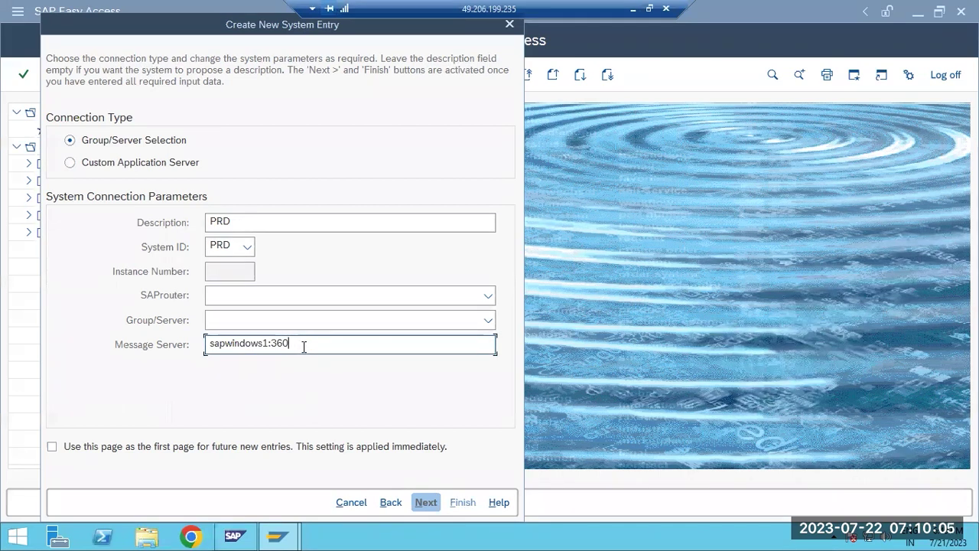
{"action": "left_click_drag", "start_coordinate": [207, 349], "coordinate": [298, 347]}
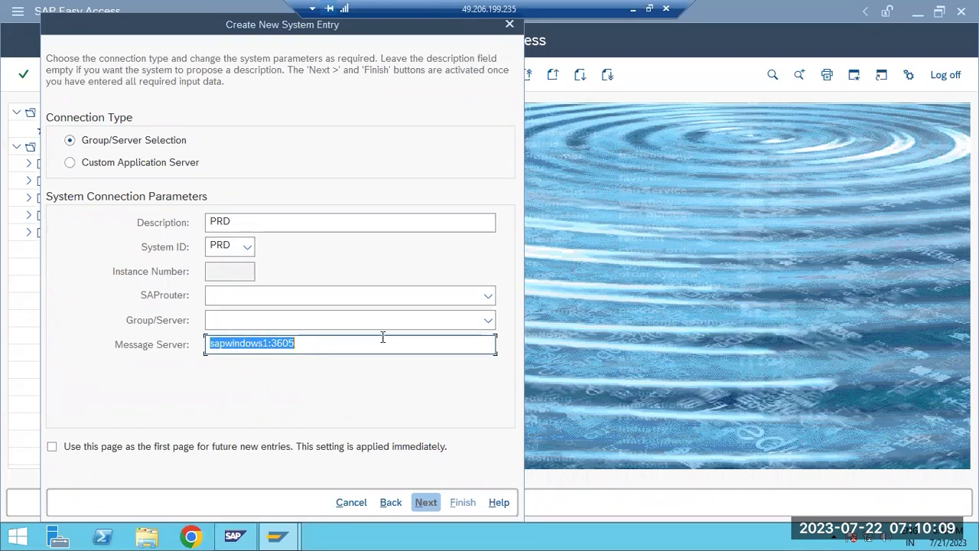
- Choose sapwindows1_PRD_04 as the PRD entry's server and finish the entry with default network and code page settings
{"action": "left_click", "coordinate": [485, 323]}
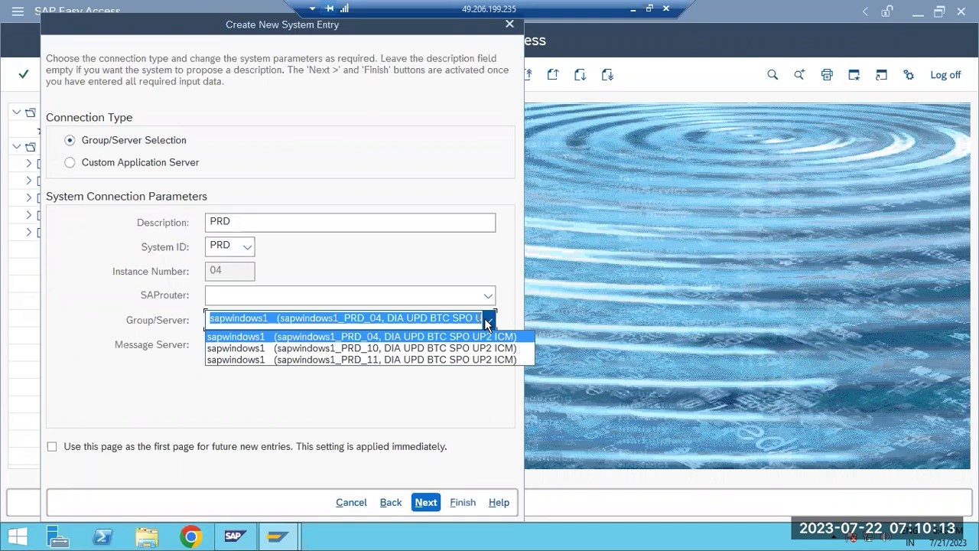
{"action": "left_click", "coordinate": [376, 338]}
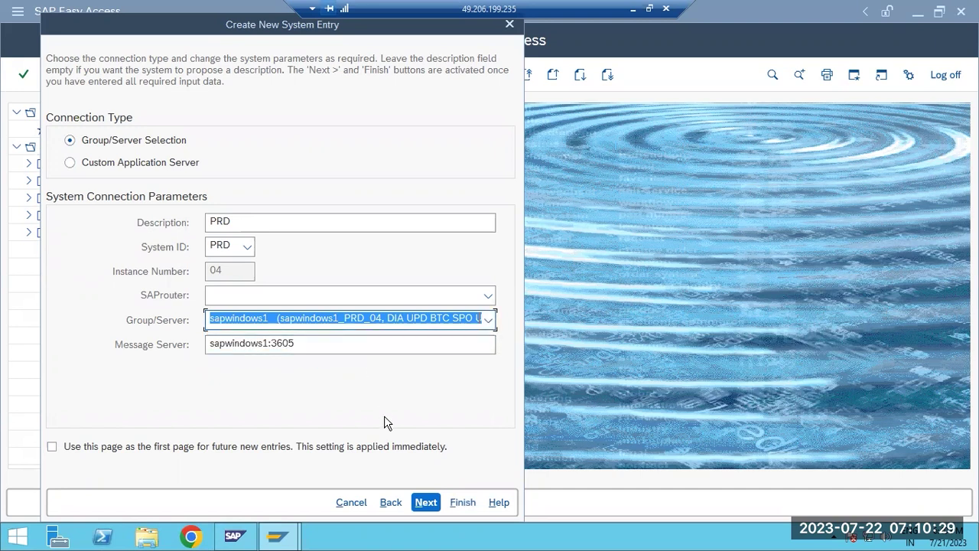
{"action": "left_click", "coordinate": [421, 502]}
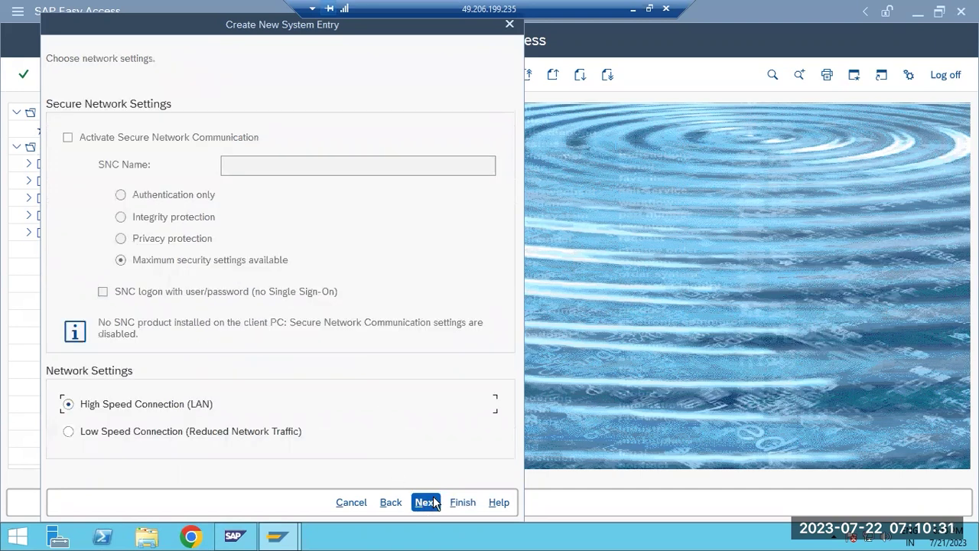
{"action": "left_click", "coordinate": [428, 502]}
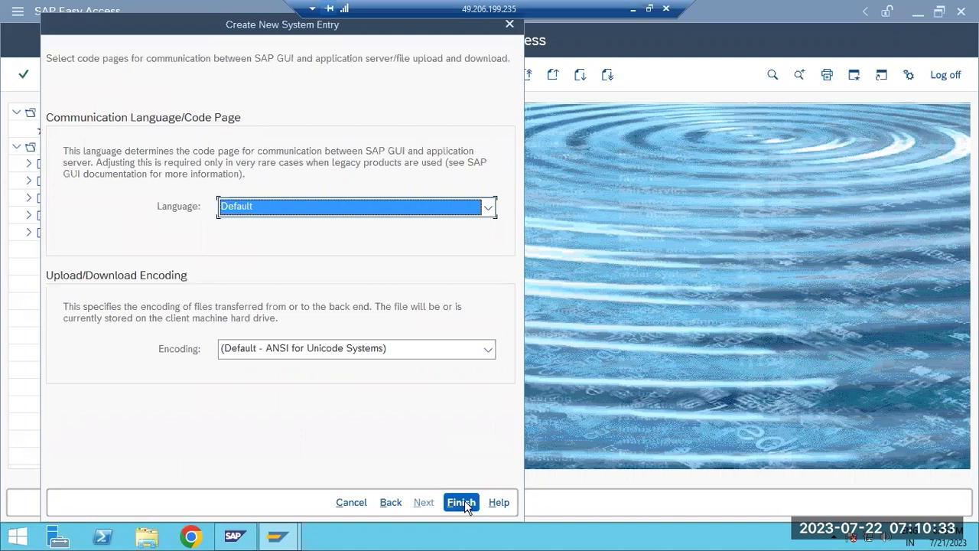
{"action": "left_click", "coordinate": [462, 503]}
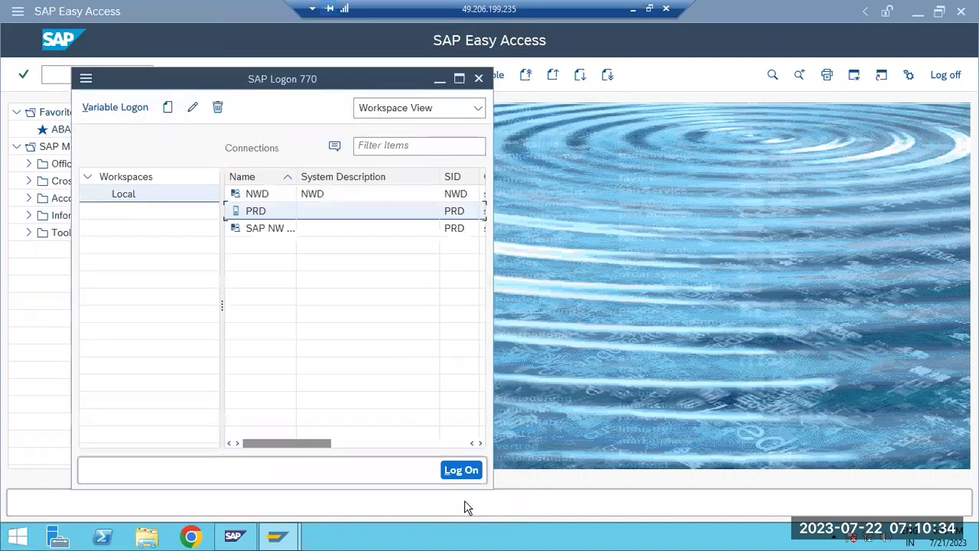
- Test the PRD connection up to its logon screen, then review the PRD entry's connection properties
{"action": "double_click", "coordinate": [257, 214]}
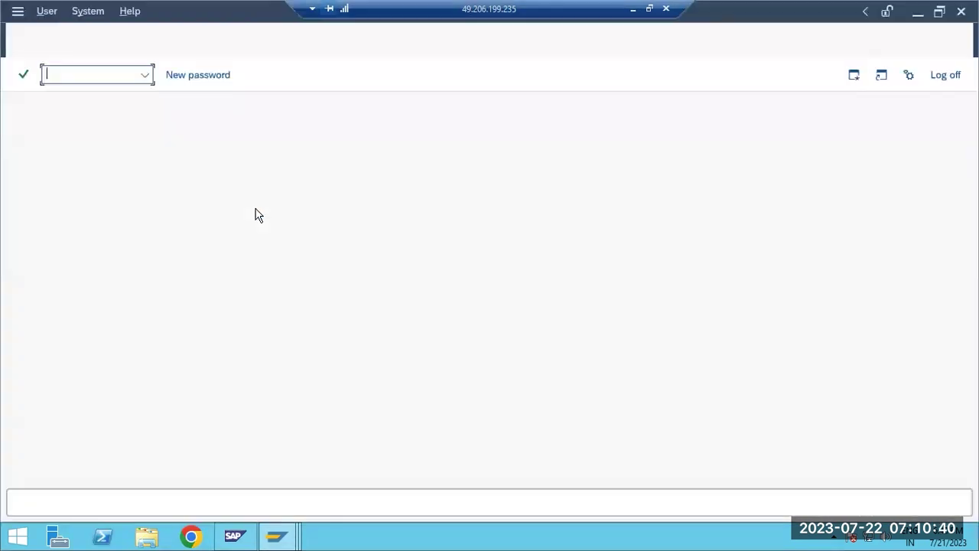
{"action": "left_click", "coordinate": [941, 77]}
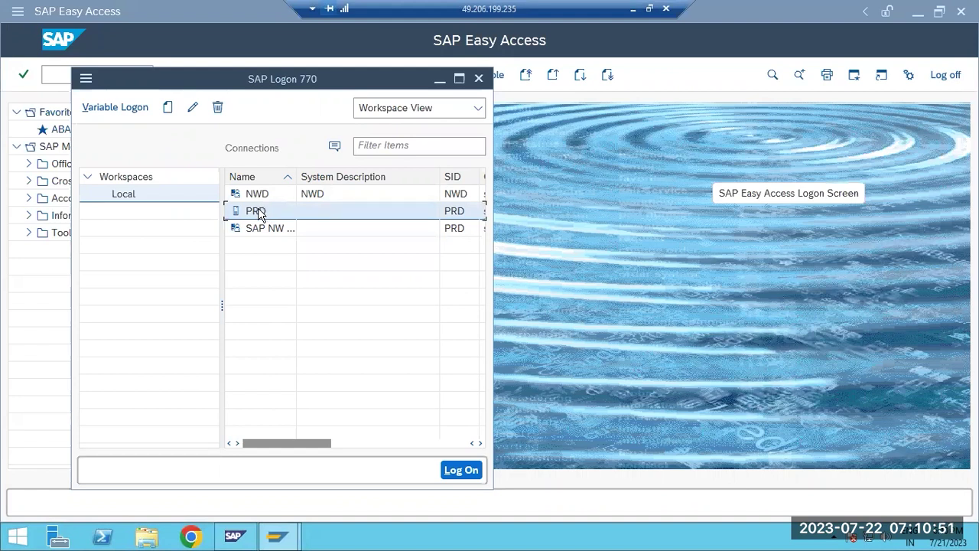
{"action": "left_click", "coordinate": [193, 107]}
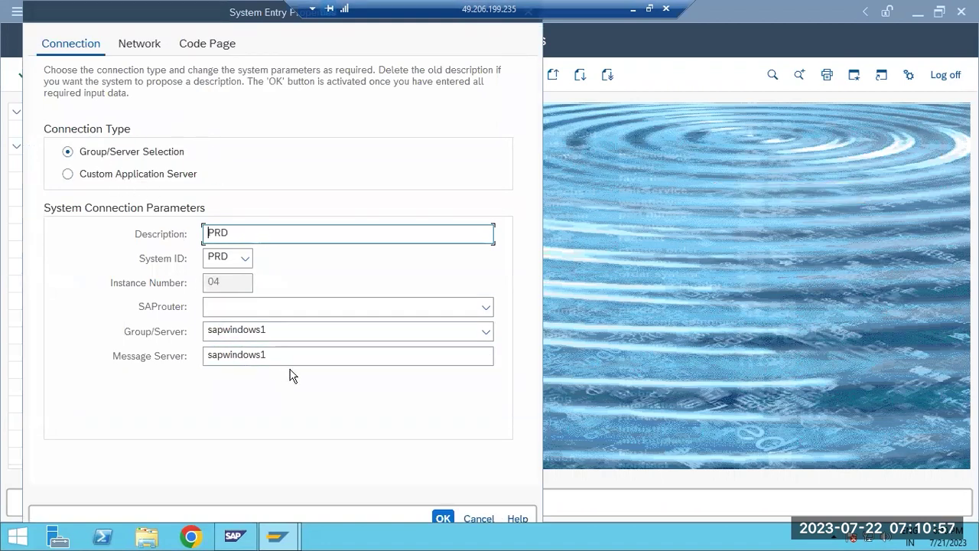
{"action": "left_click", "coordinate": [443, 518]}
- Switch to the SAP Management Console and stop PRD instance sapwindows1 4 with a hard (SIGINT) shutdown
{"action": "left_click", "coordinate": [237, 537]}
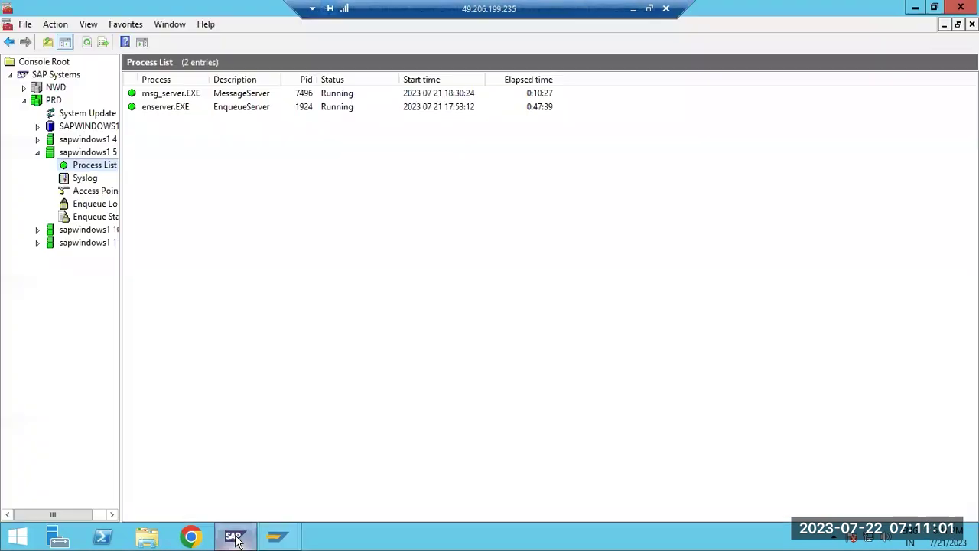
{"action": "right_click", "coordinate": [62, 141]}
{"action": "left_click", "coordinate": [92, 160]}
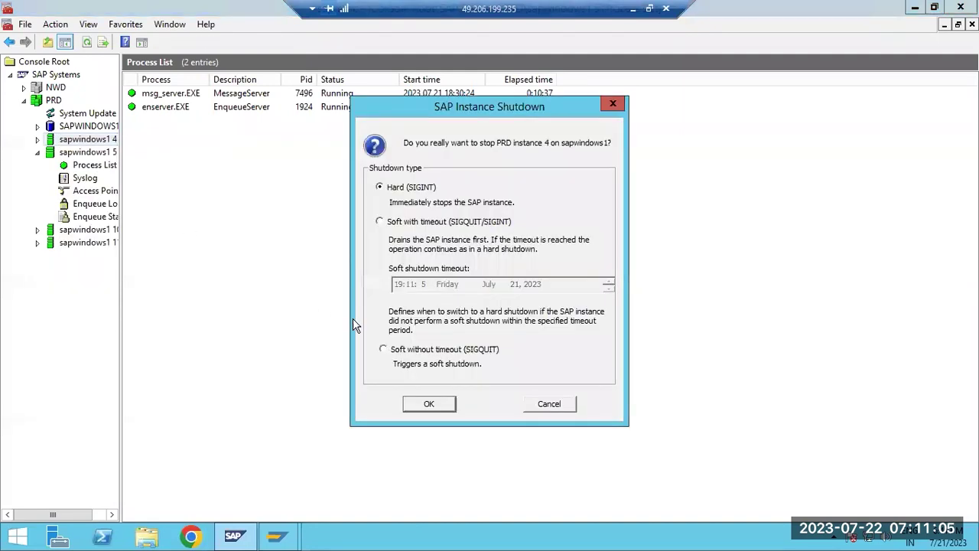
{"action": "left_click", "coordinate": [419, 403]}
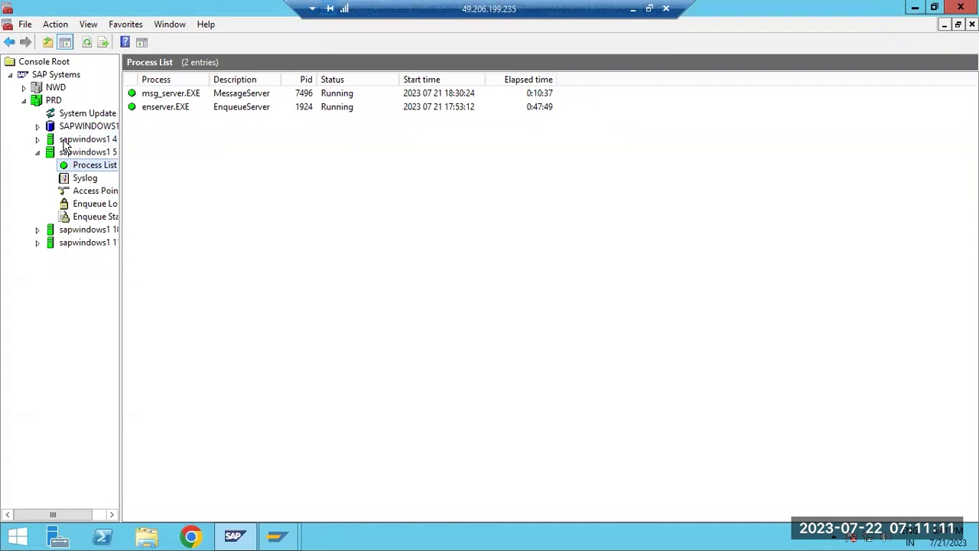
- Check the process list of PRD instance sapwindows1 4 with refreshed data
{"action": "left_click", "coordinate": [86, 43]}
{"action": "left_click", "coordinate": [37, 139]}
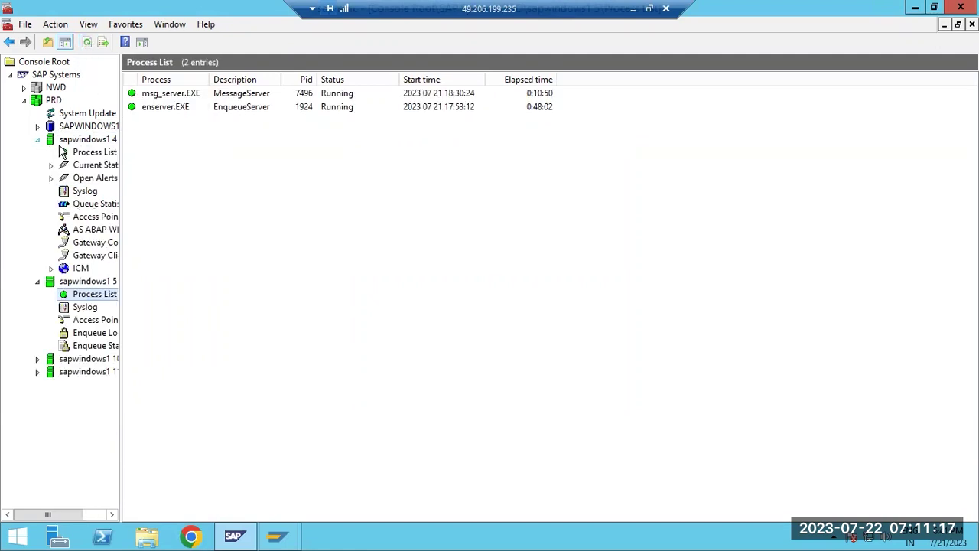
{"action": "left_click", "coordinate": [73, 153]}
{"action": "left_click", "coordinate": [87, 43]}
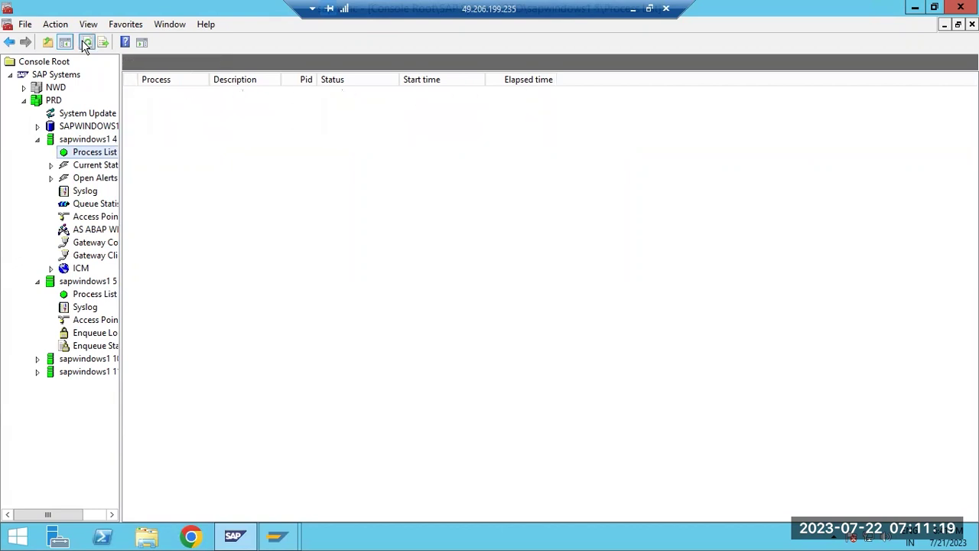
- Return to the open PRD session, decline the detailed error description, and refresh the process list of instance sapwindows1 4
{"action": "mouse_move", "coordinate": [236, 535]}
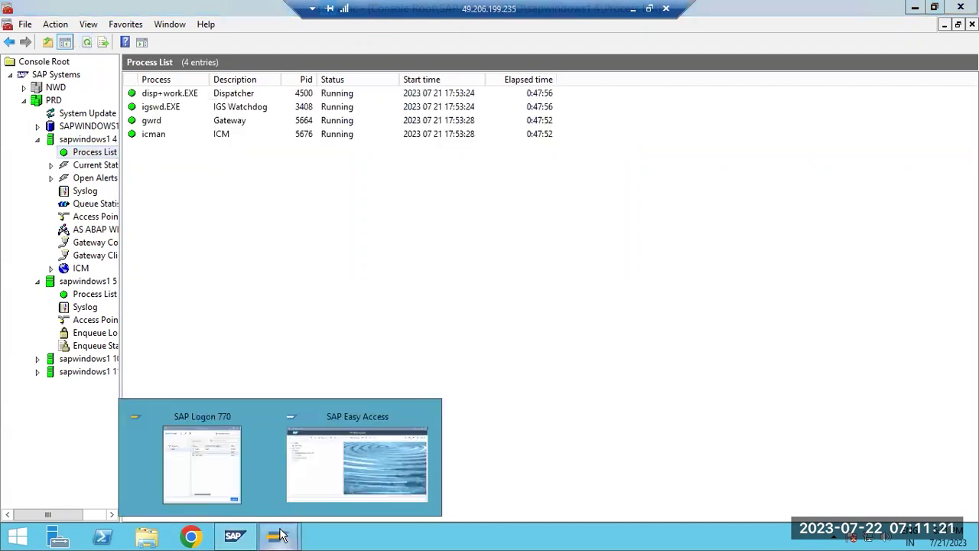
{"action": "left_click", "coordinate": [217, 433]}
{"action": "left_click", "coordinate": [526, 291]}
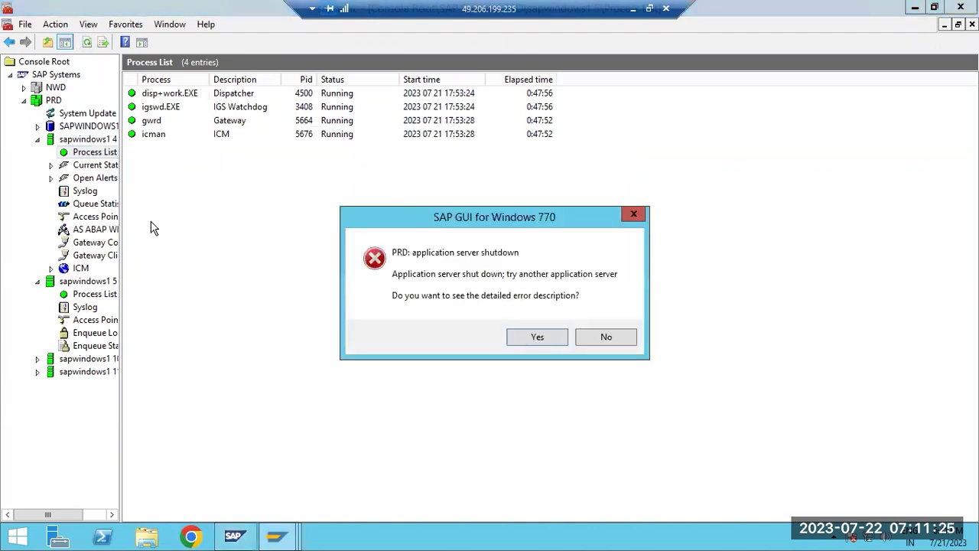
{"action": "left_click", "coordinate": [608, 338]}
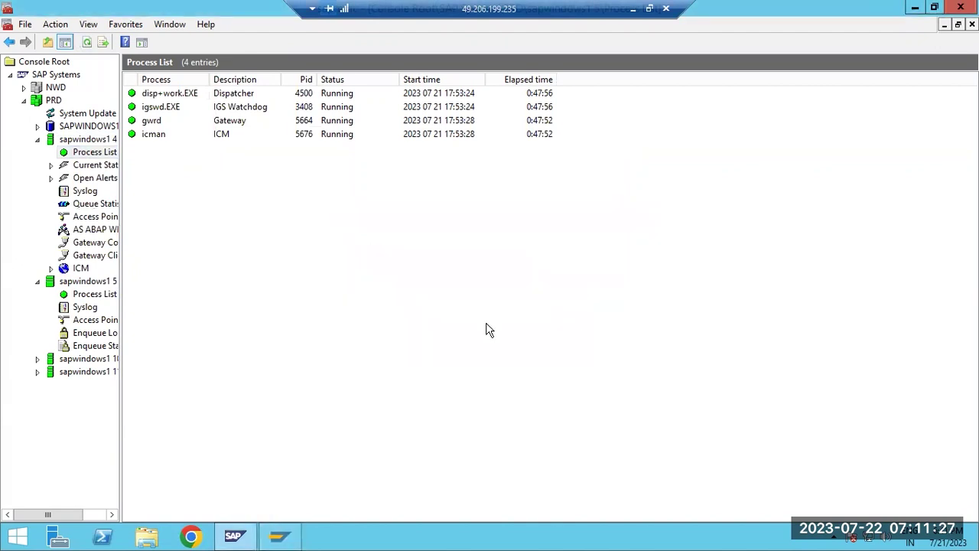
{"action": "left_click", "coordinate": [285, 537]}
{"action": "left_click", "coordinate": [286, 539]}
{"action": "left_click", "coordinate": [86, 43]}
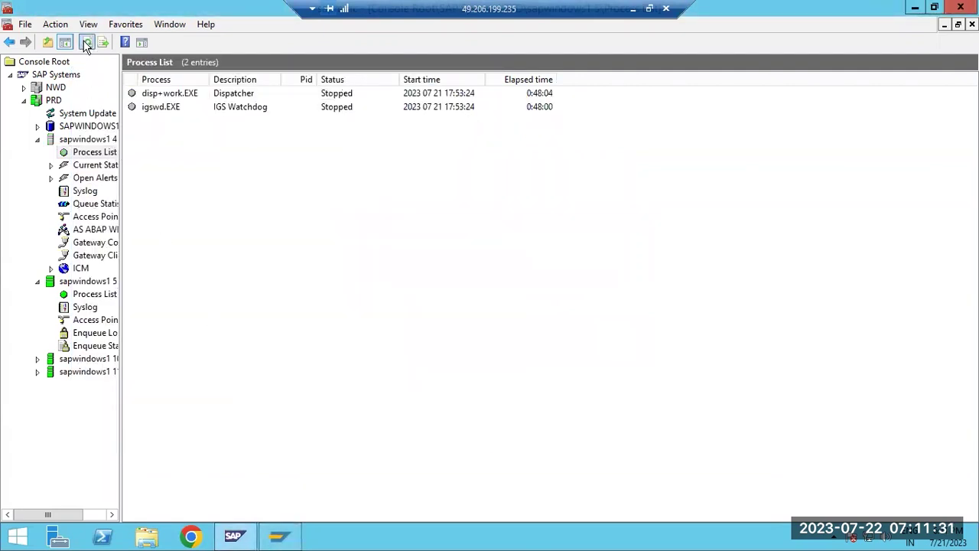
- Try to connect with the PRD entry in SAP Logon while instance 4 is stopped, declining the detailed error description
{"action": "left_click", "coordinate": [280, 536]}
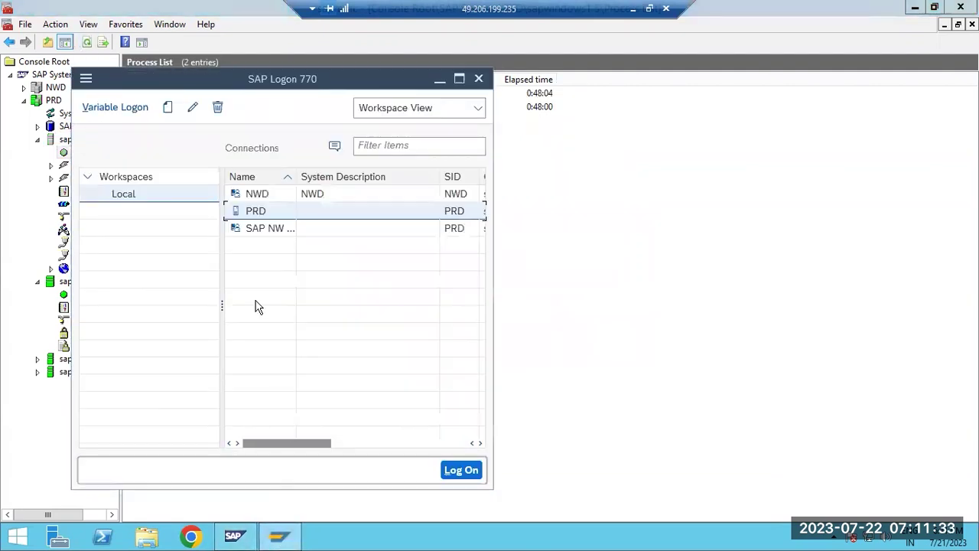
{"action": "left_click", "coordinate": [257, 215]}
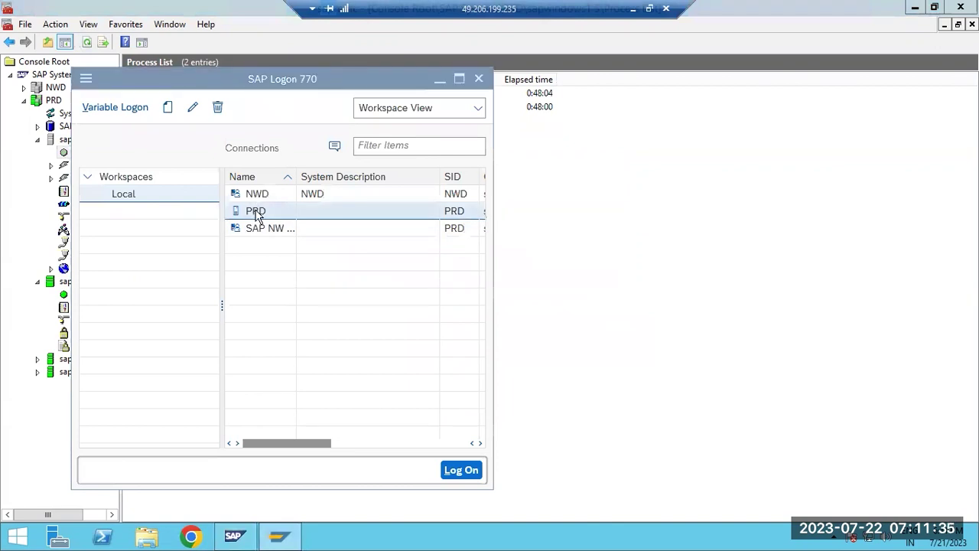
{"action": "double_click", "coordinate": [257, 214]}
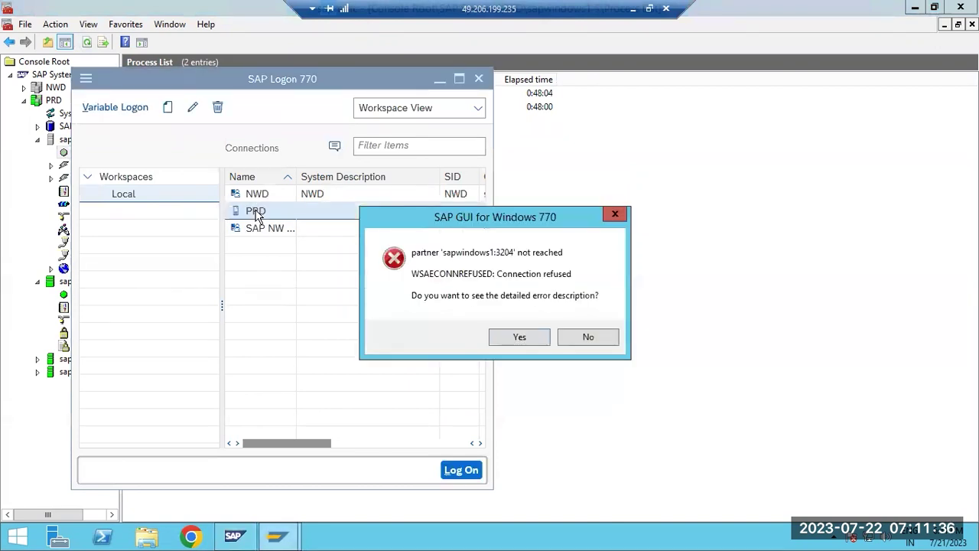
{"action": "left_click", "coordinate": [585, 338]}
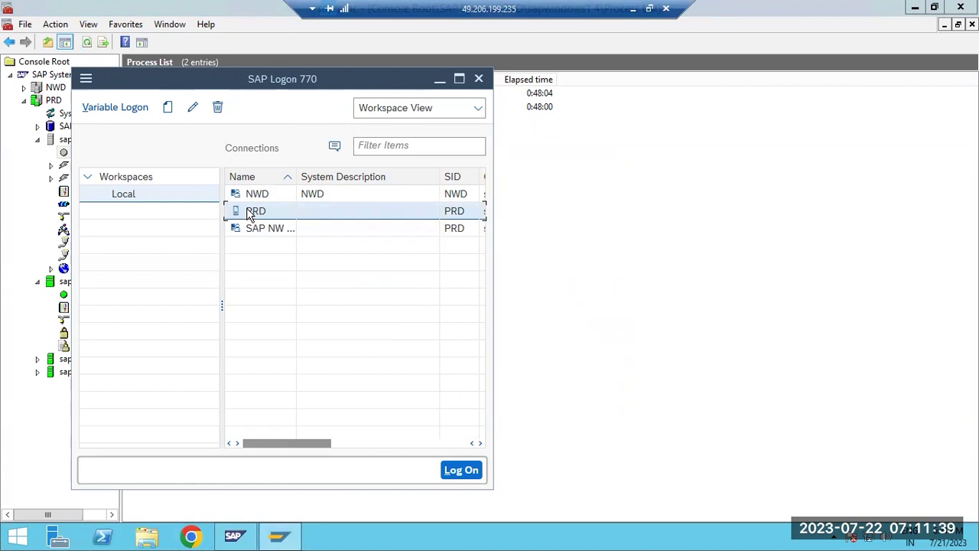
- Review the SAP NW PRD entry's connection properties and close them without changes
{"action": "left_click", "coordinate": [263, 230]}
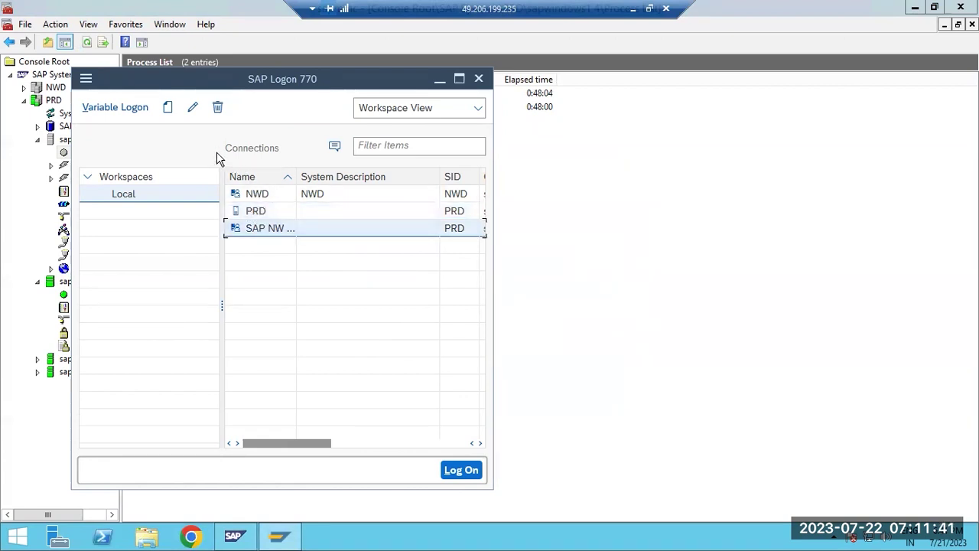
{"action": "left_click", "coordinate": [192, 107]}
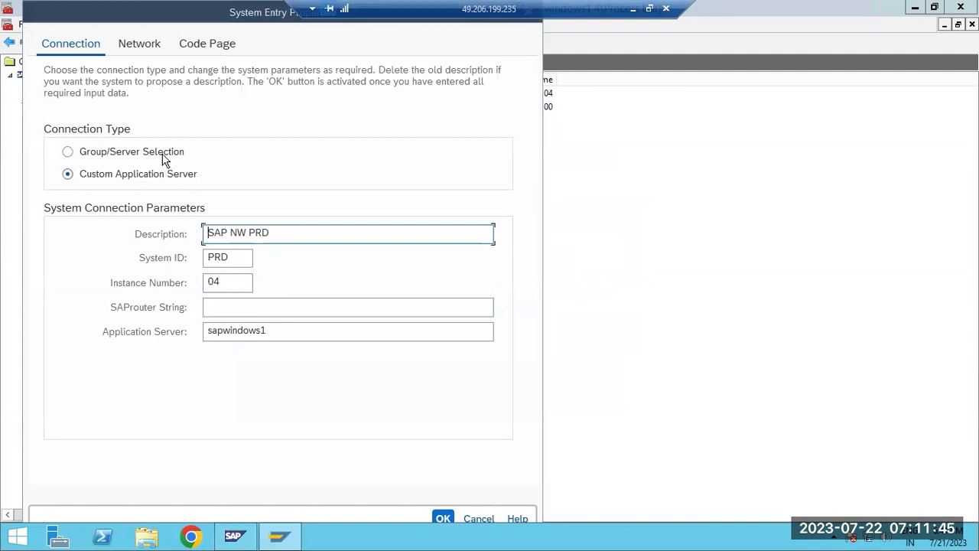
{"action": "left_click", "coordinate": [479, 520]}
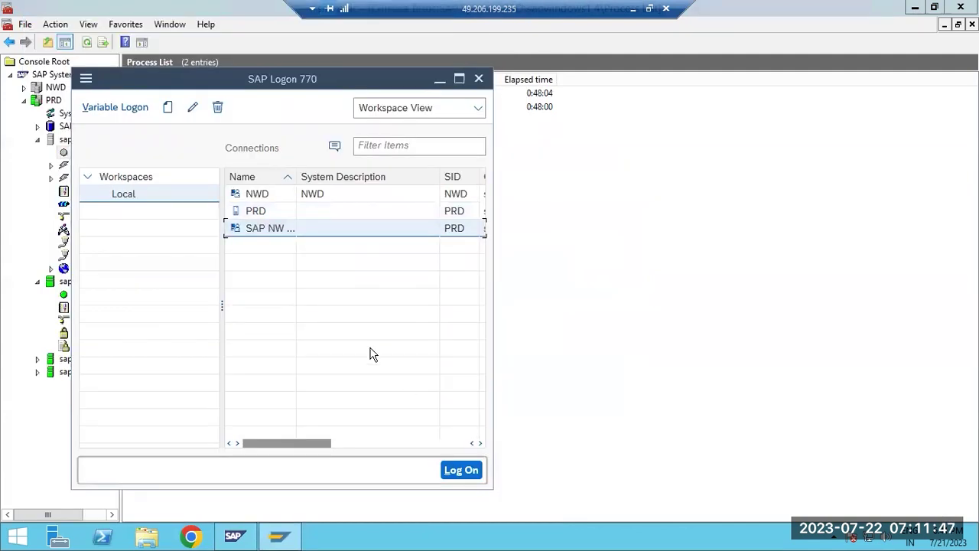
- Set the PRD entry's message server to sapwindows1:3605 and its server to sapwindows1_PRD_10, save the entry and open its logon screen
{"action": "left_click", "coordinate": [251, 212]}
{"action": "left_click", "coordinate": [192, 108]}
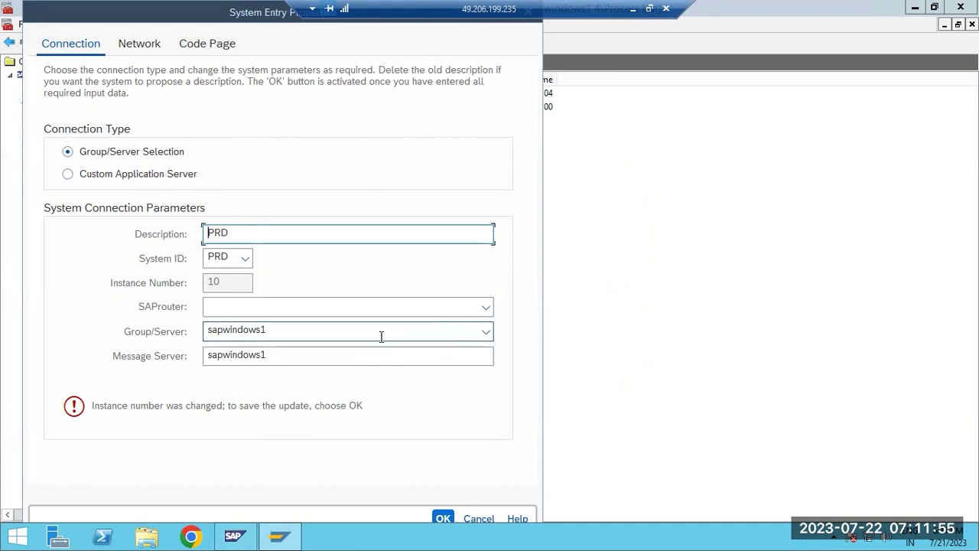
{"action": "left_click", "coordinate": [331, 358]}
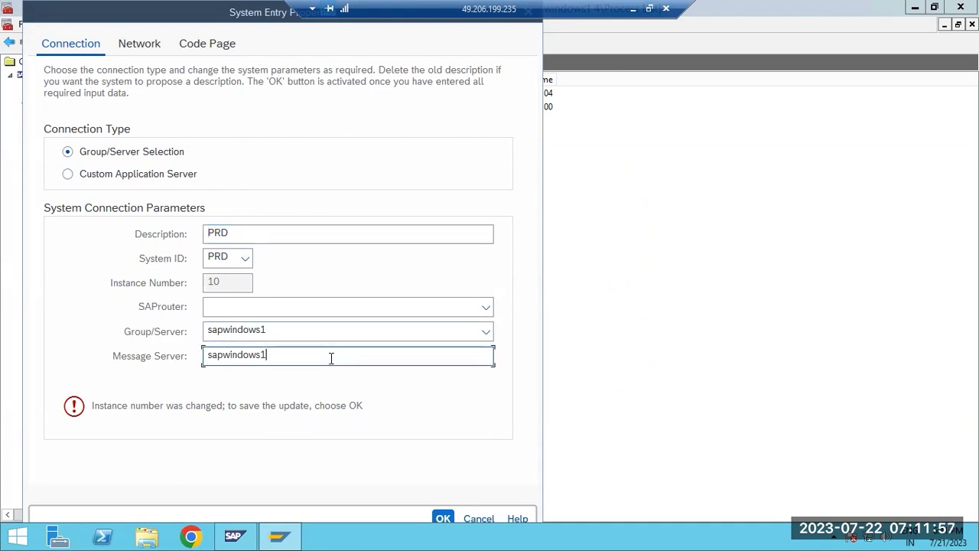
{"action": "type", "text": ":3605"}
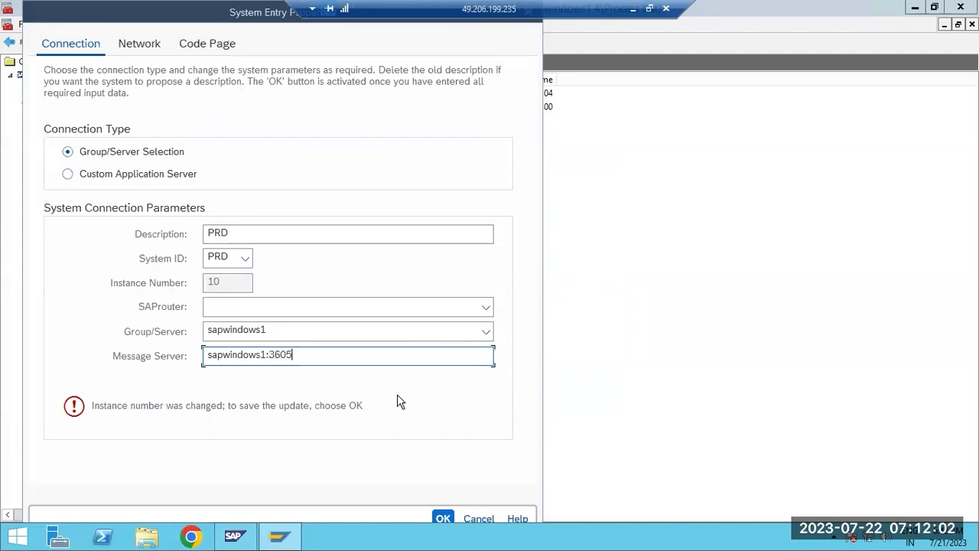
{"action": "left_click", "coordinate": [486, 331]}
{"action": "left_click", "coordinate": [486, 331]}
{"action": "left_click", "coordinate": [486, 331]}
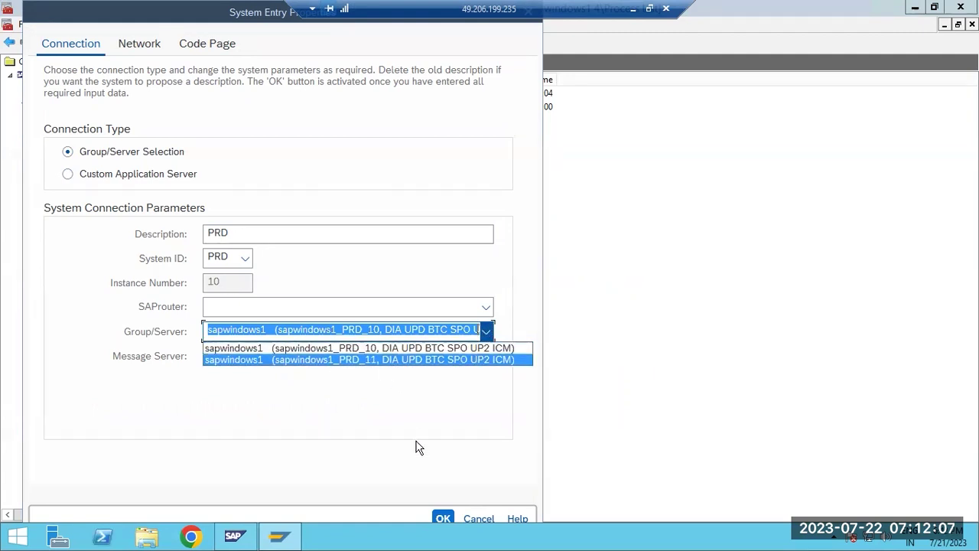
{"action": "left_click", "coordinate": [437, 519]}
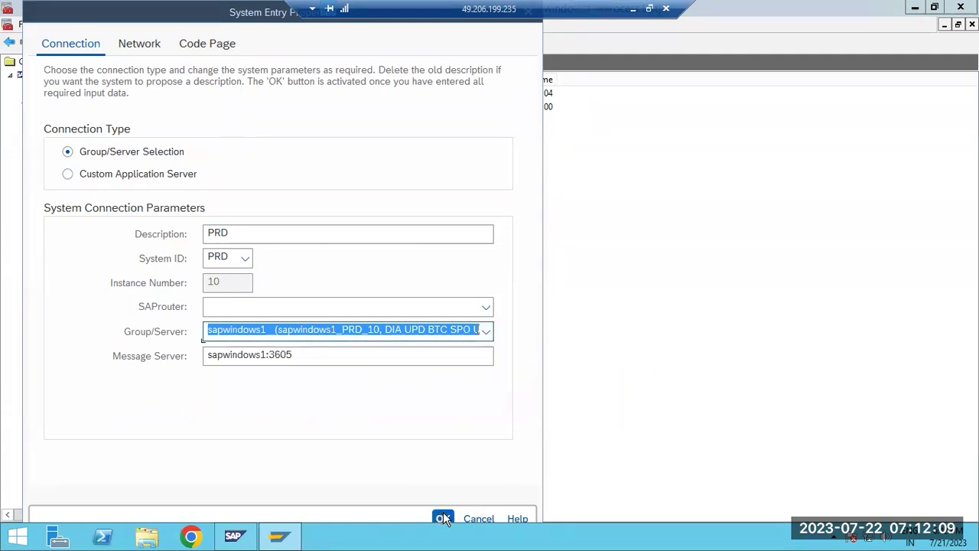
{"action": "left_click", "coordinate": [443, 519]}
{"action": "double_click", "coordinate": [260, 210]}
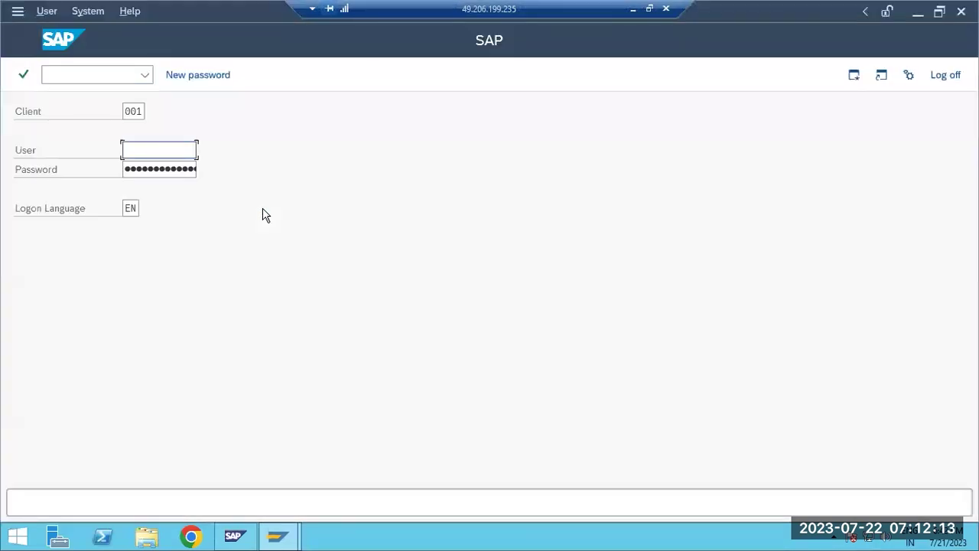
- Check the PRD process list, then review the PRD entry's Group/Server choices and cancel without changes
{"action": "left_click", "coordinate": [268, 540]}
{"action": "left_click", "coordinate": [233, 535]}
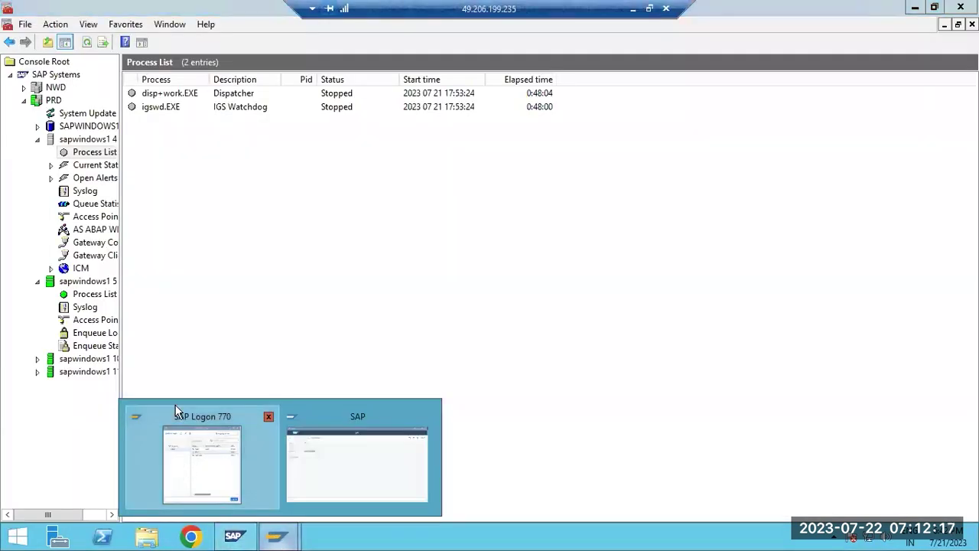
{"action": "left_click", "coordinate": [175, 413]}
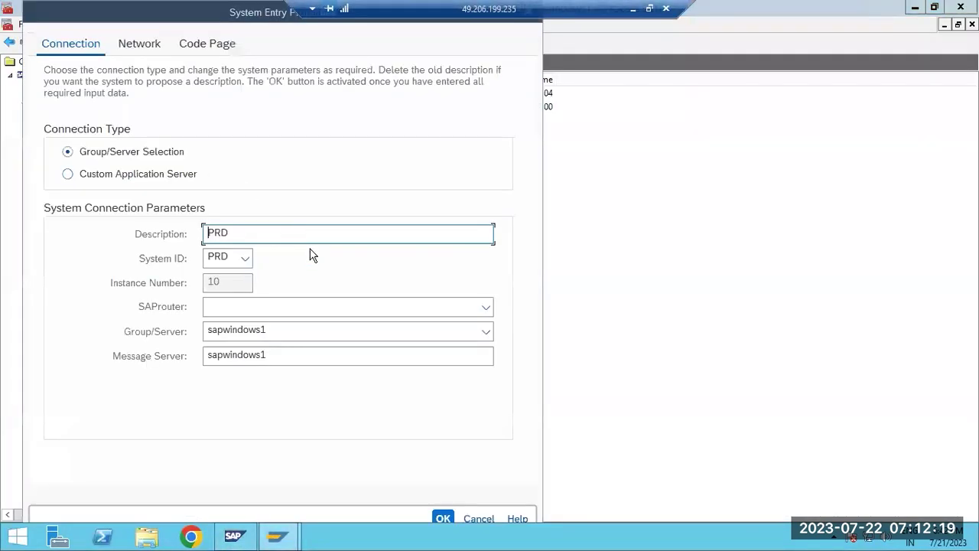
{"action": "left_click", "coordinate": [486, 334]}
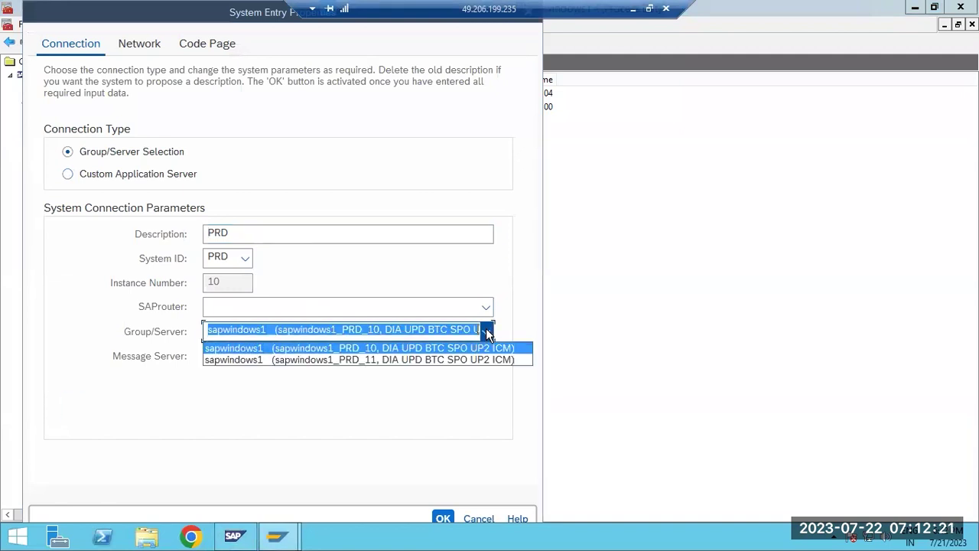
{"action": "left_click", "coordinate": [459, 343]}
{"action": "left_click", "coordinate": [468, 518]}
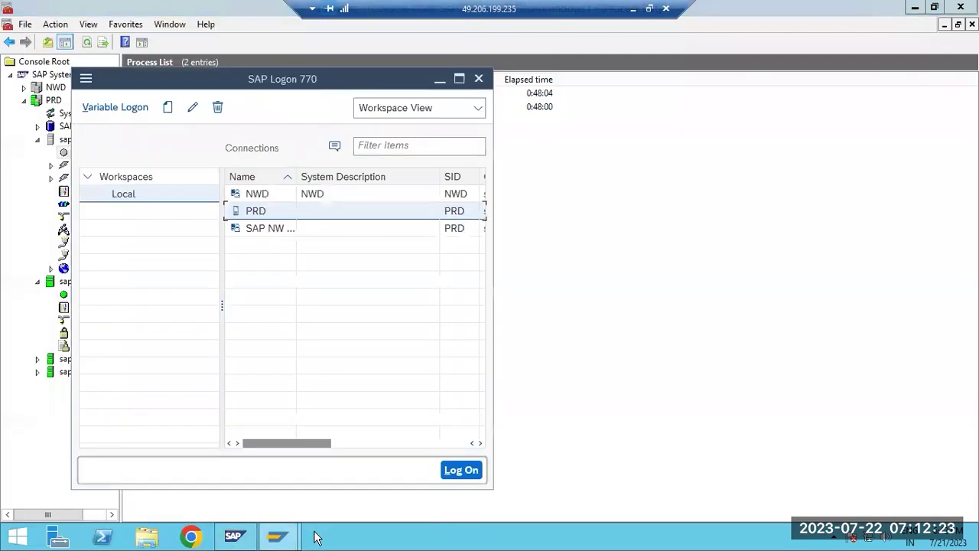
- Log on to PRD client 001 as user ddic with the account password and acknowledge the information message
{"action": "mouse_move", "coordinate": [279, 533]}
{"action": "left_click", "coordinate": [377, 495]}
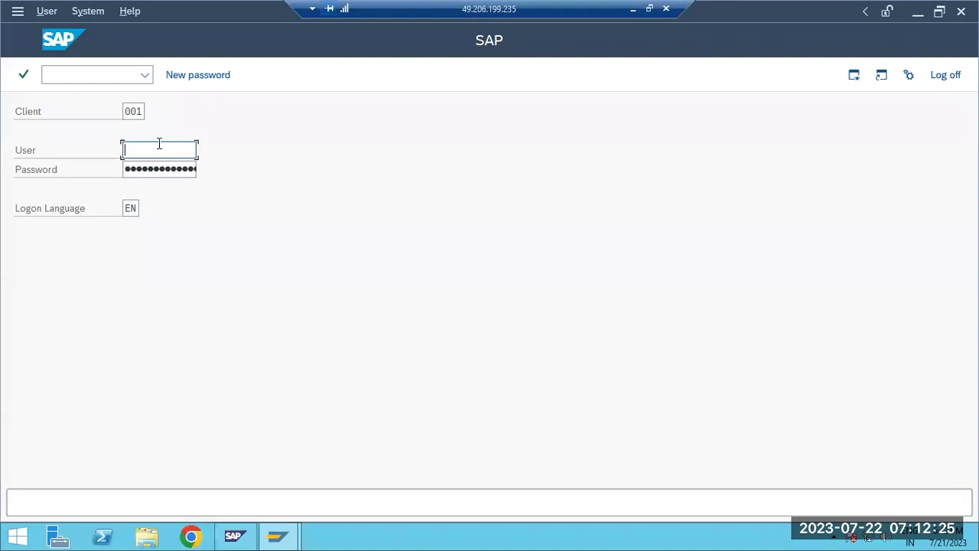
{"action": "type", "text": "ddic"}
{"action": "key", "text": "Tab"}
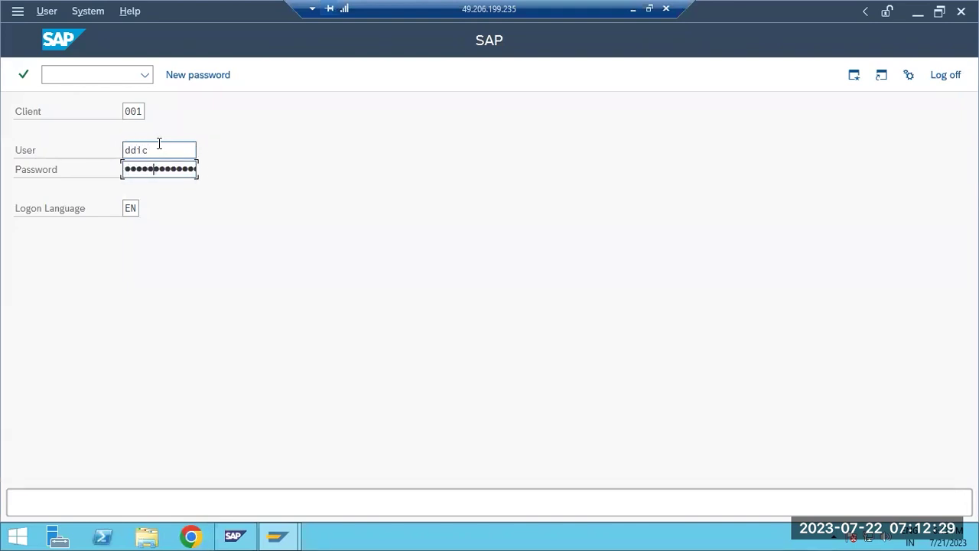
{"action": "key", "text": "Return"}
{"action": "key", "text": "Return"}
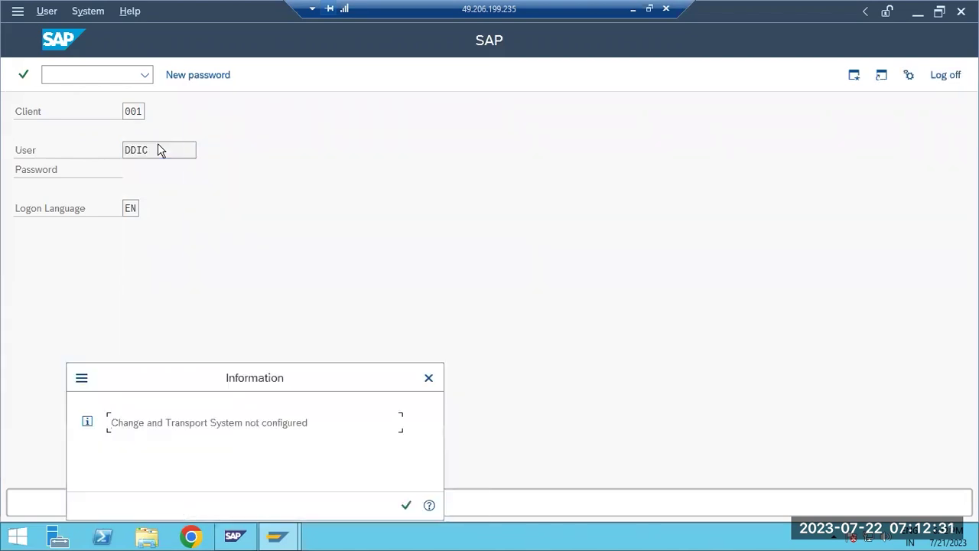
{"action": "key", "text": "Return"}
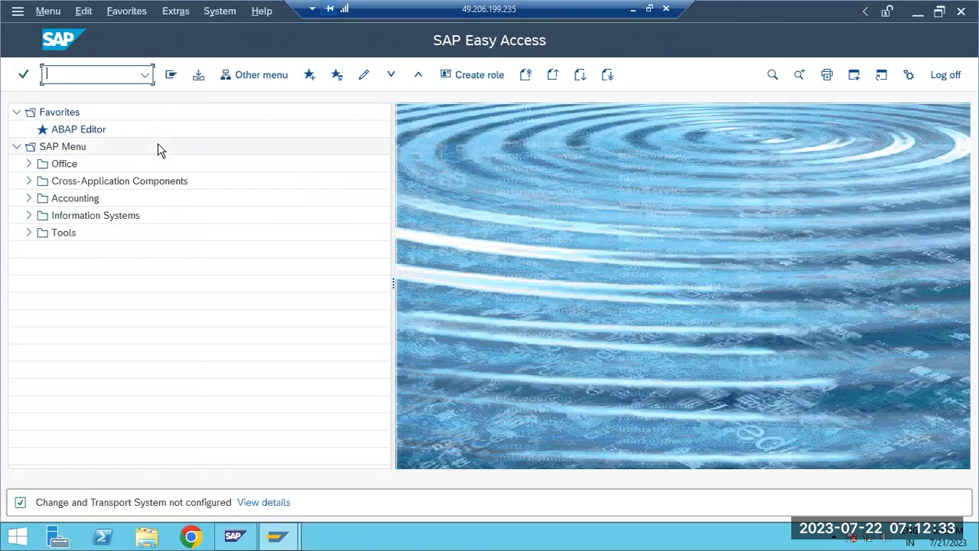
- View the Transport Management System with transaction stms, then exit to SAP Easy Access
{"action": "type", "text": "stms"}
{"action": "key", "text": "Return"}
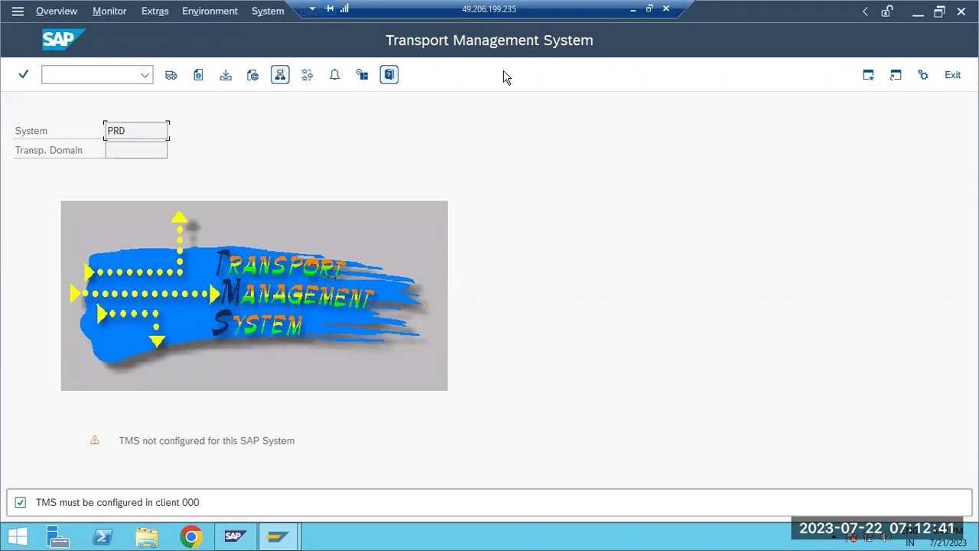
{"action": "left_click", "coordinate": [952, 74]}
- Start another PRD session and try to log on to client 000 as user basis with the account password
{"action": "mouse_move", "coordinate": [277, 536]}
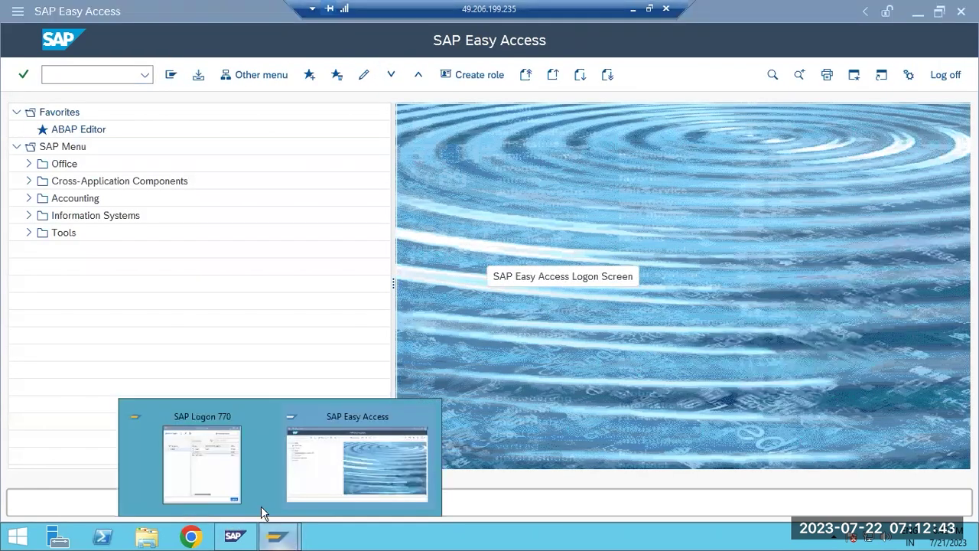
{"action": "left_click", "coordinate": [261, 506]}
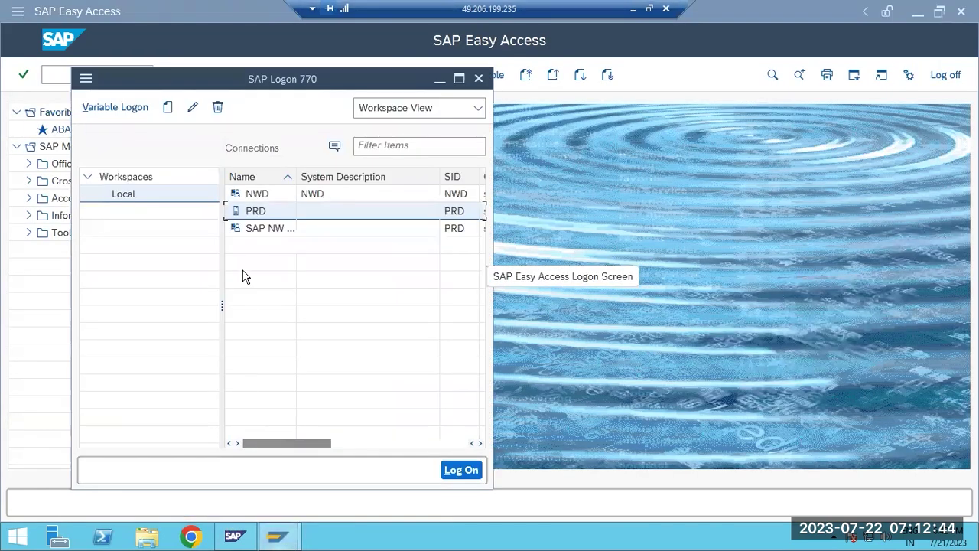
{"action": "double_click", "coordinate": [264, 214]}
{"action": "double_click", "coordinate": [133, 112]}
{"action": "type", "text": "000"}
{"action": "key", "text": "Tab"}
{"action": "type", "text": "basis"}
{"action": "key", "text": "Tab"}
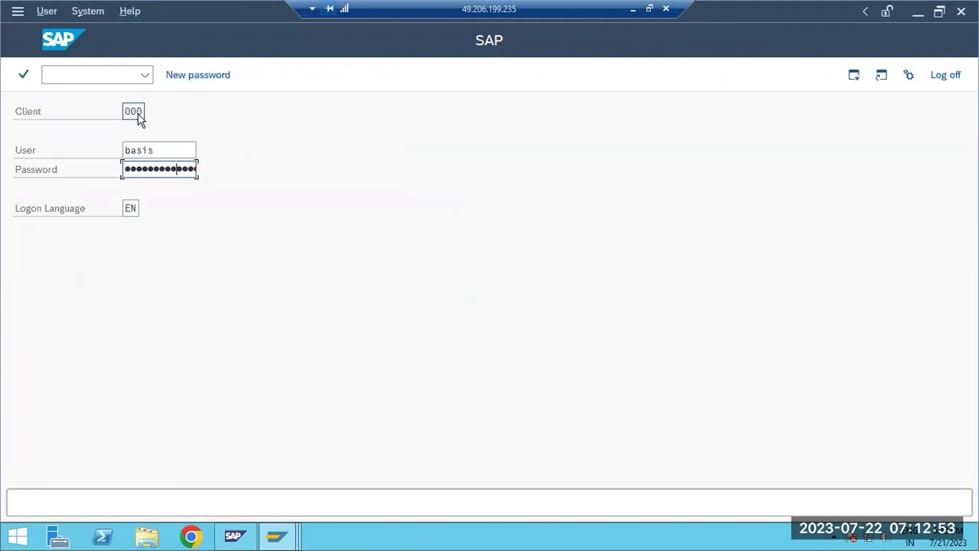
{"action": "key", "text": "Return"}
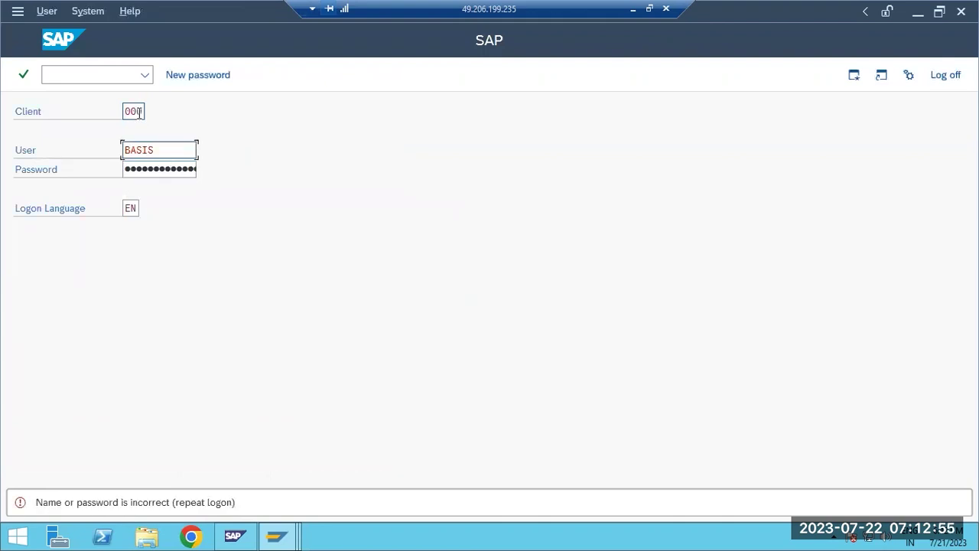
- Try to log on to client 000 as user ddic with the account password
{"action": "type", "text": "ddic"}
{"action": "key", "text": "Tab"}
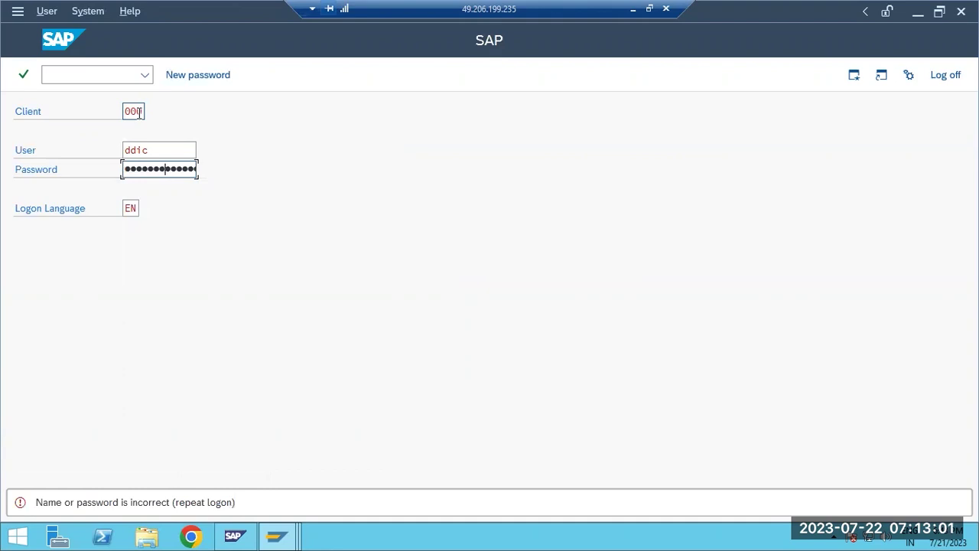
{"action": "key", "text": "Return"}
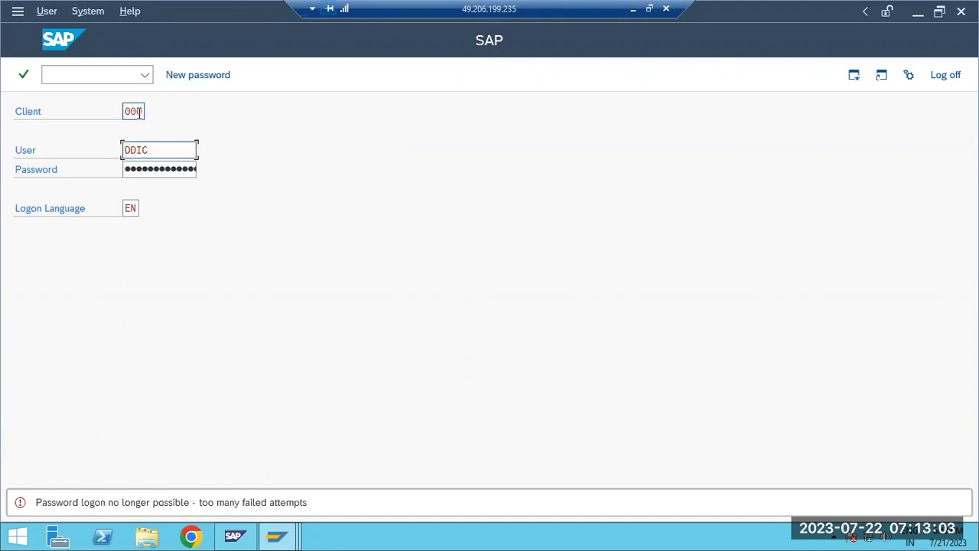
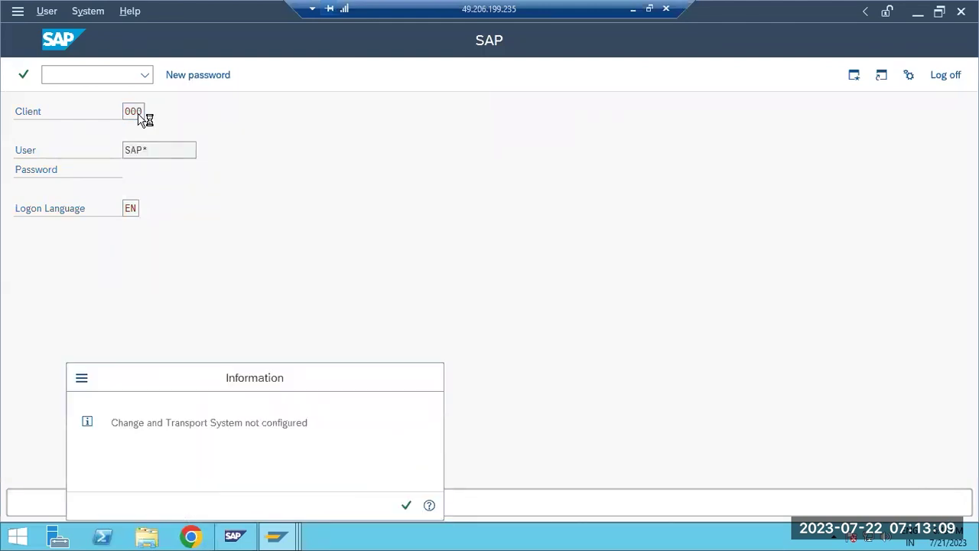
- Run transaction stms, save transport domain DOMAIN_PRD with system description PRD, and set the TMSADM user's own password
{"action": "type", "text": "stms"}
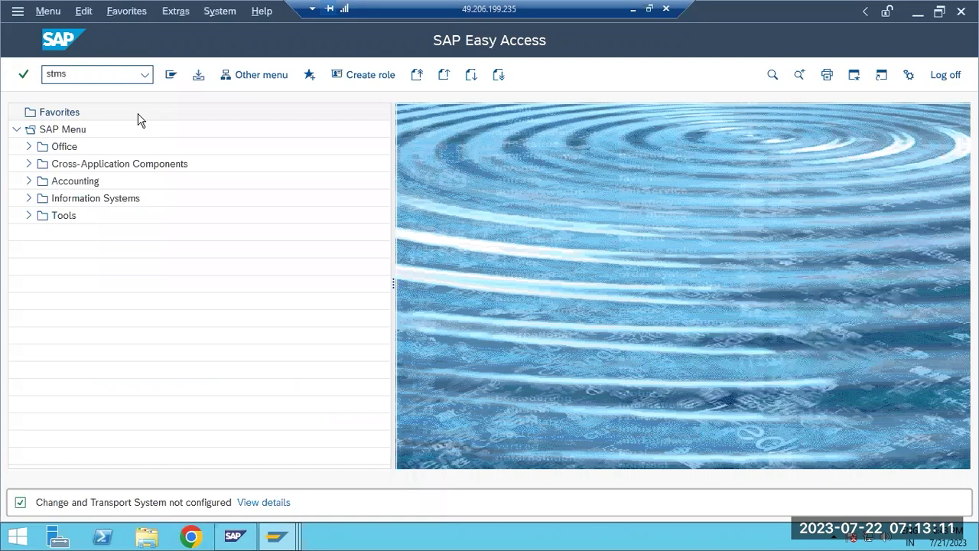
{"action": "key", "text": "Return"}
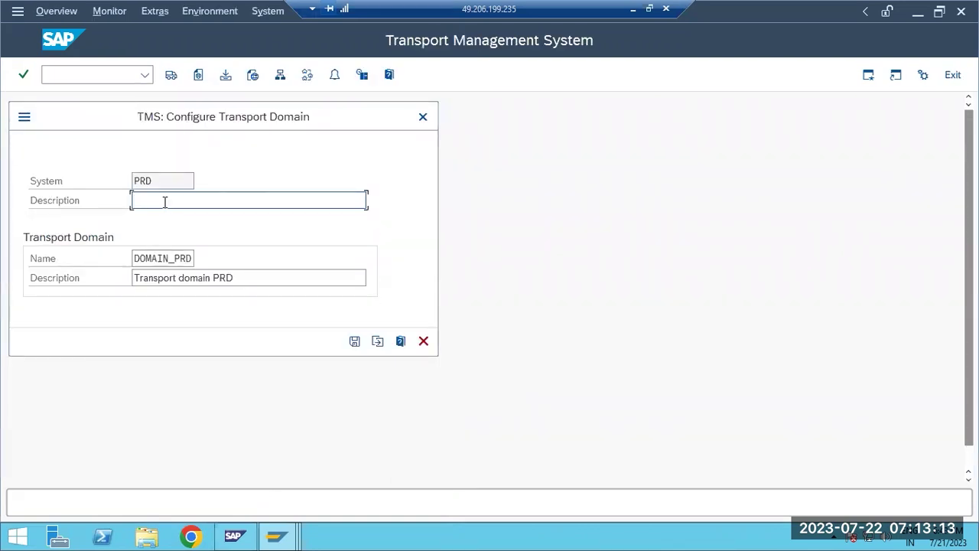
{"action": "left_click", "coordinate": [355, 341]}
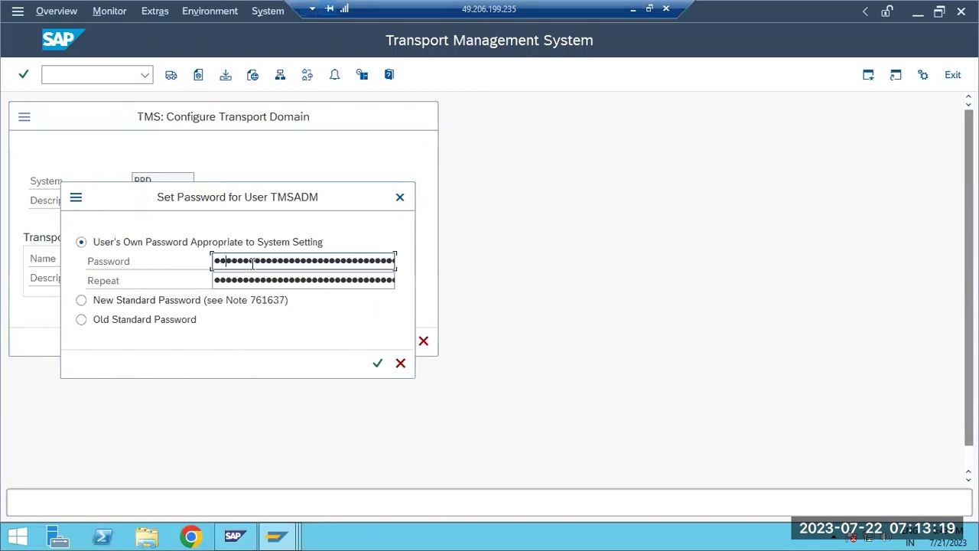
{"action": "key", "text": "Tab"}
{"action": "key", "text": "Return"}
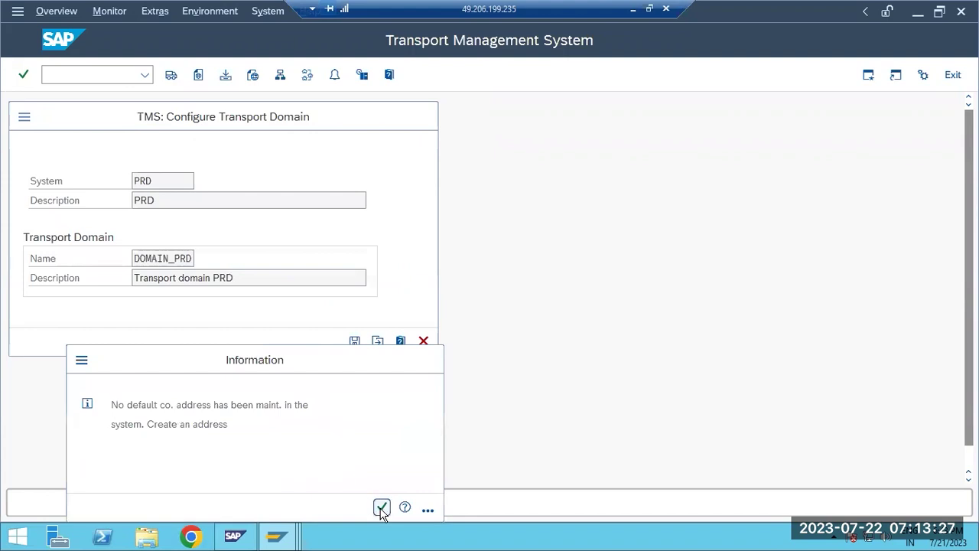
- Acknowledge the missing company address message and create a company address named SAP with the title Mr
{"action": "left_click", "coordinate": [381, 507]}
{"action": "type", "text": "SAP"}
{"action": "key", "text": "Return"}
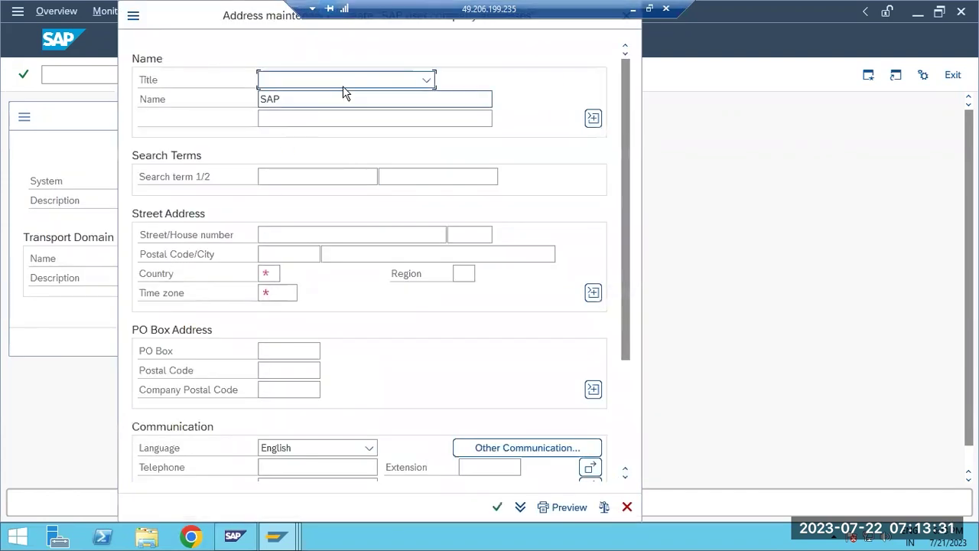
{"action": "left_click", "coordinate": [427, 81]}
{"action": "left_click", "coordinate": [285, 122]}
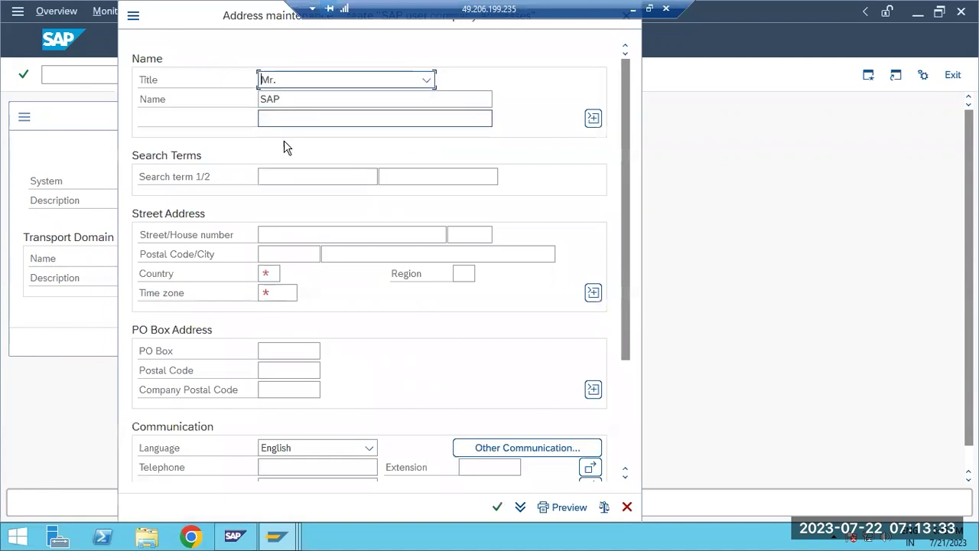
- Set the company address's country to IN (India), fill in its time zone, and confirm the address
{"action": "left_click", "coordinate": [271, 276]}
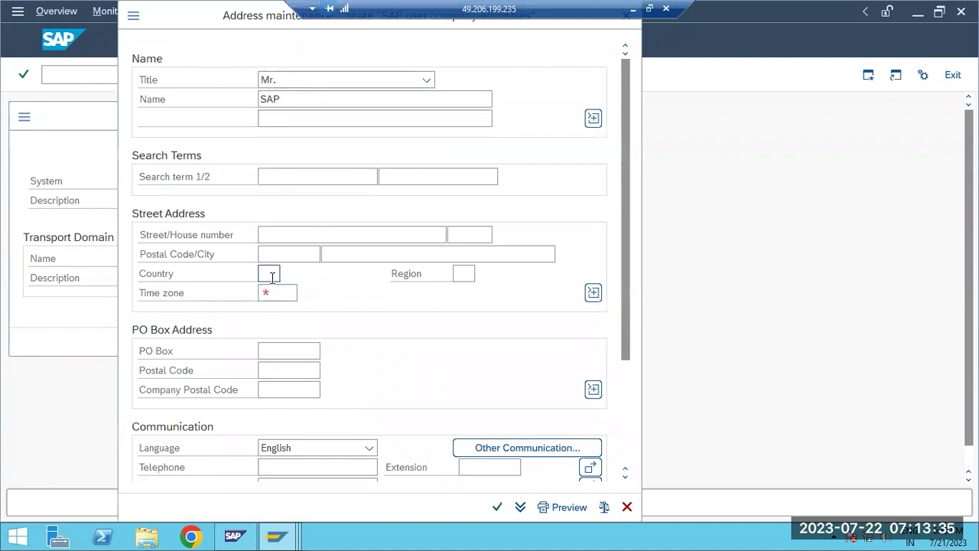
{"action": "type", "text": "IN"}
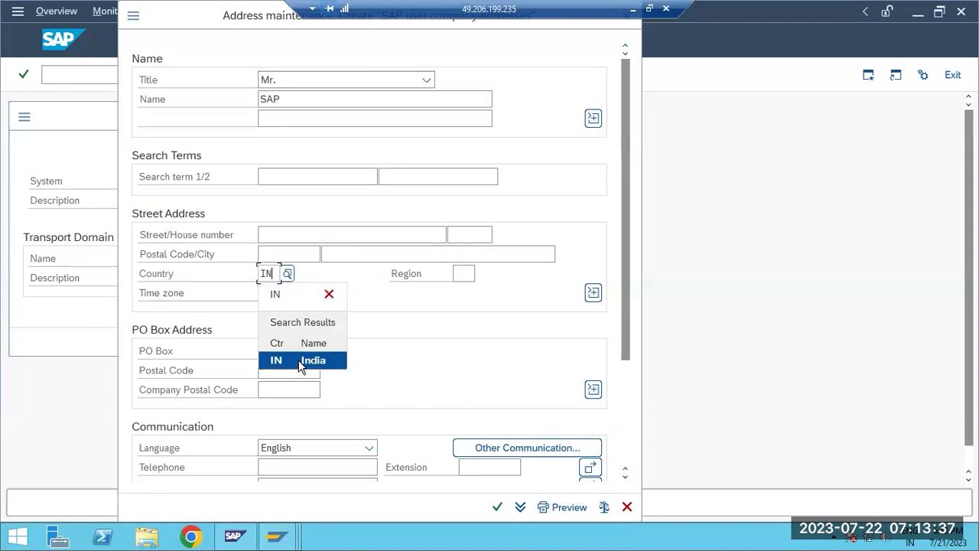
{"action": "left_click", "coordinate": [299, 361]}
{"action": "left_click", "coordinate": [283, 293]}
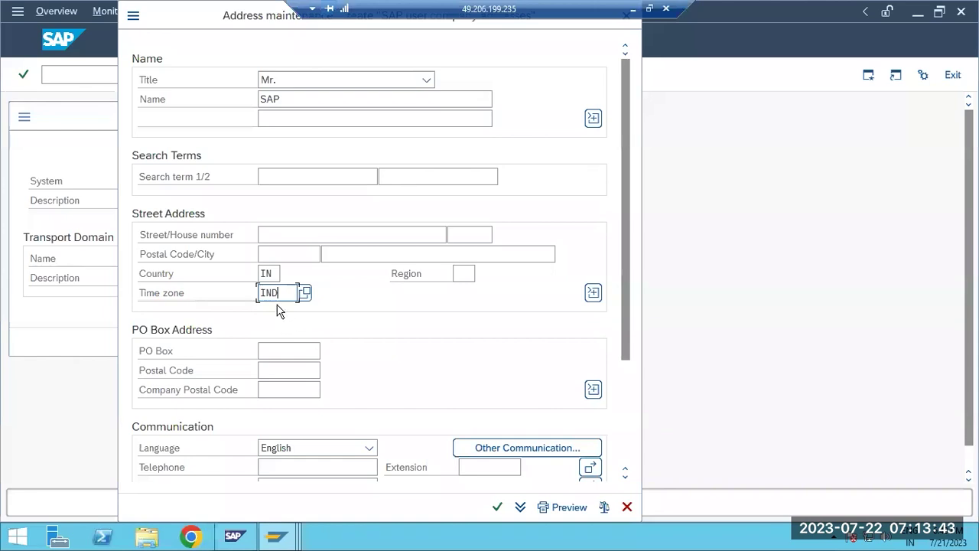
{"action": "left_click", "coordinate": [498, 507]}
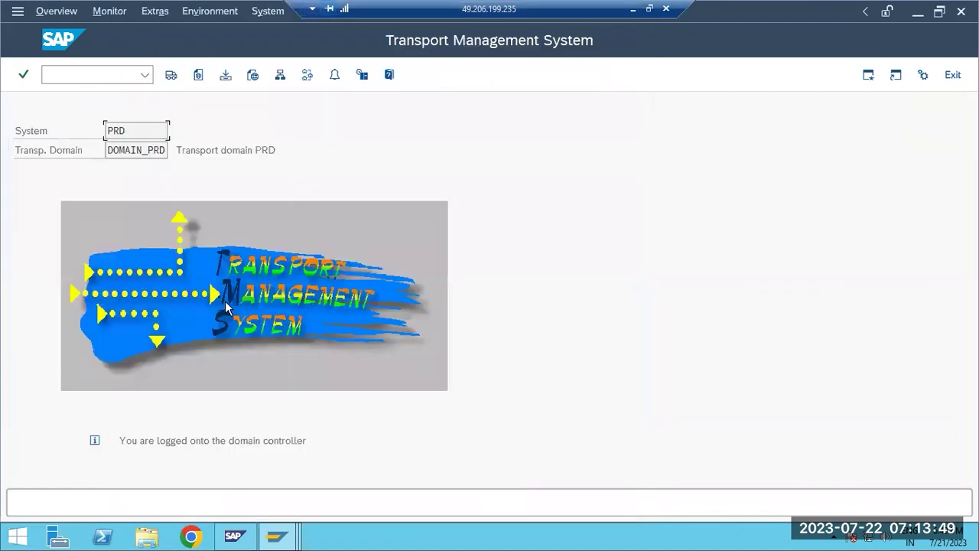
- View the import overview of transport domain DOMAIN_PRD, then exit the Transport Management System to SAP Easy Access
{"action": "left_click", "coordinate": [171, 75]}
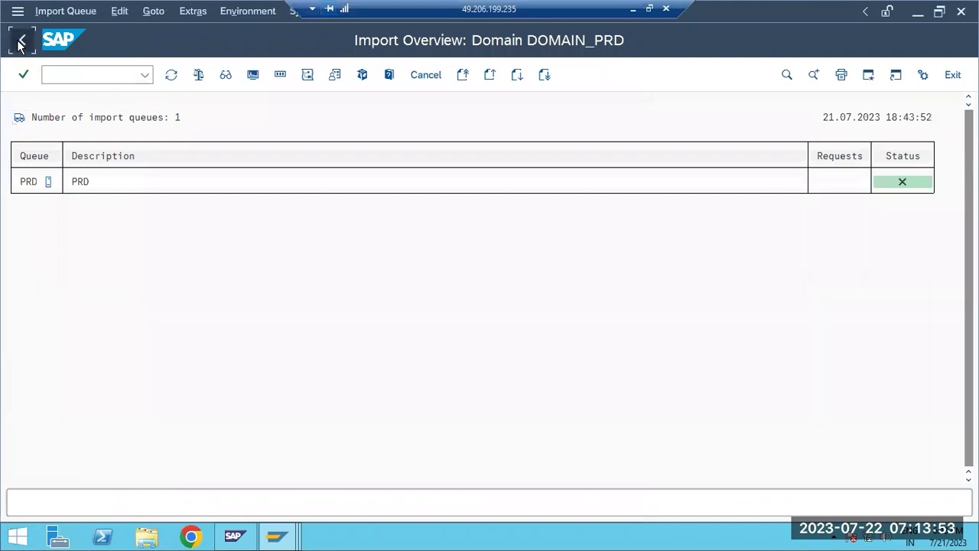
{"action": "left_click", "coordinate": [20, 43]}
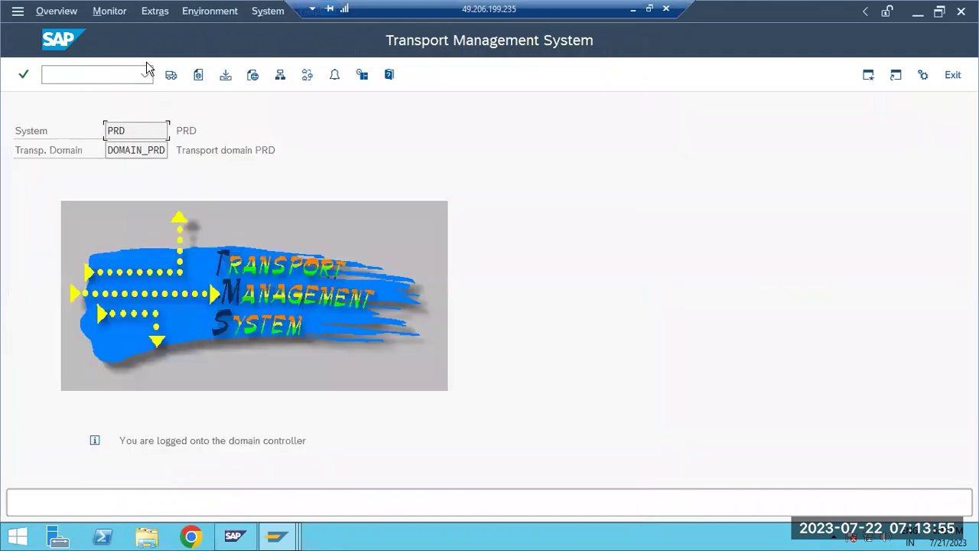
{"action": "left_click", "coordinate": [943, 74]}
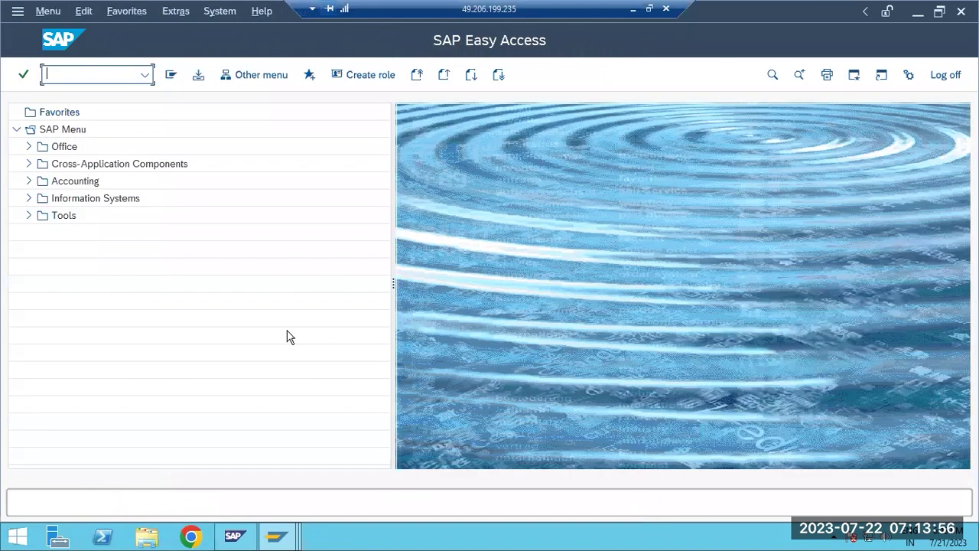
- Log off from the client 000 session and from the remaining SAP Easy Access session
{"action": "left_click", "coordinate": [943, 76]}
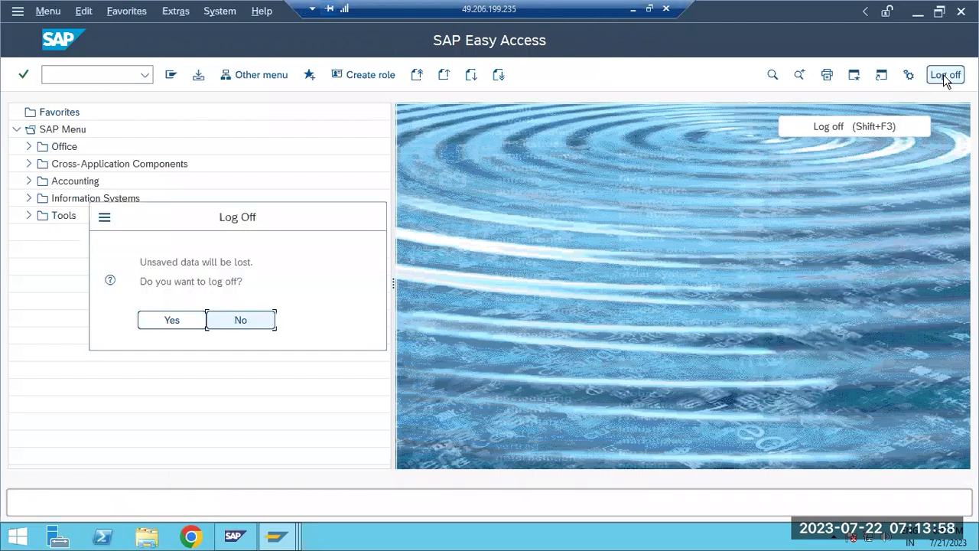
{"action": "left_click", "coordinate": [172, 321]}
{"action": "mouse_move", "coordinate": [283, 536]}
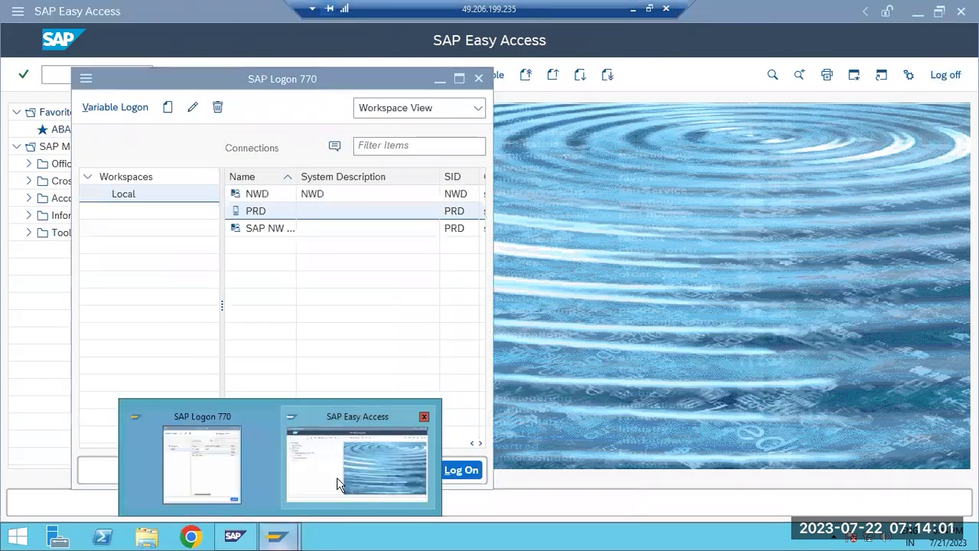
{"action": "left_click", "coordinate": [337, 484]}
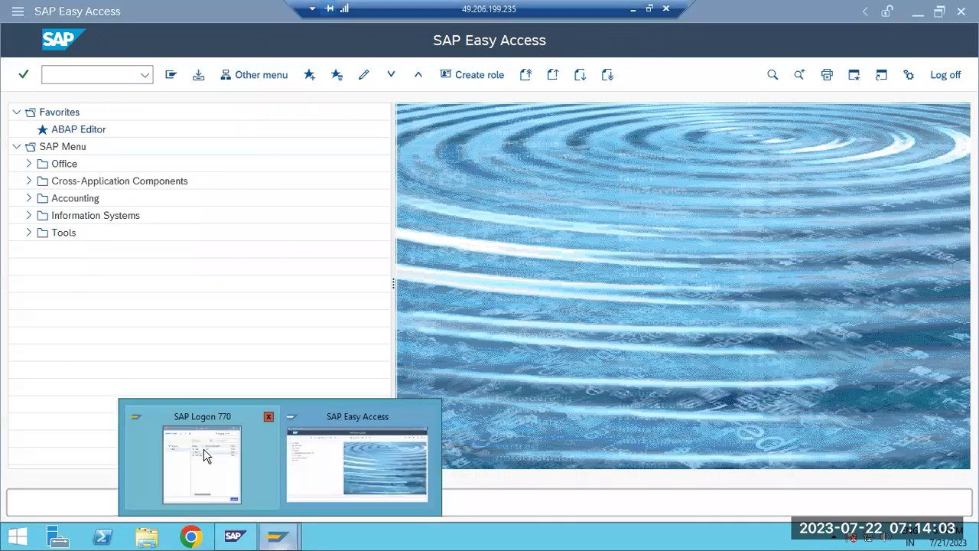
{"action": "left_click", "coordinate": [326, 472]}
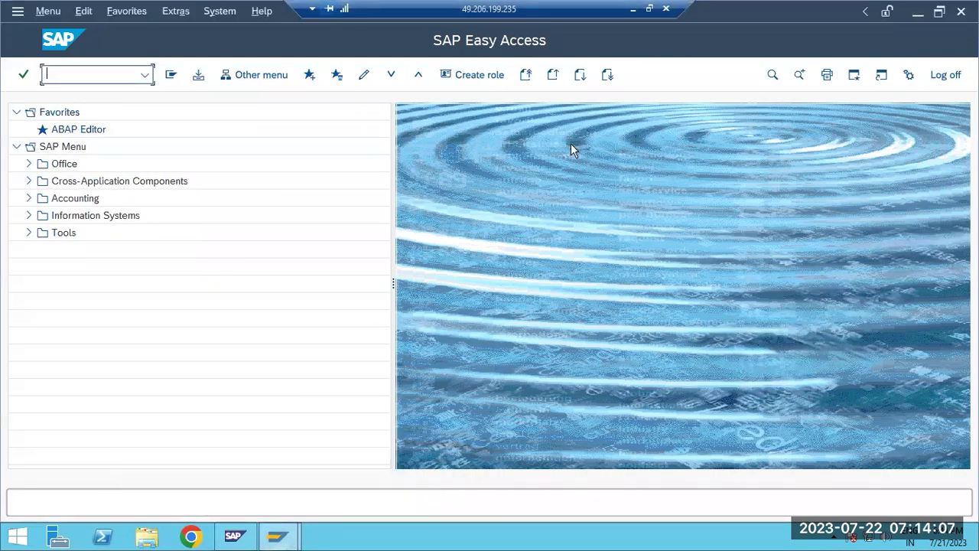
{"action": "left_click", "coordinate": [945, 74]}
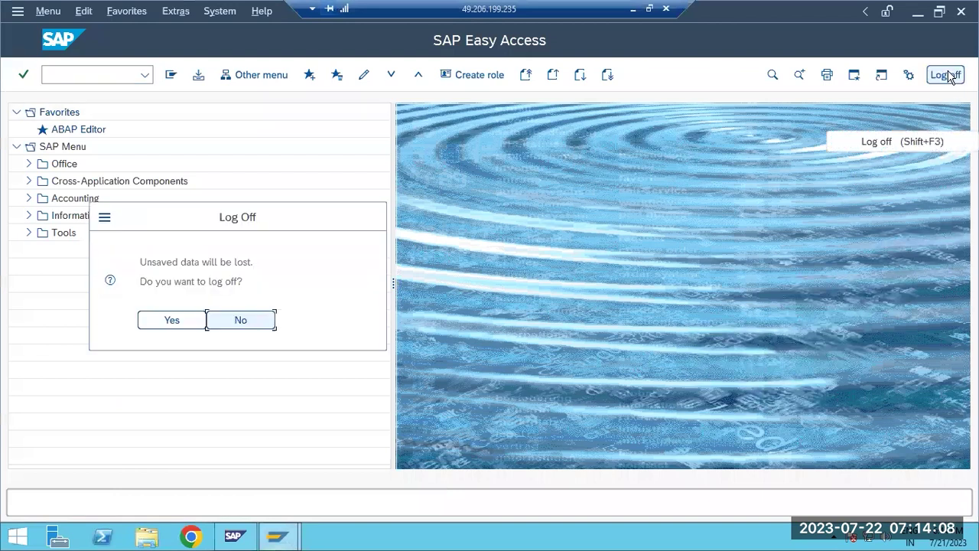
{"action": "left_click", "coordinate": [170, 318]}
- Start a new PRD session and log on to client 001 as user basis with the account password
{"action": "double_click", "coordinate": [275, 213]}
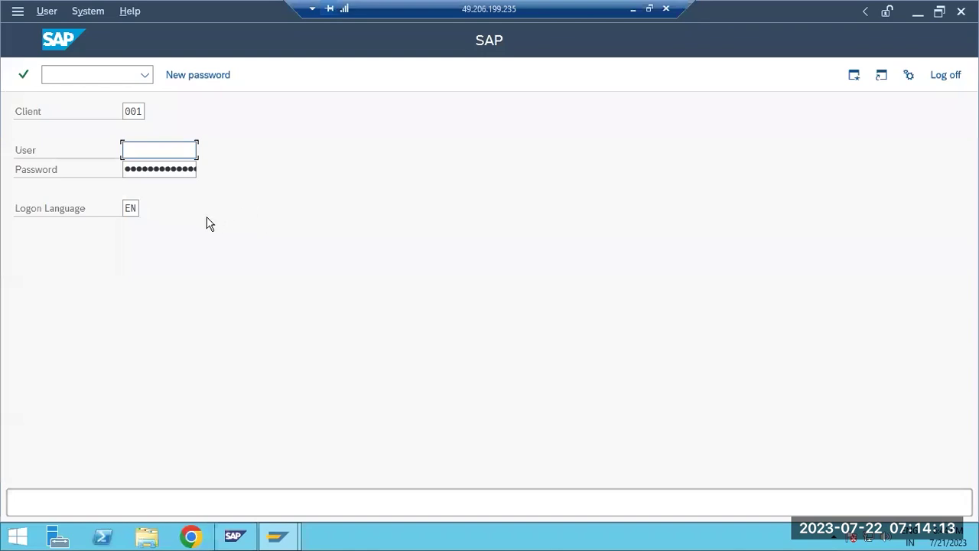
{"action": "type", "text": "b"}
{"action": "left_click", "coordinate": [148, 169]}
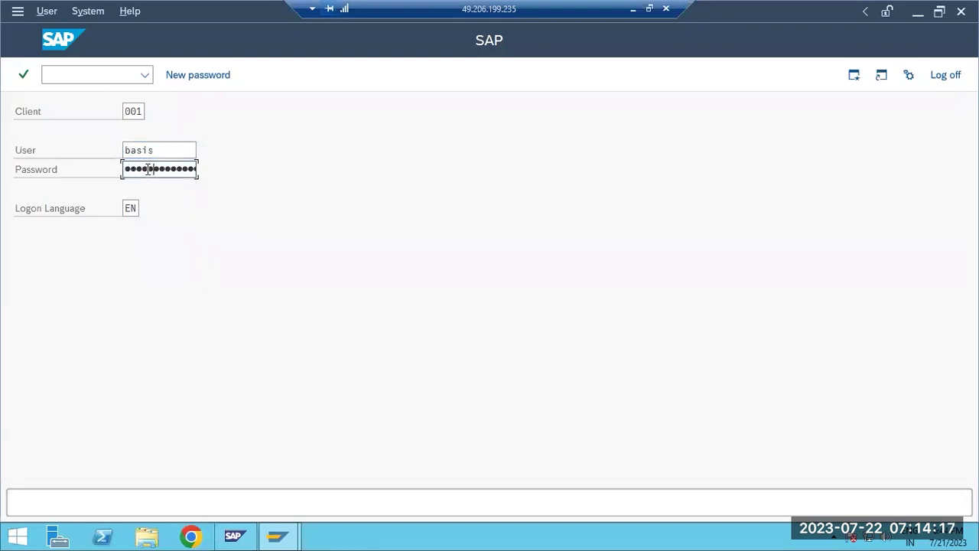
{"action": "key", "text": "Return"}
{"action": "key", "text": "Return"}
- Open the logon group maintenance with transaction smlg and save the logon group assignments
{"action": "type", "text": "smlg"}
{"action": "key", "text": "Return"}
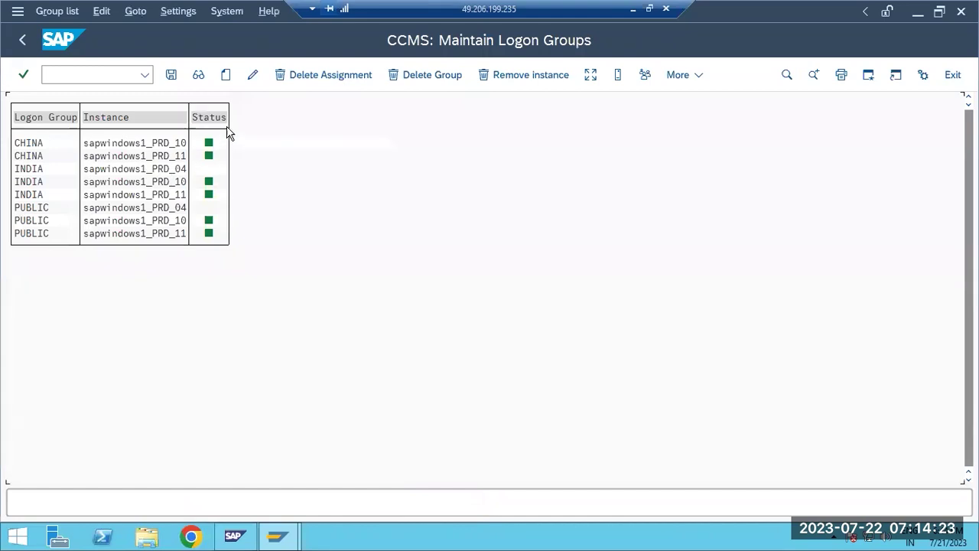
{"action": "left_click", "coordinate": [172, 75]}
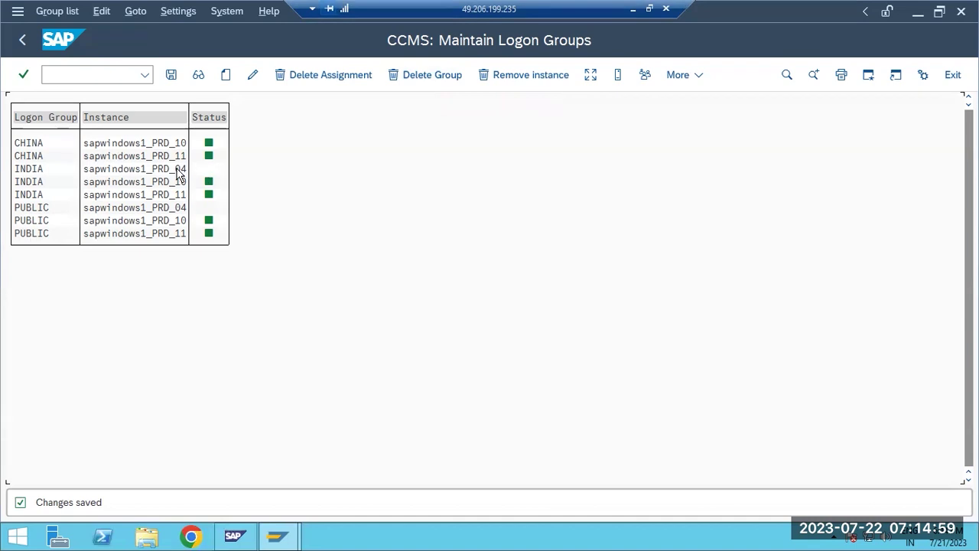
- Check the active PRD application server instances with transaction sm51, closing the Internet Explorer security warning
{"action": "left_click", "coordinate": [90, 71]}
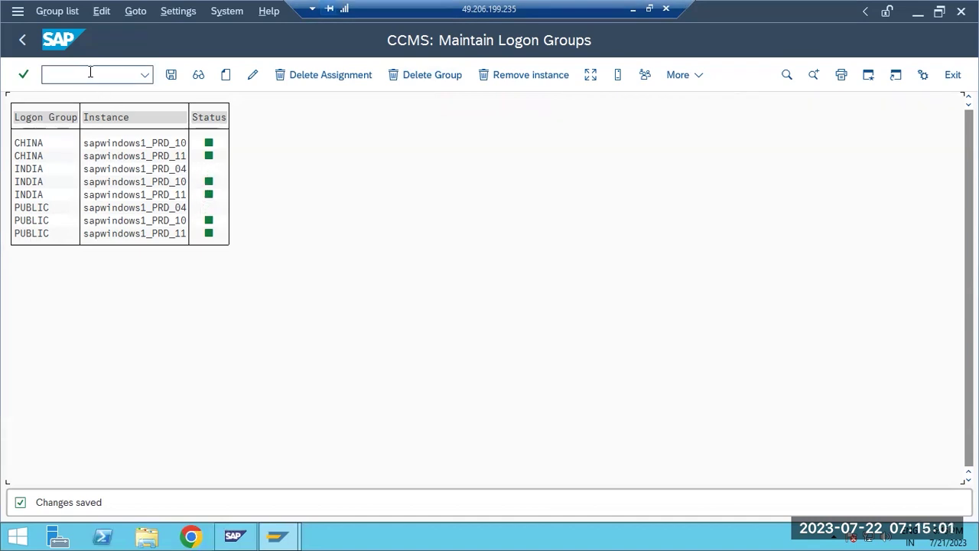
{"action": "type", "text": "/nms51"}
{"action": "key", "text": "Return"}
{"action": "type", "text": "sm51"}
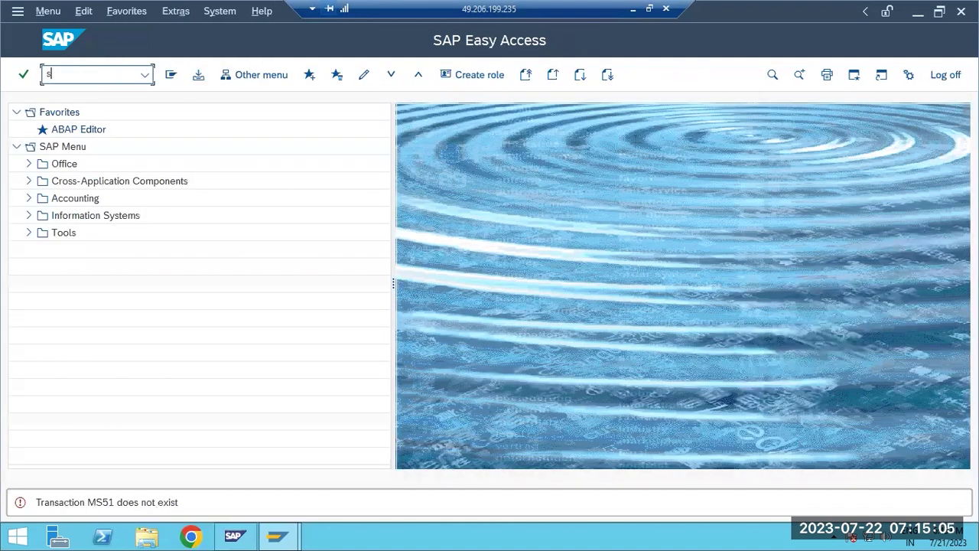
{"action": "key", "text": "Return"}
{"action": "left_click", "coordinate": [113, 174]}
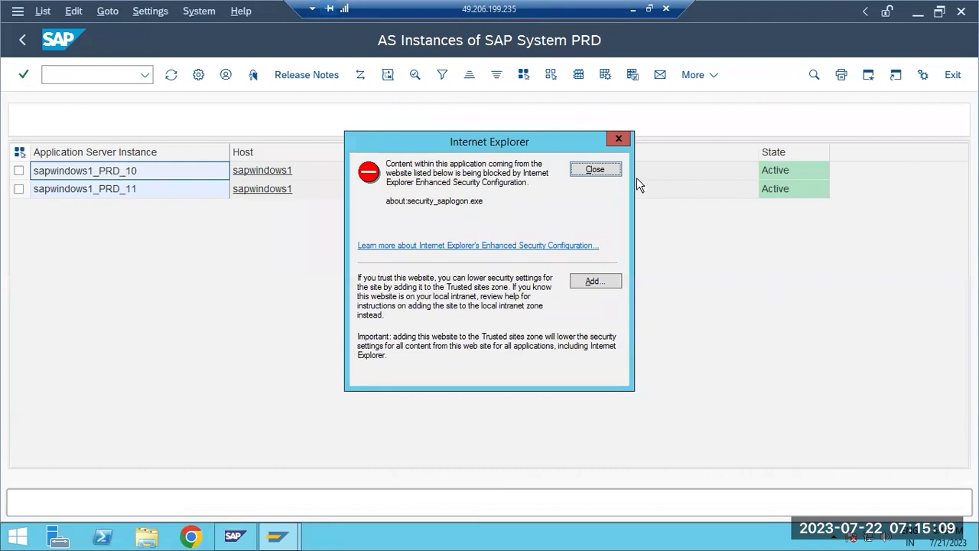
{"action": "left_click", "coordinate": [599, 174]}
- Review the load distribution of the PRD instances from transaction smlg, including sapwindows1_PRD_04, and go back to SAP Easy Access
{"action": "left_click", "coordinate": [67, 73]}
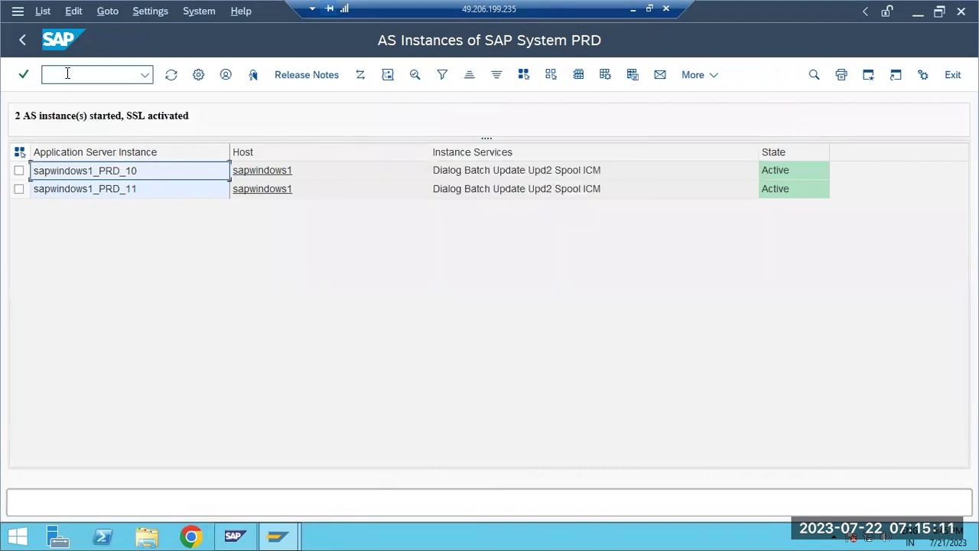
{"action": "type", "text": "/nsmlg"}
{"action": "key", "text": "Return"}
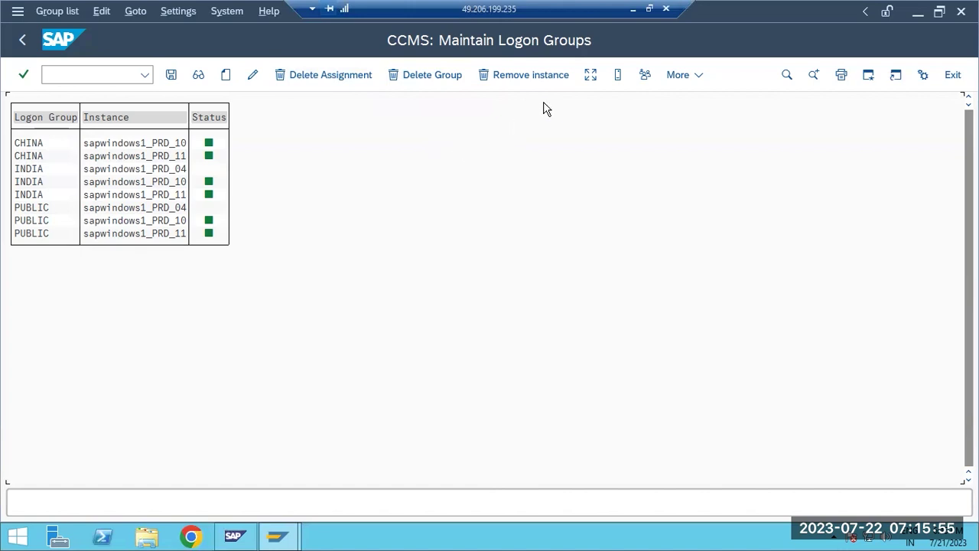
{"action": "left_click", "coordinate": [590, 75]}
{"action": "left_click", "coordinate": [60, 145]}
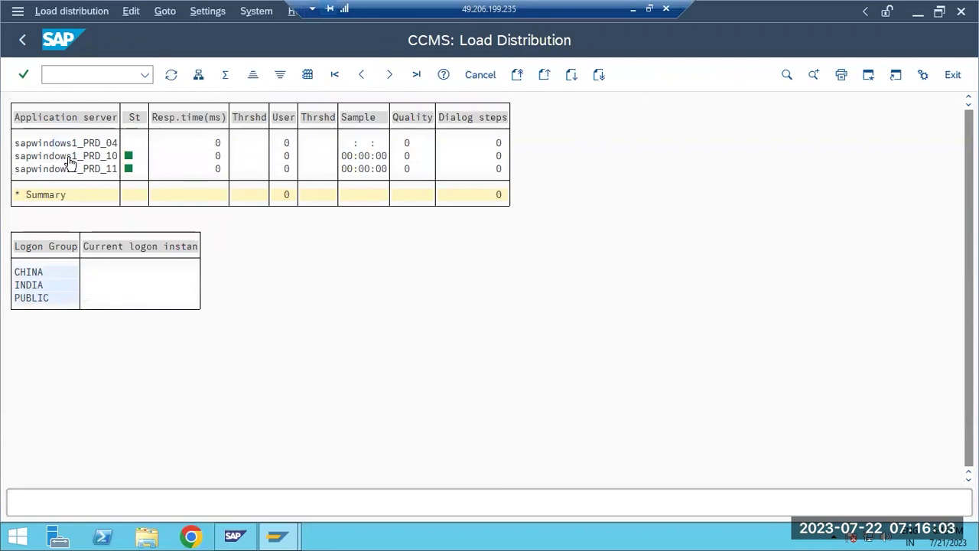
{"action": "left_click", "coordinate": [68, 143]}
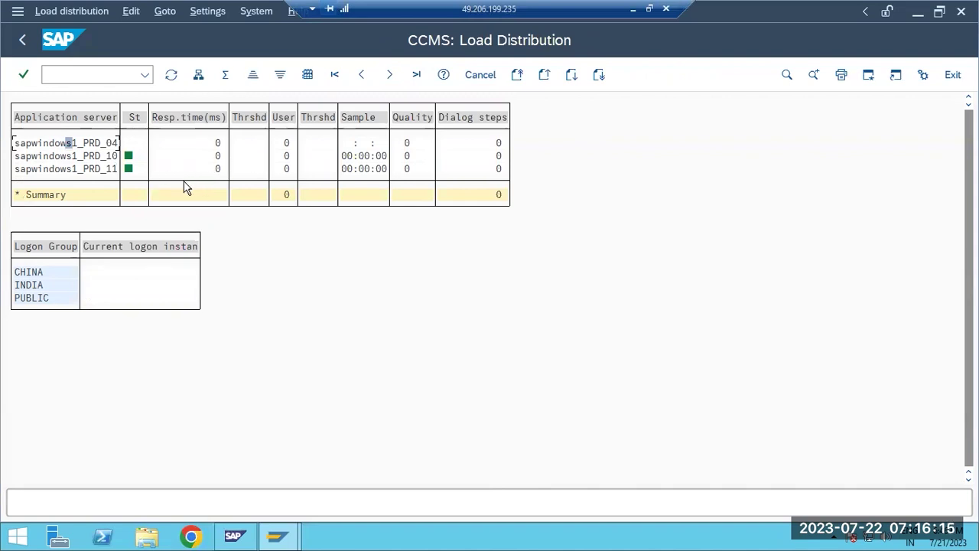
{"action": "left_click", "coordinate": [25, 43]}
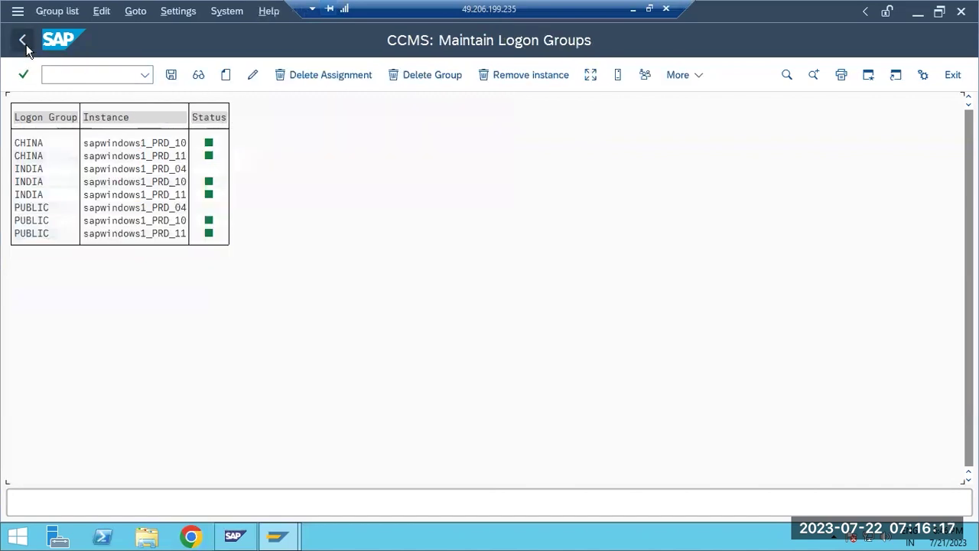
{"action": "left_click", "coordinate": [25, 44]}
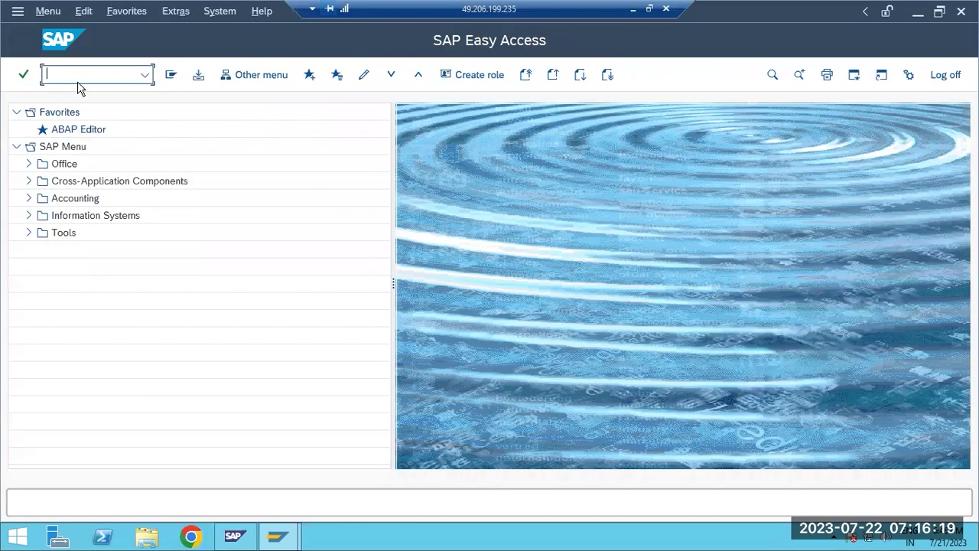
{"action": "mouse_move", "coordinate": [277, 536]}
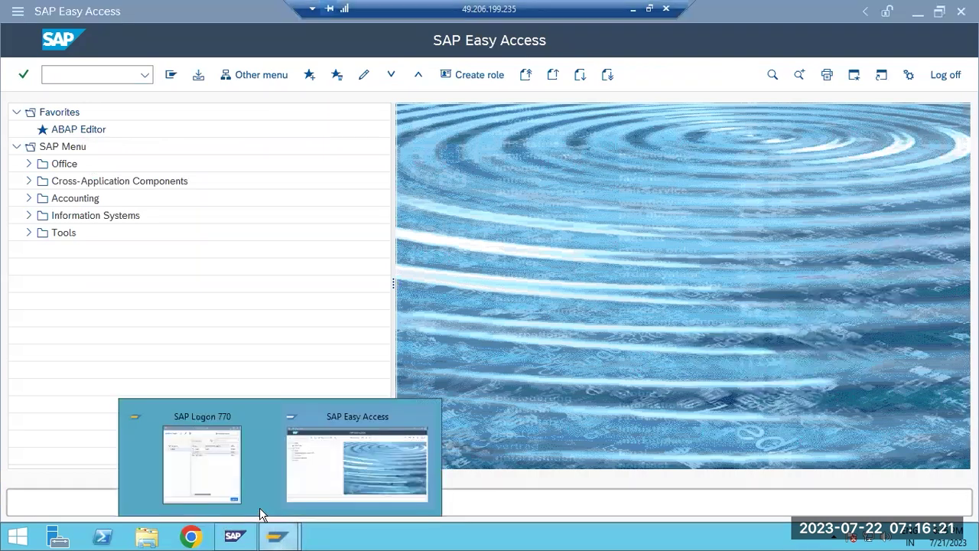
- Switch to SAP Logon, check the PRD connection's group/server choices using message server sapwindows1:3605, then cancel the edit and return to SAP Easy Access
{"action": "left_click", "coordinate": [196, 455]}
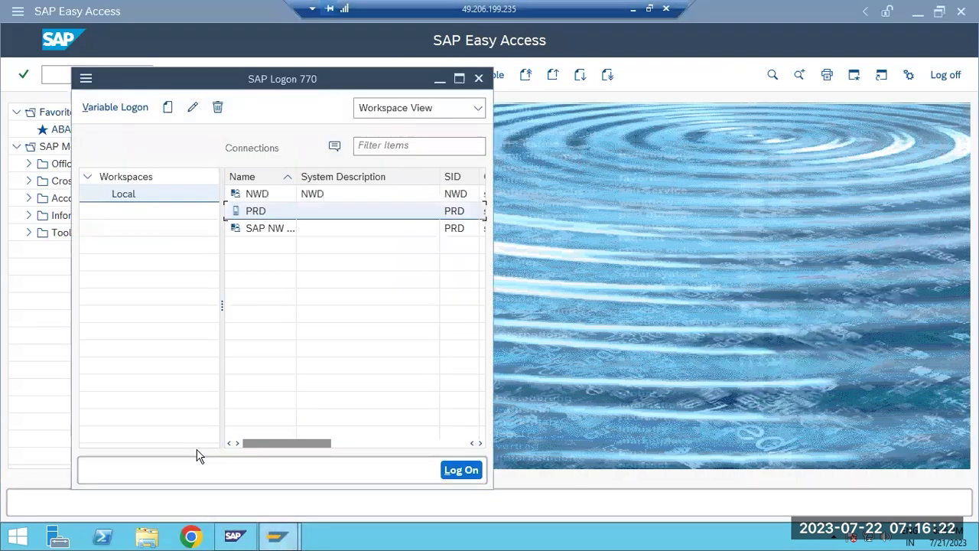
{"action": "left_click", "coordinate": [192, 107]}
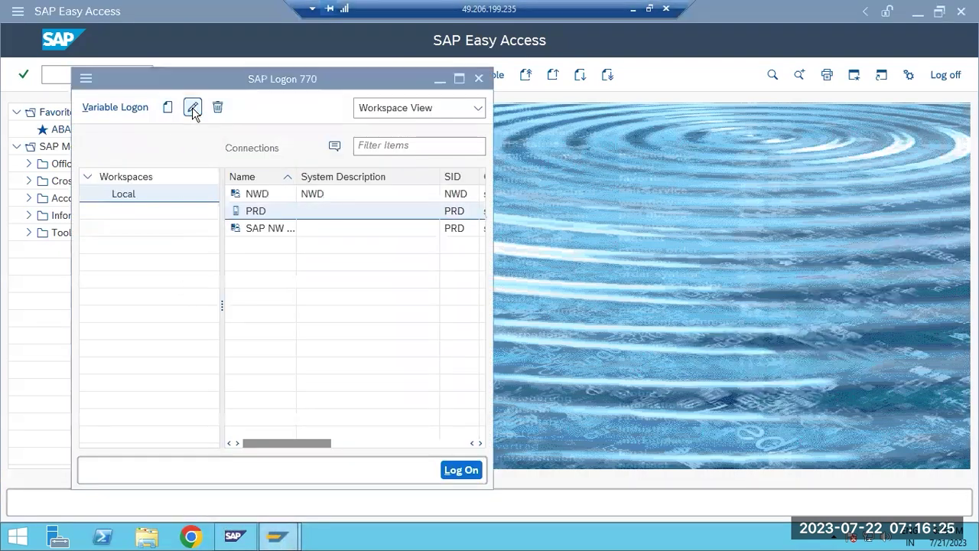
{"action": "left_click", "coordinate": [390, 360]}
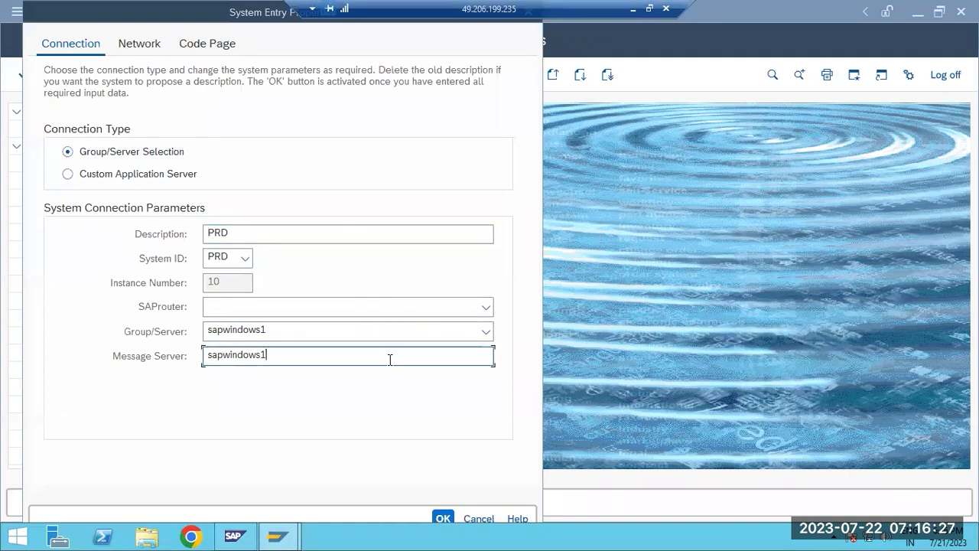
{"action": "type", "text": ":3605"}
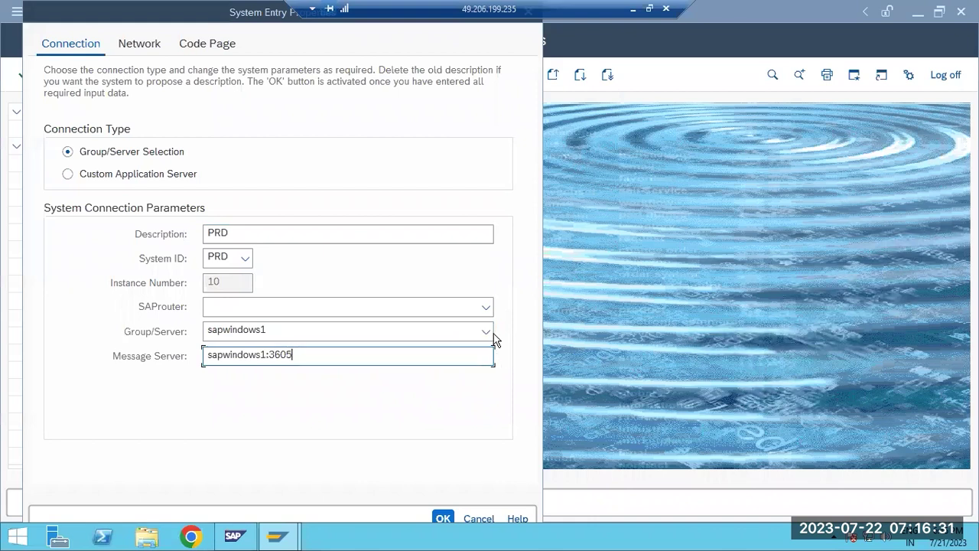
{"action": "left_click", "coordinate": [487, 332]}
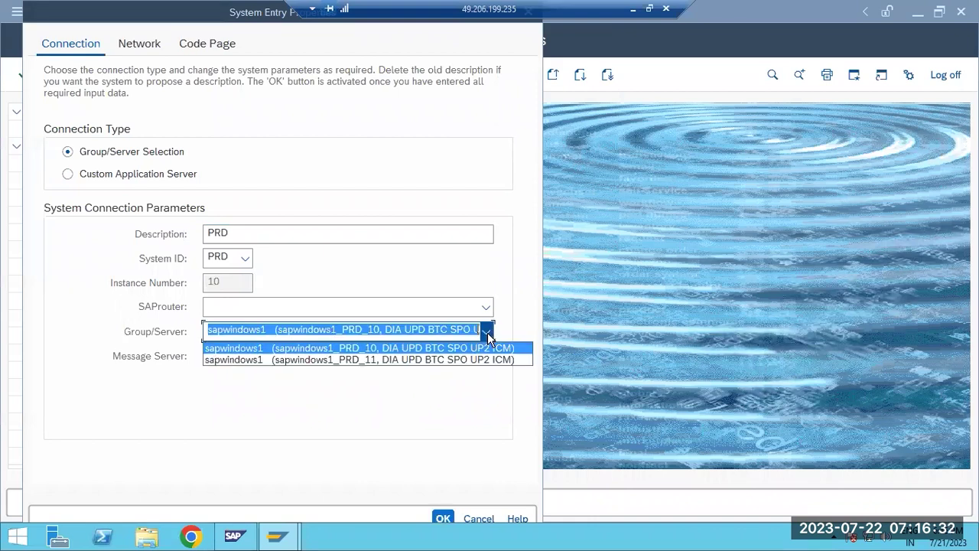
{"action": "left_click", "coordinate": [476, 518]}
{"action": "left_click", "coordinate": [473, 518]}
{"action": "left_click_drag", "start_coordinate": [281, 76], "coordinate": [357, 94]}
{"action": "left_click", "coordinate": [551, 95]}
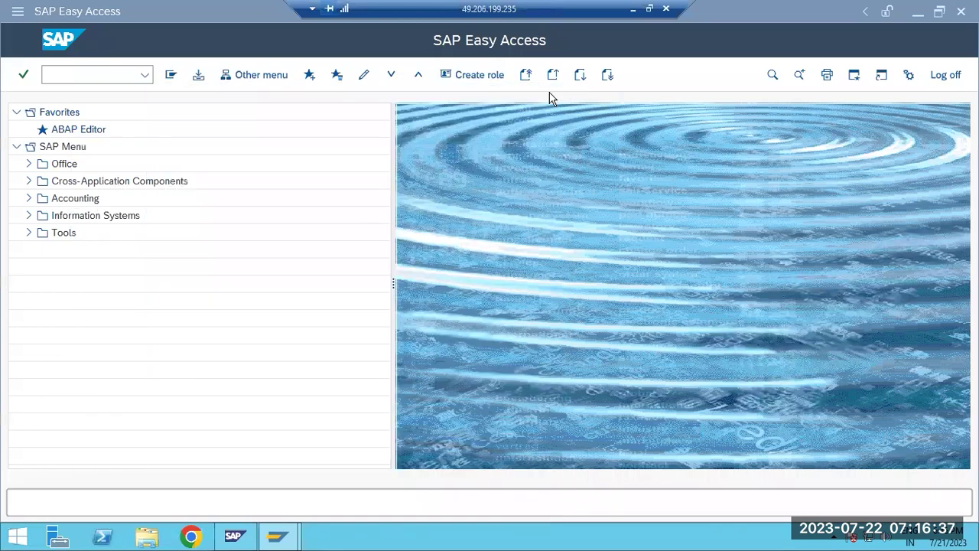